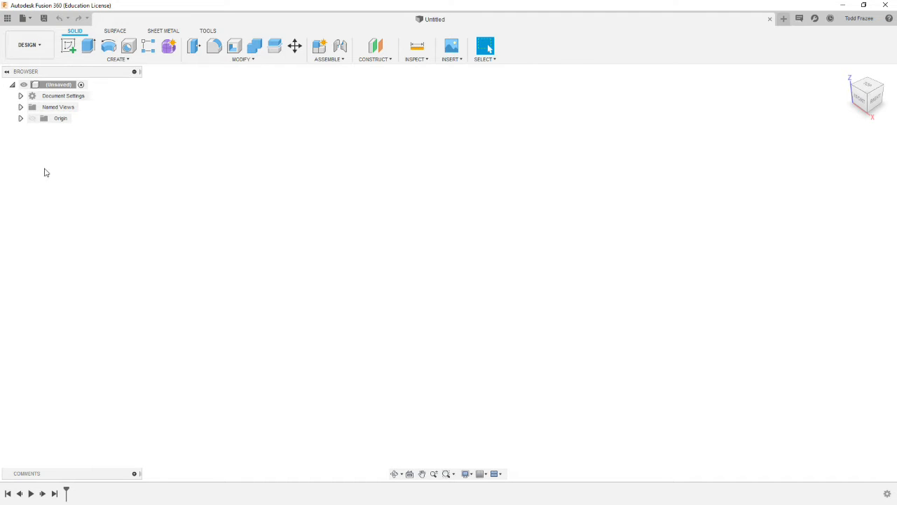
- Open the design 11c from the project's data list and close the list
{"action": "left_click", "coordinate": [7, 17]}
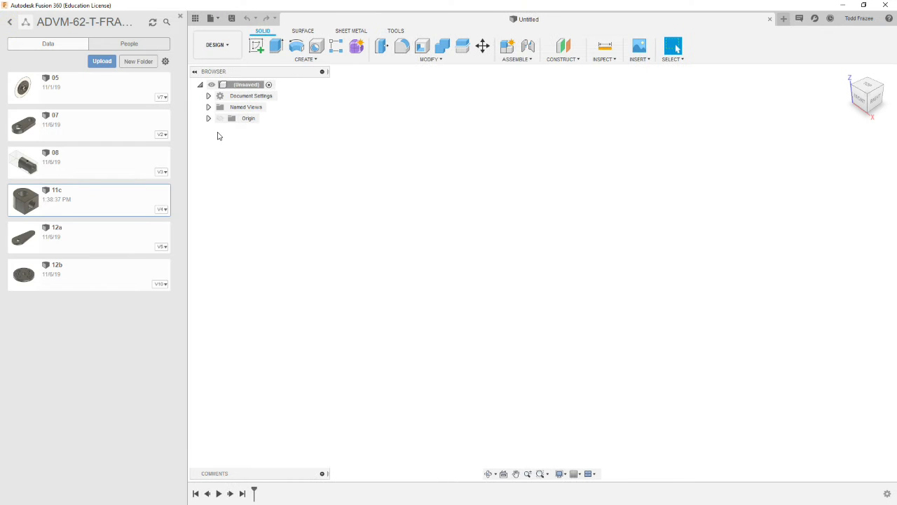
{"action": "left_click", "coordinate": [81, 200]}
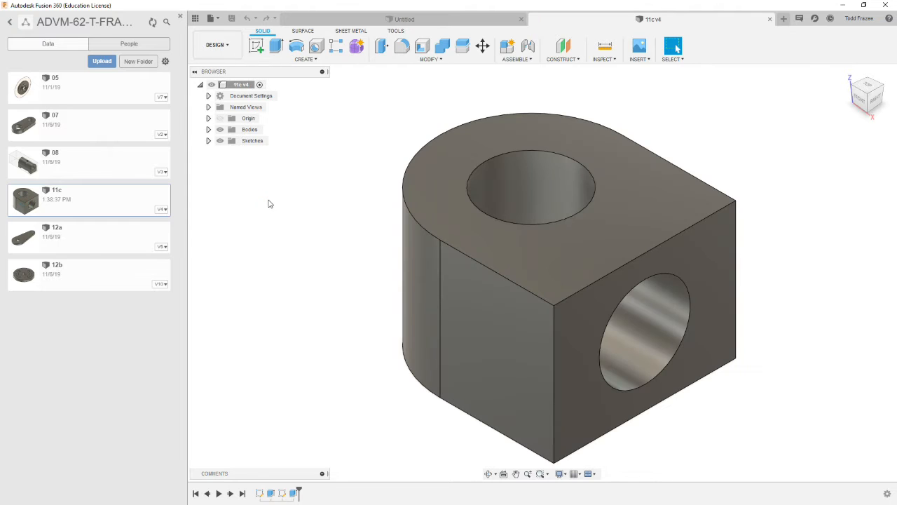
{"action": "left_click", "coordinate": [180, 16]}
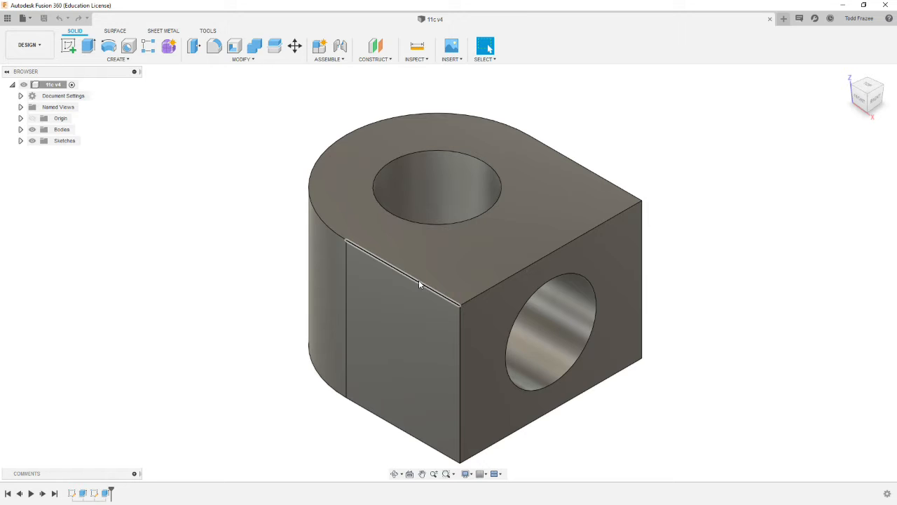
{"action": "right_click", "coordinate": [109, 494]}
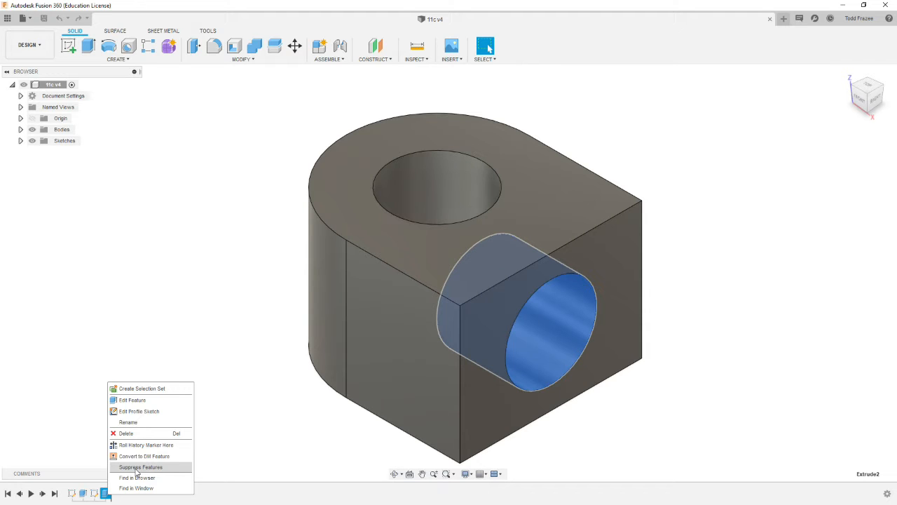
{"action": "left_click", "coordinate": [253, 445]}
{"action": "scroll", "coordinate": [323, 440], "scroll_direction": "down", "scroll_amount": 5}
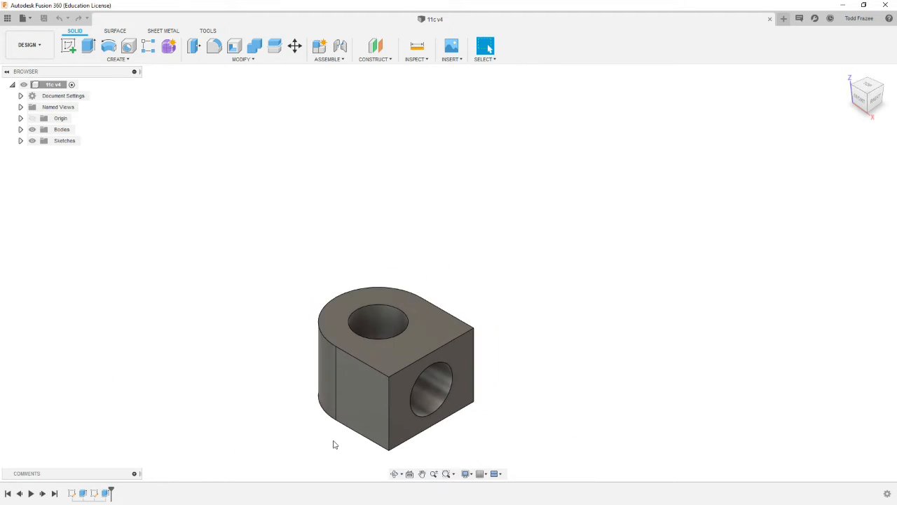
{"action": "scroll", "coordinate": [333, 440], "scroll_direction": "up", "scroll_amount": 4}
{"action": "scroll", "coordinate": [333, 443], "scroll_direction": "up", "scroll_amount": 2}
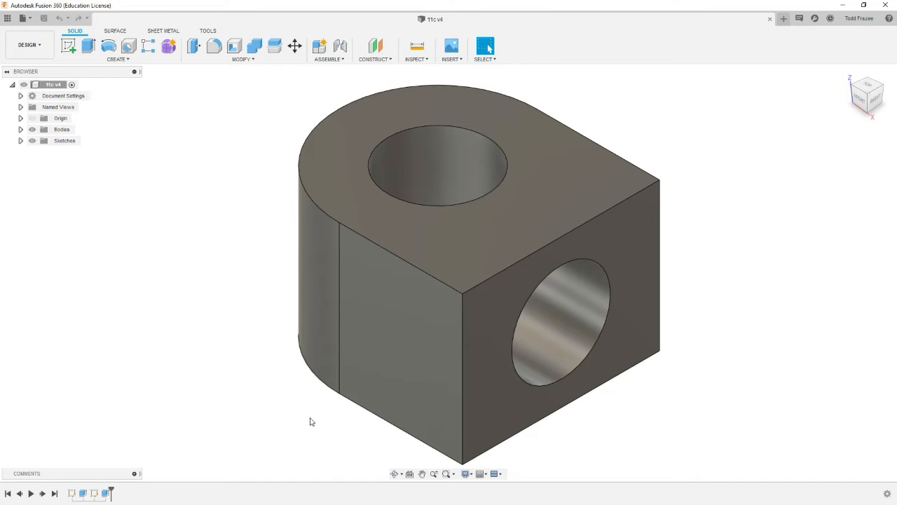
{"action": "scroll", "coordinate": [315, 414], "scroll_direction": "down", "scroll_amount": 2}
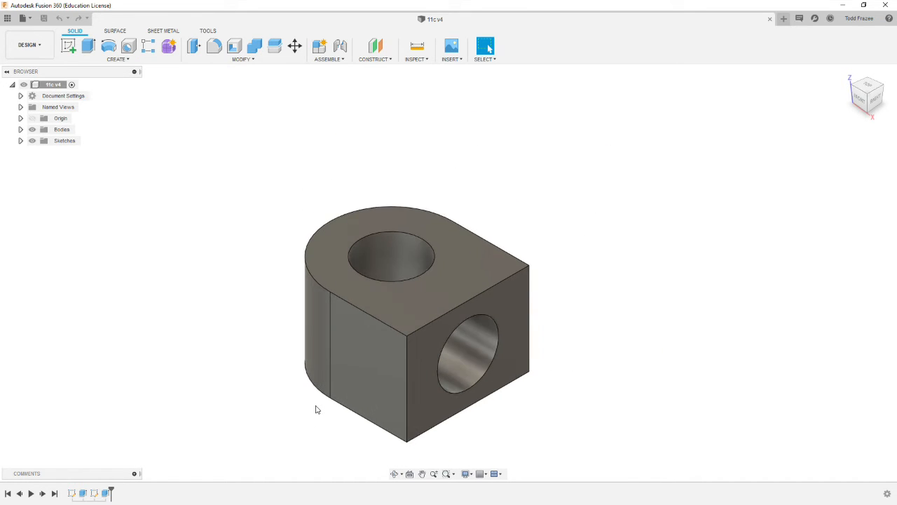
{"action": "scroll", "coordinate": [321, 454], "scroll_direction": "down", "scroll_amount": 1}
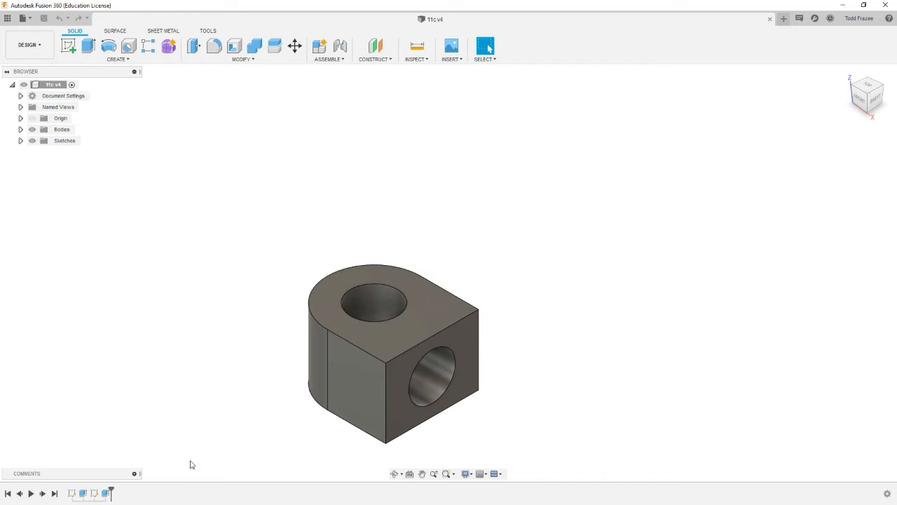
{"action": "scroll", "coordinate": [160, 457], "scroll_direction": "down", "scroll_amount": 1}
{"action": "scroll", "coordinate": [481, 254], "scroll_direction": "down", "scroll_amount": 1}
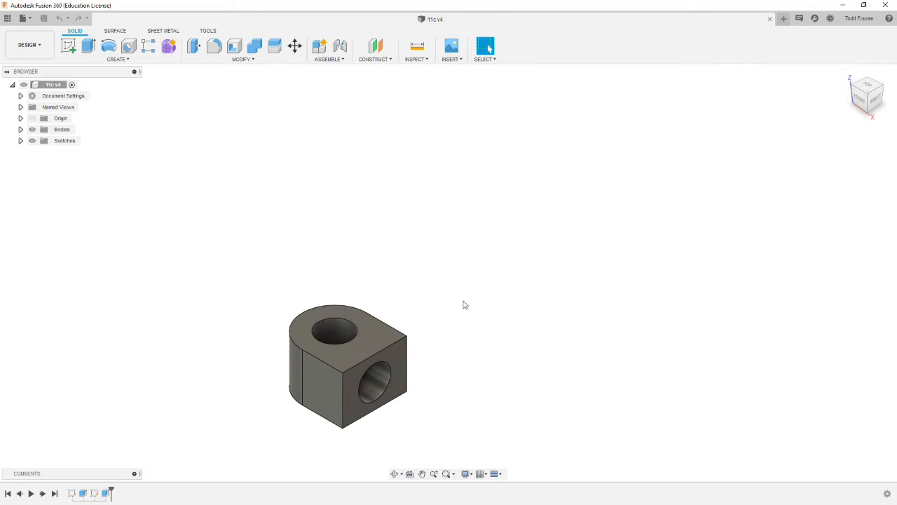
{"action": "scroll", "coordinate": [536, 275], "scroll_direction": "down", "scroll_amount": 2}
{"action": "scroll", "coordinate": [547, 274], "scroll_direction": "down", "scroll_amount": 3}
{"action": "scroll", "coordinate": [594, 370], "scroll_direction": "up", "scroll_amount": 2}
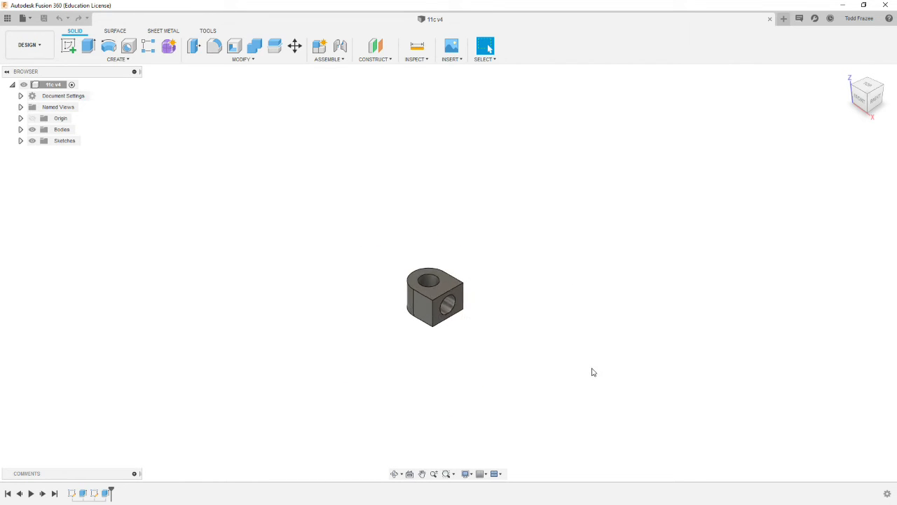
{"action": "scroll", "coordinate": [582, 376], "scroll_direction": "up", "scroll_amount": 1}
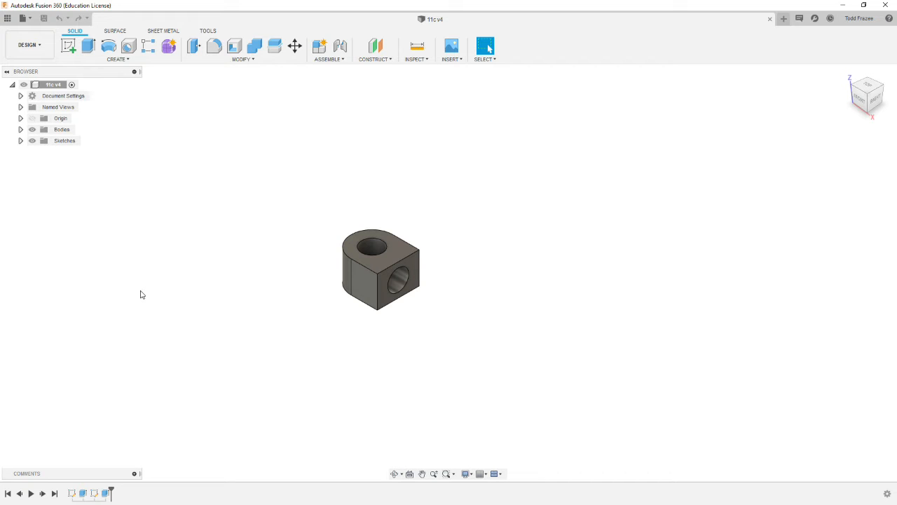
- Examine the model's list of bodies by highlighting the 11C Part body, and collapse the list again
{"action": "left_click", "coordinate": [21, 129]}
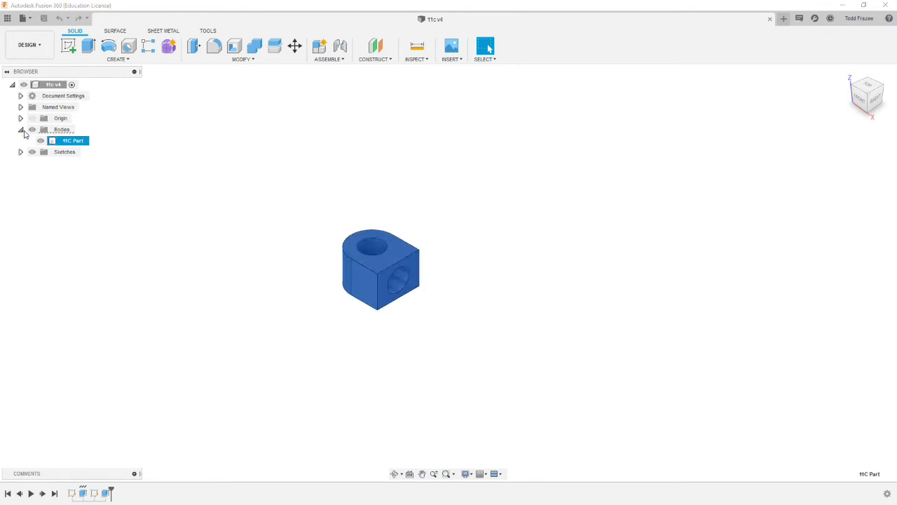
{"action": "left_click", "coordinate": [75, 143]}
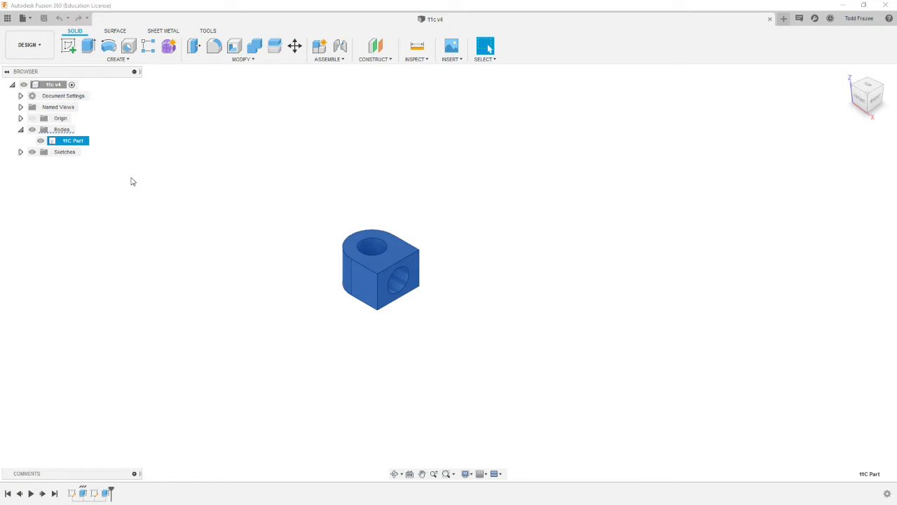
{"action": "left_click", "coordinate": [110, 175]}
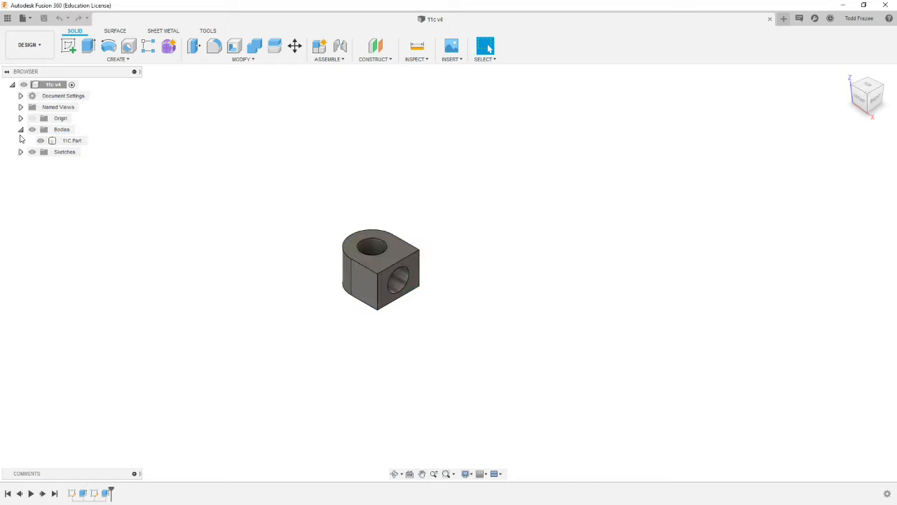
{"action": "left_click", "coordinate": [20, 129]}
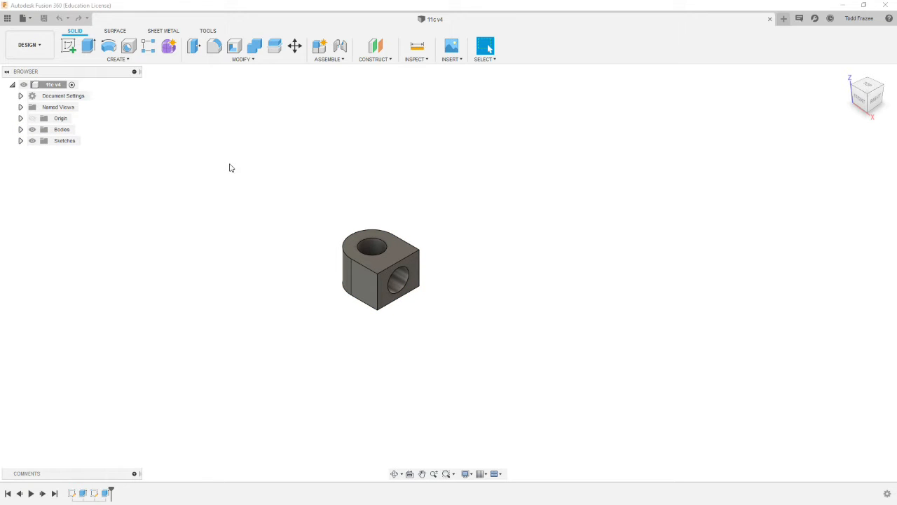
- Start a new sketch on the block's flat end face that contains the horizontal hole
{"action": "middle_click_drag", "start_coordinate": [312, 176], "coordinate": [377, 140], "text": "shift"}
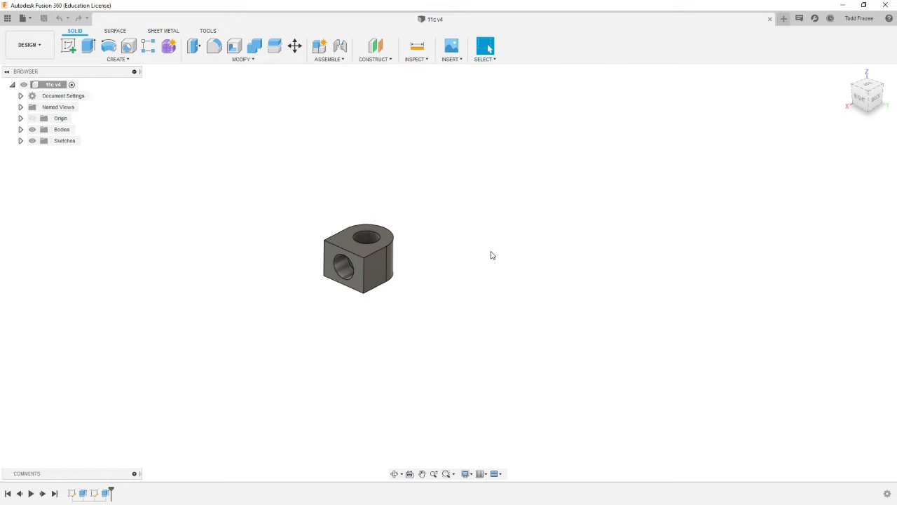
{"action": "middle_click_drag", "start_coordinate": [357, 316], "coordinate": [361, 288], "text": "shift"}
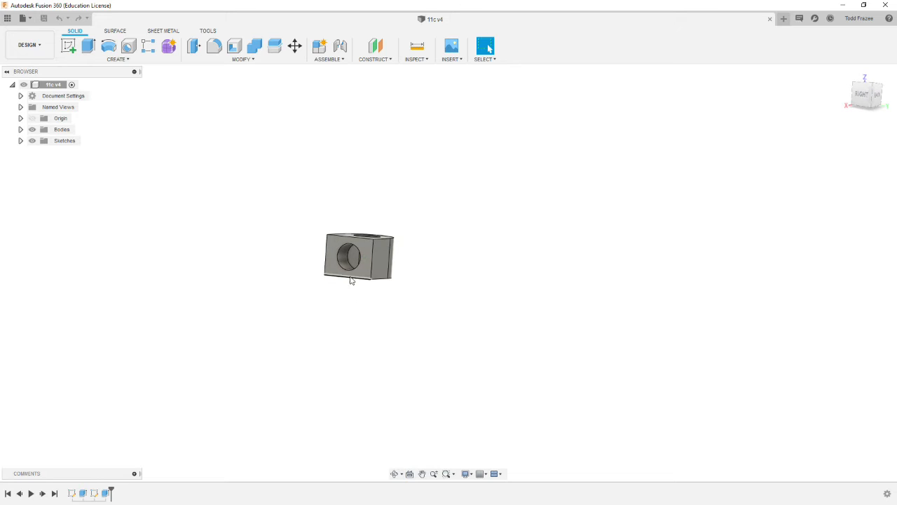
{"action": "scroll", "coordinate": [352, 269], "scroll_direction": "up", "scroll_amount": 3}
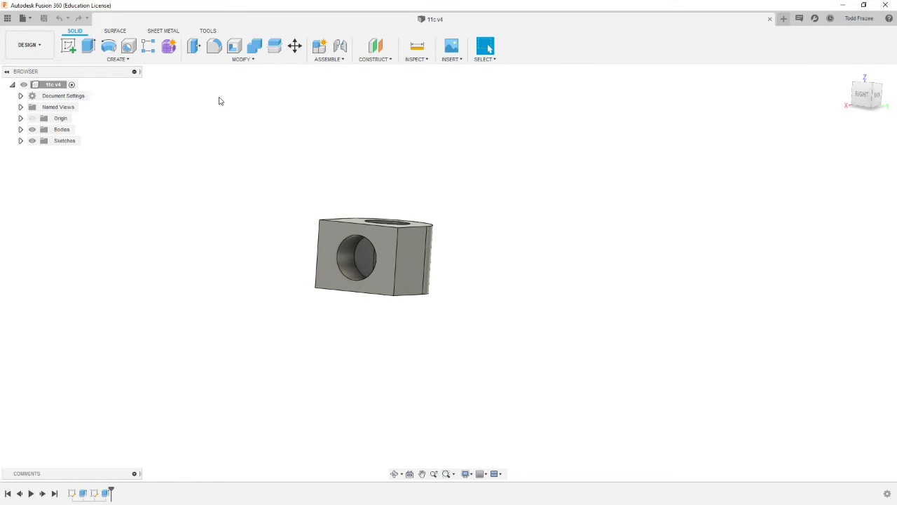
{"action": "left_click", "coordinate": [68, 47]}
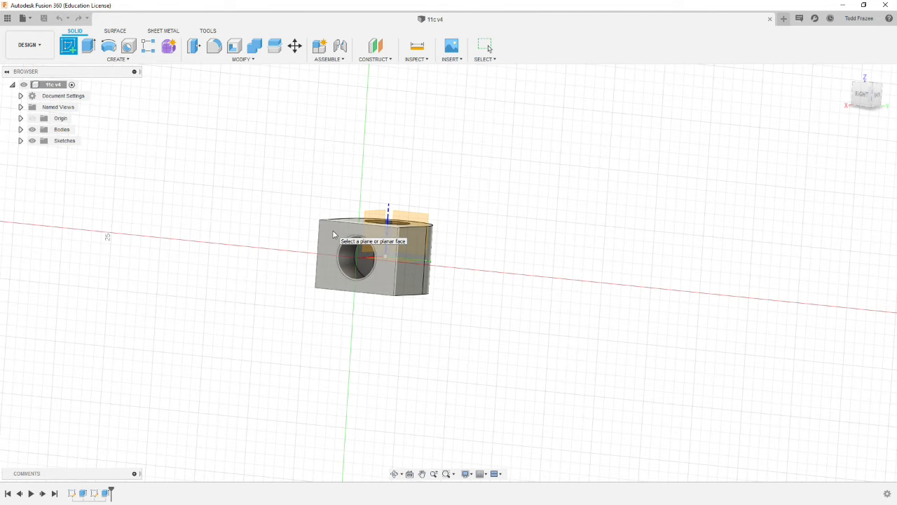
{"action": "left_click", "coordinate": [334, 235]}
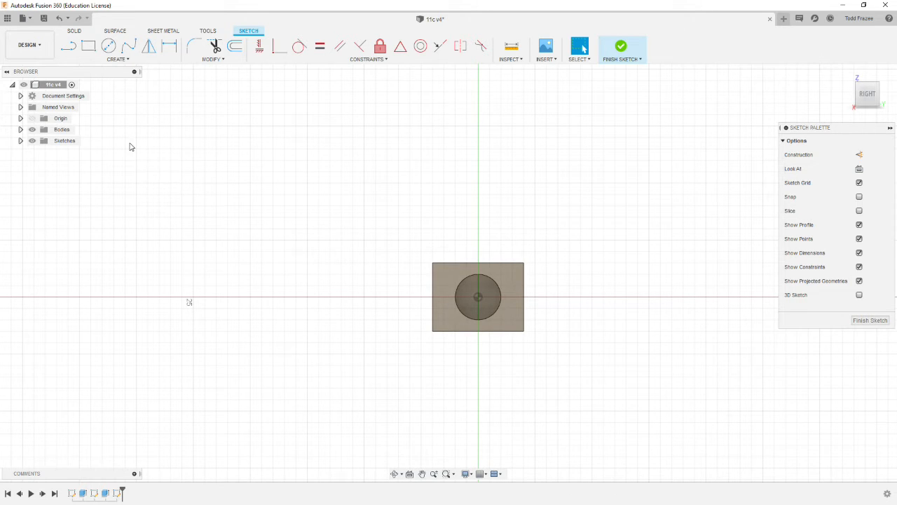
- Sketch a two-point rectangle about 10.9 mm wide that fully surrounds the block's end face
{"action": "left_click", "coordinate": [88, 45]}
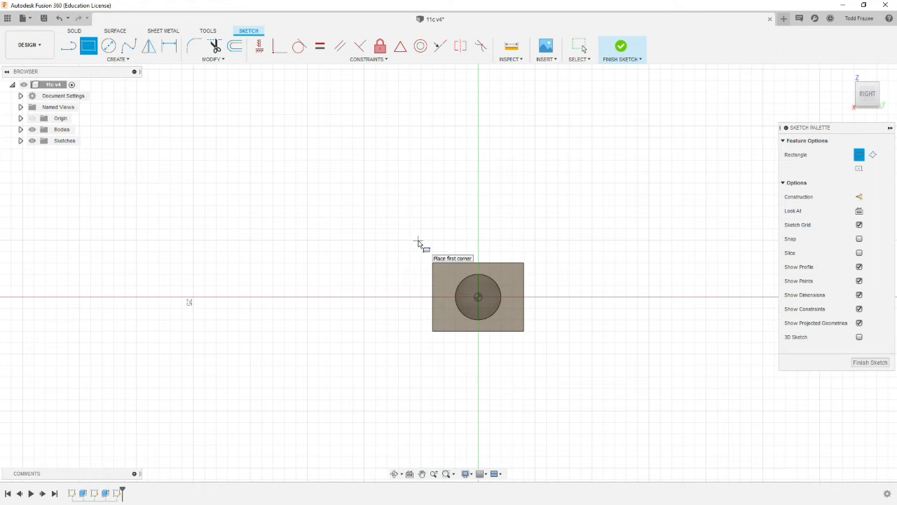
{"action": "left_click", "coordinate": [418, 240]}
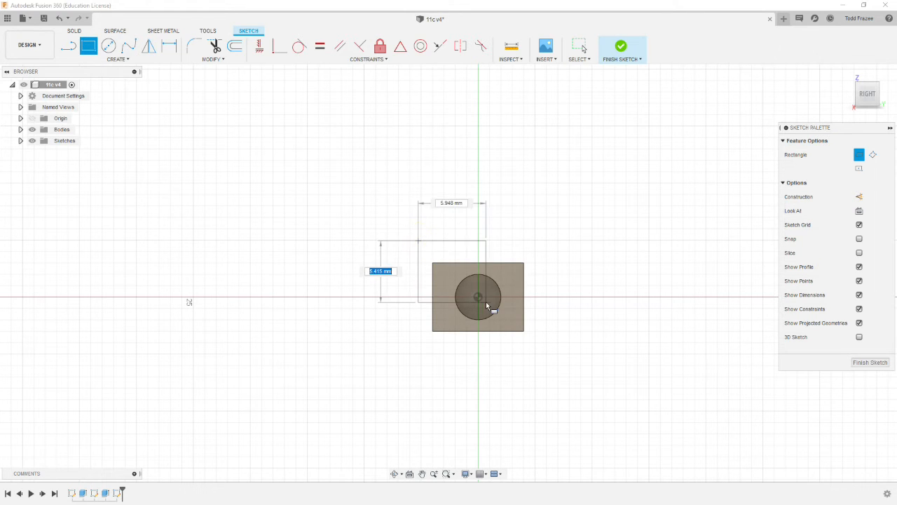
{"action": "left_click", "coordinate": [542, 362]}
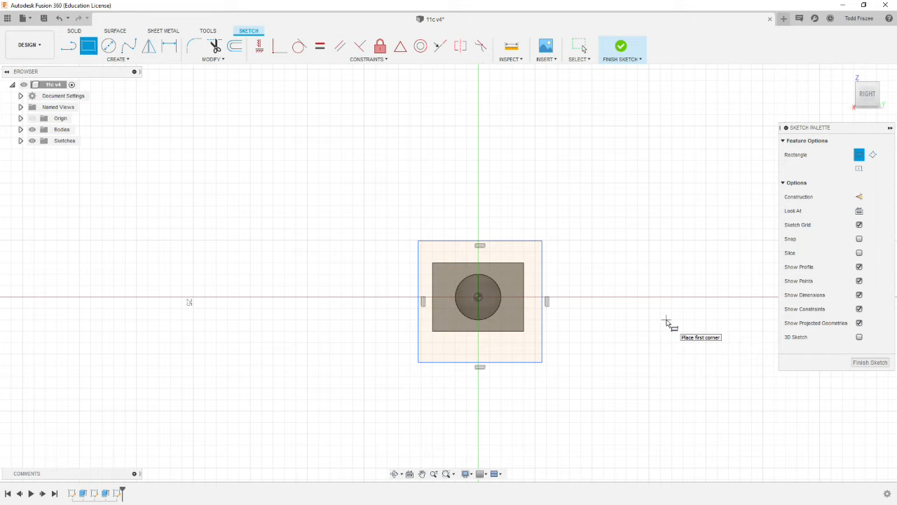
{"action": "key", "text": "Escape"}
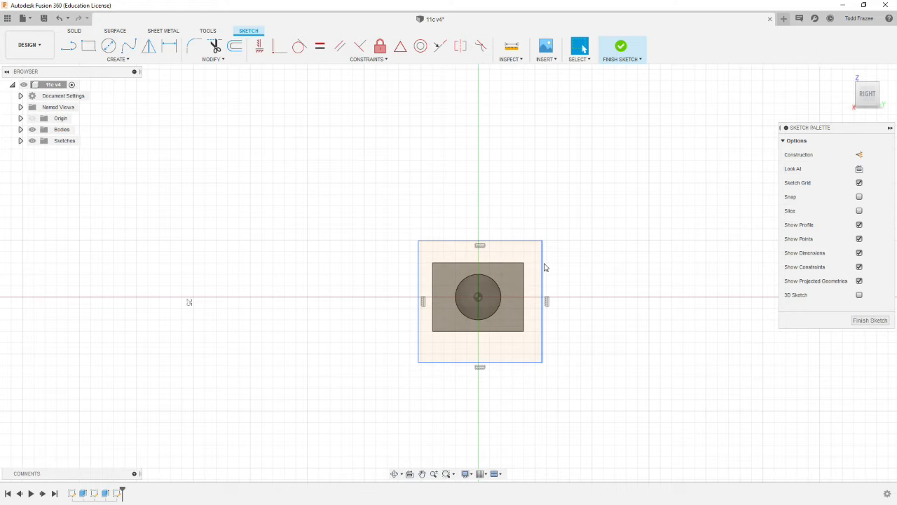
- Apply an Equal constraint to the rectangle's upper and adjacent vertical edges and enlarge the square to about 11.5 mm
{"action": "left_click", "coordinate": [320, 48]}
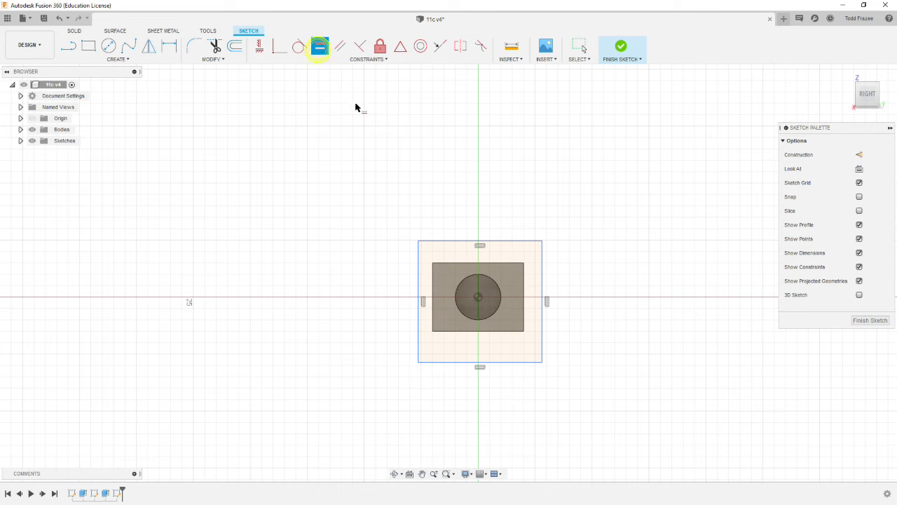
{"action": "left_click", "coordinate": [525, 242]}
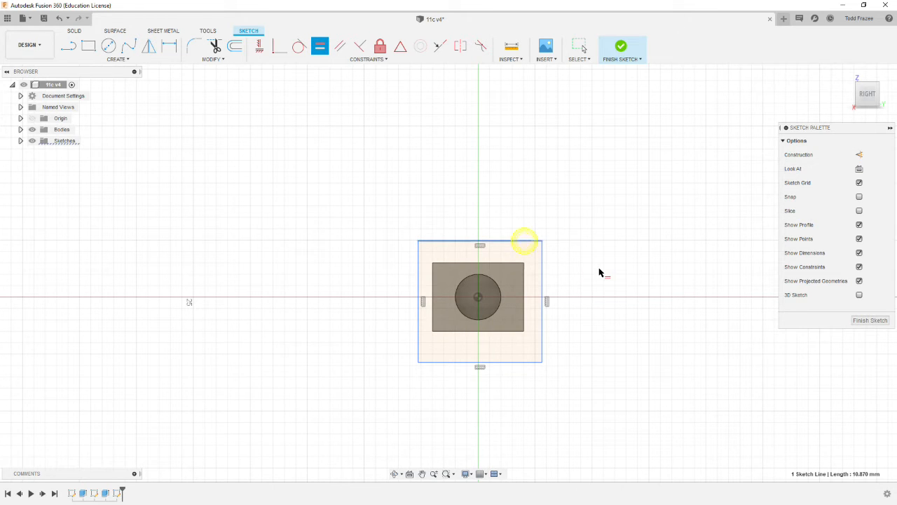
{"action": "left_click", "coordinate": [542, 261]}
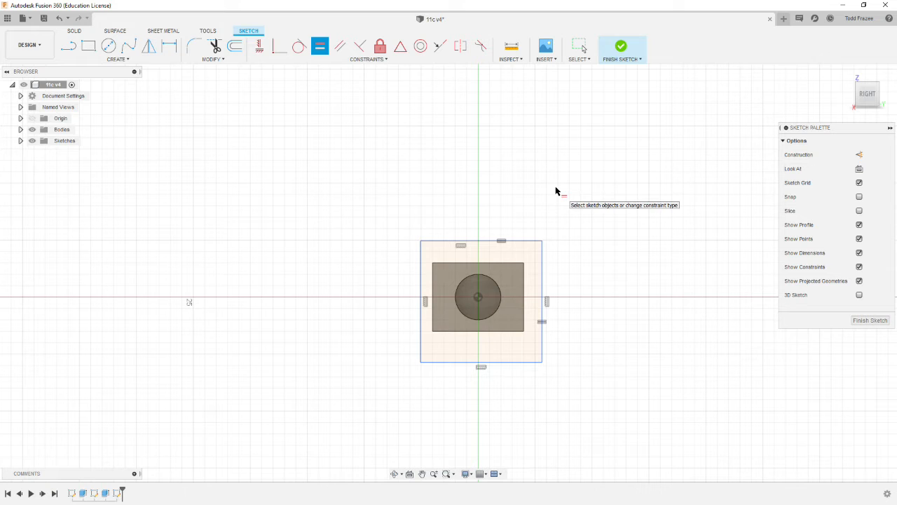
{"action": "key", "text": "Escape"}
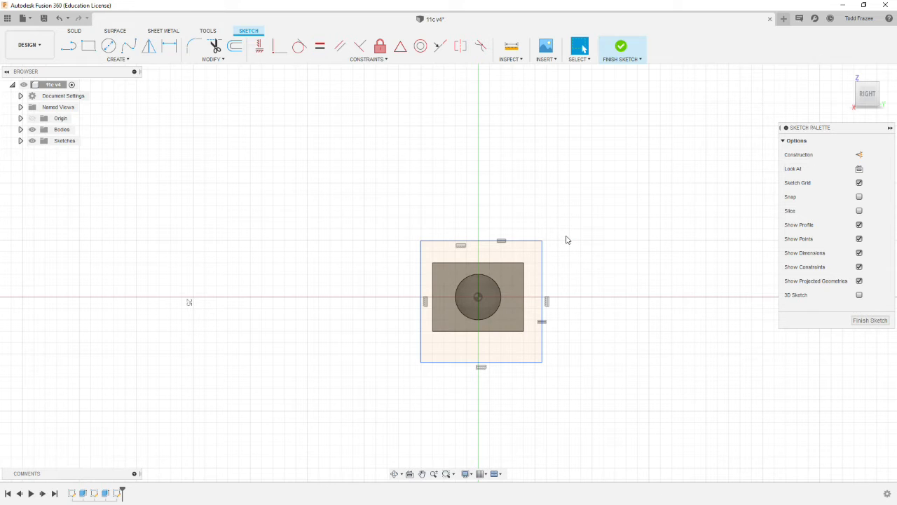
{"action": "mouse_move", "coordinate": [542, 242]}
{"action": "left_mouse_down"}
{"action": "mouse_move", "coordinate": [563, 223]}
{"action": "mouse_move", "coordinate": [516, 241]}
{"action": "mouse_move", "coordinate": [488, 204]}
{"action": "mouse_move", "coordinate": [587, 184]}
{"action": "mouse_move", "coordinate": [628, 131]}
{"action": "mouse_move", "coordinate": [652, 119]}
{"action": "mouse_move", "coordinate": [582, 207]}
{"action": "mouse_move", "coordinate": [530, 226]}
{"action": "mouse_move", "coordinate": [529, 126]}
{"action": "mouse_move", "coordinate": [573, 201]}
{"action": "mouse_move", "coordinate": [542, 240]}
{"action": "mouse_move", "coordinate": [546, 225]}
{"action": "left_mouse_up"}
{"action": "left_click", "coordinate": [600, 200]}
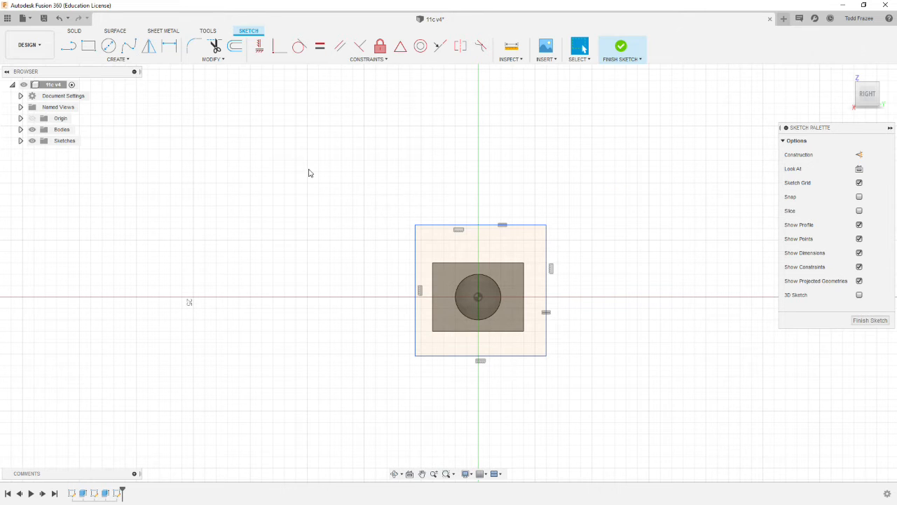
- Dimension the square's upper edge to .375 in and reposition the square so that it surrounds the block's end face
{"action": "left_click", "coordinate": [169, 46]}
{"action": "left_click", "coordinate": [486, 226]}
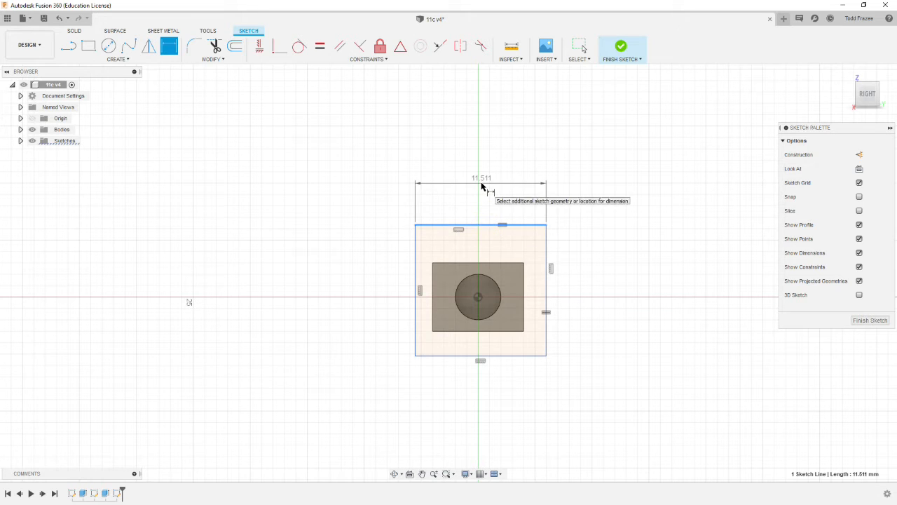
{"action": "left_click", "coordinate": [483, 183]}
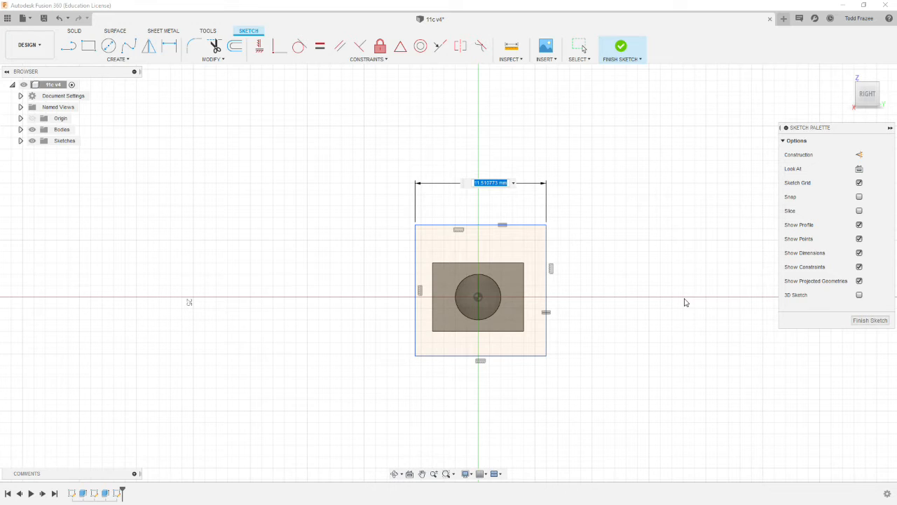
{"action": "double_click", "coordinate": [436, 145]}
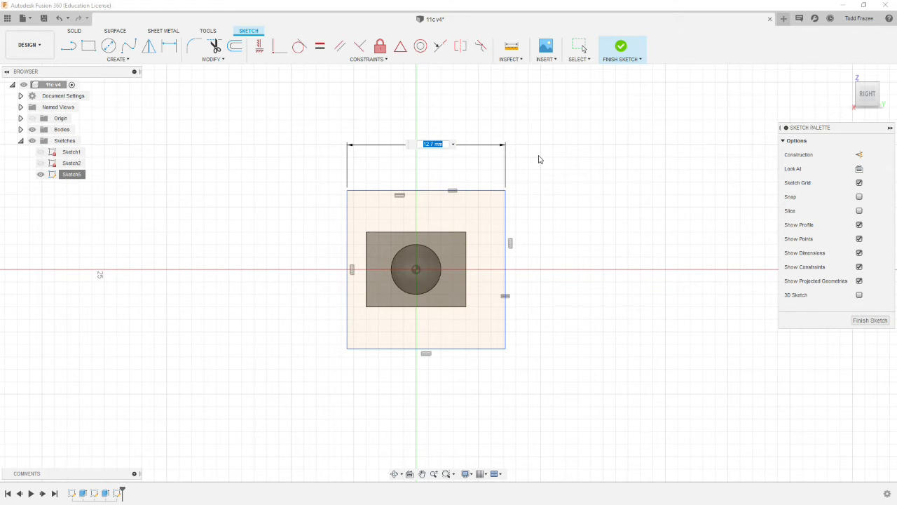
{"action": "key", "text": "BackSpace"}
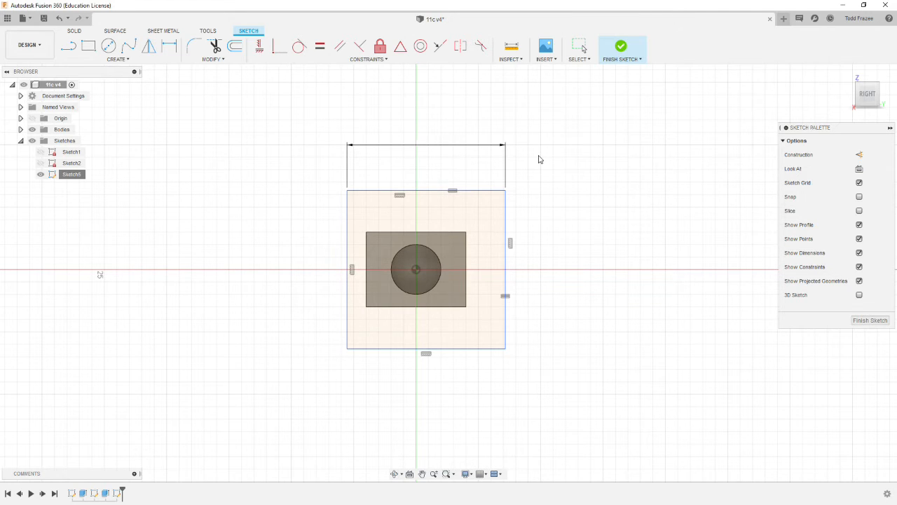
{"action": "type", "text": ".375 in"}
{"action": "key", "text": "Return"}
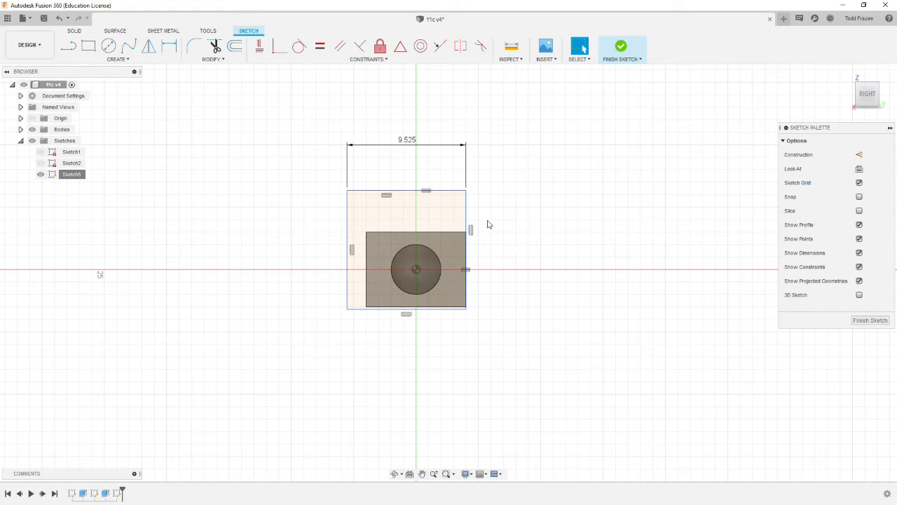
{"action": "left_click_drag", "start_coordinate": [446, 191], "coordinate": [494, 216]}
{"action": "mouse_move", "coordinate": [467, 317]}
{"action": "left_mouse_down"}
{"action": "mouse_move", "coordinate": [490, 314]}
{"action": "mouse_move", "coordinate": [476, 320]}
{"action": "left_mouse_up"}
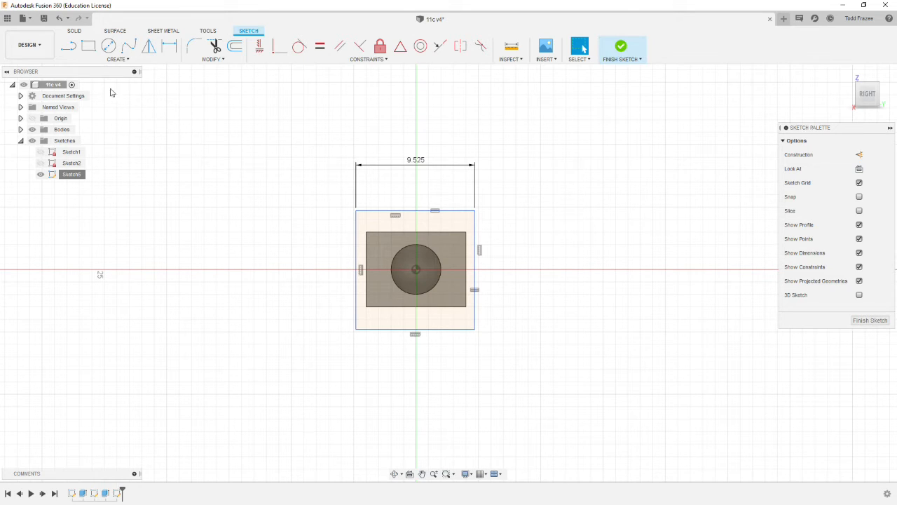
- Draw a diagonal line between the square's upper-right and lower-left corners and convert it to construction geometry
{"action": "left_click", "coordinate": [68, 45]}
{"action": "left_click", "coordinate": [475, 210]}
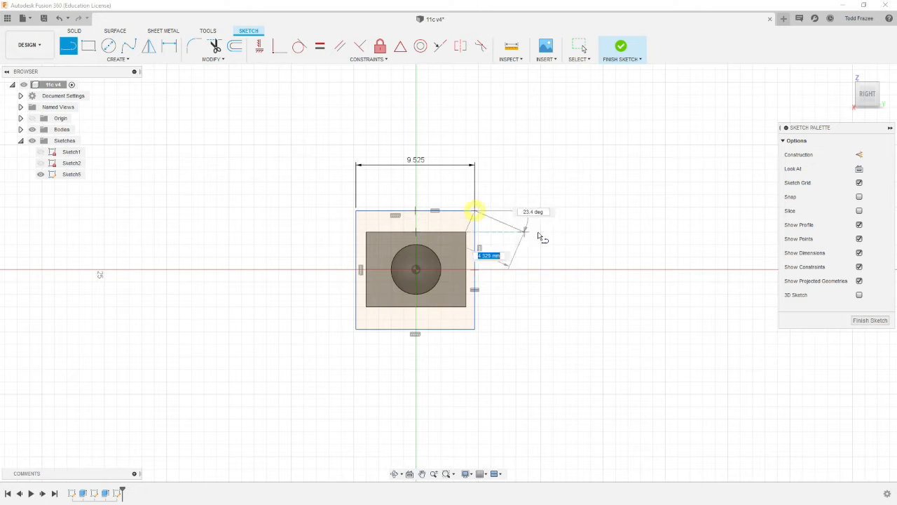
{"action": "double_click", "coordinate": [356, 328]}
{"action": "right_click", "coordinate": [543, 315]}
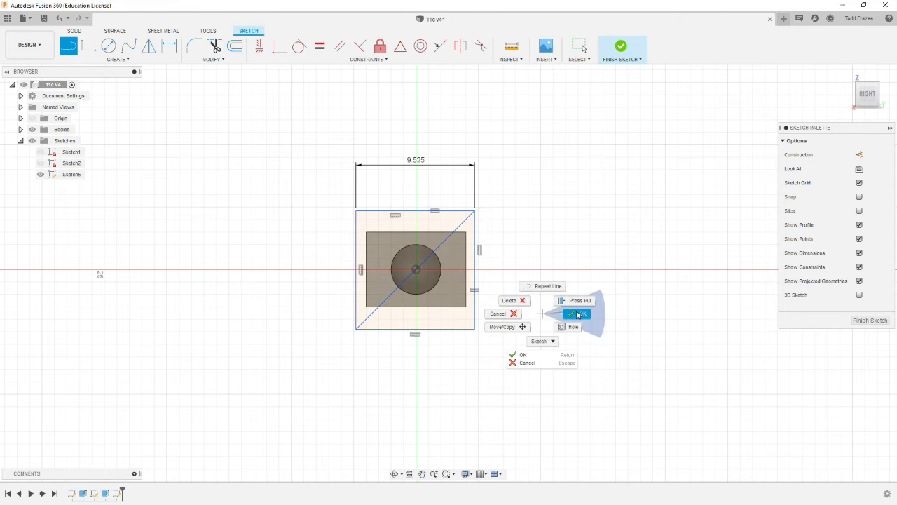
{"action": "left_click", "coordinate": [578, 315]}
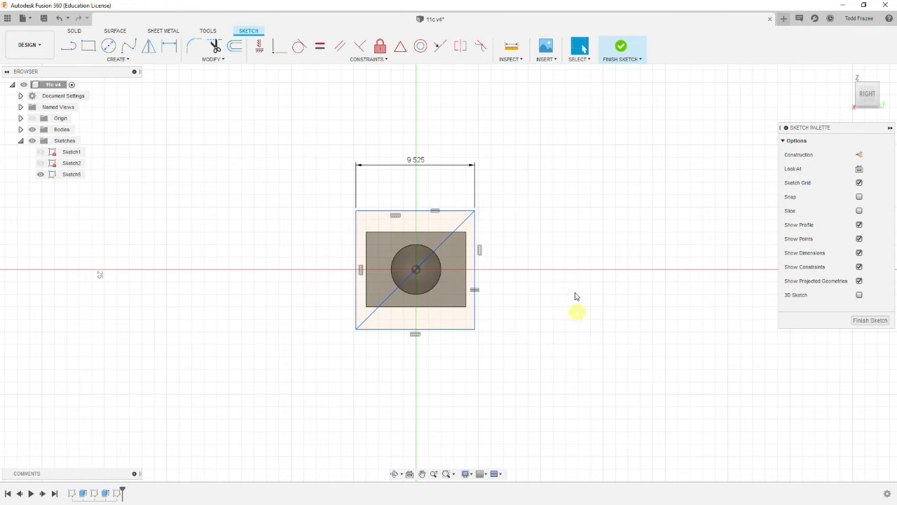
{"action": "left_click", "coordinate": [468, 222]}
{"action": "right_click", "coordinate": [467, 222]}
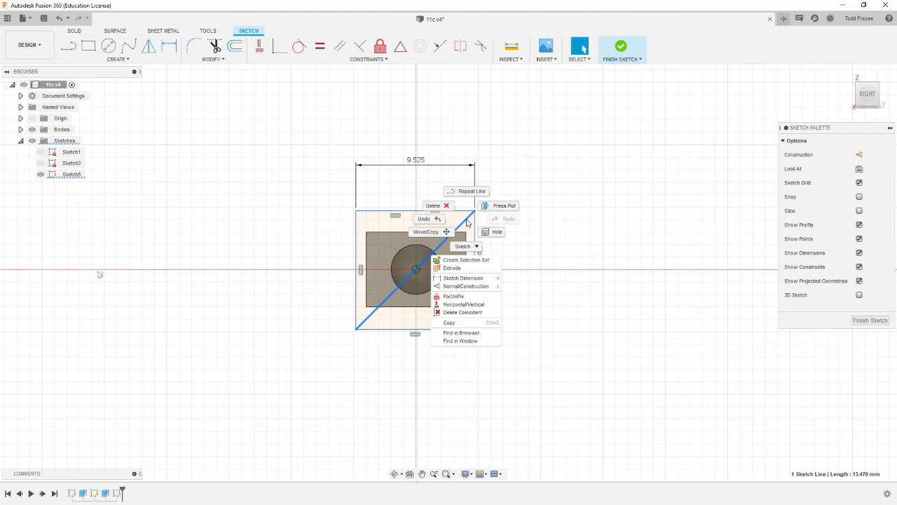
{"action": "left_click", "coordinate": [460, 286]}
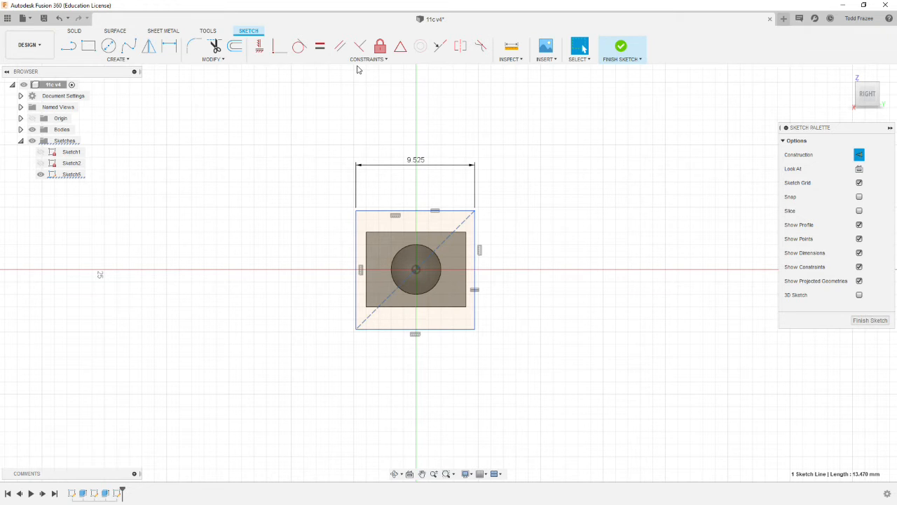
- Apply a MidPoint constraint between the construction diagonal and the centre point of the block's horizontal hole, and finish the sketch
{"action": "left_click", "coordinate": [403, 53]}
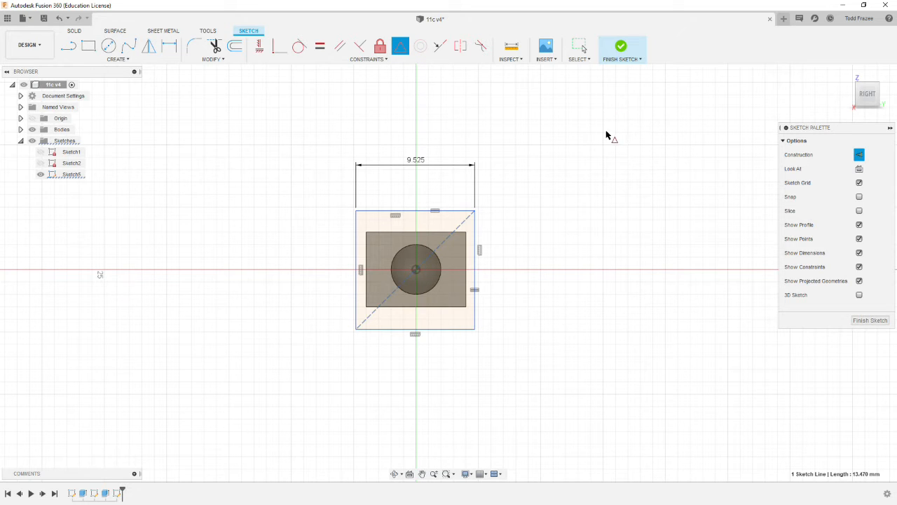
{"action": "left_click", "coordinate": [468, 218]}
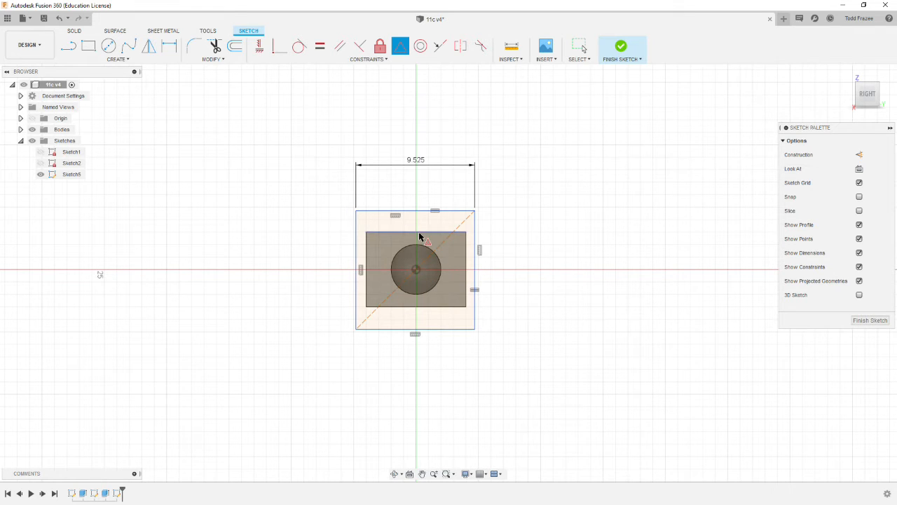
{"action": "left_click", "coordinate": [416, 270]}
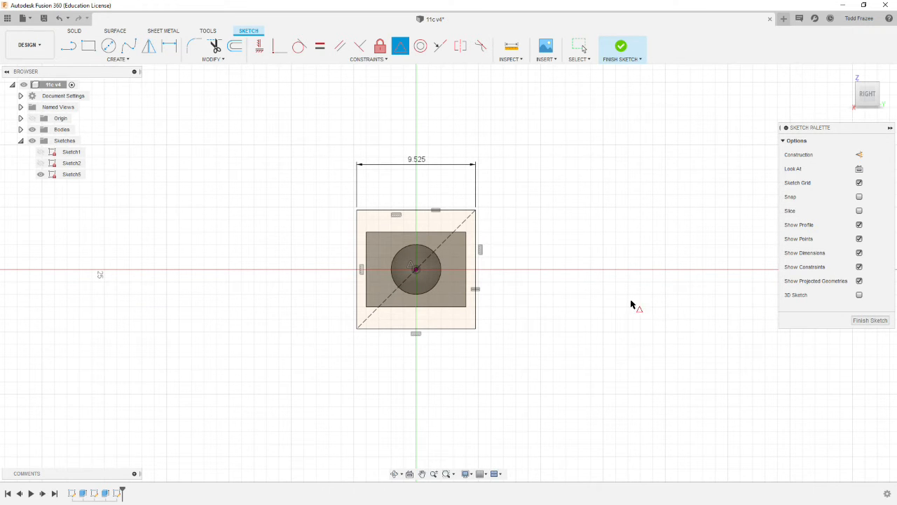
{"action": "middle_click_drag", "start_coordinate": [597, 307], "coordinate": [562, 301], "text": "shift"}
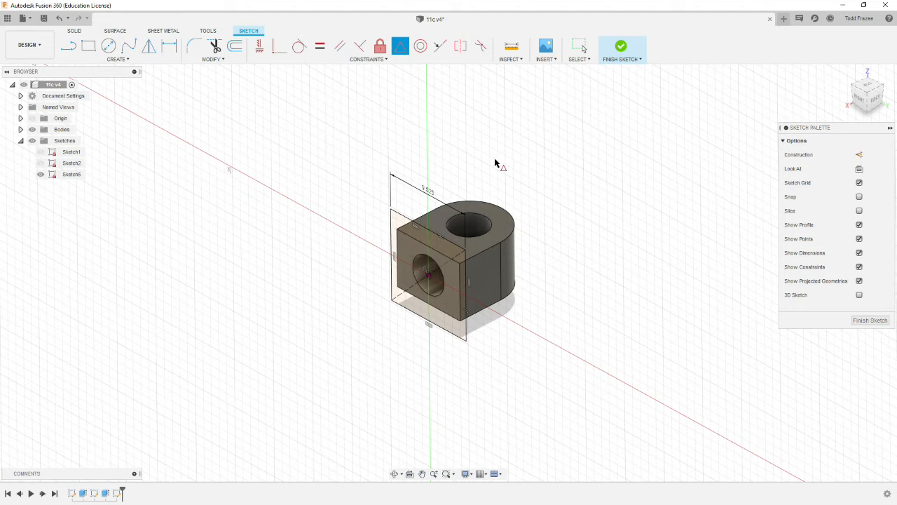
{"action": "left_click", "coordinate": [870, 321]}
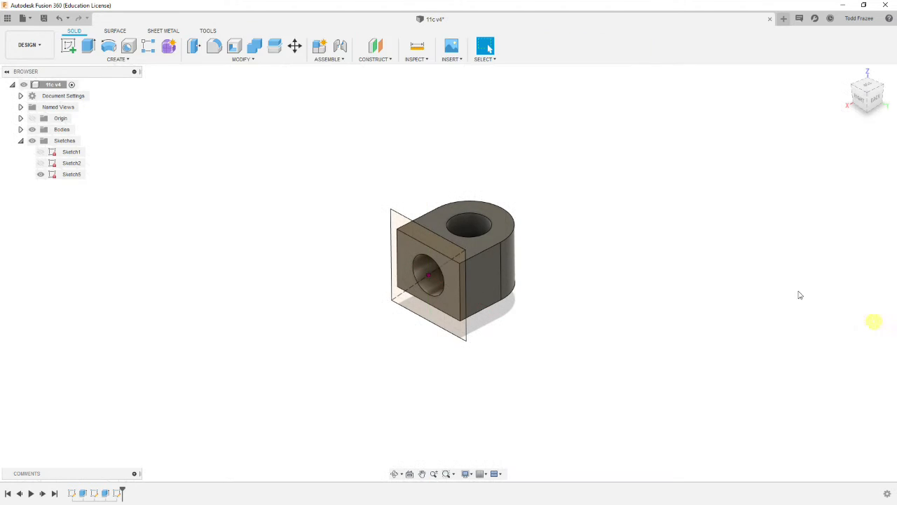
- Set up an Extrude of all three regions inside the square with direction Two Sides and a side 1 distance of 2 in
{"action": "left_click", "coordinate": [88, 46]}
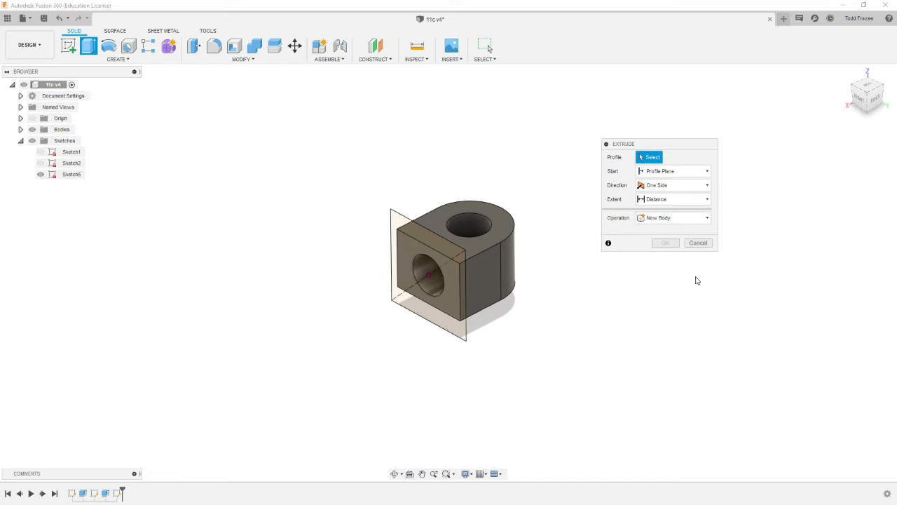
{"action": "left_click", "coordinate": [449, 252]}
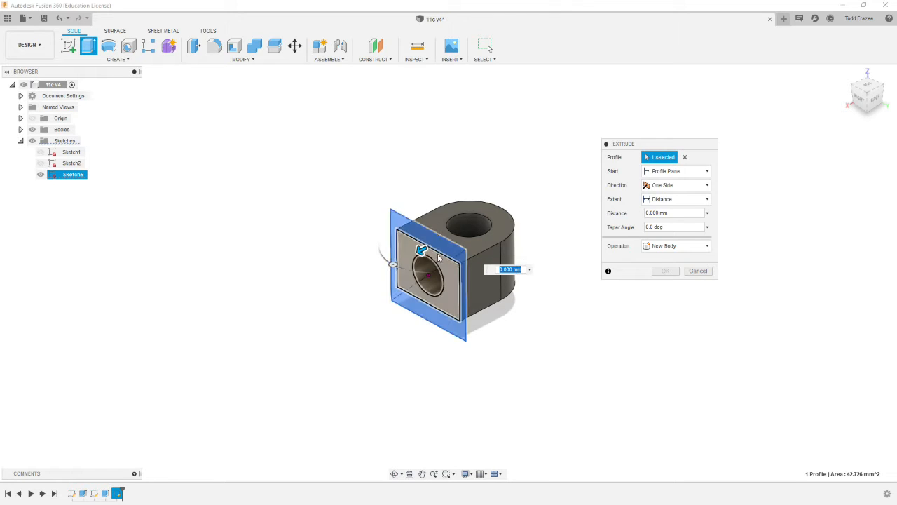
{"action": "left_click", "coordinate": [429, 275]}
{"action": "left_click", "coordinate": [427, 274]}
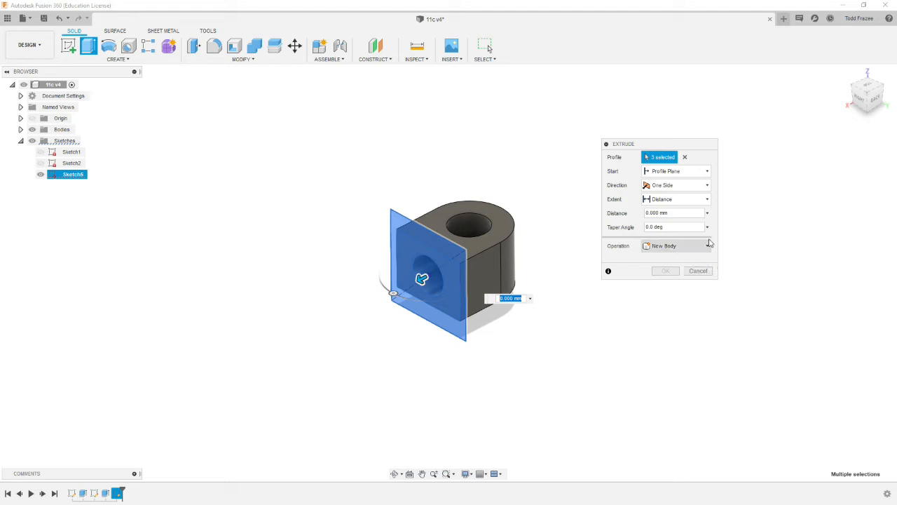
{"action": "left_click", "coordinate": [708, 187]}
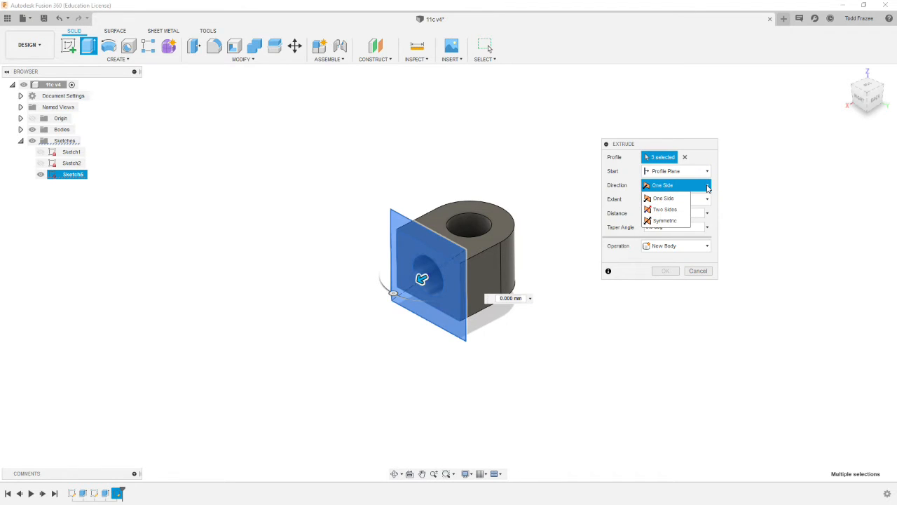
{"action": "left_click", "coordinate": [660, 210]}
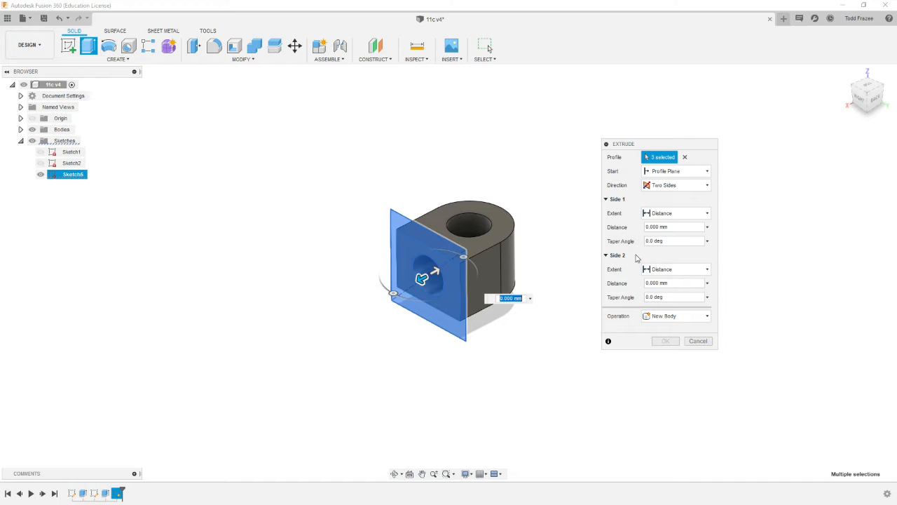
{"action": "type", "text": "2 in"}
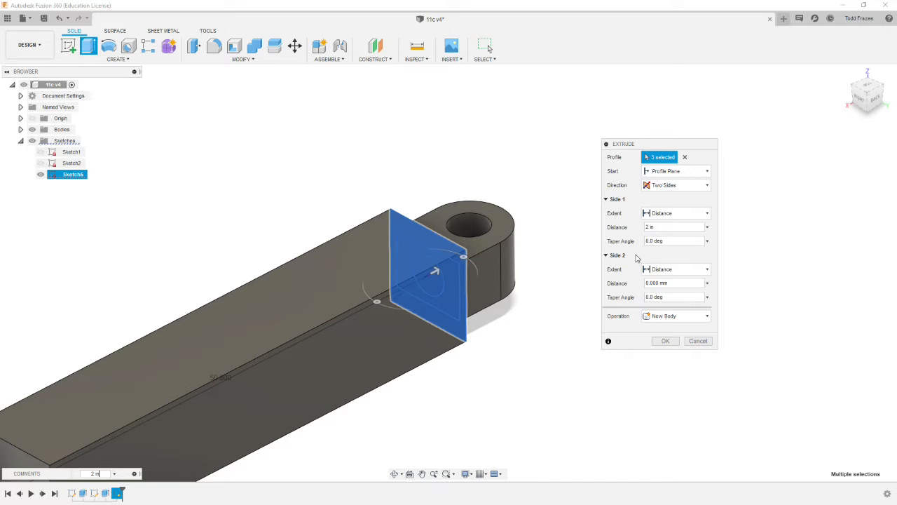
- Set the extrusion's side 2 distance to 10 mm and its operation to New Body, and complete the extrusion
{"action": "scroll", "coordinate": [548, 279], "scroll_direction": "down", "scroll_amount": 3}
{"action": "scroll", "coordinate": [551, 281], "scroll_direction": "up", "scroll_amount": 1}
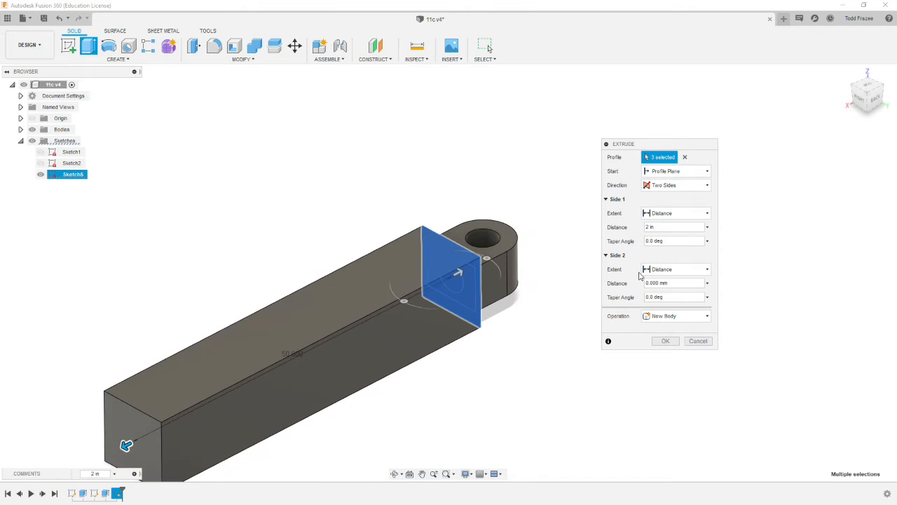
{"action": "left_click", "coordinate": [674, 283]}
{"action": "type", "text": "10"}
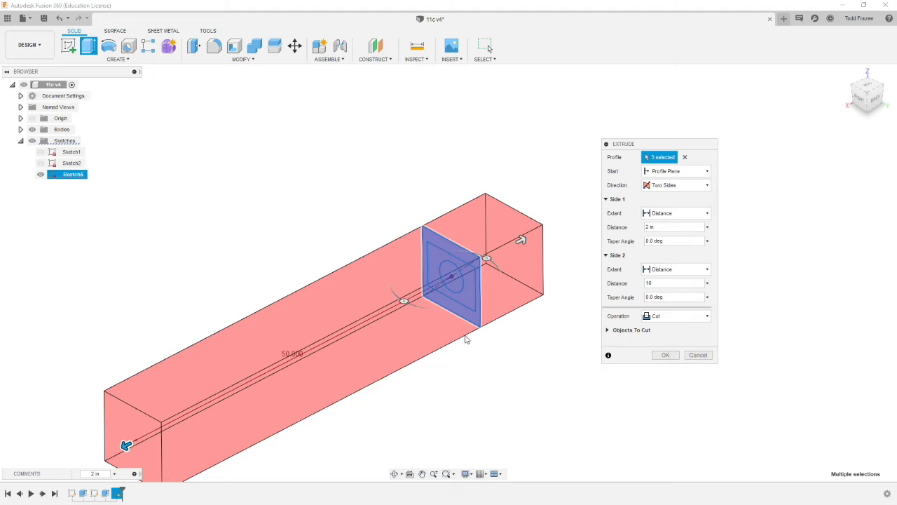
{"action": "scroll", "coordinate": [378, 396], "scroll_direction": "down", "scroll_amount": 3}
{"action": "scroll", "coordinate": [363, 404], "scroll_direction": "up", "scroll_amount": 2}
{"action": "scroll", "coordinate": [362, 405], "scroll_direction": "down", "scroll_amount": 4}
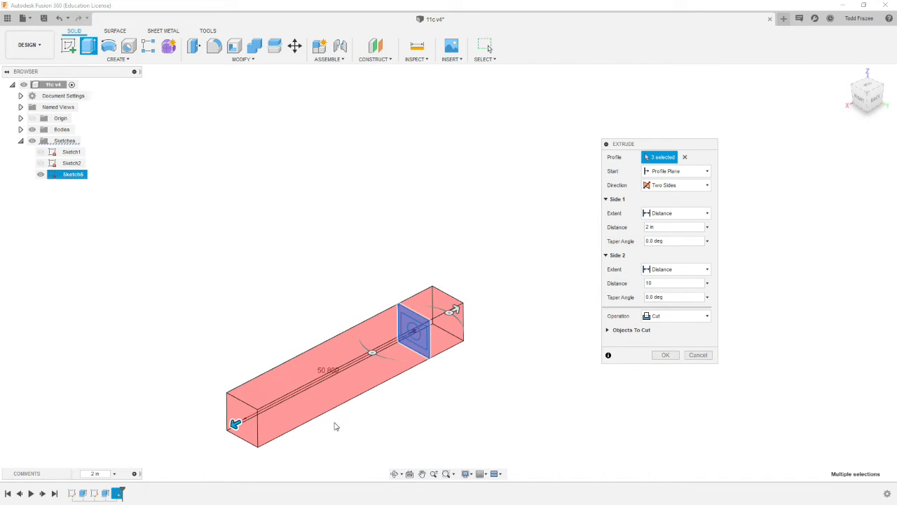
{"action": "scroll", "coordinate": [314, 443], "scroll_direction": "up", "scroll_amount": 2}
{"action": "scroll", "coordinate": [315, 444], "scroll_direction": "up", "scroll_amount": 1}
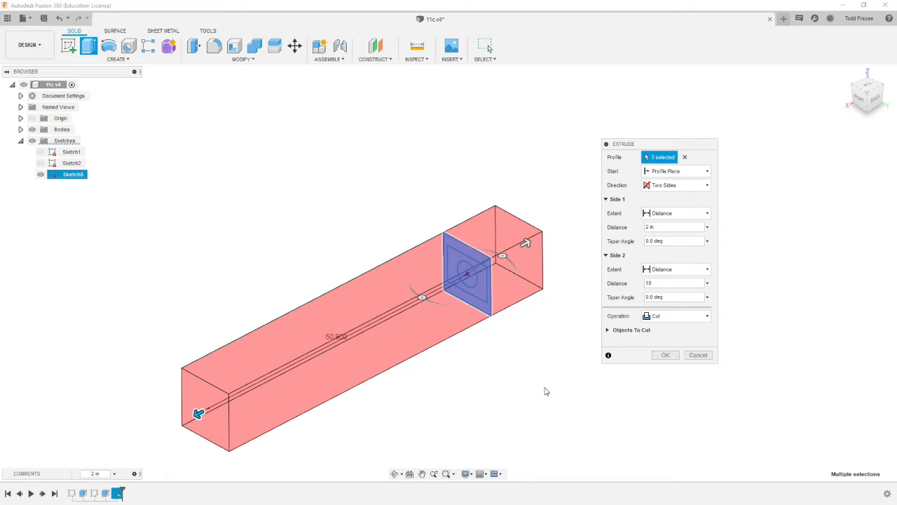
{"action": "left_click", "coordinate": [673, 320]}
{"action": "left_click", "coordinate": [678, 362]}
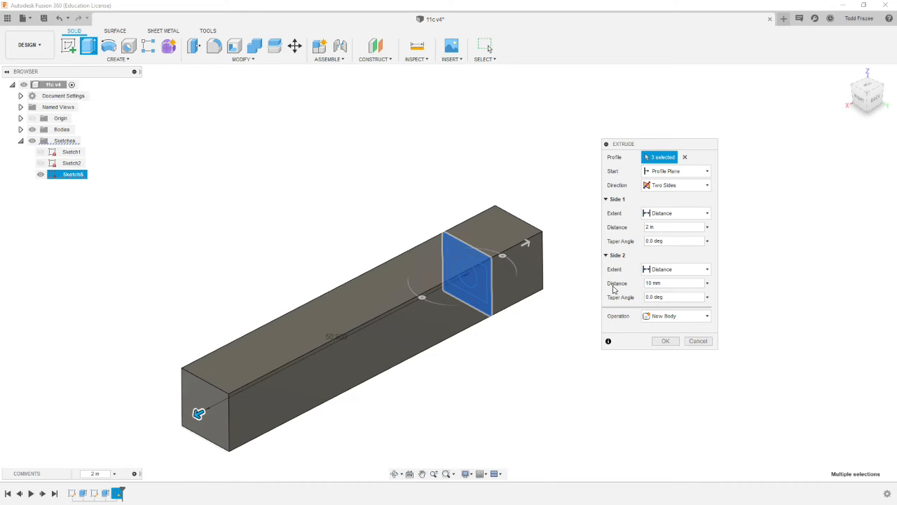
{"action": "left_click", "coordinate": [665, 341]}
{"action": "left_click", "coordinate": [698, 341]}
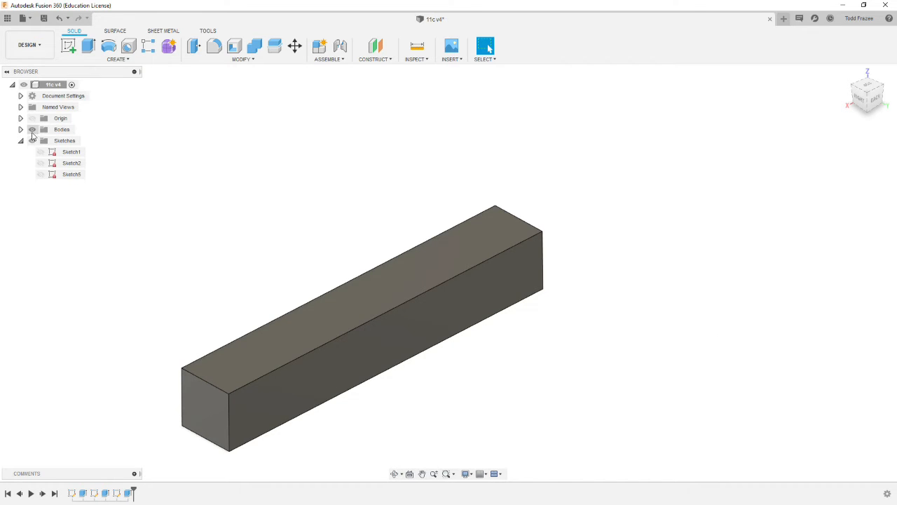
- Rename the newly extruded body as Stock
{"action": "left_click", "coordinate": [20, 130]}
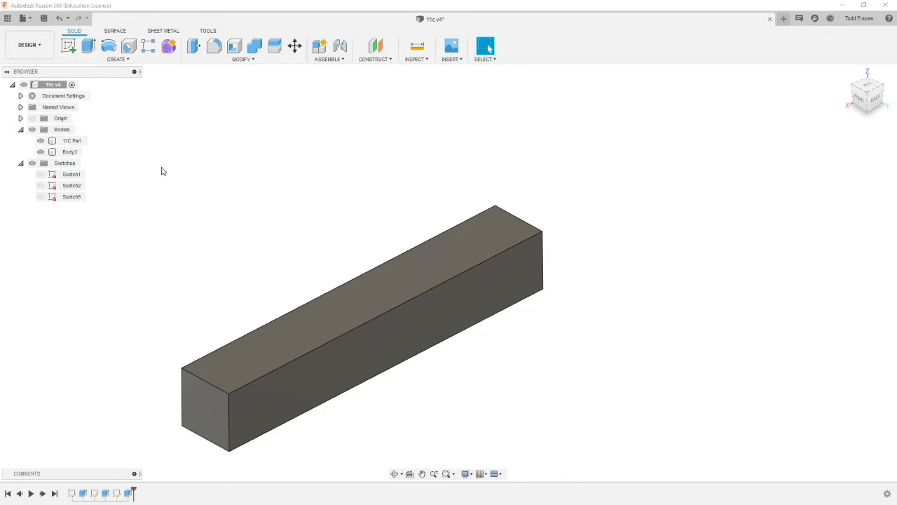
{"action": "double_click", "coordinate": [73, 153]}
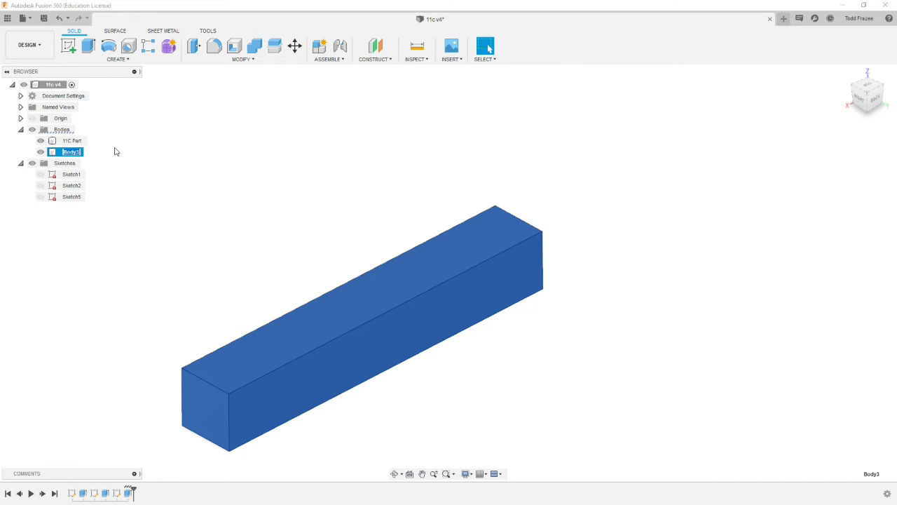
{"action": "type", "text": "Stock"}
{"action": "left_click", "coordinate": [116, 151]}
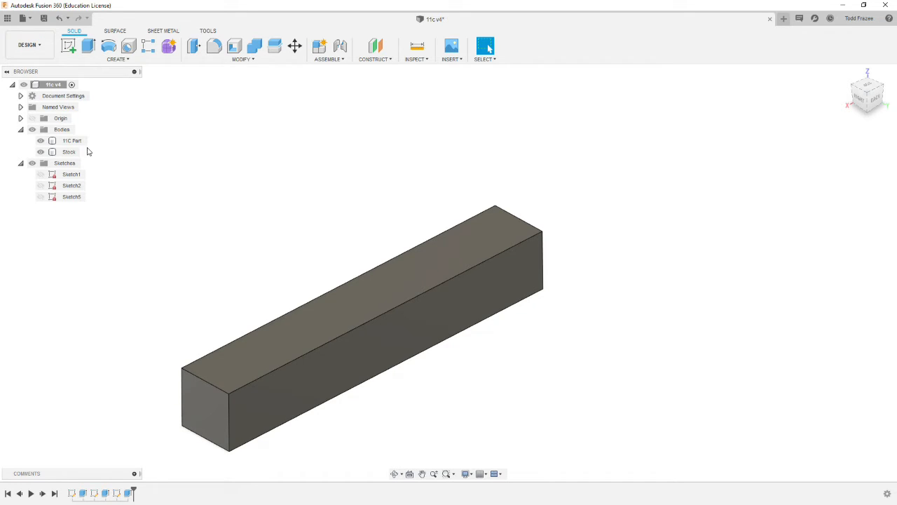
- Set the Stock body's opacity to 50% and save the design
{"action": "right_click", "coordinate": [67, 156]}
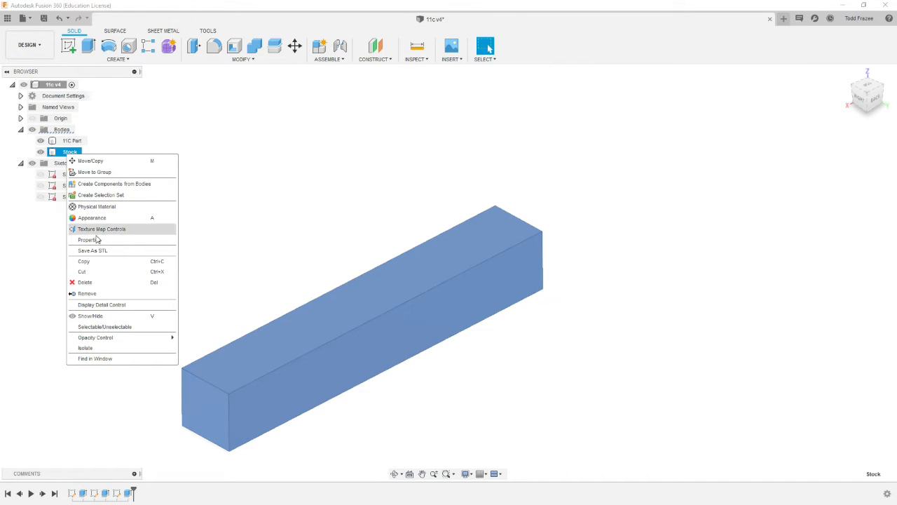
{"action": "mouse_move", "coordinate": [99, 340]}
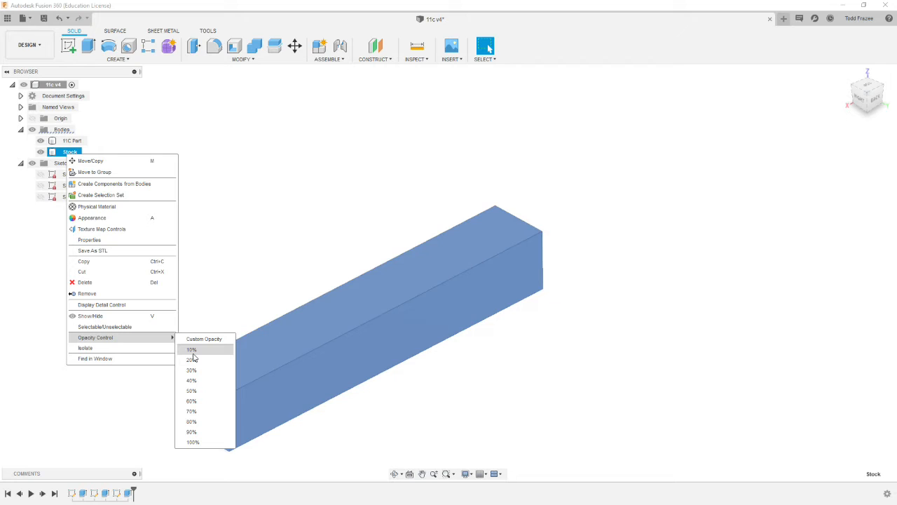
{"action": "left_click", "coordinate": [197, 391]}
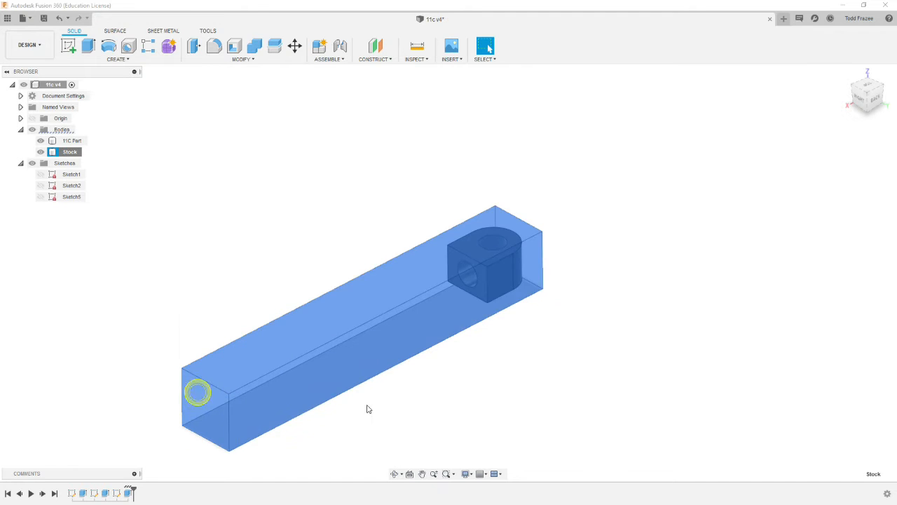
{"action": "left_click", "coordinate": [547, 411]}
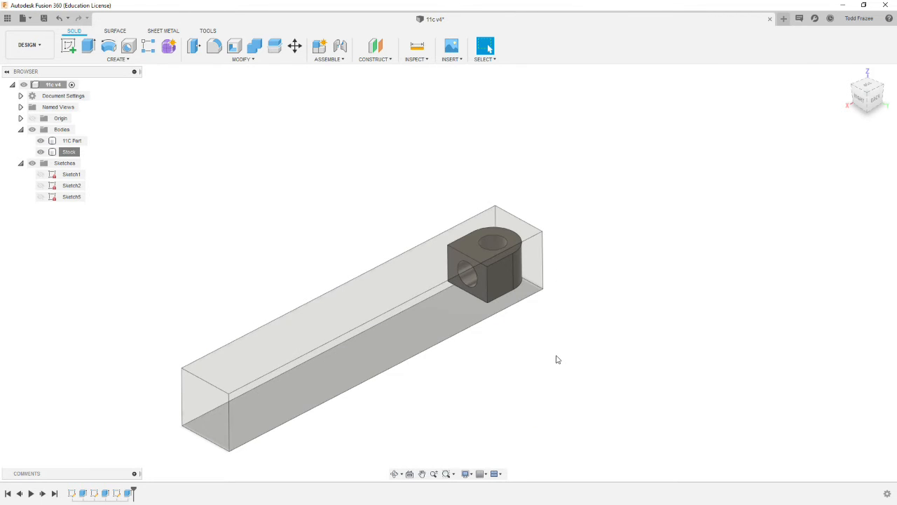
{"action": "key", "text": "ctrl+s"}
- Examine from several angles how the part sits inside the translucent stock
{"action": "scroll", "coordinate": [542, 362], "scroll_direction": "down", "scroll_amount": 3}
{"action": "middle_click_drag", "start_coordinate": [535, 345], "coordinate": [480, 361], "text": "shift"}
{"action": "scroll", "coordinate": [523, 357], "scroll_direction": "up", "scroll_amount": 5}
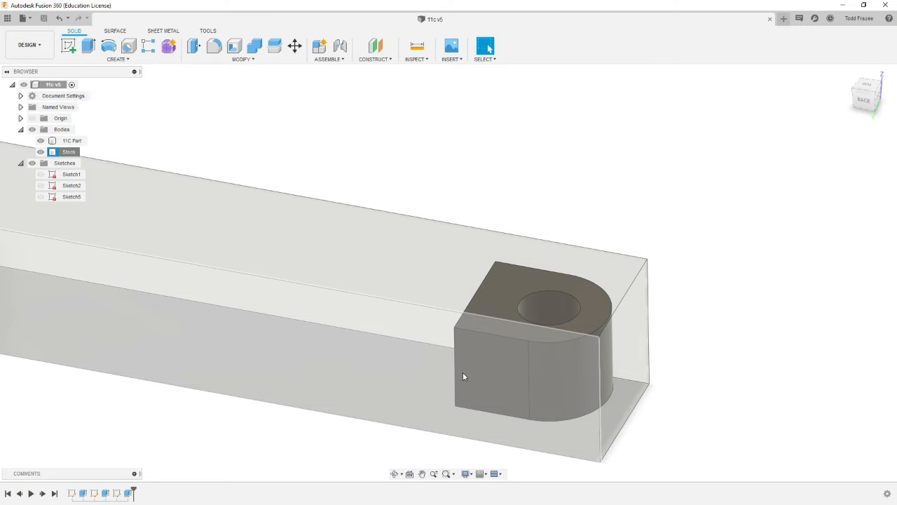
{"action": "scroll", "coordinate": [396, 409], "scroll_direction": "down", "scroll_amount": 5}
{"action": "middle_click_drag", "start_coordinate": [409, 416], "coordinate": [445, 370], "text": "shift"}
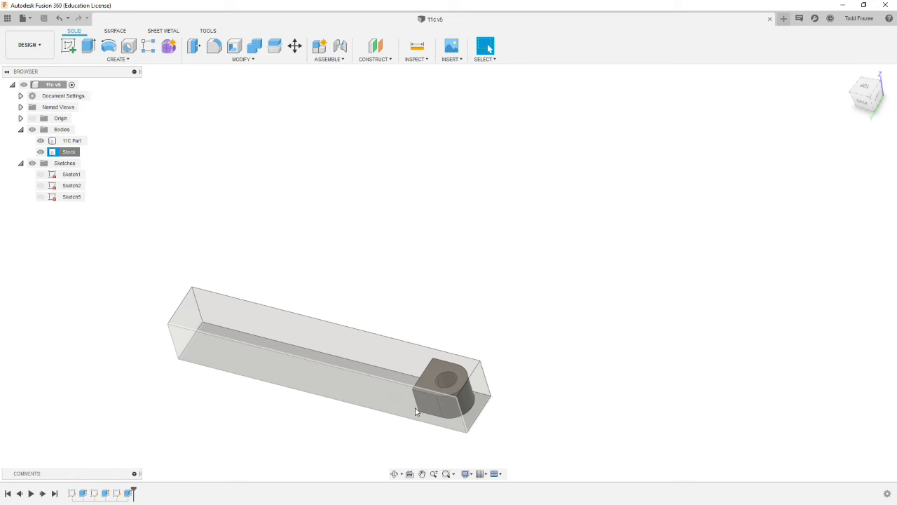
{"action": "mouse_move", "coordinate": [425, 402]}
{"action": "middle_mouse_down", "text": "shift"}
{"action": "mouse_move", "coordinate": [488, 382]}
{"action": "mouse_move", "coordinate": [477, 397]}
{"action": "middle_mouse_up", "text": "shift"}
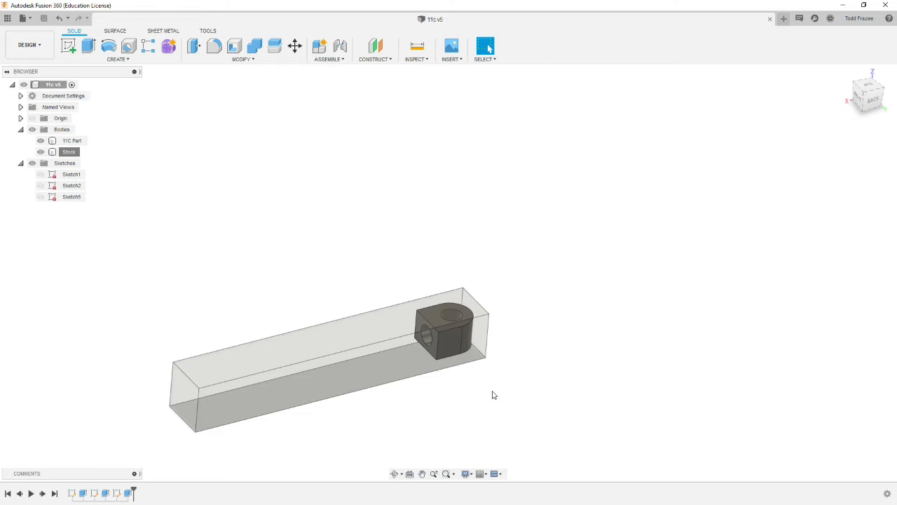
{"action": "scroll", "coordinate": [492, 379], "scroll_direction": "down", "scroll_amount": 2}
{"action": "scroll", "coordinate": [490, 359], "scroll_direction": "up", "scroll_amount": 4}
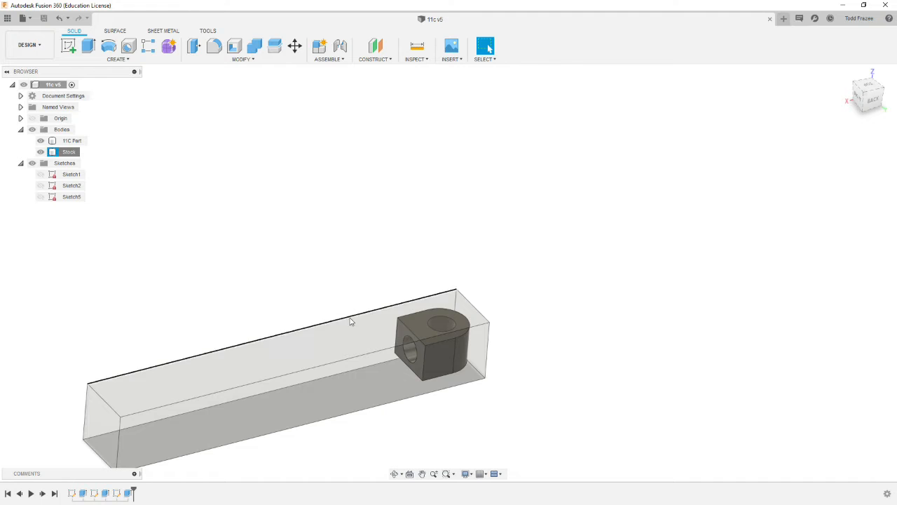
- Hide the Stock body and start a sketch on the part's flat end face containing the cross hole
{"action": "left_click", "coordinate": [40, 152]}
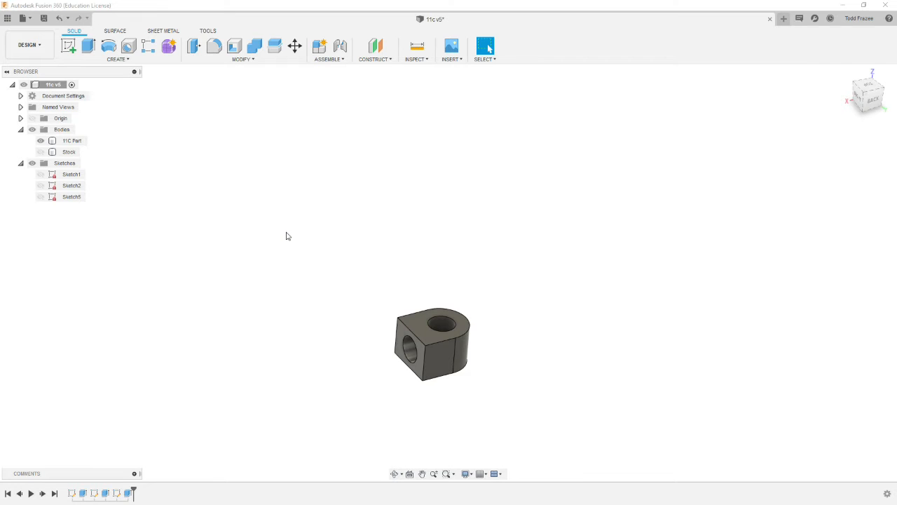
{"action": "left_click", "coordinate": [399, 325]}
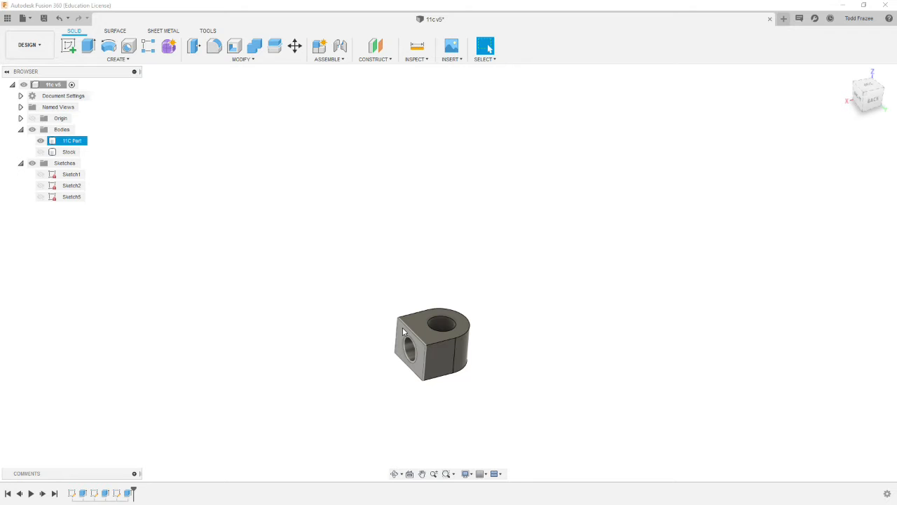
{"action": "left_click", "coordinate": [68, 46]}
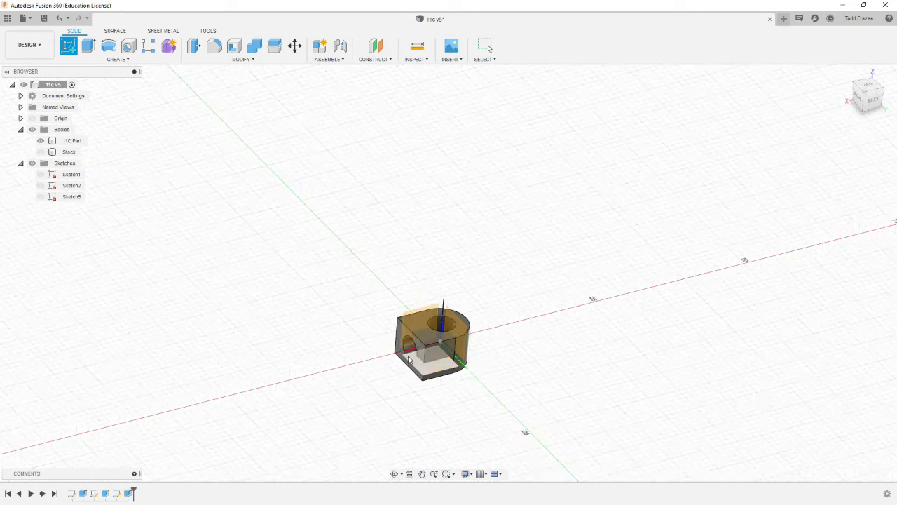
{"action": "scroll", "coordinate": [412, 362], "scroll_direction": "up", "scroll_amount": 5}
{"action": "middle_click_drag", "start_coordinate": [412, 363], "coordinate": [377, 273], "text": "shift"}
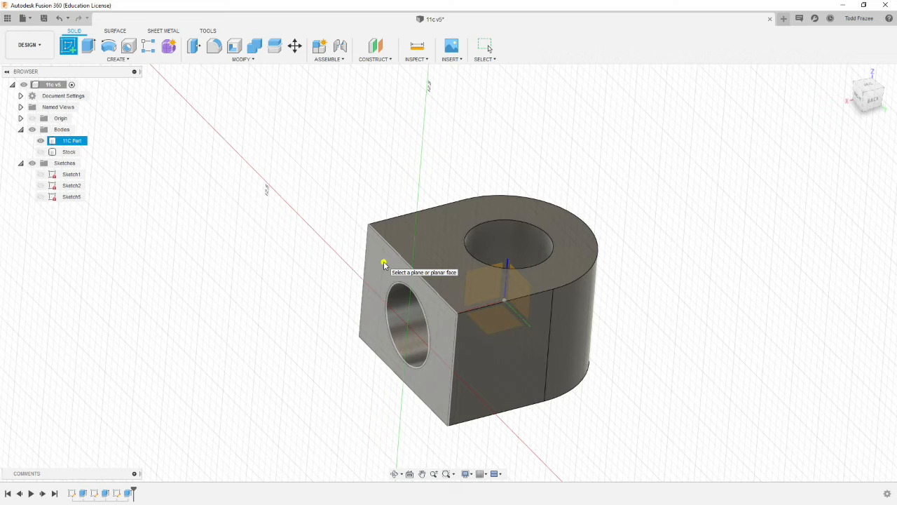
{"action": "left_click", "coordinate": [384, 265]}
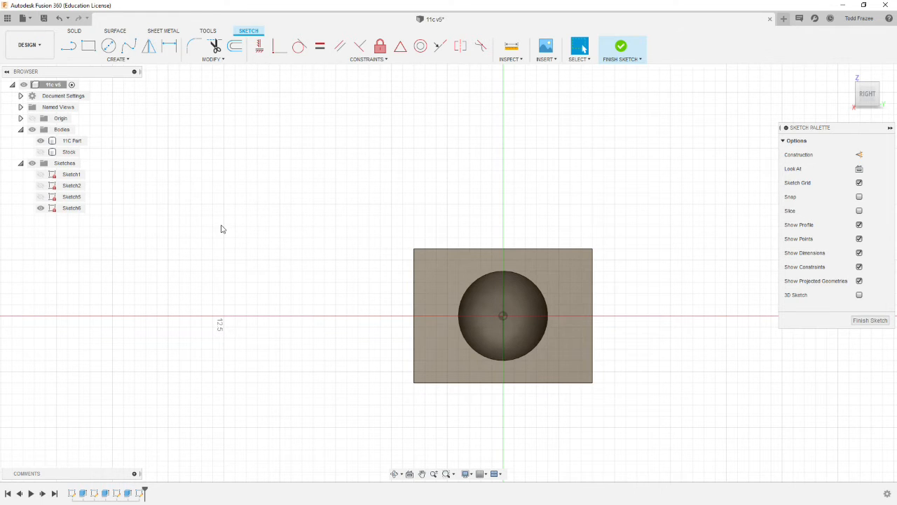
- Show the Stock body again so its outline surrounds the part in the sketch
{"action": "left_click", "coordinate": [39, 152]}
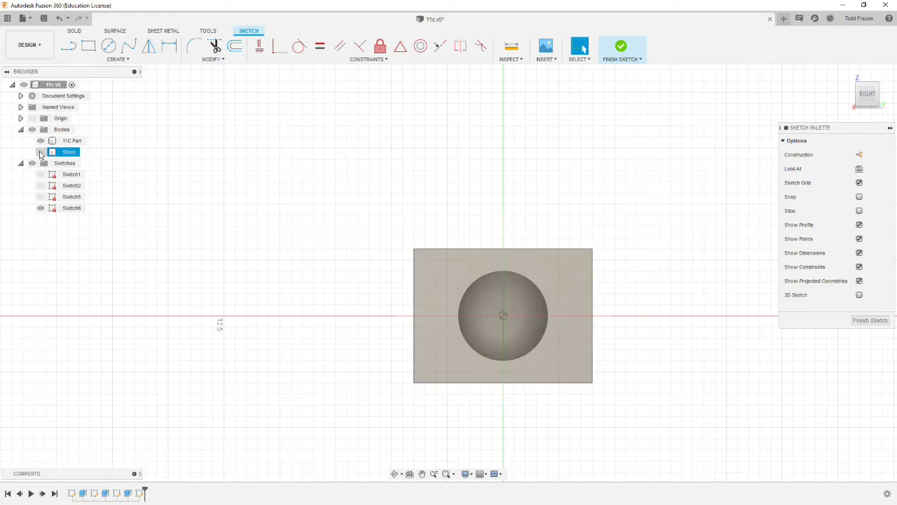
{"action": "left_click", "coordinate": [40, 152]}
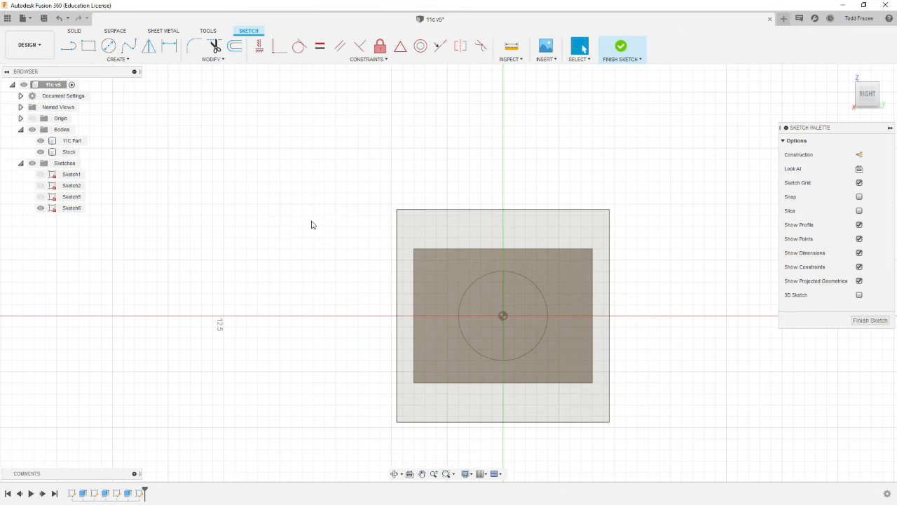
{"action": "scroll", "coordinate": [550, 249], "scroll_direction": "down", "scroll_amount": 5}
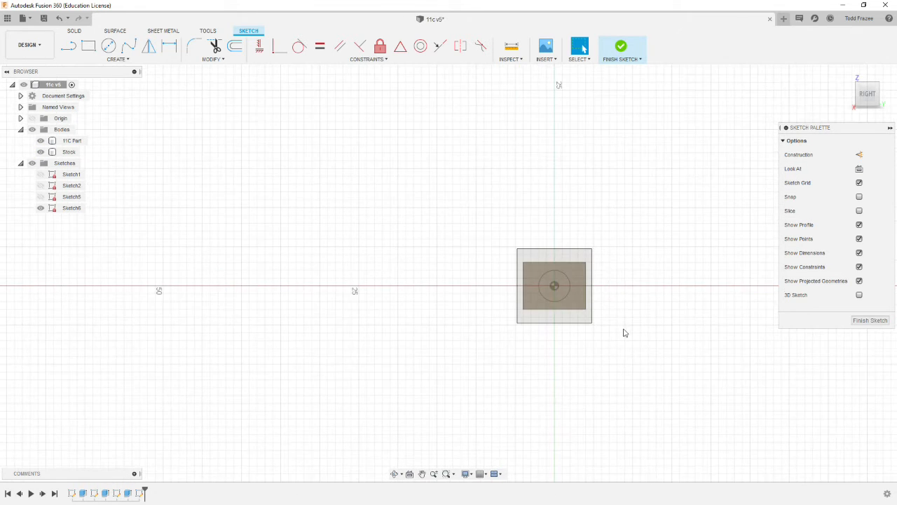
{"action": "scroll", "coordinate": [647, 321], "scroll_direction": "up", "scroll_amount": 5}
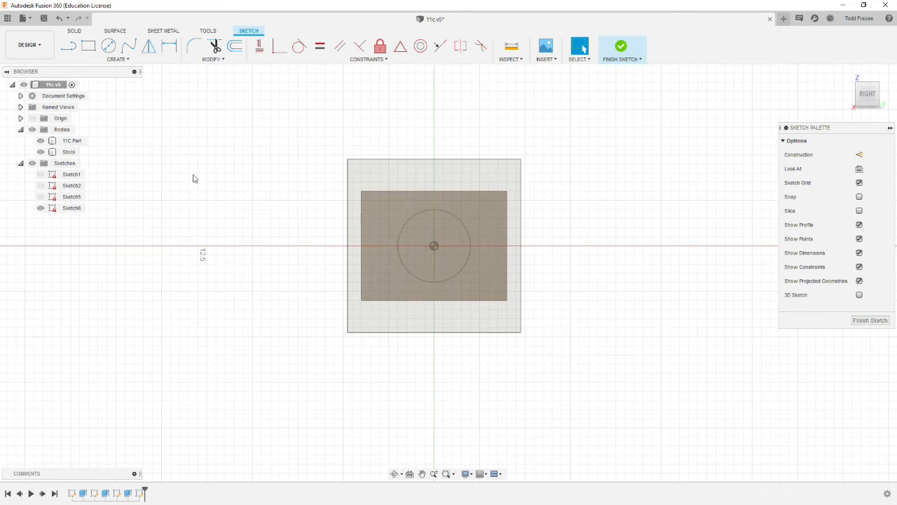
- Sketch two horizontal lines, about 21.4 mm and 20.5 mm long, above and below the part, extending past both sides of the stock
{"action": "left_click", "coordinate": [89, 46]}
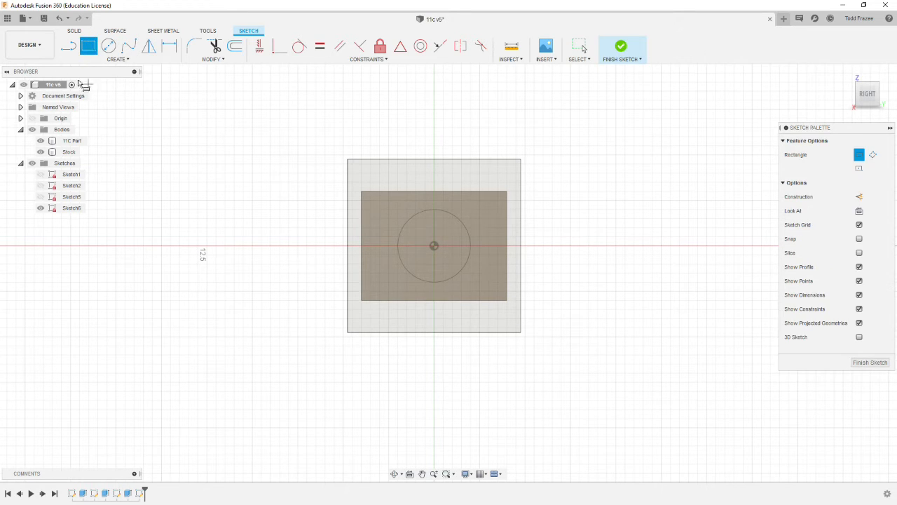
{"action": "left_click", "coordinate": [68, 45]}
{"action": "left_click", "coordinate": [250, 178]}
{"action": "left_click", "coordinate": [639, 179]}
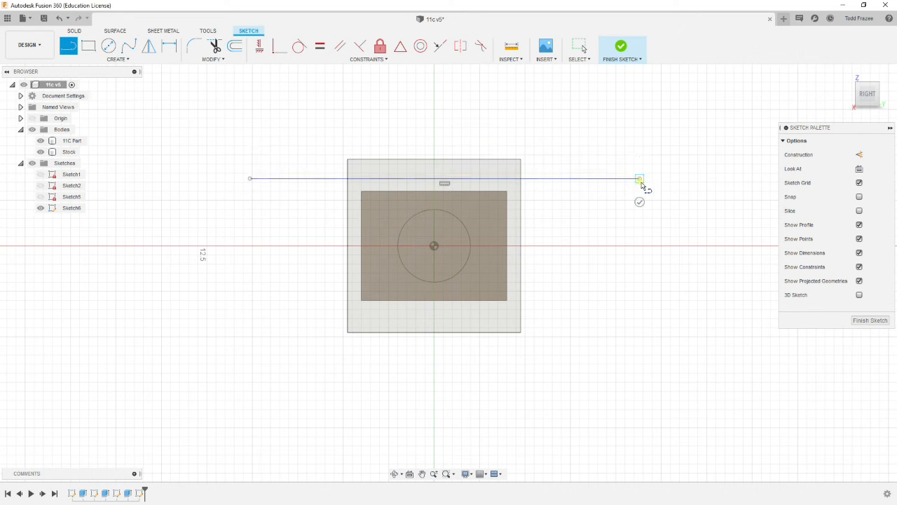
{"action": "key", "text": "Escape"}
{"action": "key", "text": "l"}
{"action": "left_click", "coordinate": [264, 345]}
{"action": "left_click", "coordinate": [639, 345]}
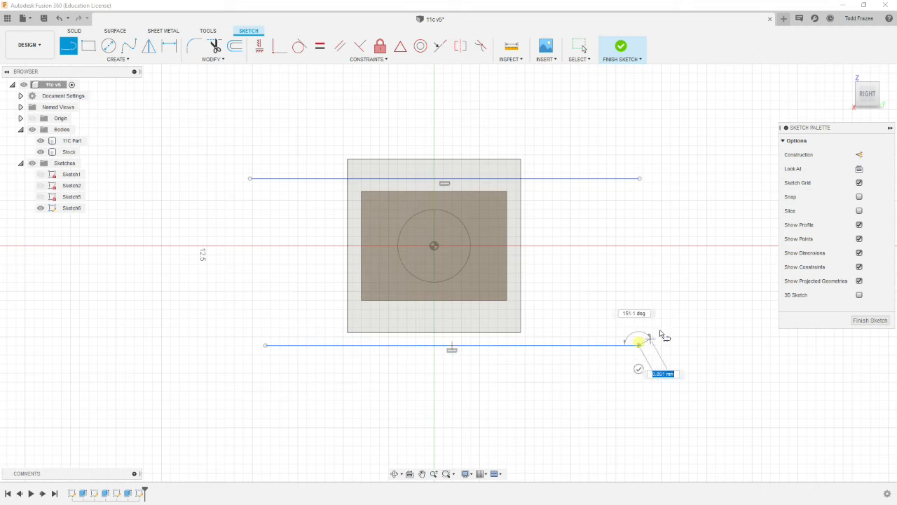
{"action": "key", "text": "Escape"}
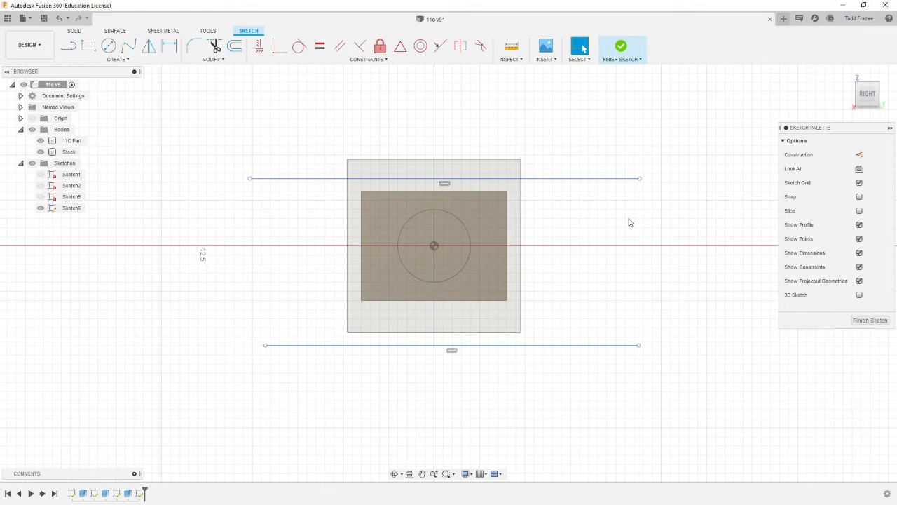
- Make the upper line collinear with the part's top edge and the lower line collinear with its bottom edge
{"action": "left_click", "coordinate": [598, 180]}
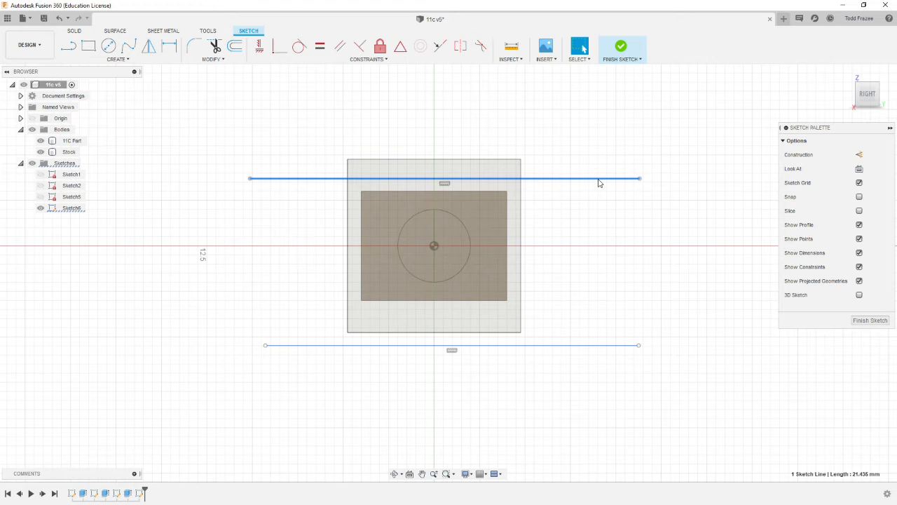
{"action": "left_click", "coordinate": [498, 191], "text": "ctrl"}
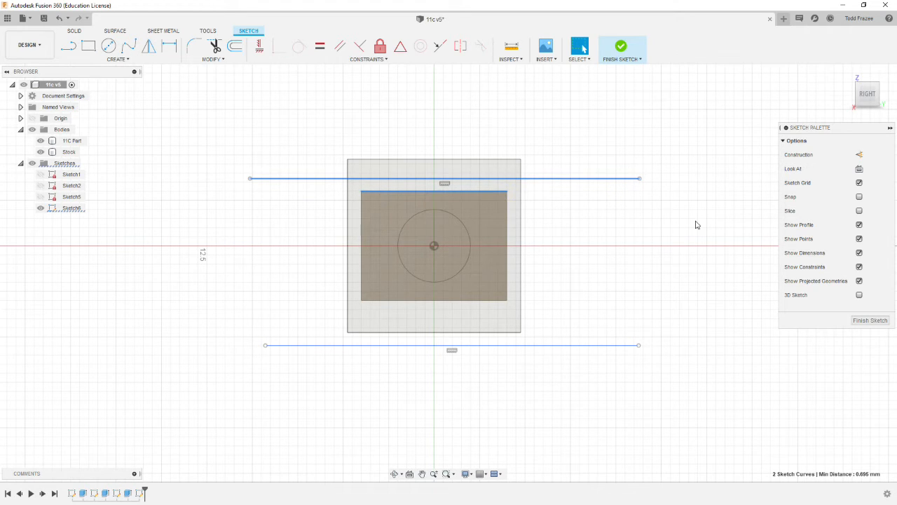
{"action": "left_click", "coordinate": [440, 60]}
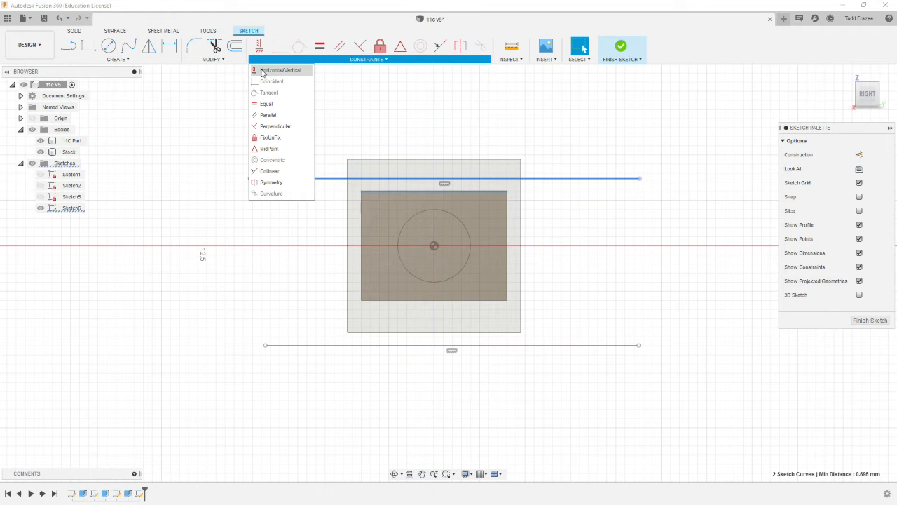
{"action": "left_click", "coordinate": [266, 174]}
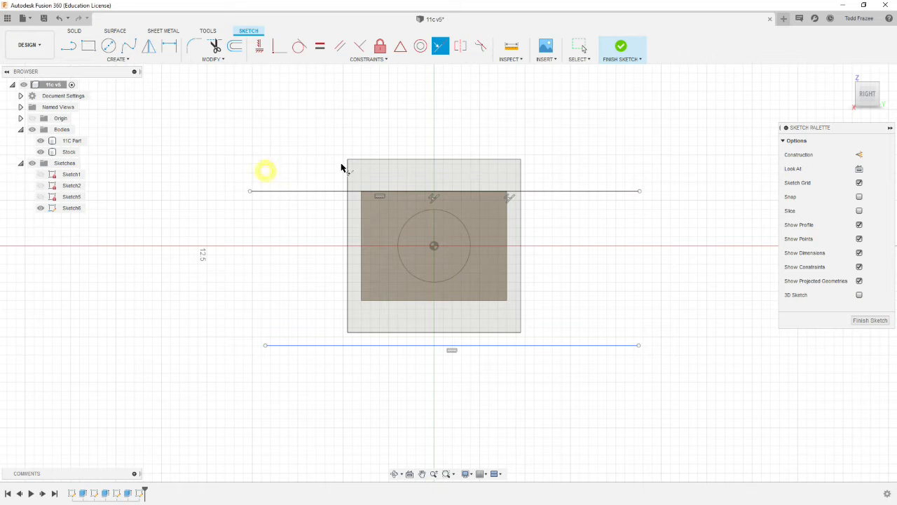
{"action": "left_click", "coordinate": [553, 349]}
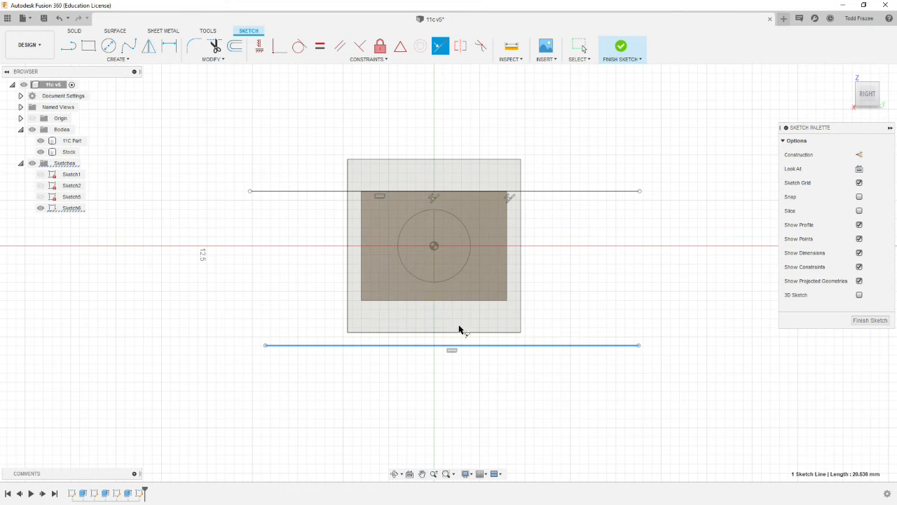
{"action": "left_click", "coordinate": [456, 301]}
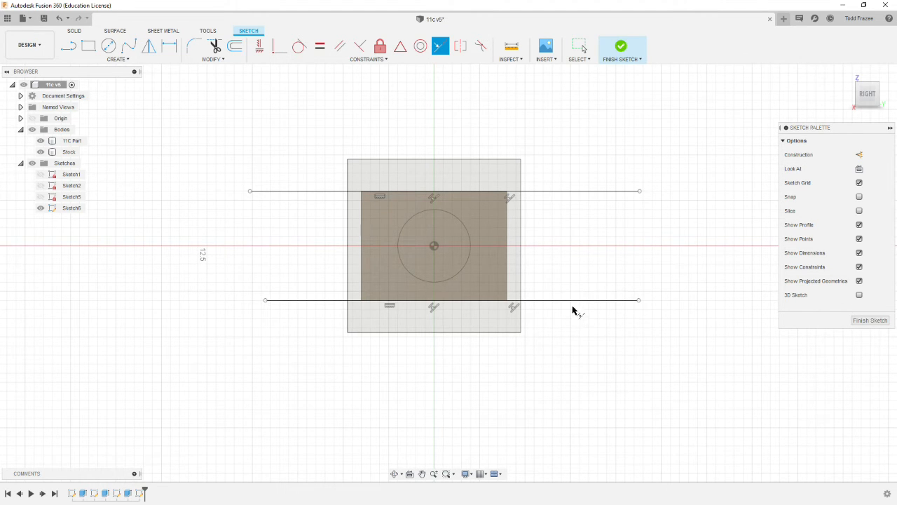
{"action": "key", "text": "Escape"}
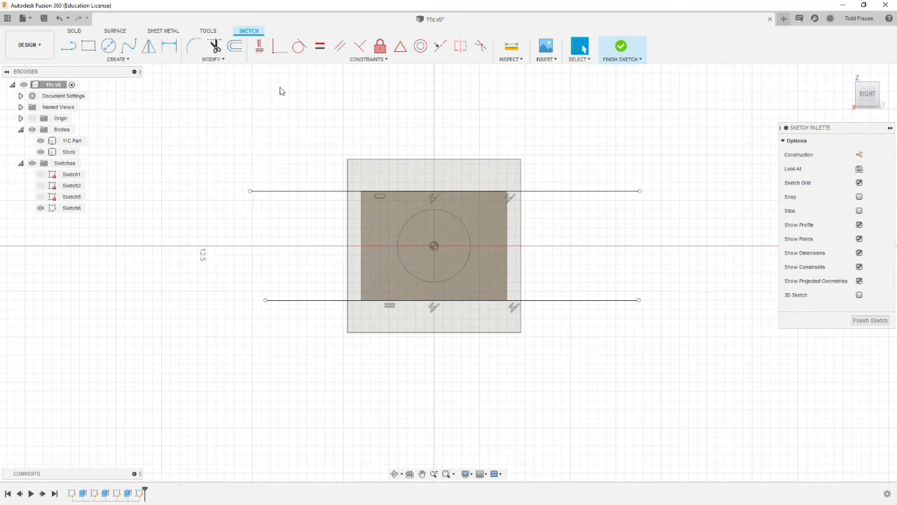
- Align the two lines' endpoints vertically with each other at both ends using Horizontal/Vertical constraints
{"action": "left_click", "coordinate": [259, 45]}
{"action": "left_click", "coordinate": [266, 300]}
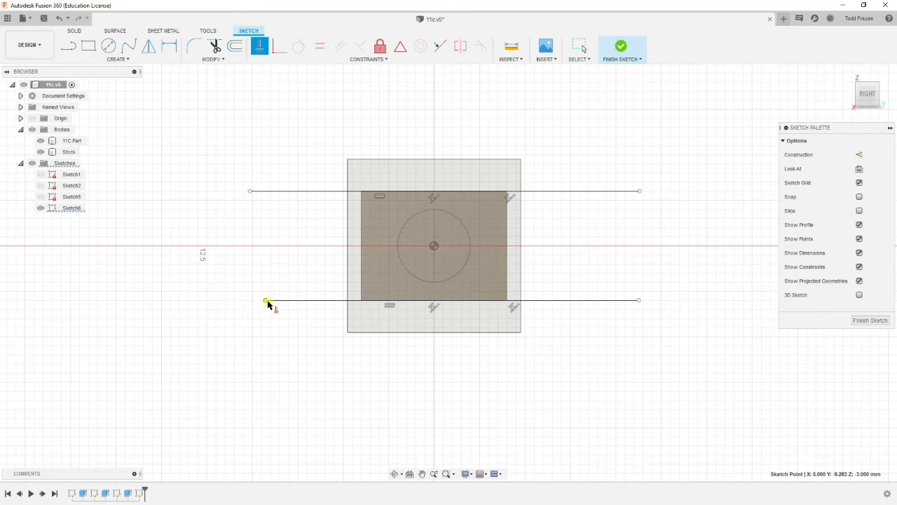
{"action": "left_click", "coordinate": [251, 191]}
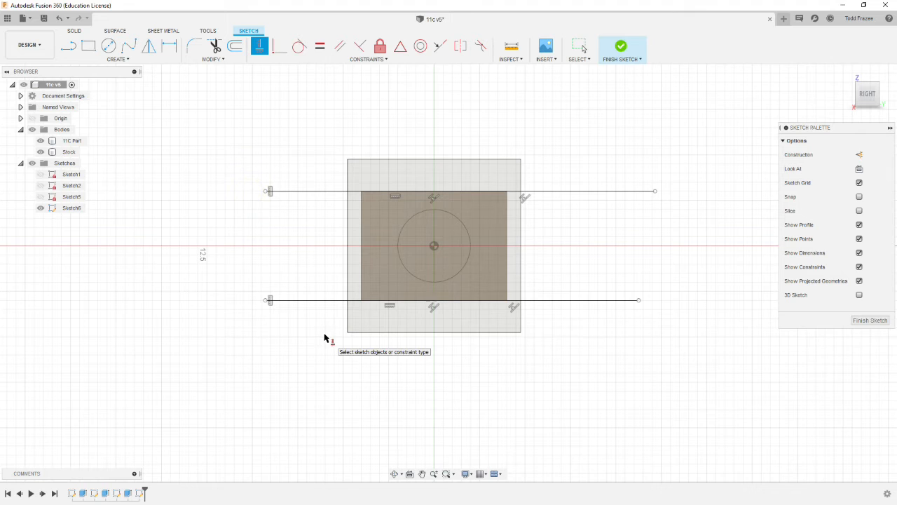
{"action": "left_click", "coordinate": [638, 300]}
{"action": "left_click", "coordinate": [656, 193]}
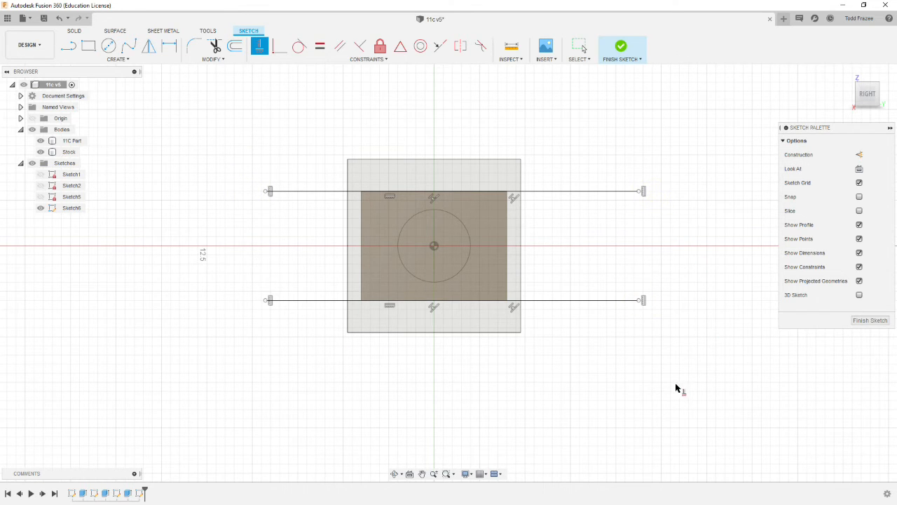
{"action": "key", "text": "Escape"}
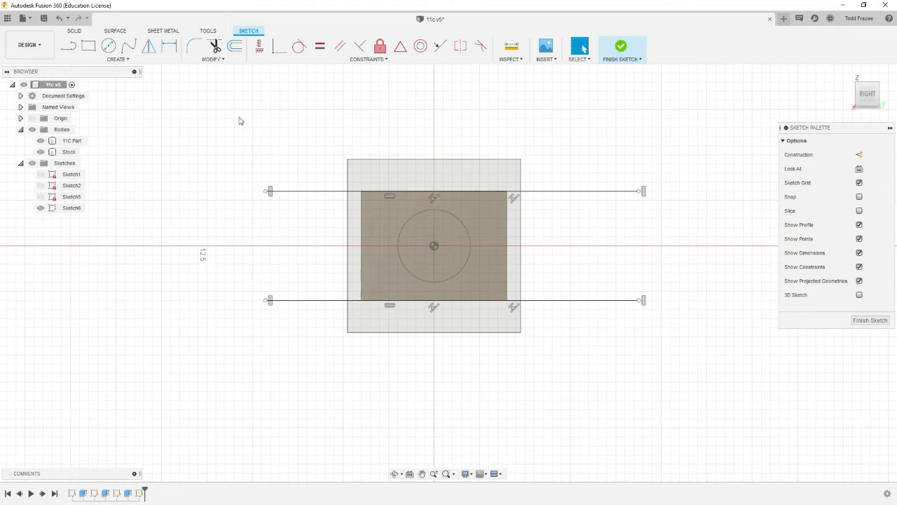
- Dimension the upper line's left overhang beyond the stock's left edge to .3 in
{"action": "left_click", "coordinate": [169, 46]}
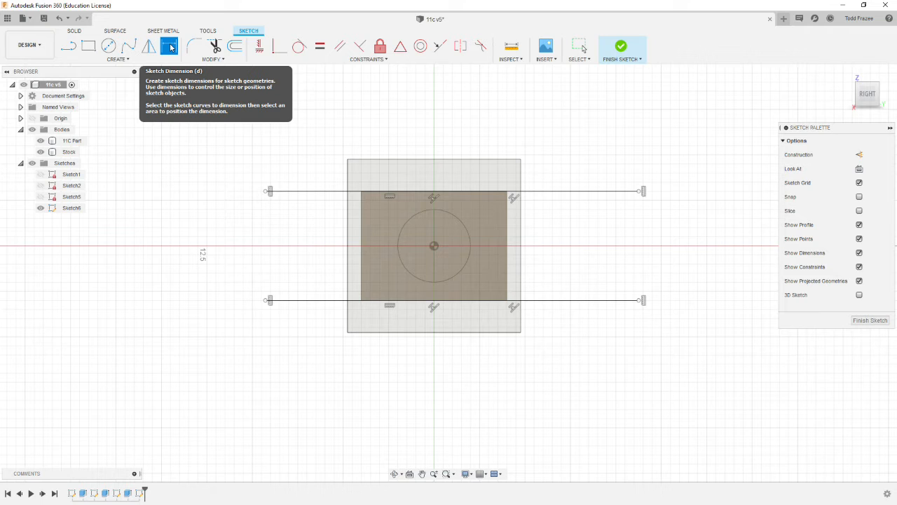
{"action": "left_click", "coordinate": [347, 168]}
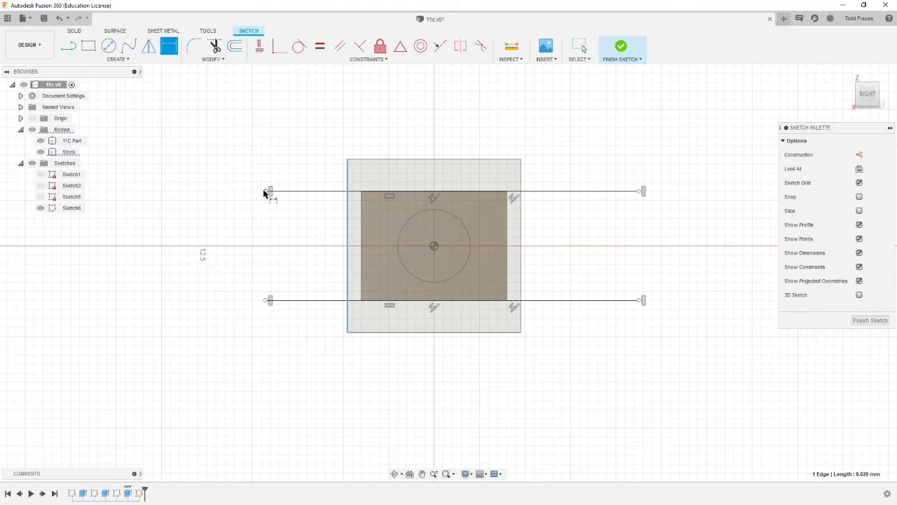
{"action": "left_click", "coordinate": [287, 124]}
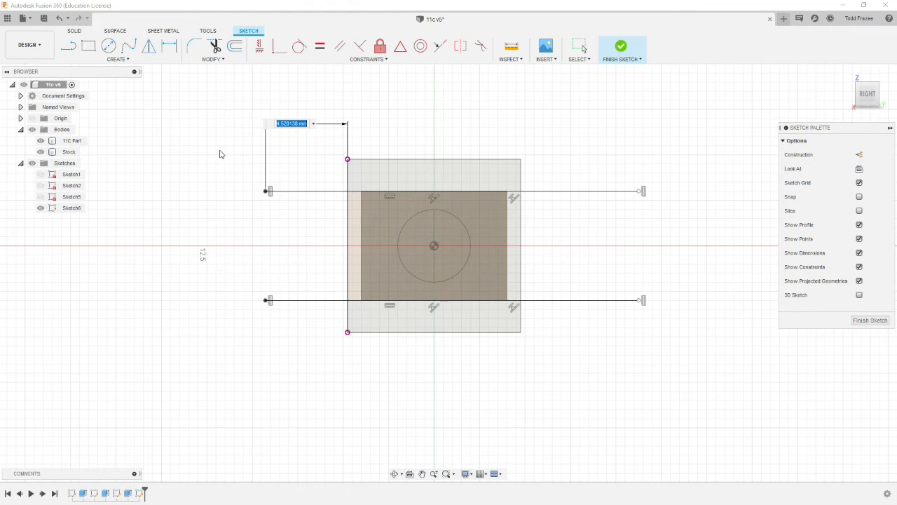
{"action": "type", "text": ".3in"}
{"action": "key", "text": "Return"}
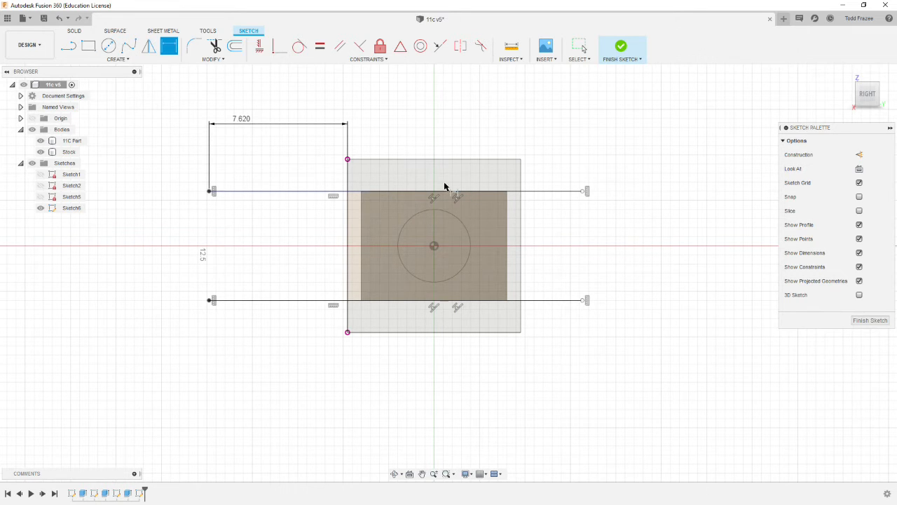
- Dimension the upper line's right overhang beyond the stock's right edge to 7.62 mm
{"action": "left_click", "coordinate": [520, 175]}
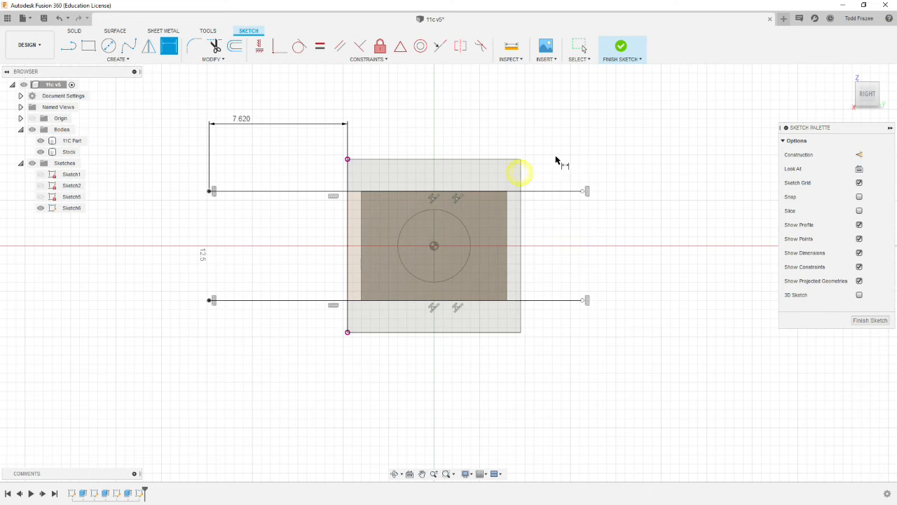
{"action": "left_click", "coordinate": [520, 176]}
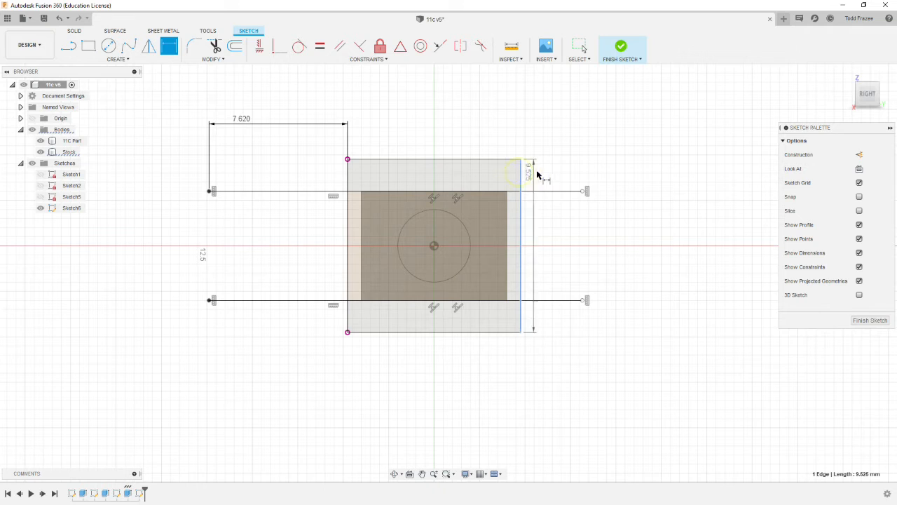
{"action": "left_click", "coordinate": [582, 191]}
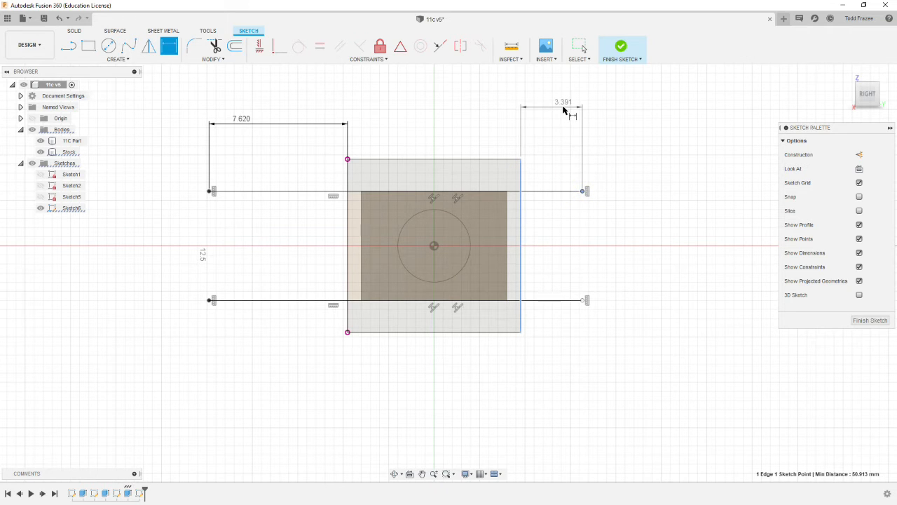
{"action": "left_click", "coordinate": [564, 109]}
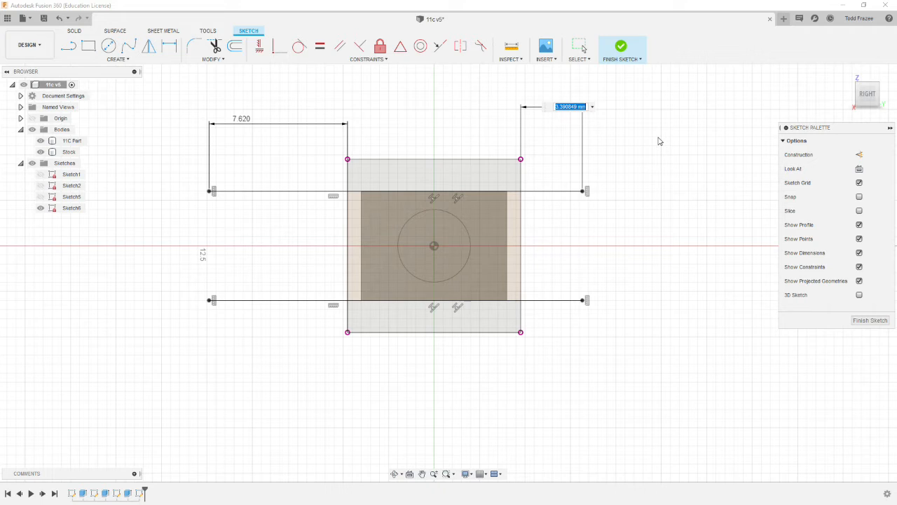
{"action": "type", "text": "7.62"}
{"action": "key", "text": "Return"}
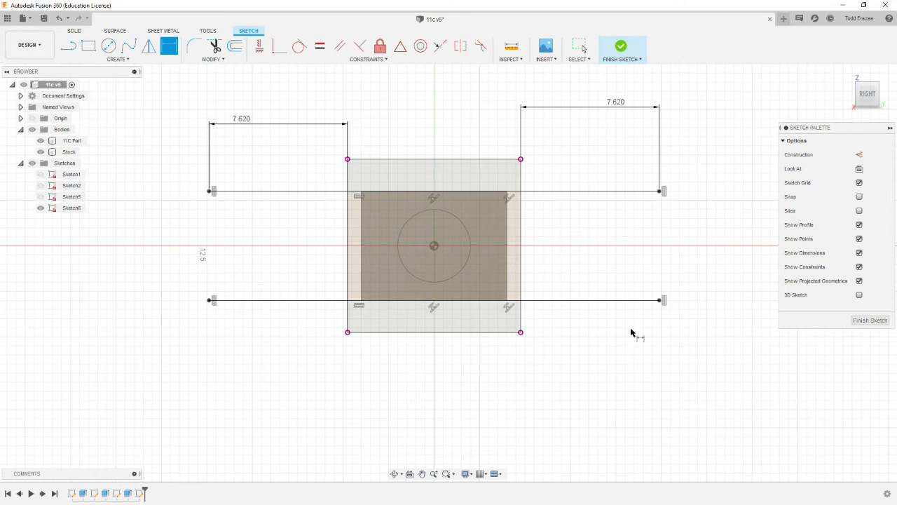
- Finish the sketch and check from behind how the two lines cross the stock and part
{"action": "left_click", "coordinate": [862, 322]}
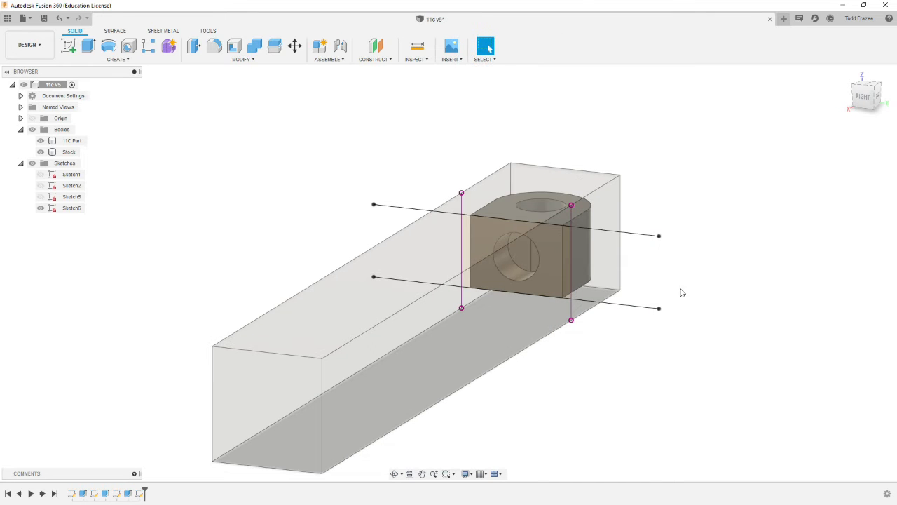
{"action": "mouse_move", "coordinate": [653, 315]}
{"action": "middle_mouse_down", "text": "shift"}
{"action": "mouse_move", "coordinate": [678, 301]}
{"action": "mouse_move", "coordinate": [704, 316]}
{"action": "mouse_move", "coordinate": [701, 327]}
{"action": "mouse_move", "coordinate": [649, 311]}
{"action": "mouse_move", "coordinate": [573, 313]}
{"action": "mouse_move", "coordinate": [555, 337]}
{"action": "mouse_move", "coordinate": [573, 357]}
{"action": "middle_mouse_up", "text": "shift"}
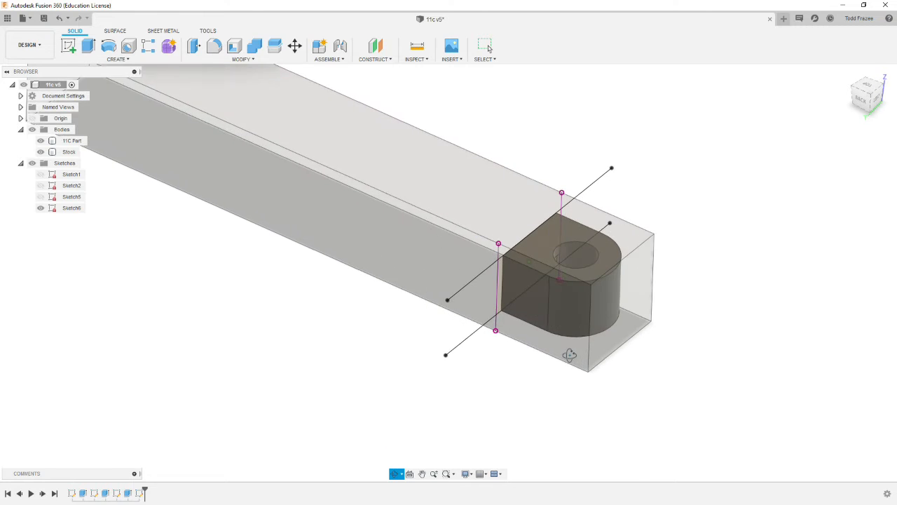
{"action": "left_click", "coordinate": [476, 303]}
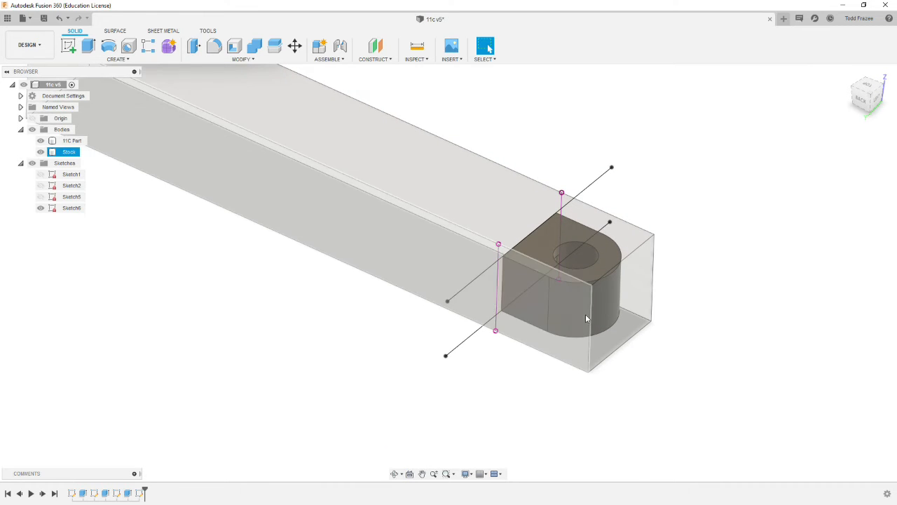
- Switch from the Design workspace to the Manufacture workspace
{"action": "left_click", "coordinate": [480, 328]}
{"action": "scroll", "coordinate": [436, 317], "scroll_direction": "down", "scroll_amount": 4}
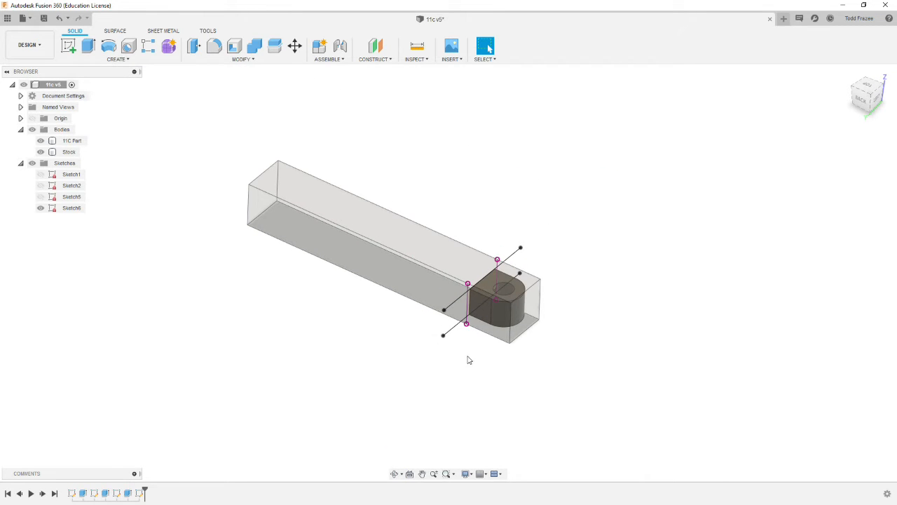
{"action": "scroll", "coordinate": [471, 358], "scroll_direction": "up", "scroll_amount": 3}
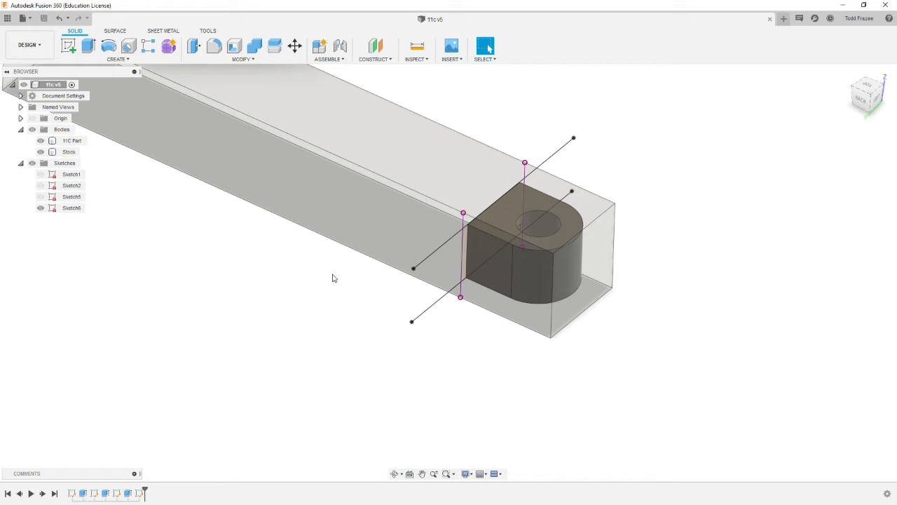
{"action": "left_click", "coordinate": [223, 168]}
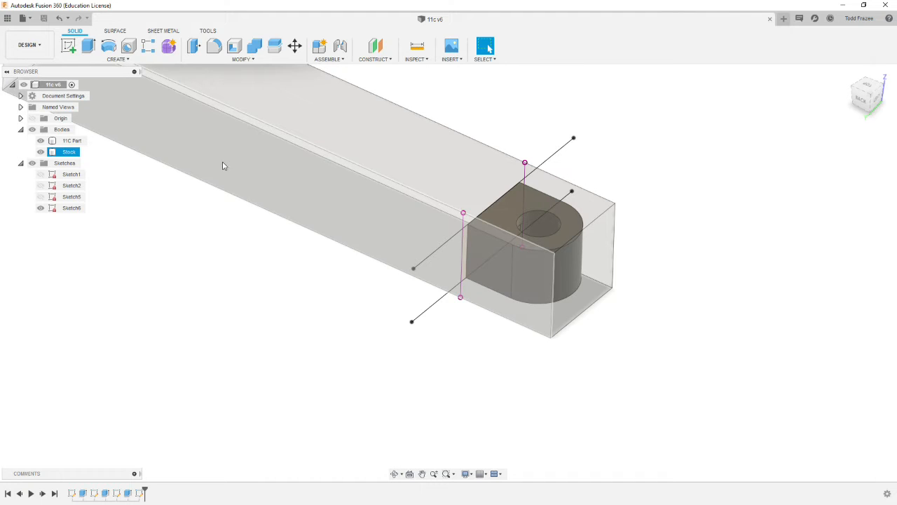
{"action": "key", "text": "Escape"}
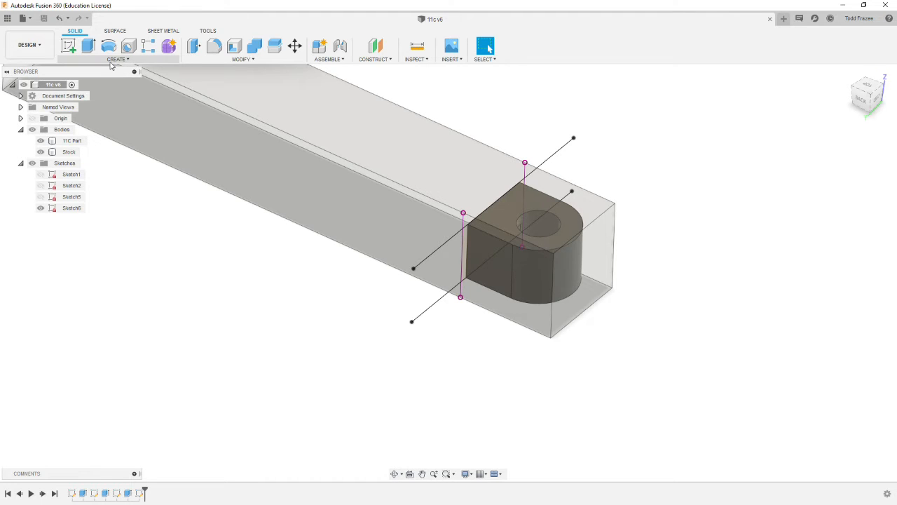
{"action": "left_click", "coordinate": [43, 49]}
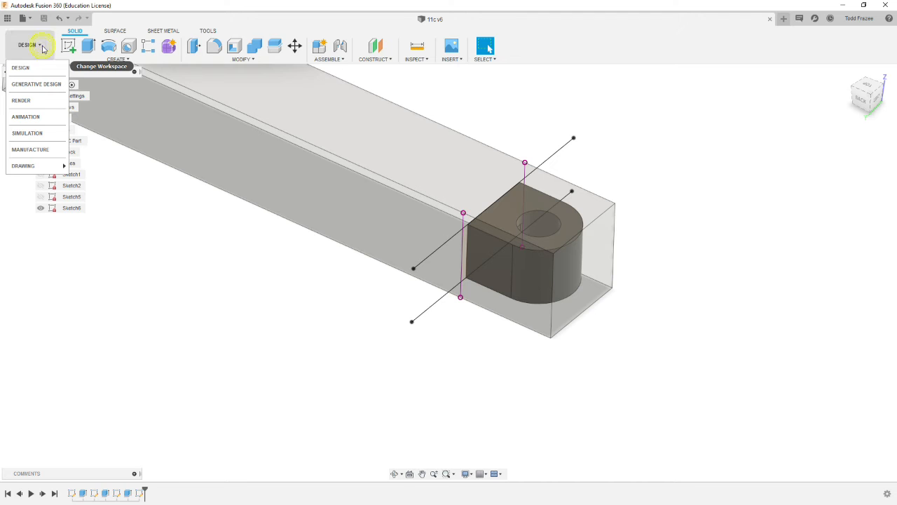
{"action": "left_click", "coordinate": [32, 149]}
- Examine how the part and the sketched reference lines sit in the stock from above, below, the end and the home view
{"action": "scroll", "coordinate": [297, 236], "scroll_direction": "down", "scroll_amount": 6}
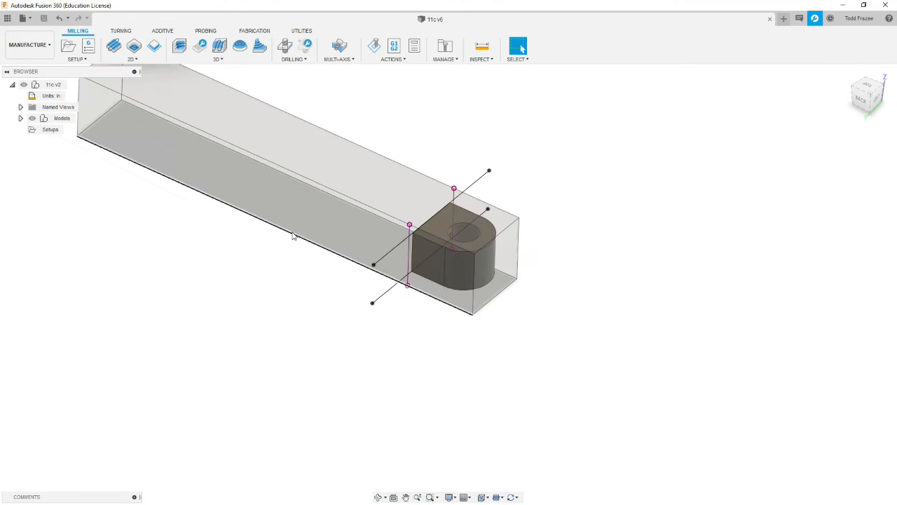
{"action": "scroll", "coordinate": [331, 182], "scroll_direction": "up", "scroll_amount": 2}
{"action": "scroll", "coordinate": [318, 208], "scroll_direction": "down", "scroll_amount": 1}
{"action": "mouse_move", "coordinate": [317, 208]}
{"action": "middle_mouse_down", "text": "shift"}
{"action": "mouse_move", "coordinate": [304, 196]}
{"action": "mouse_move", "coordinate": [311, 198]}
{"action": "middle_mouse_up", "text": "shift"}
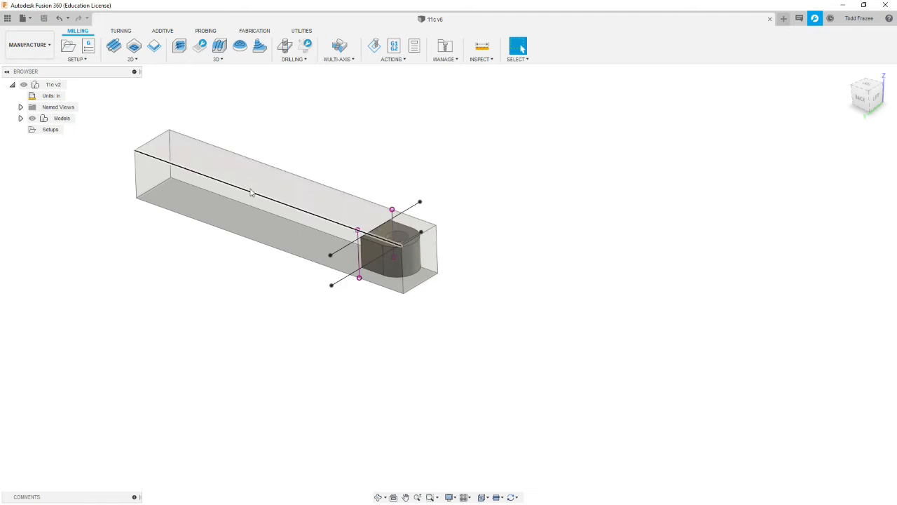
{"action": "middle_click_drag", "start_coordinate": [291, 152], "coordinate": [313, 209], "text": "shift"}
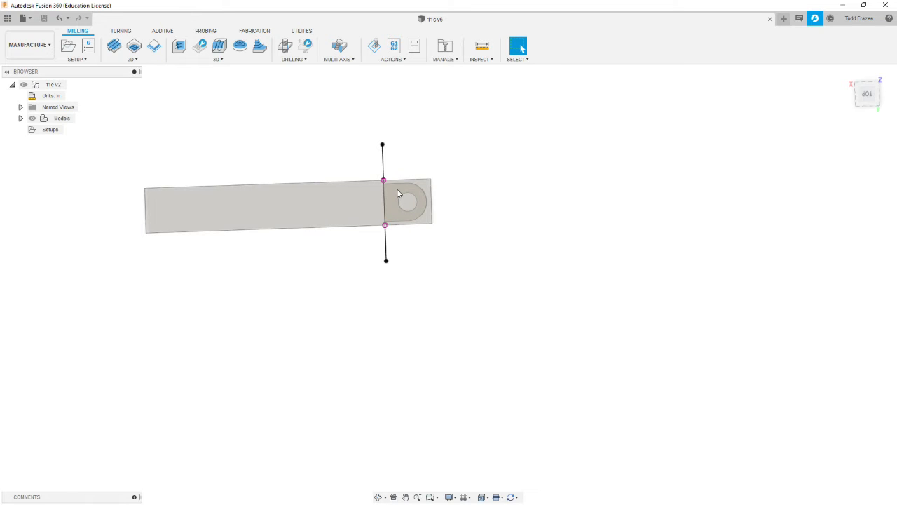
{"action": "scroll", "coordinate": [397, 197], "scroll_direction": "up", "scroll_amount": 5}
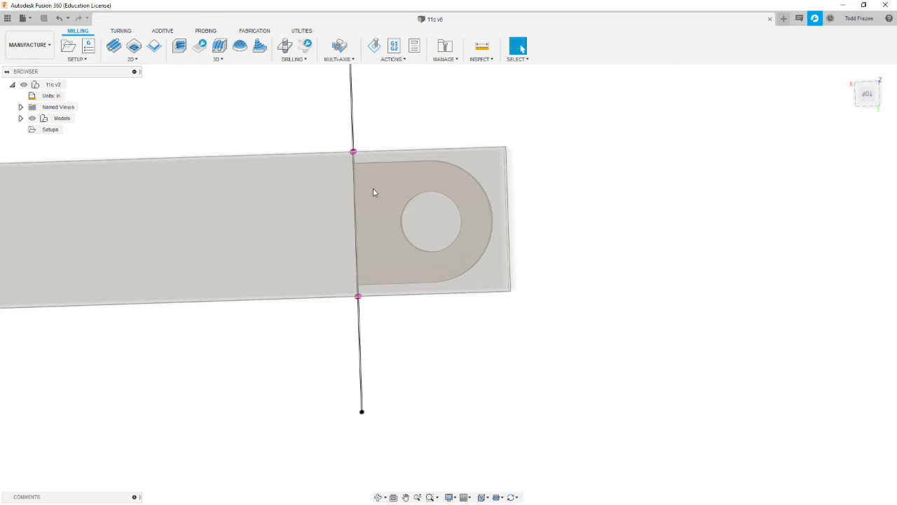
{"action": "middle_click_drag", "start_coordinate": [273, 231], "coordinate": [260, 257], "text": "shift"}
{"action": "scroll", "coordinate": [260, 256], "scroll_direction": "down", "scroll_amount": 1}
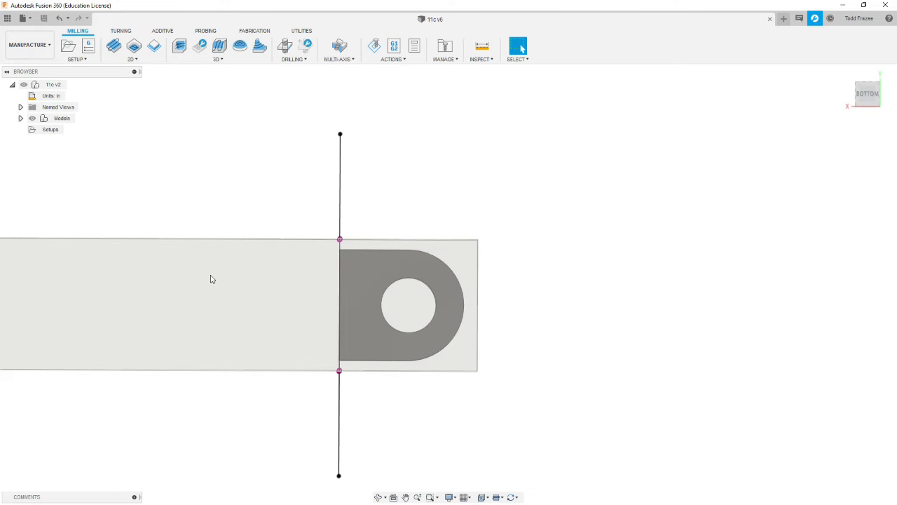
{"action": "middle_click_drag", "start_coordinate": [274, 305], "coordinate": [340, 333], "text": "shift"}
{"action": "scroll", "coordinate": [295, 351], "scroll_direction": "down", "scroll_amount": 5}
{"action": "scroll", "coordinate": [291, 358], "scroll_direction": "up", "scroll_amount": 6}
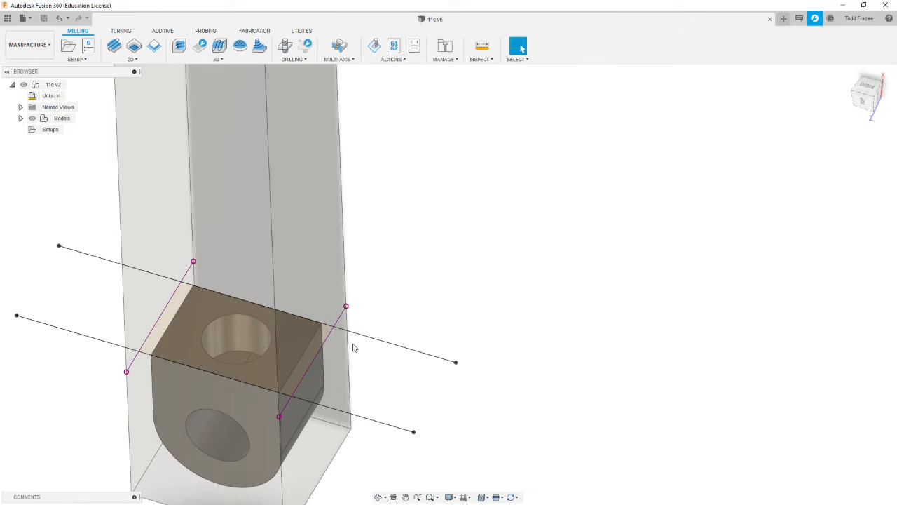
{"action": "scroll", "coordinate": [354, 347], "scroll_direction": "down", "scroll_amount": 7}
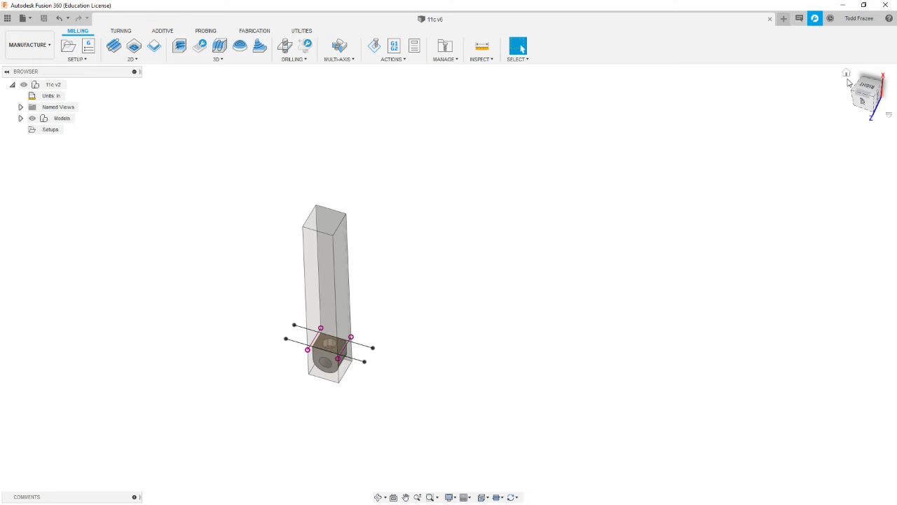
{"action": "left_click", "coordinate": [850, 81]}
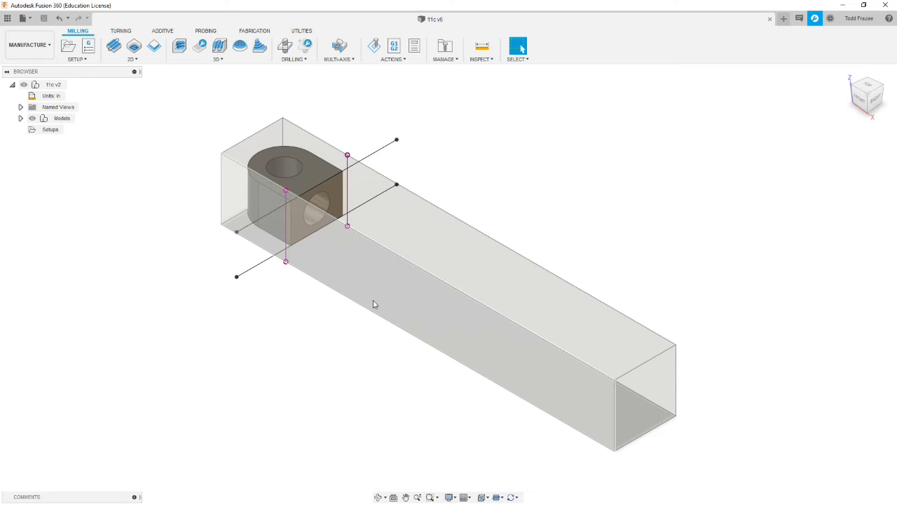
{"action": "middle_click_drag", "start_coordinate": [521, 302], "coordinate": [400, 285], "text": "shift"}
{"action": "scroll", "coordinate": [457, 299], "scroll_direction": "down", "scroll_amount": 5}
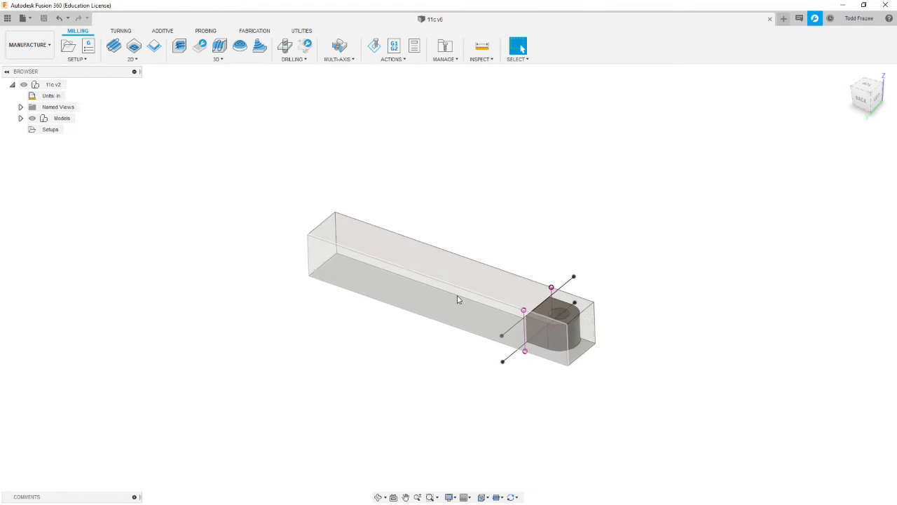
{"action": "scroll", "coordinate": [599, 327], "scroll_direction": "up", "scroll_amount": 6}
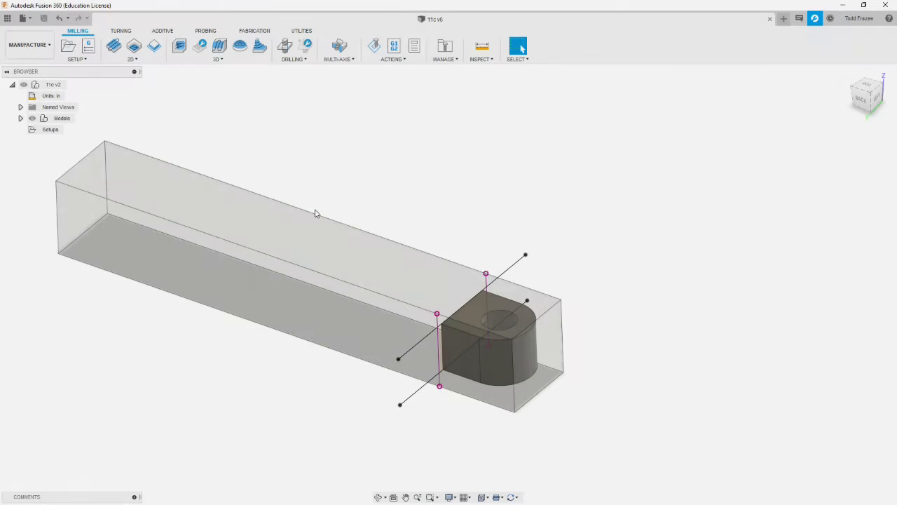
- Create a new milling setup and choose the 11C Part body as its model
{"action": "left_click", "coordinate": [51, 129]}
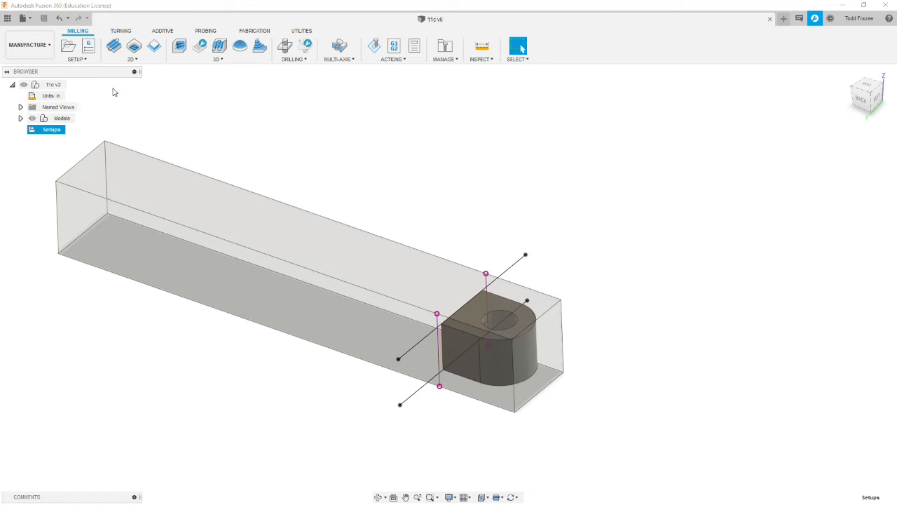
{"action": "left_click", "coordinate": [68, 46]}
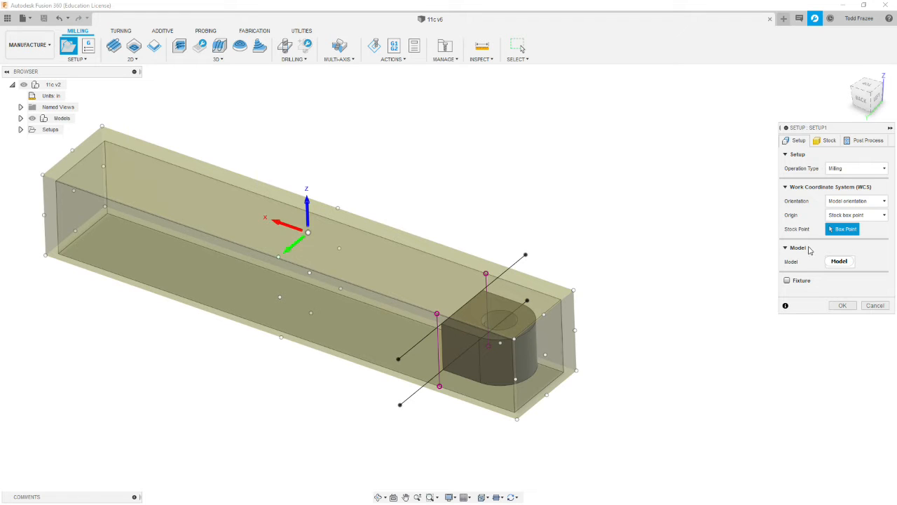
{"action": "left_click", "coordinate": [847, 263]}
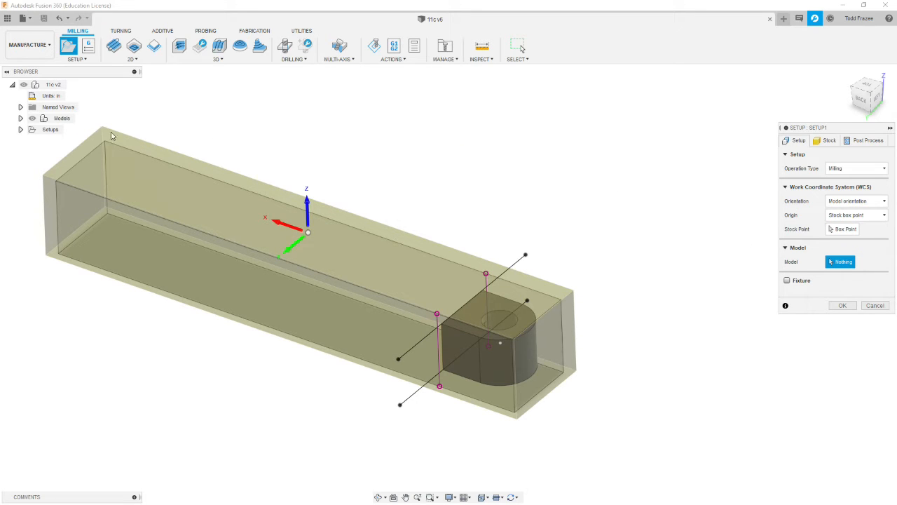
{"action": "left_click", "coordinate": [20, 118]}
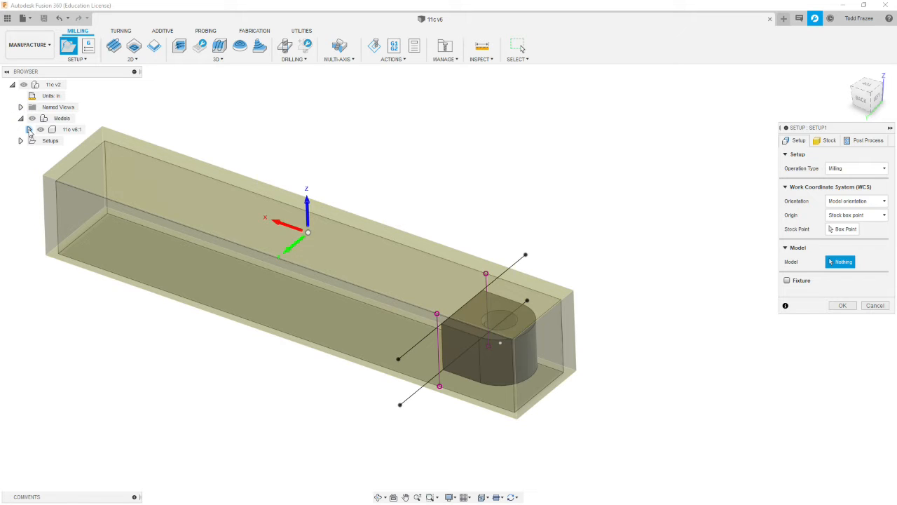
{"action": "left_click", "coordinate": [29, 130]}
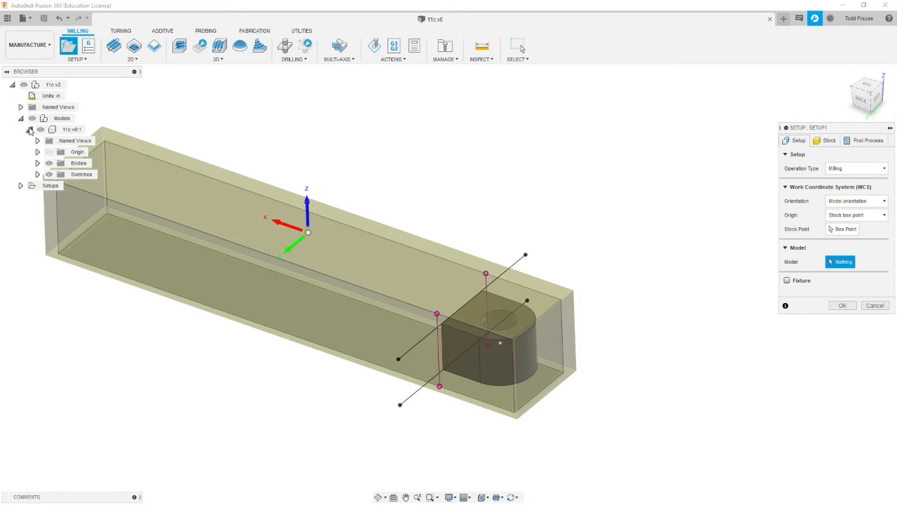
{"action": "left_click", "coordinate": [37, 163]}
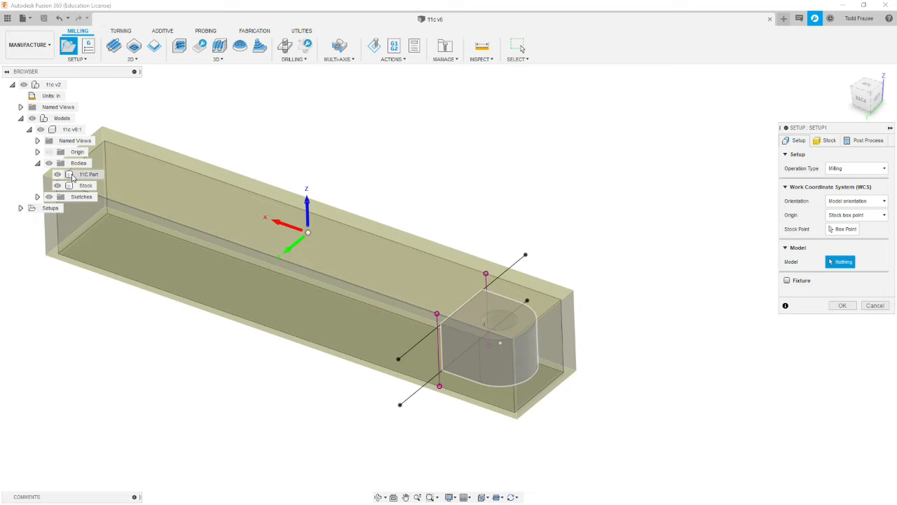
{"action": "left_click", "coordinate": [72, 178]}
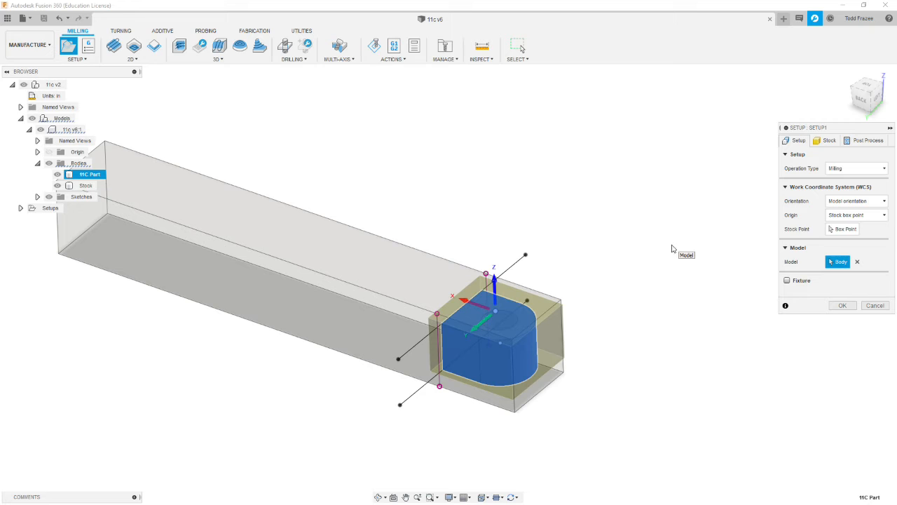
- Define the setup's stock from a solid, using the Stock body
{"action": "left_click", "coordinate": [827, 142]}
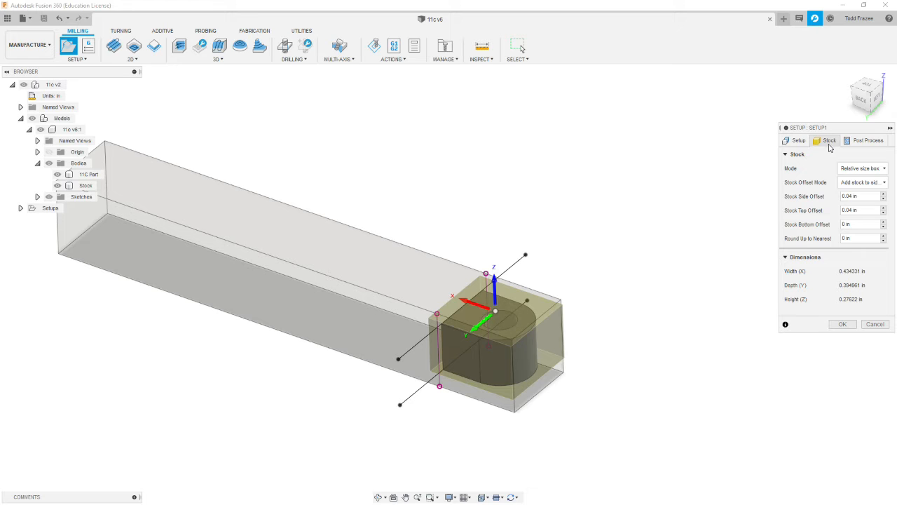
{"action": "left_click", "coordinate": [884, 169]}
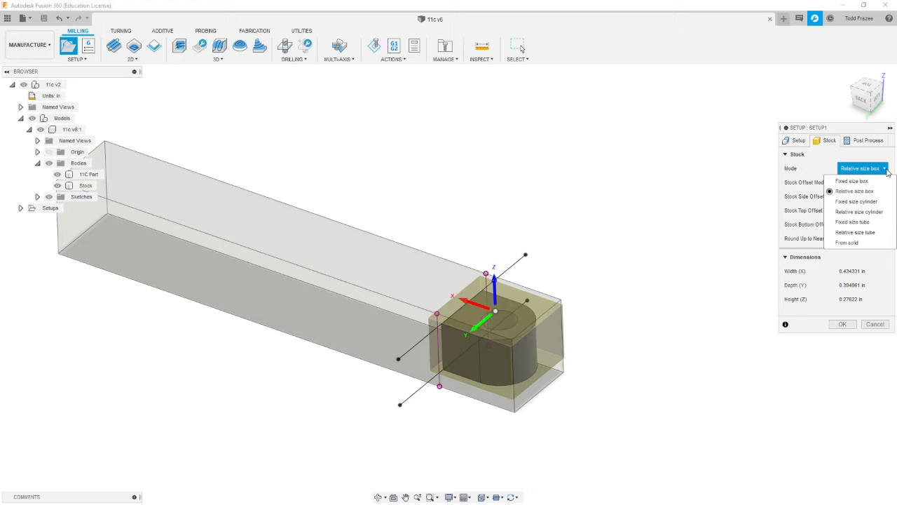
{"action": "left_click", "coordinate": [847, 243]}
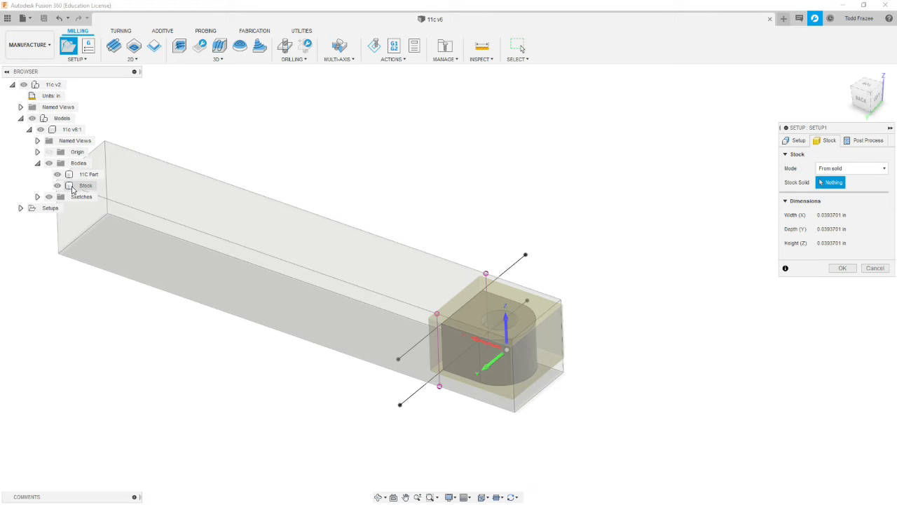
{"action": "left_click", "coordinate": [73, 186]}
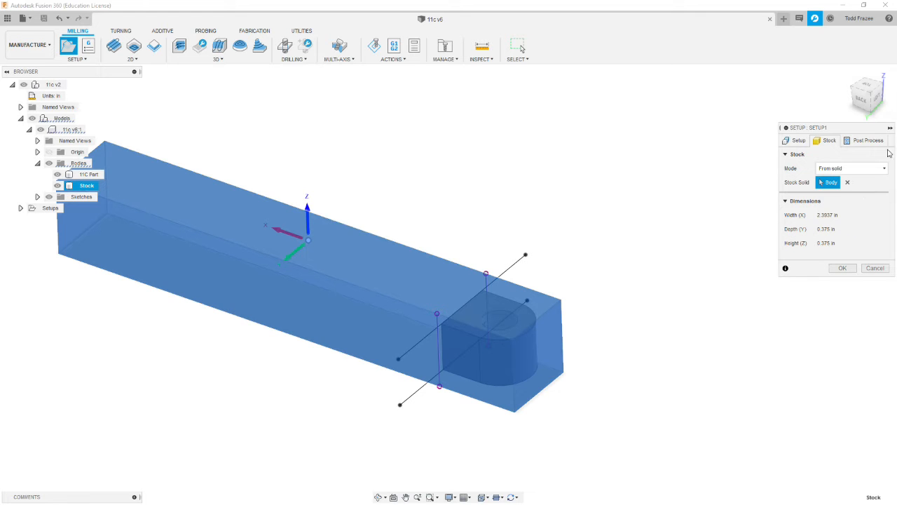
- Orient the work coordinate system by Z axis/plane and X axis, using the stock's top face for Z and its long top edge for X
{"action": "left_click", "coordinate": [796, 141]}
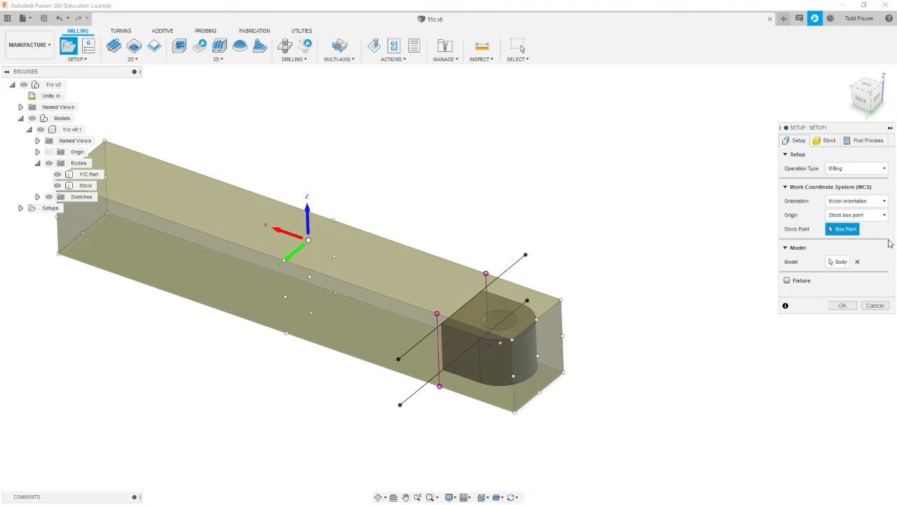
{"action": "left_click", "coordinate": [884, 201]}
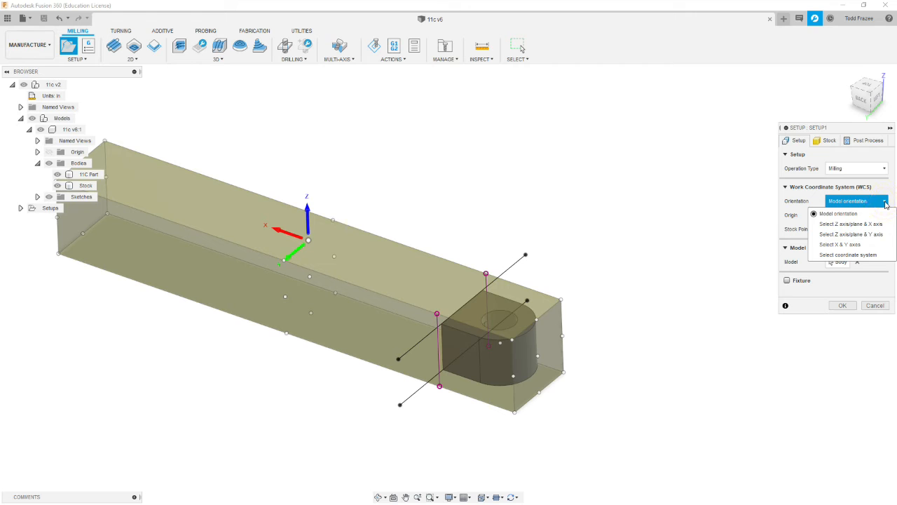
{"action": "left_click", "coordinate": [845, 224]}
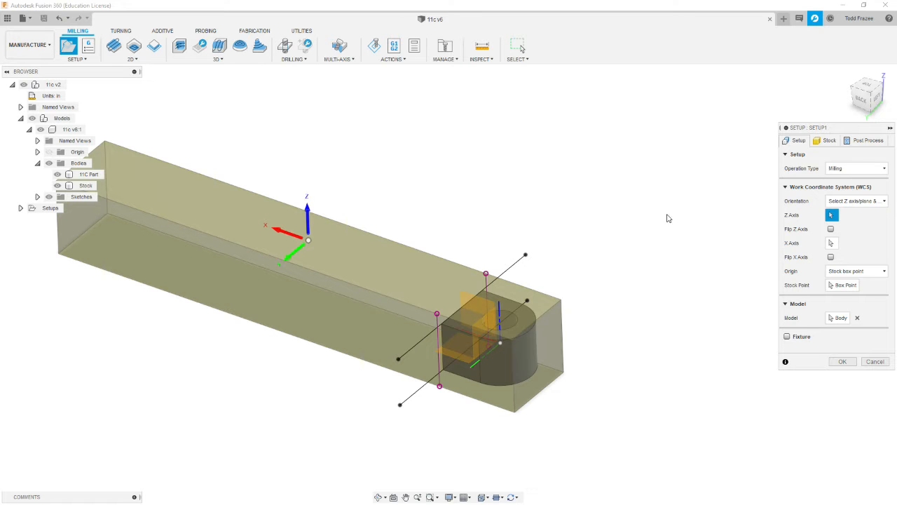
{"action": "left_click", "coordinate": [385, 275]}
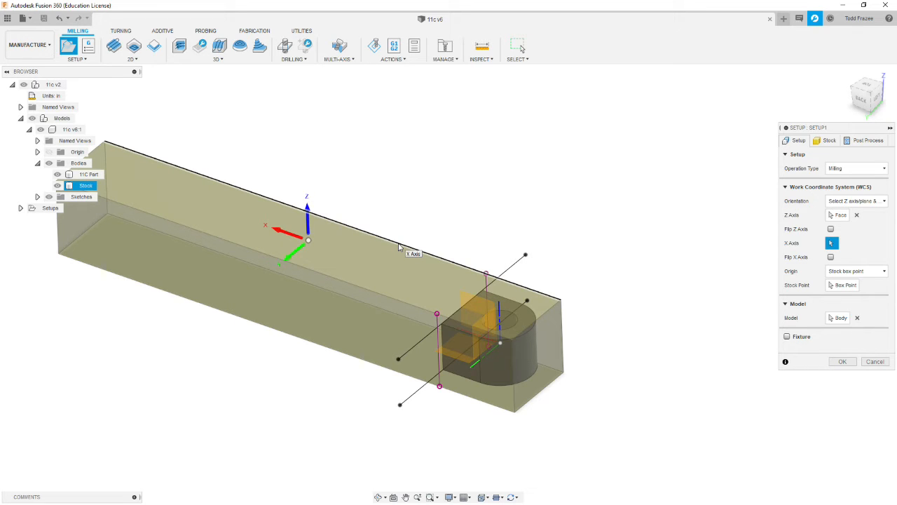
{"action": "left_click", "coordinate": [398, 246]}
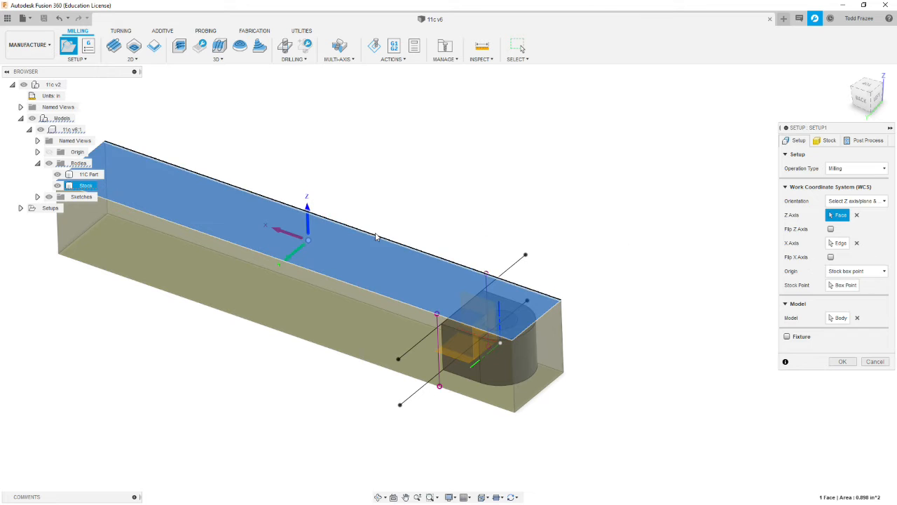
{"action": "left_click", "coordinate": [274, 248]}
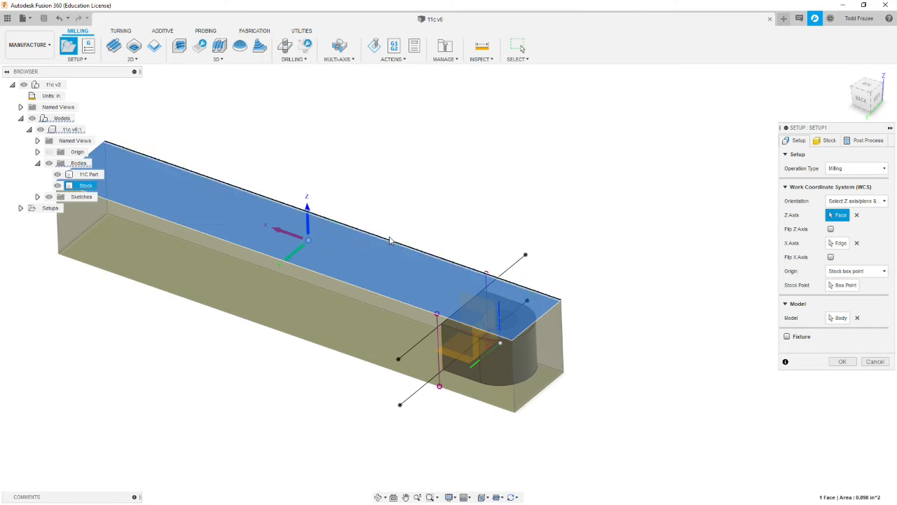
- Flip the X axis and place the origin on the stock's top box point at the part's rounded end, on the +Y side
{"action": "left_click", "coordinate": [831, 258]}
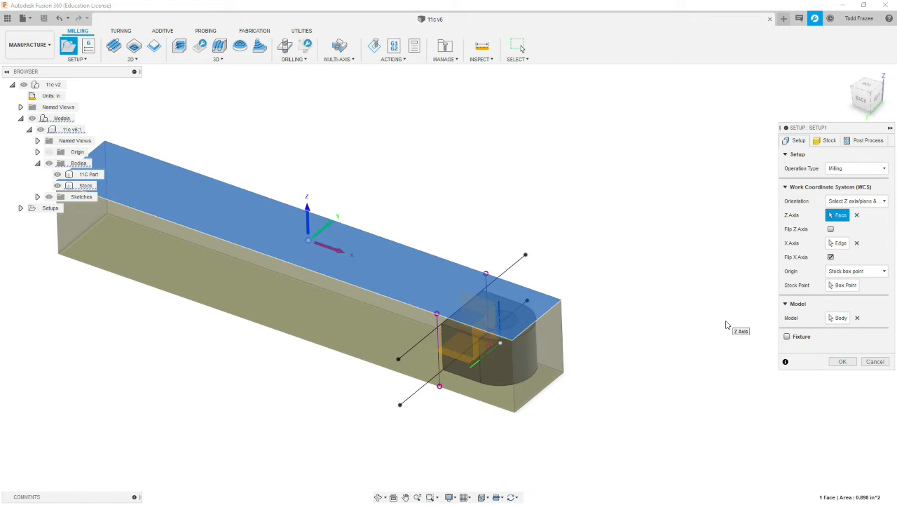
{"action": "left_click", "coordinate": [846, 286]}
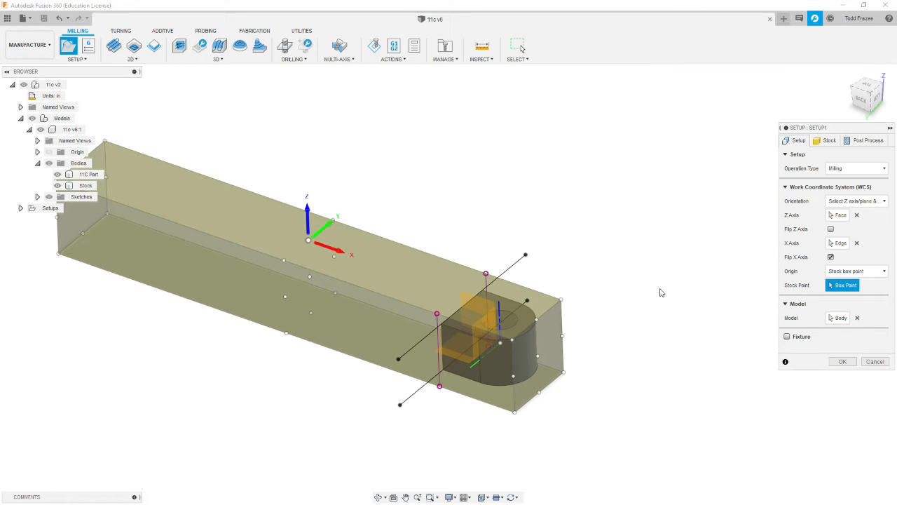
{"action": "left_click", "coordinate": [560, 301]}
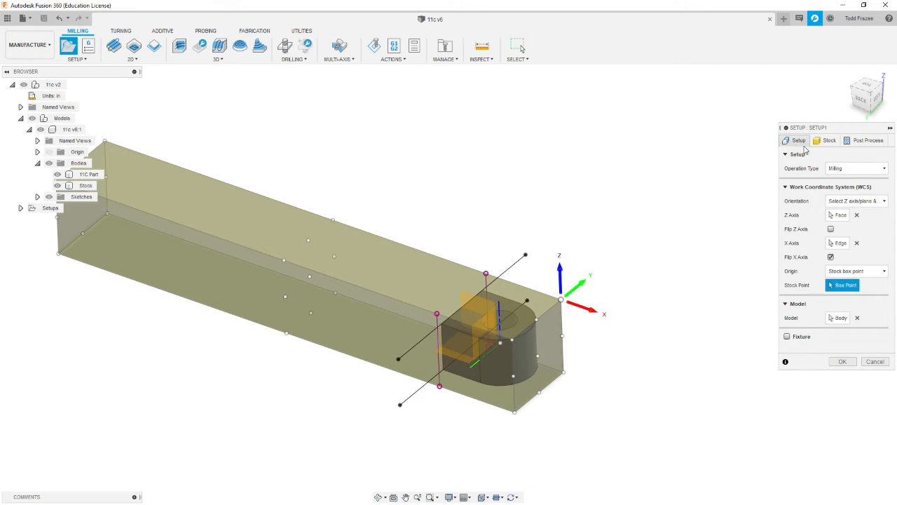
- Fill in the setup's program number and the program comment starting with 11C Op, set the WCS offset to 1, and finish the setup
{"action": "left_click", "coordinate": [868, 141]}
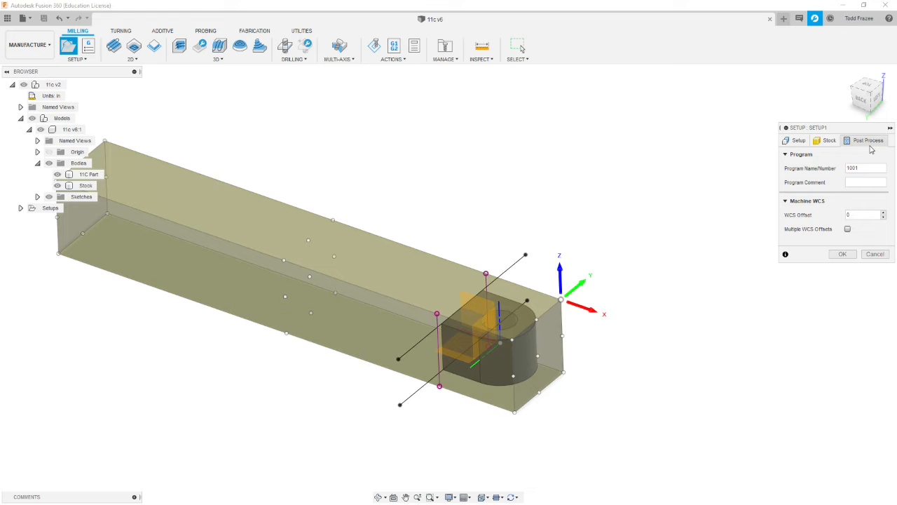
{"action": "double_click", "coordinate": [879, 166]}
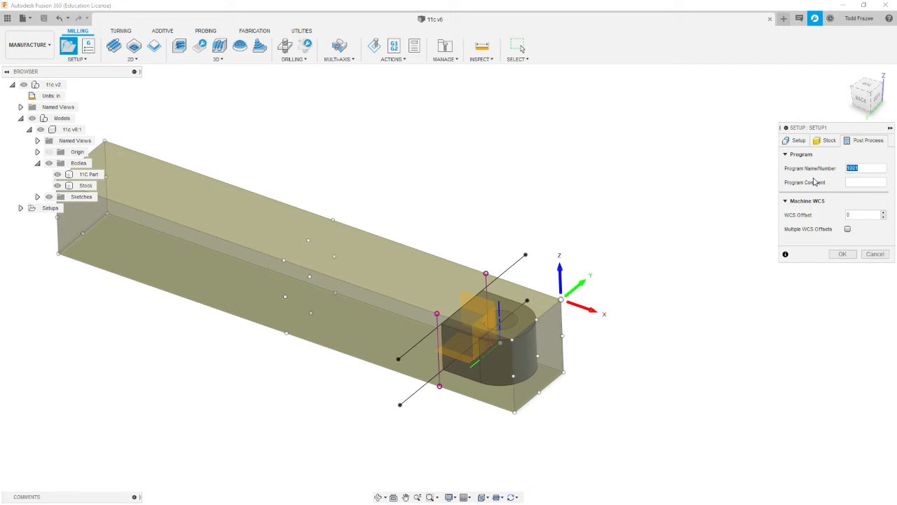
{"action": "type", "text": "110"}
{"action": "left_click", "coordinate": [855, 182]}
{"action": "type", "text": "11C Op1"}
{"action": "left_click", "coordinate": [865, 214]}
{"action": "type", "text": "1"}
{"action": "left_click", "coordinate": [842, 254]}
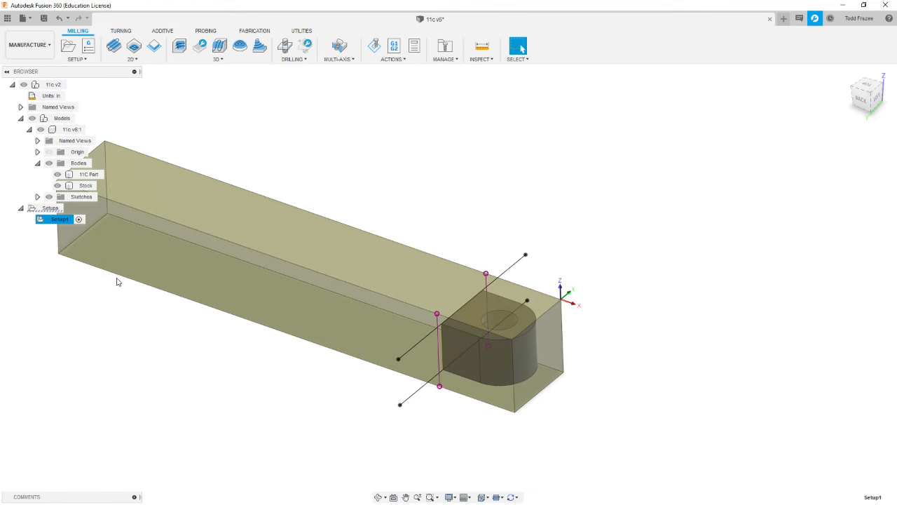
- Create a second milling setup for the opposite side of the part, defining its stock from a solid with the Stock body
{"action": "left_click", "coordinate": [90, 317]}
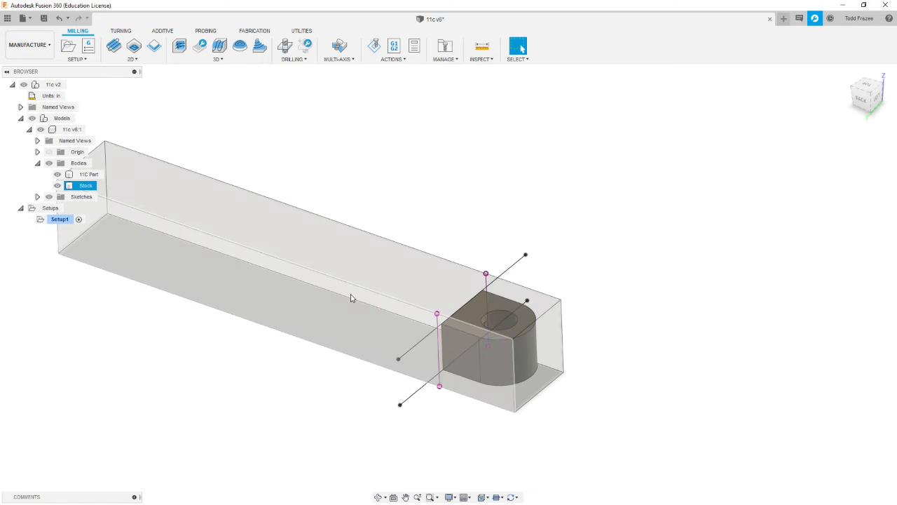
{"action": "middle_click_drag", "start_coordinate": [220, 347], "coordinate": [171, 193], "text": "shift"}
{"action": "middle_click_drag", "start_coordinate": [183, 191], "coordinate": [180, 192], "text": "shift"}
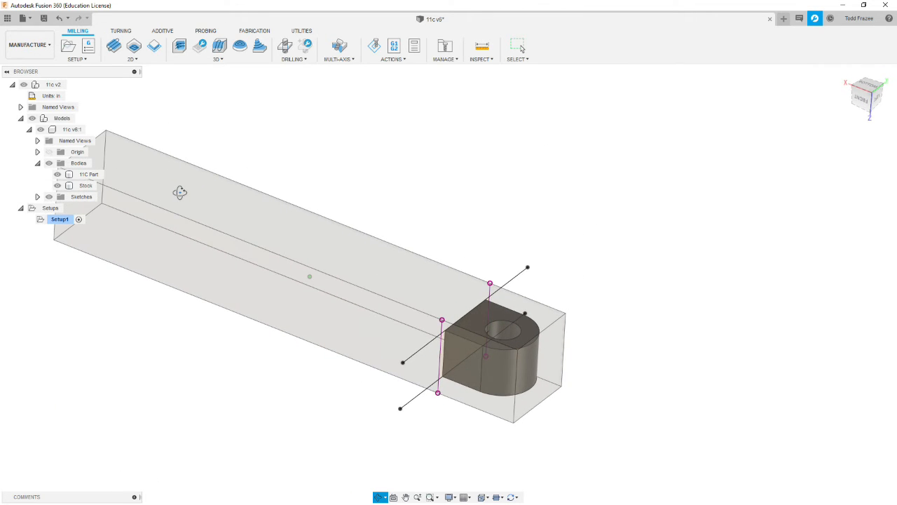
{"action": "mouse_move", "coordinate": [516, 301]}
{"action": "middle_mouse_down", "text": "shift"}
{"action": "mouse_move", "coordinate": [579, 303]}
{"action": "mouse_move", "coordinate": [579, 289]}
{"action": "mouse_move", "coordinate": [587, 304]}
{"action": "middle_mouse_up", "text": "shift"}
{"action": "left_click", "coordinate": [431, 307]}
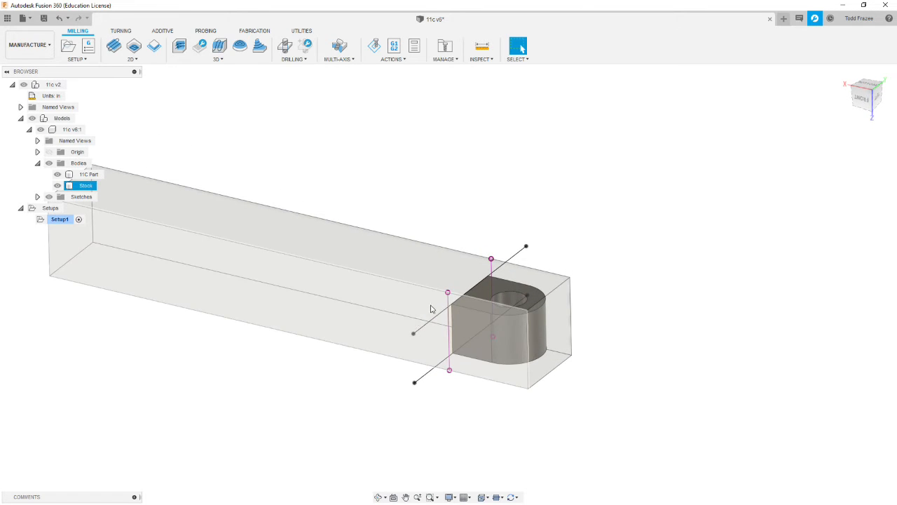
{"action": "middle_click_drag", "start_coordinate": [300, 304], "coordinate": [297, 310], "text": "shift"}
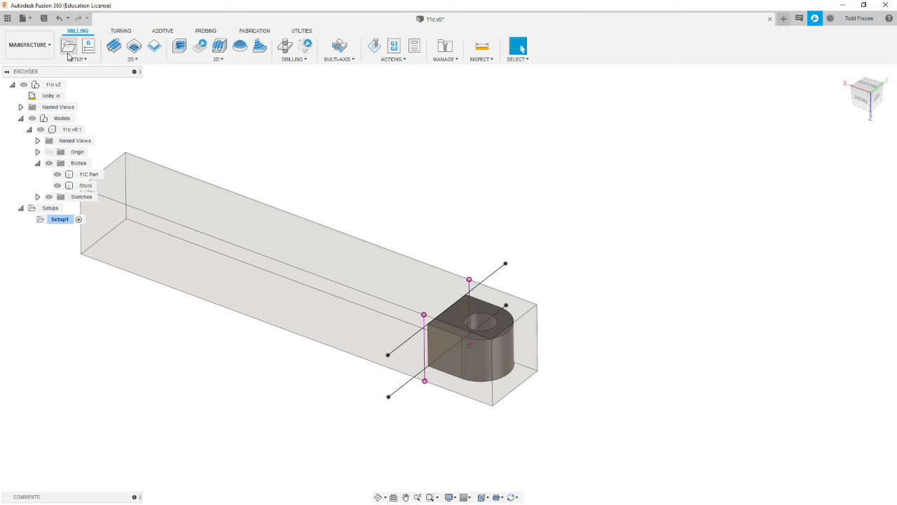
{"action": "left_click", "coordinate": [68, 46]}
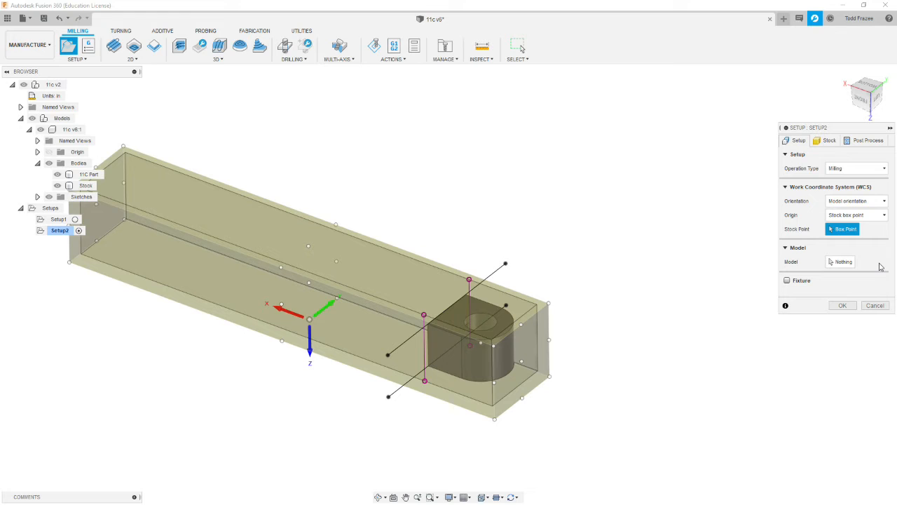
{"action": "left_click", "coordinate": [826, 140]}
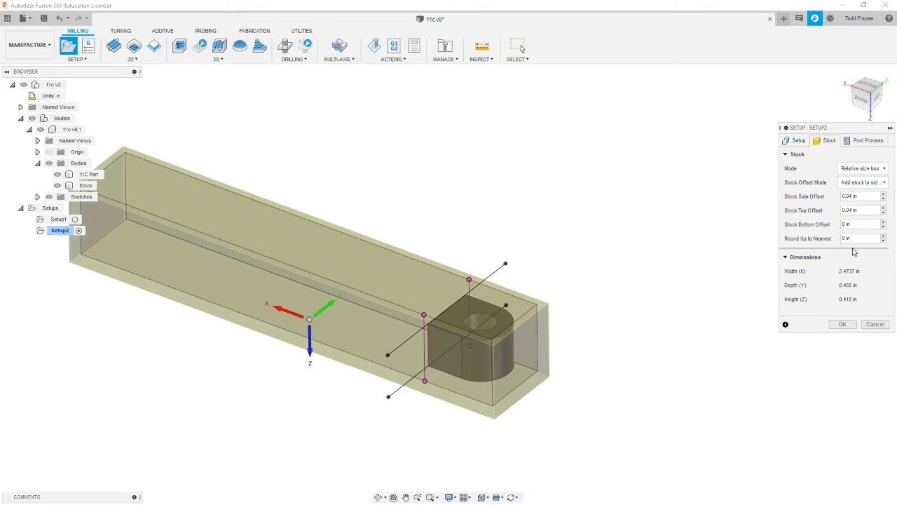
{"action": "left_click", "coordinate": [877, 169]}
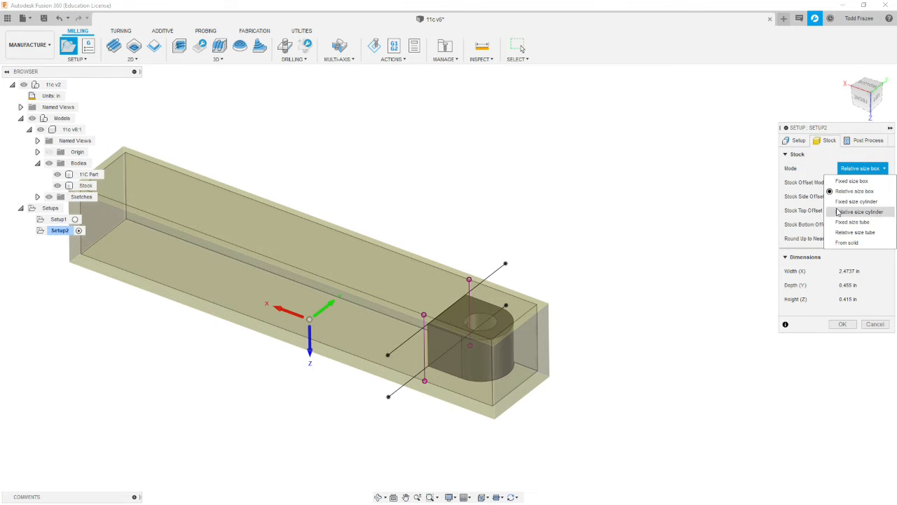
{"action": "left_click", "coordinate": [848, 242]}
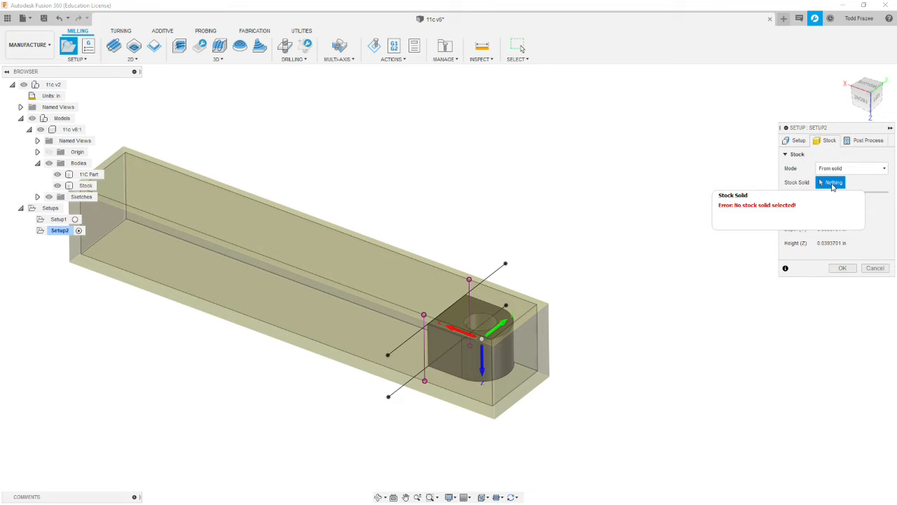
{"action": "left_click", "coordinate": [68, 186]}
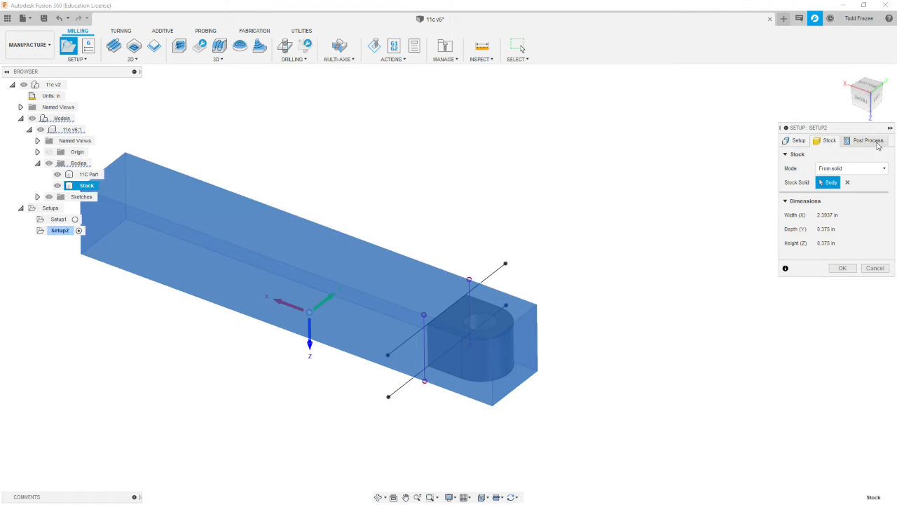
- Choose the 11C Part body as the model for the second setup
{"action": "left_click", "coordinate": [797, 141]}
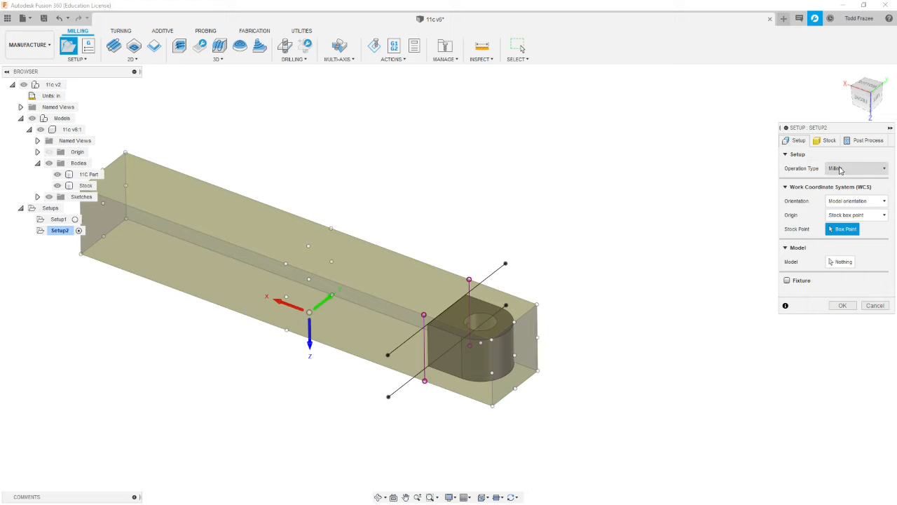
{"action": "left_click", "coordinate": [844, 262]}
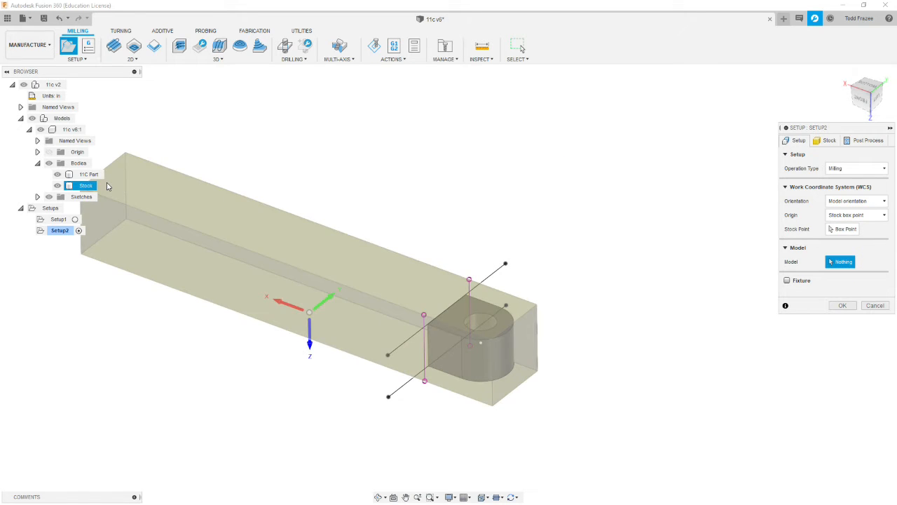
{"action": "left_click", "coordinate": [90, 175]}
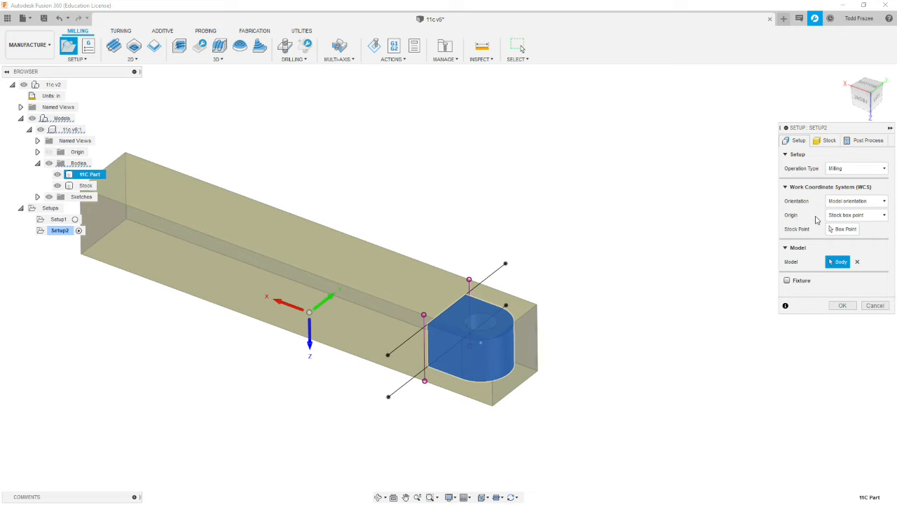
- Orient the work coordinate system by Z axis/plane and X axis, using the flipped stock's upper face for Z and its long back edge for X
{"action": "mouse_move", "coordinate": [885, 202]}
{"action": "left_click", "coordinate": [884, 201]}
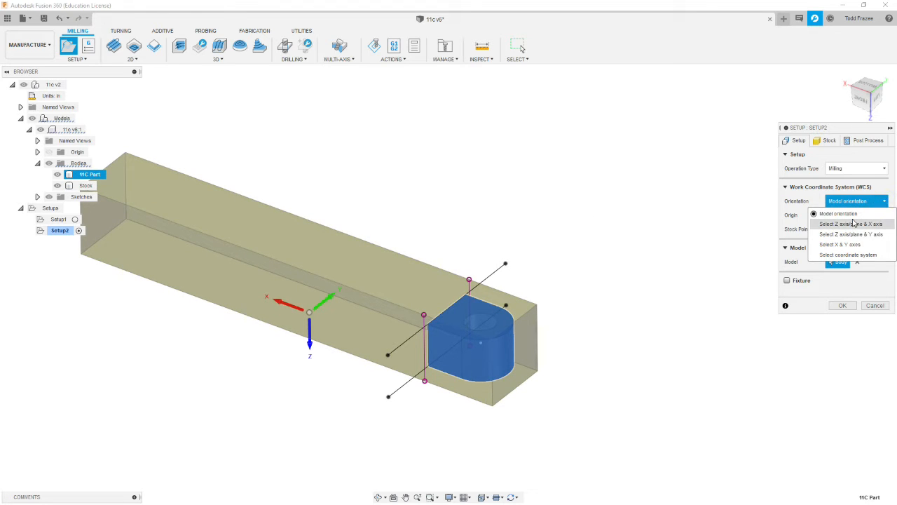
{"action": "left_click", "coordinate": [850, 223]}
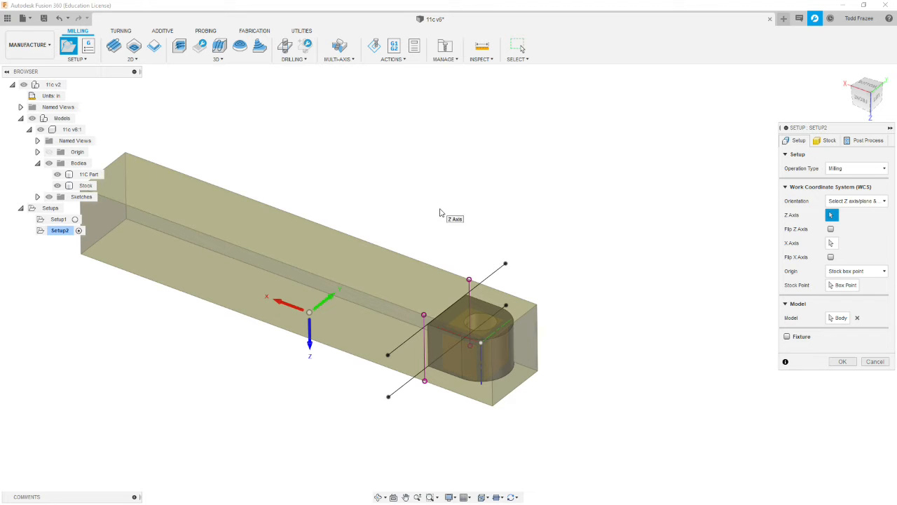
{"action": "left_click", "coordinate": [358, 266]}
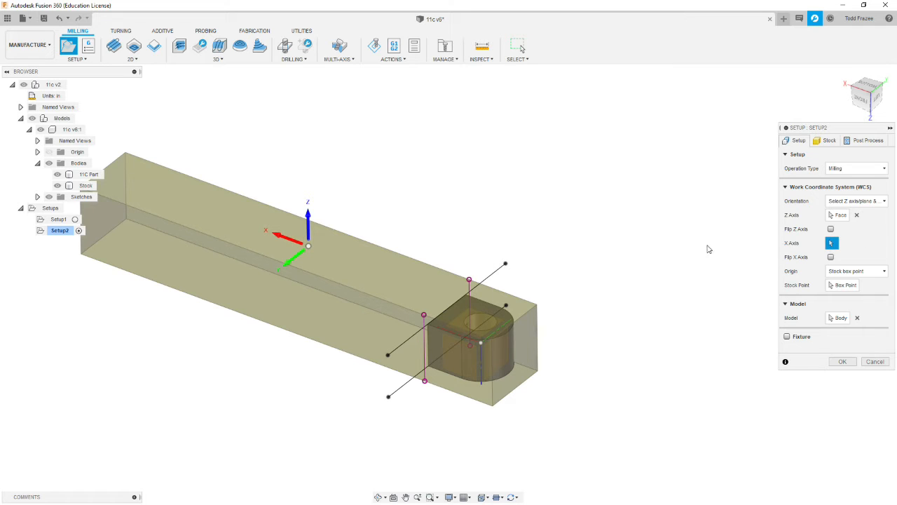
{"action": "left_click", "coordinate": [422, 263]}
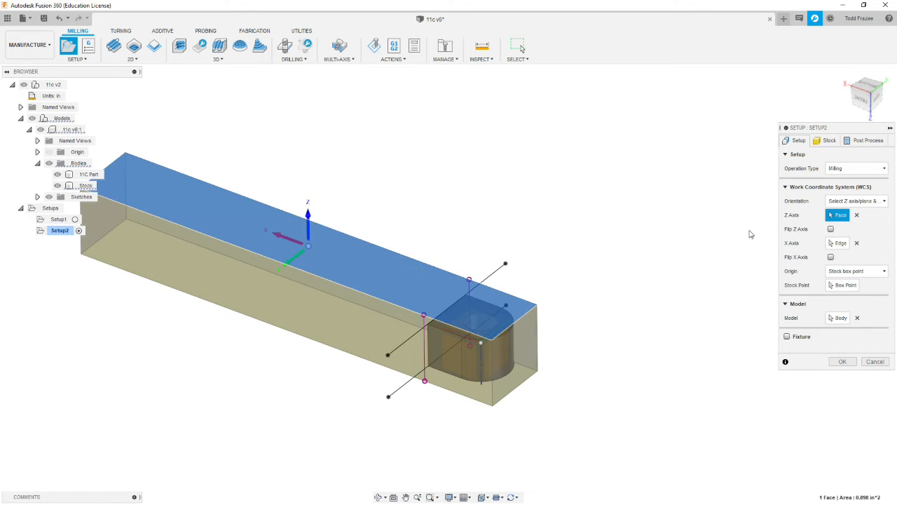
- Flip the X axis and place the origin on the stock's upper box point at the part's rounded end, on the +Y side
{"action": "left_click", "coordinate": [831, 257]}
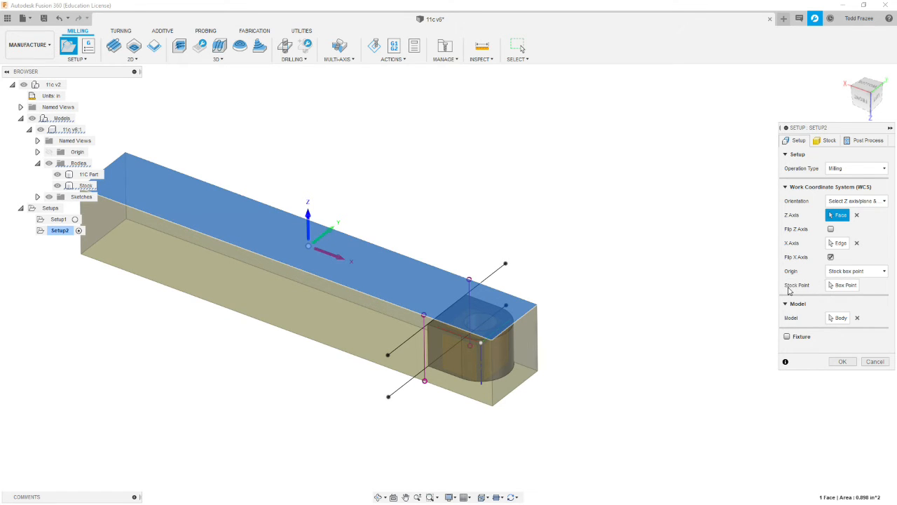
{"action": "left_click", "coordinate": [850, 286]}
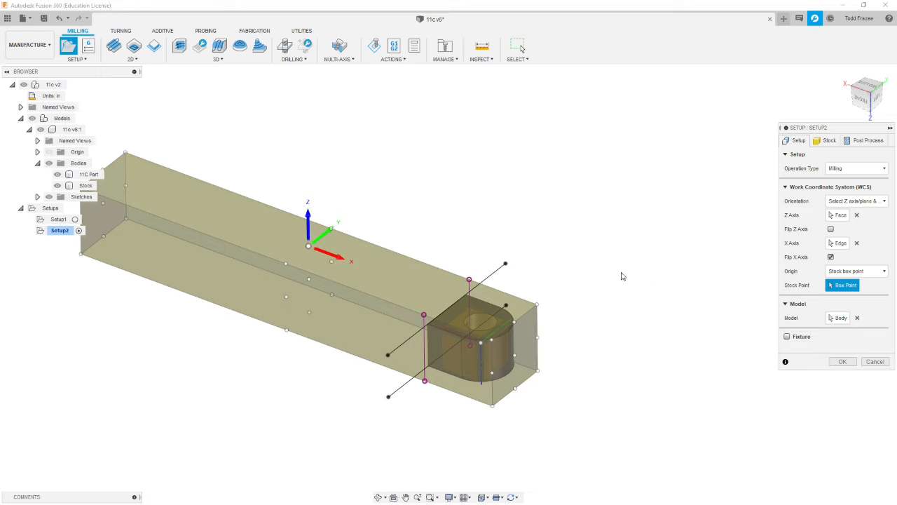
{"action": "left_click", "coordinate": [538, 307]}
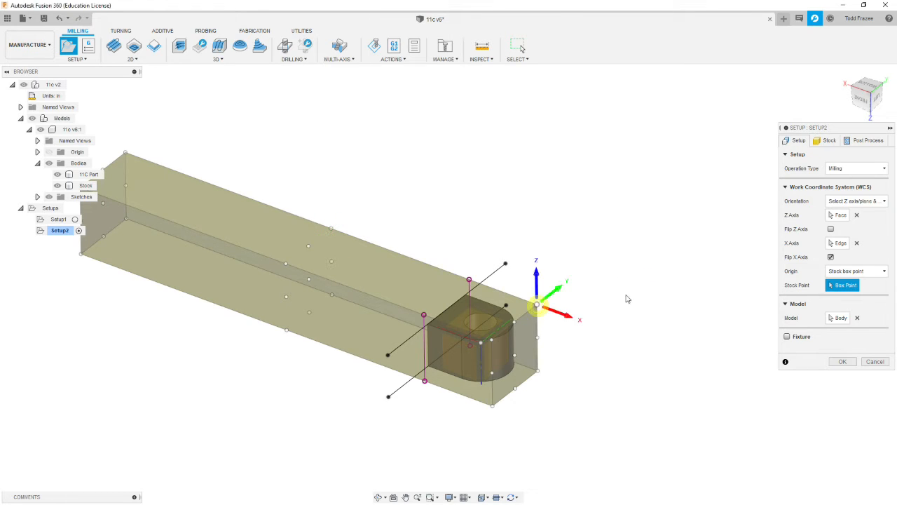
- Set the second setup's program number to 1102, fill in the comment starting with 11C Op and the WCS offset, and finish the setup
{"action": "left_click", "coordinate": [863, 149]}
{"action": "double_click", "coordinate": [865, 168]}
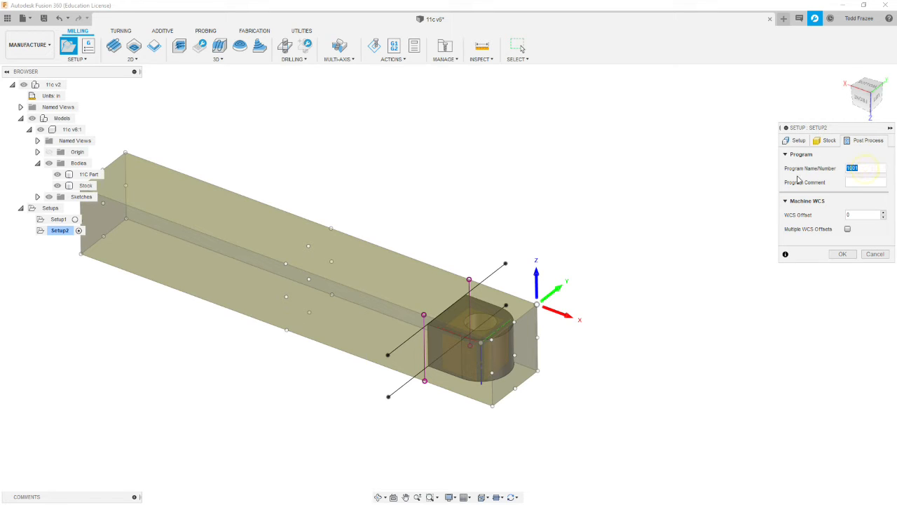
{"action": "type", "text": "1102"}
{"action": "left_click", "coordinate": [854, 184]}
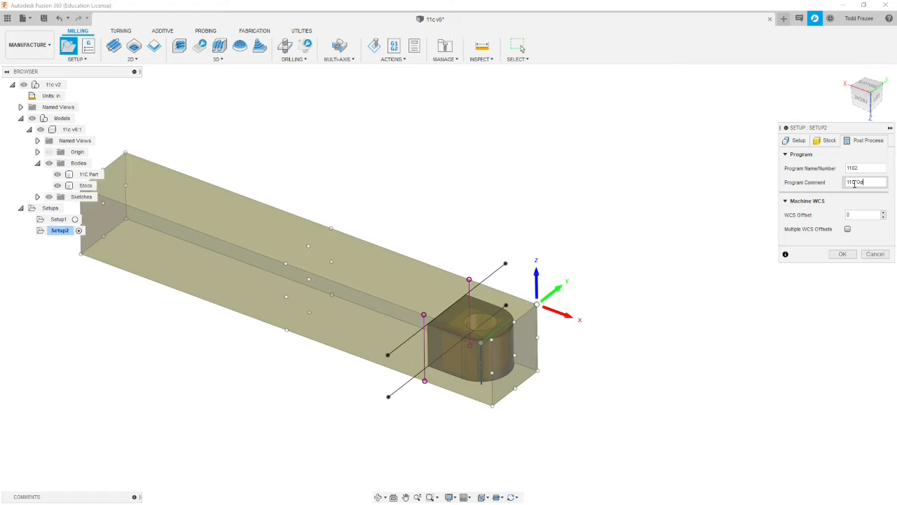
{"action": "left_click", "coordinate": [859, 215]}
{"action": "left_click", "coordinate": [843, 254]}
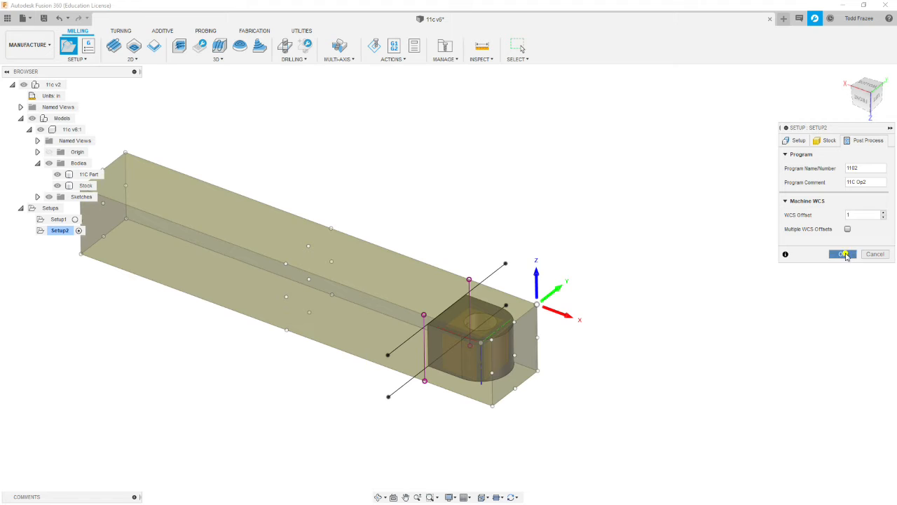
{"action": "left_click", "coordinate": [709, 254]}
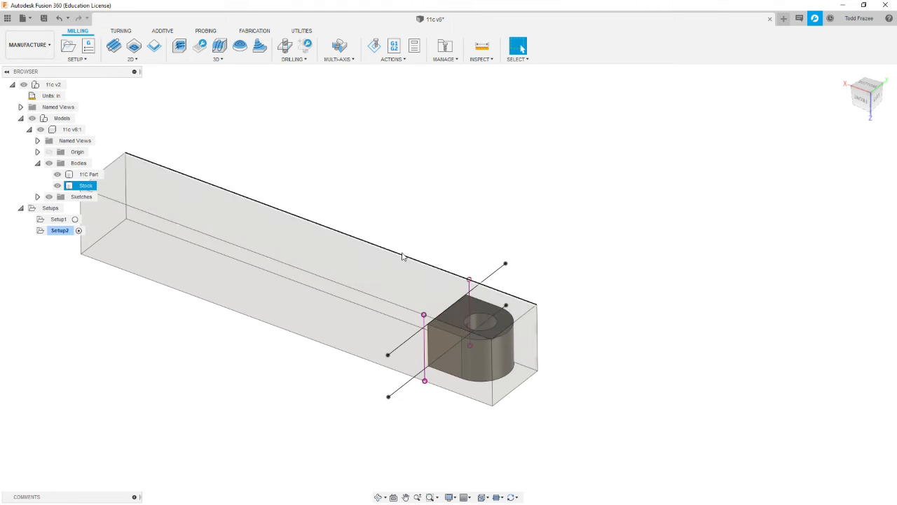
- Hide the Stock body, leaving the 11C Part body shown
{"action": "left_click", "coordinate": [57, 185]}
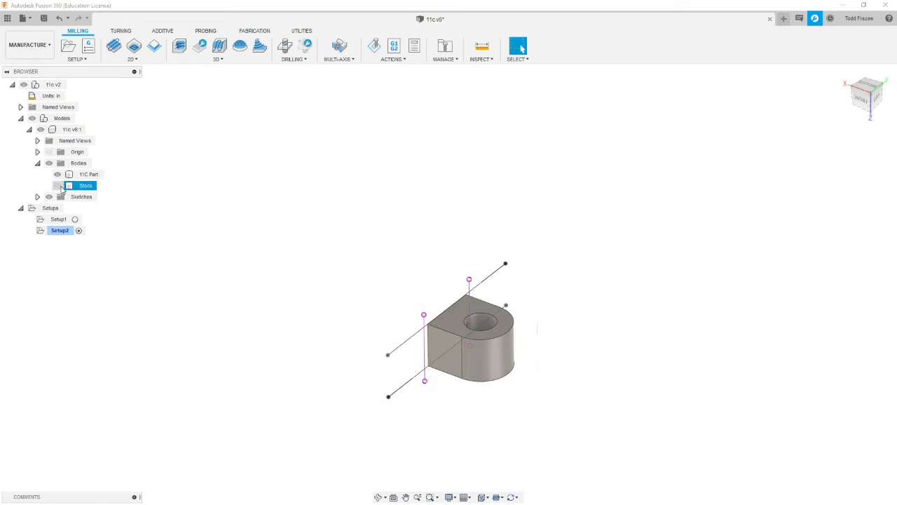
{"action": "left_click", "coordinate": [57, 186]}
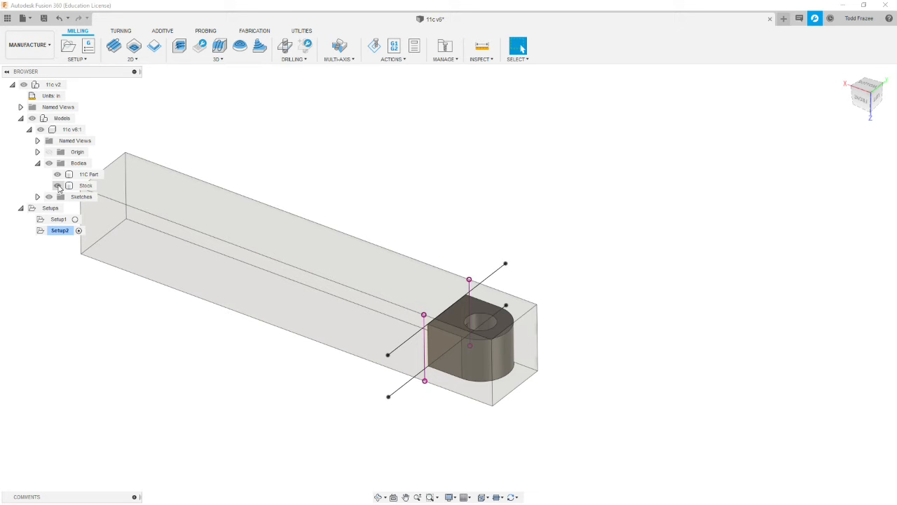
{"action": "left_click", "coordinate": [58, 186]}
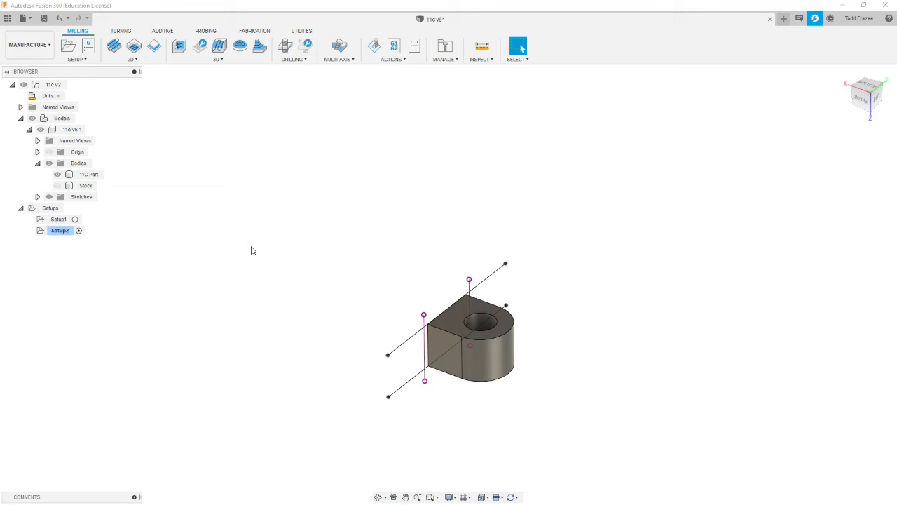
- Create a third milling setup for the 11C Part with a relative size box stock and no additional stock
{"action": "left_click", "coordinate": [68, 46]}
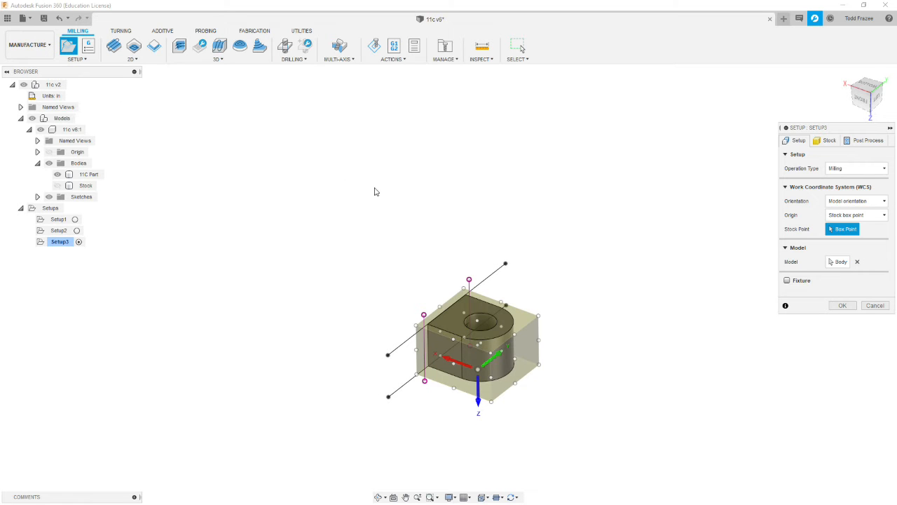
{"action": "middle_click_drag", "start_coordinate": [372, 203], "coordinate": [302, 268], "text": "shift"}
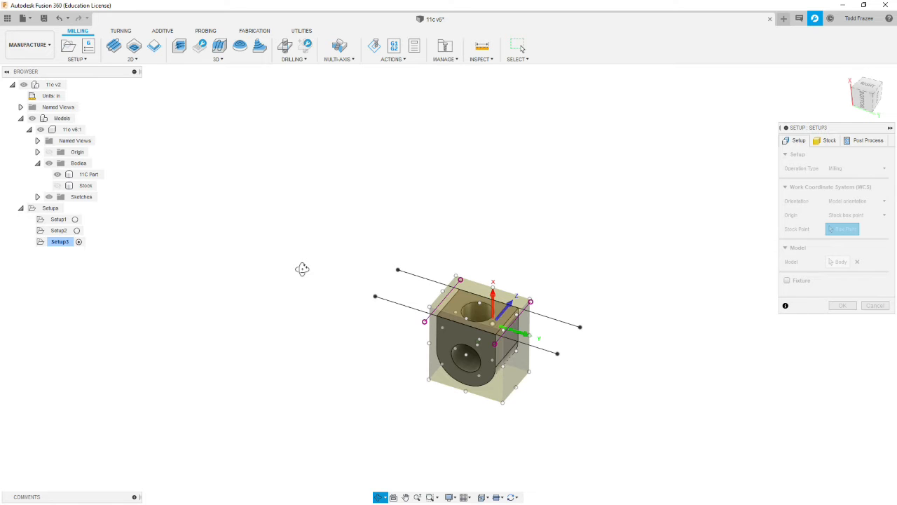
{"action": "middle_click_drag", "start_coordinate": [302, 268], "coordinate": [302, 268], "text": "shift"}
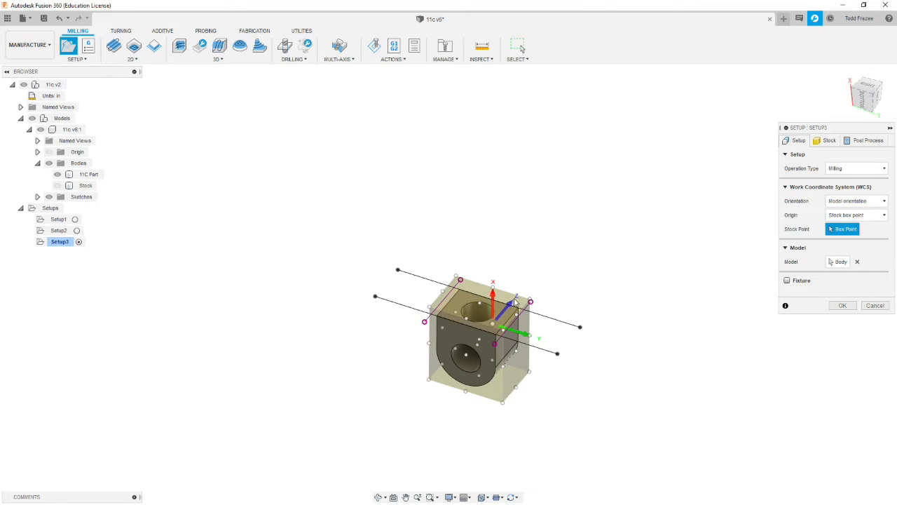
{"action": "scroll", "coordinate": [549, 330], "scroll_direction": "down", "scroll_amount": 2}
{"action": "scroll", "coordinate": [549, 329], "scroll_direction": "up", "scroll_amount": 3}
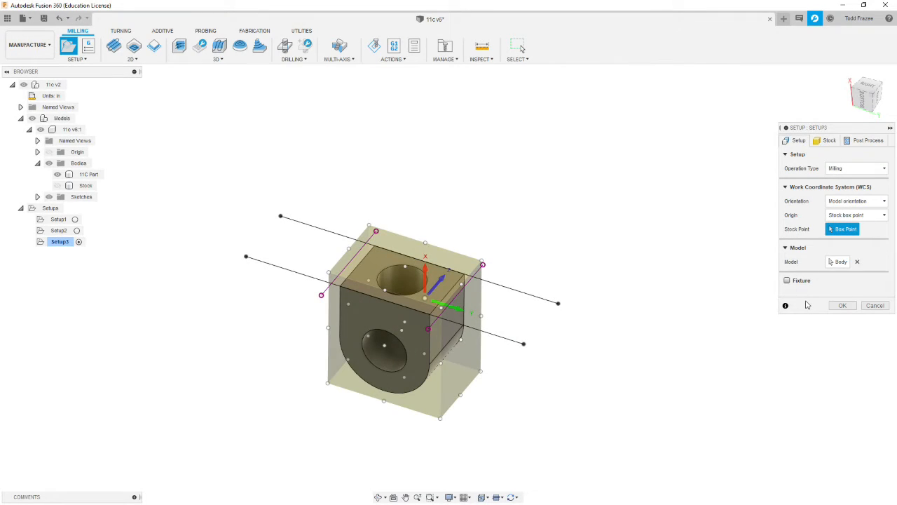
{"action": "left_click", "coordinate": [822, 140]}
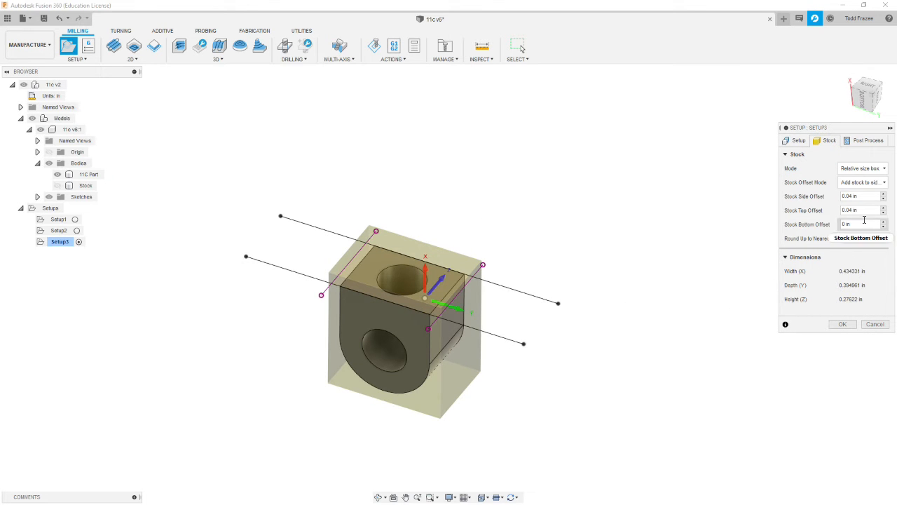
{"action": "left_click", "coordinate": [885, 182]}
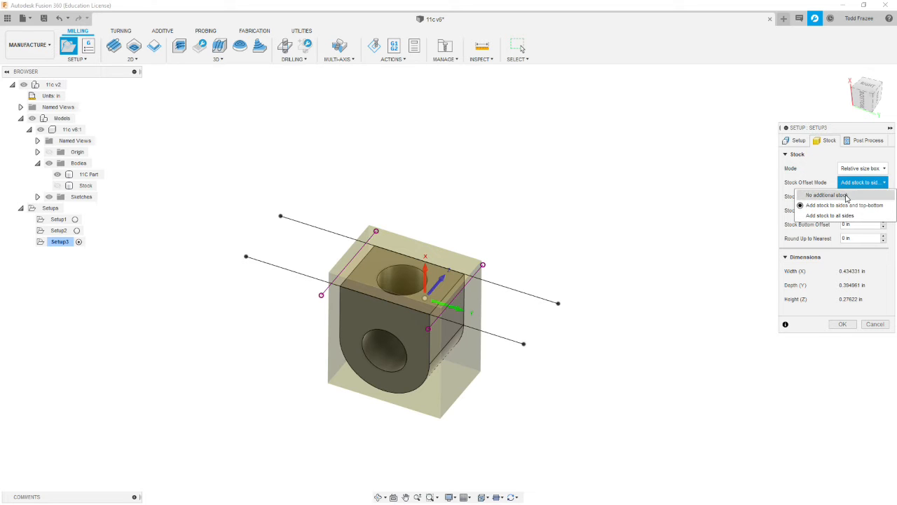
{"action": "left_click", "coordinate": [827, 195]}
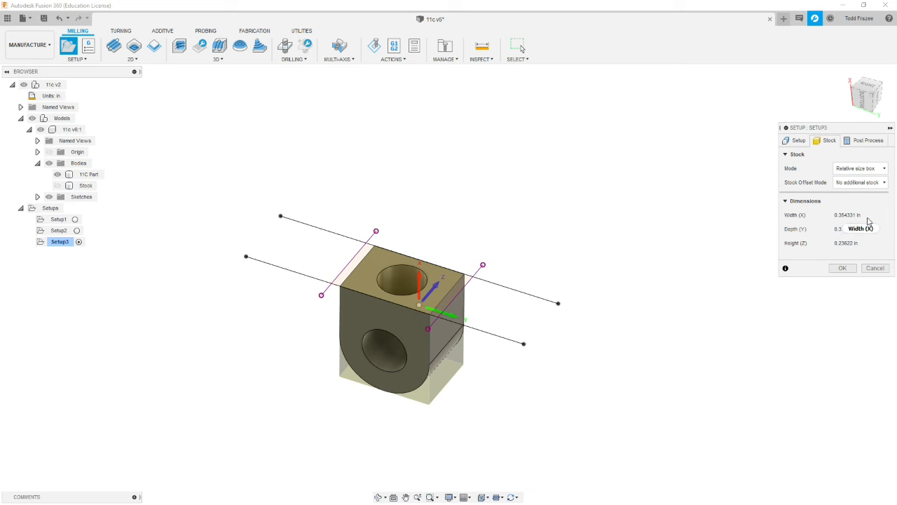
{"action": "left_click", "coordinate": [885, 170]}
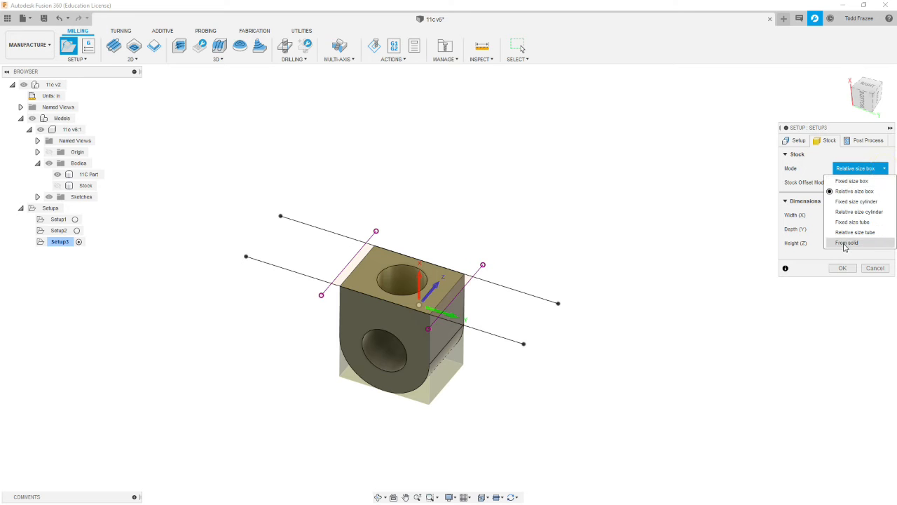
{"action": "left_click", "coordinate": [848, 168]}
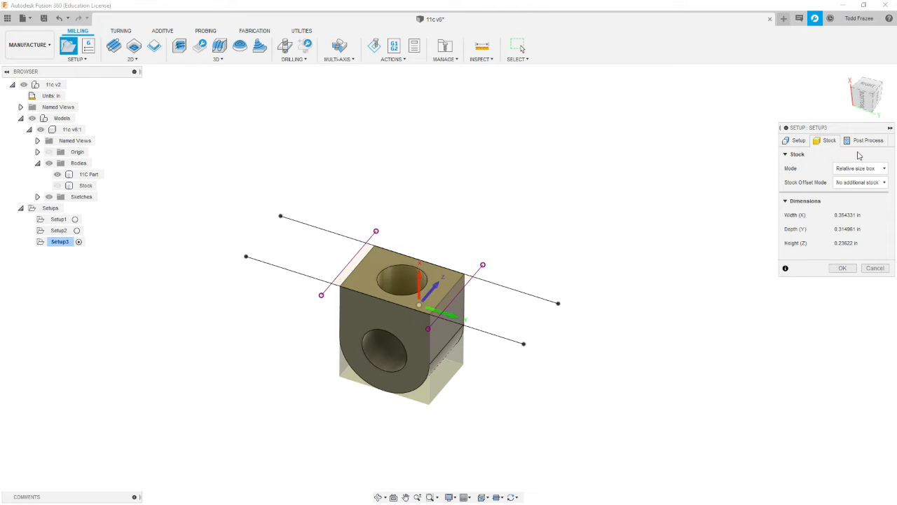
- Orient the work coordinate system by Z axis/plane and X axis, using the part's flat end face for Z and the back sketch line for X
{"action": "left_click", "coordinate": [799, 141]}
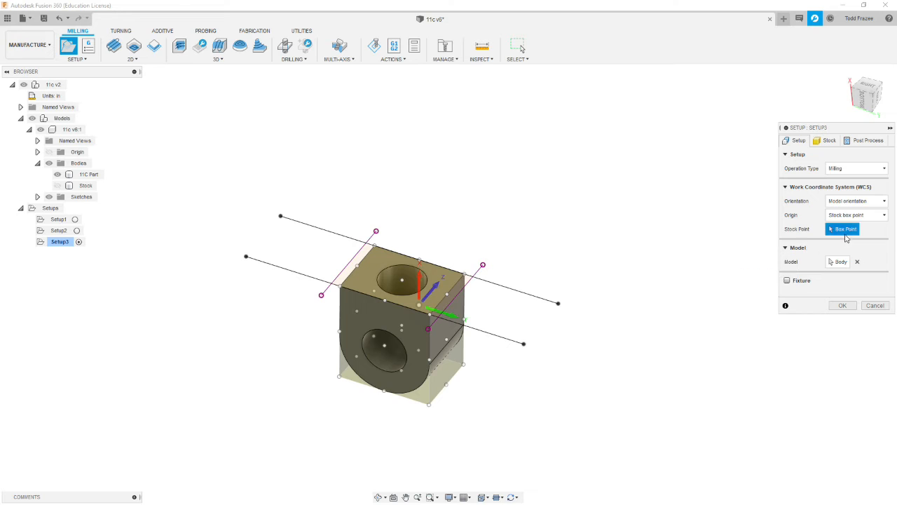
{"action": "left_click", "coordinate": [853, 202]}
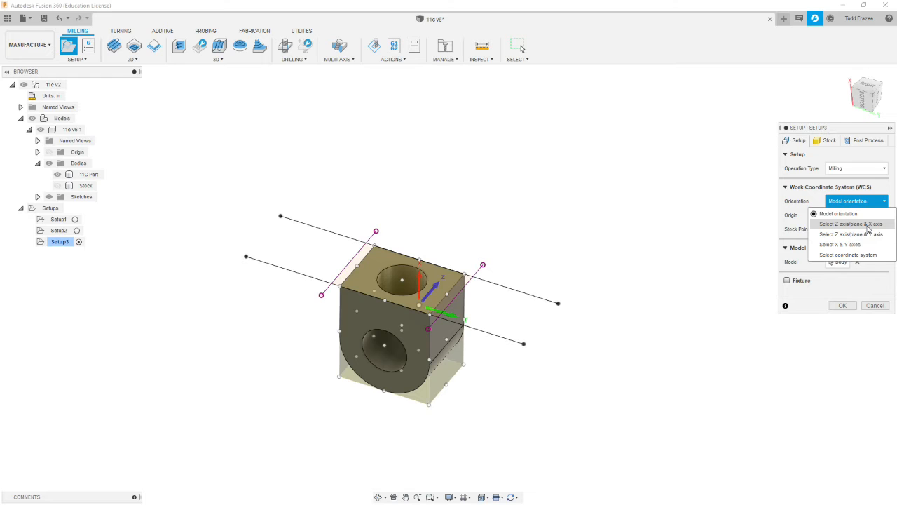
{"action": "left_click", "coordinate": [868, 225]}
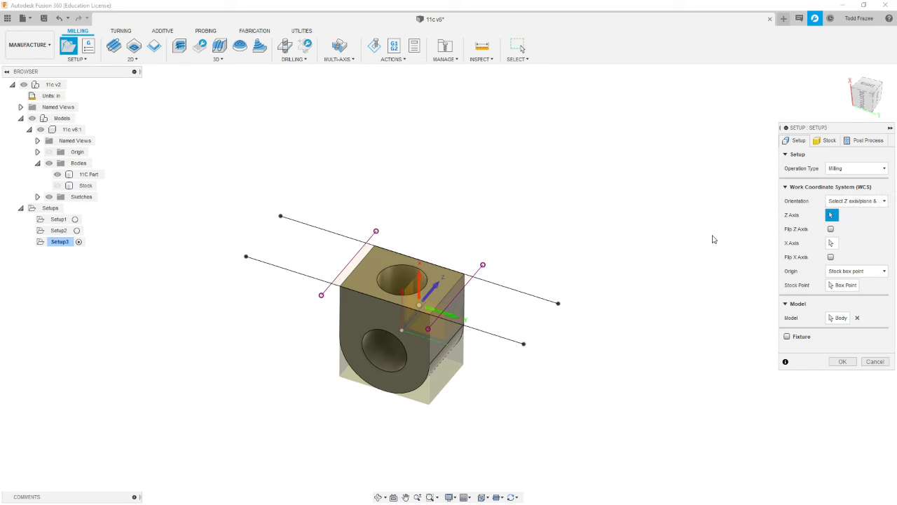
{"action": "left_click", "coordinate": [379, 261]}
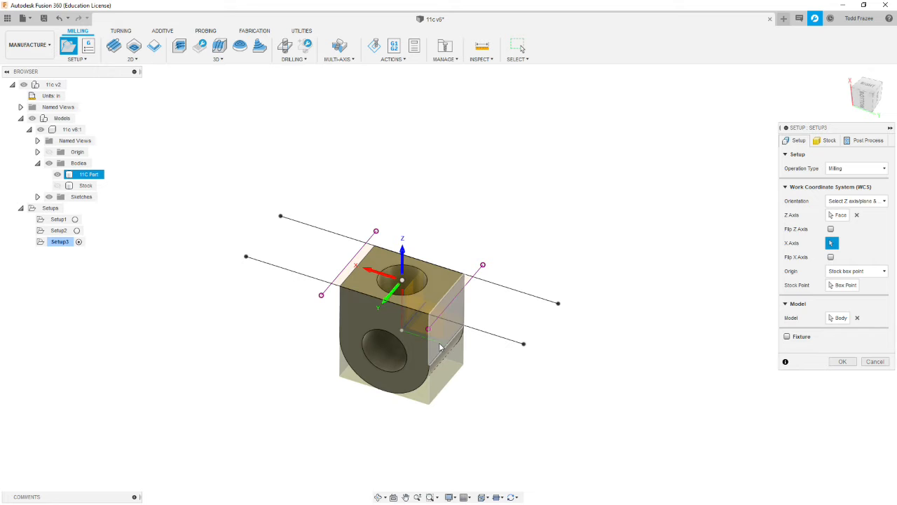
{"action": "scroll", "coordinate": [441, 346], "scroll_direction": "up", "scroll_amount": 3}
{"action": "scroll", "coordinate": [442, 344], "scroll_direction": "down", "scroll_amount": 3}
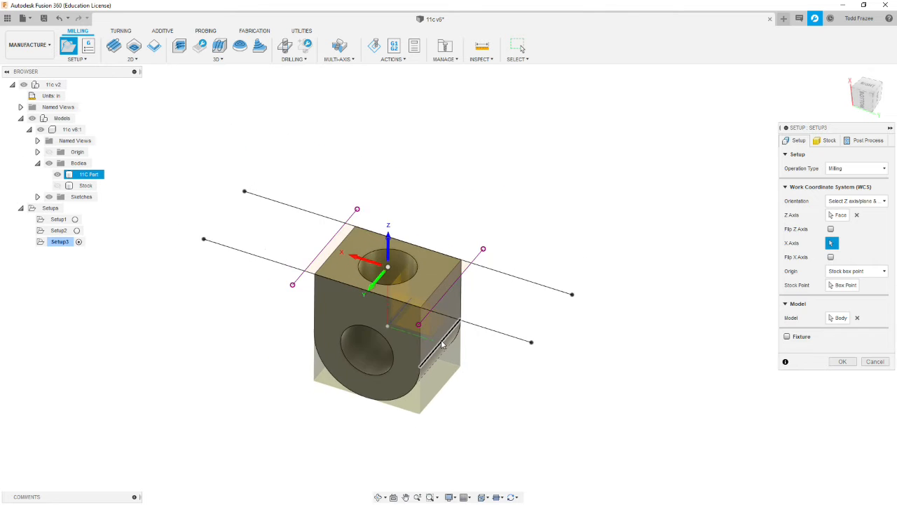
{"action": "scroll", "coordinate": [442, 344], "scroll_direction": "down", "scroll_amount": 3}
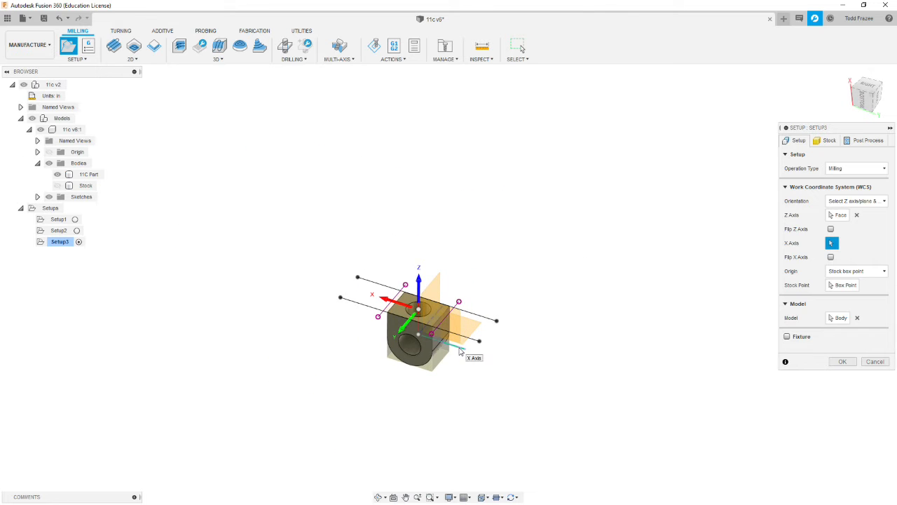
{"action": "left_click", "coordinate": [482, 319]}
{"action": "scroll", "coordinate": [453, 285], "scroll_direction": "up", "scroll_amount": 2}
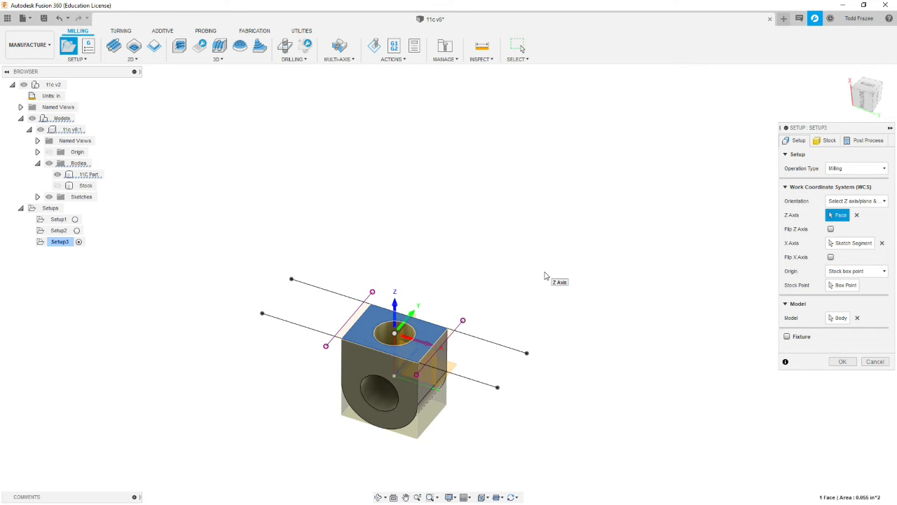
- Place the origin on the stock box point at the flat face's back corner, on the -X, +Y side
{"action": "scroll", "coordinate": [546, 275], "scroll_direction": "down", "scroll_amount": 1}
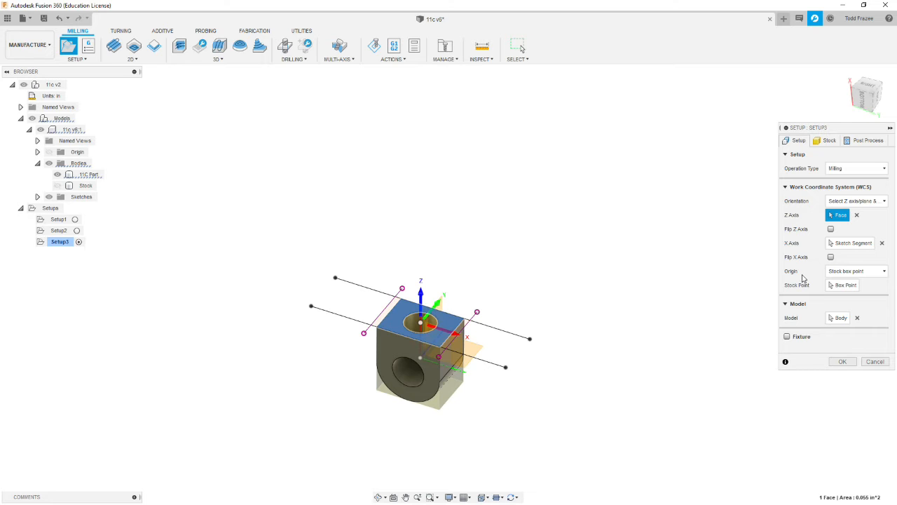
{"action": "left_click", "coordinate": [844, 284]}
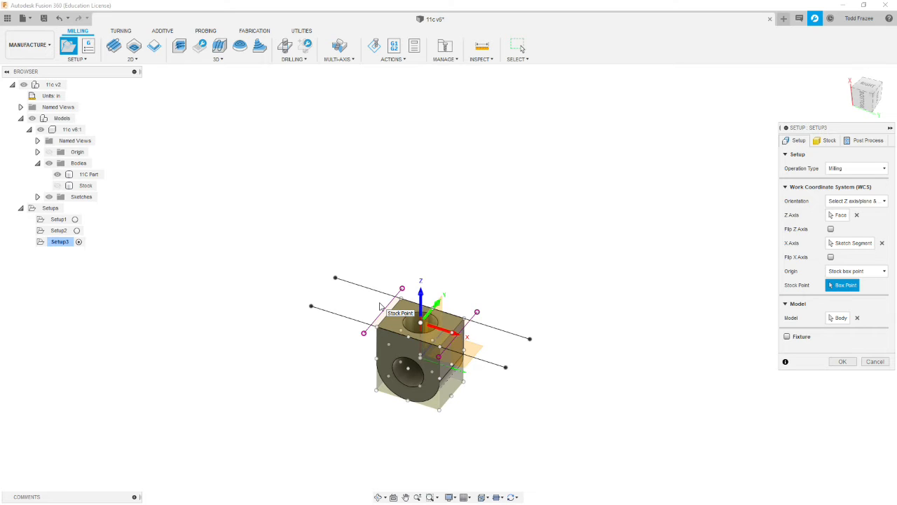
{"action": "left_click", "coordinate": [402, 299]}
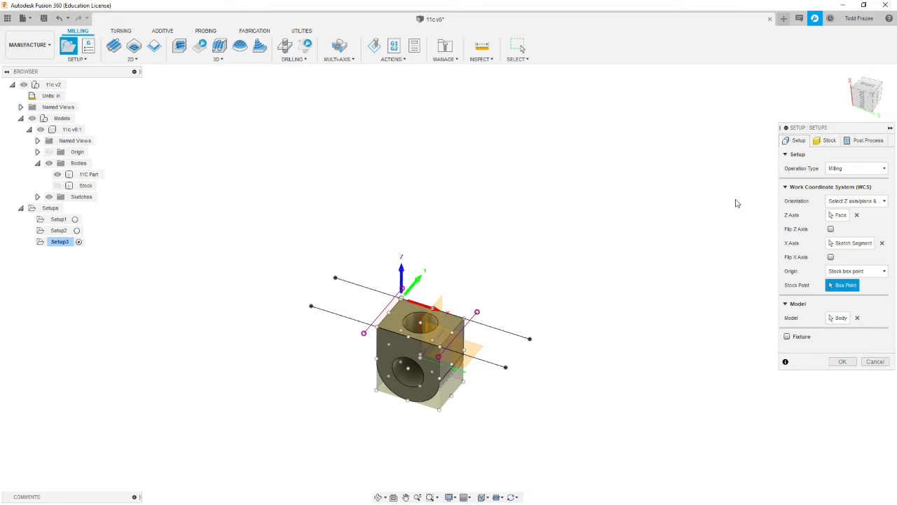
- Set the third setup's program number to 1103 and its comment to 11C Op3, and finish the setup
{"action": "left_click", "coordinate": [864, 141]}
{"action": "left_click", "coordinate": [868, 168]}
{"action": "type", "text": "1103"}
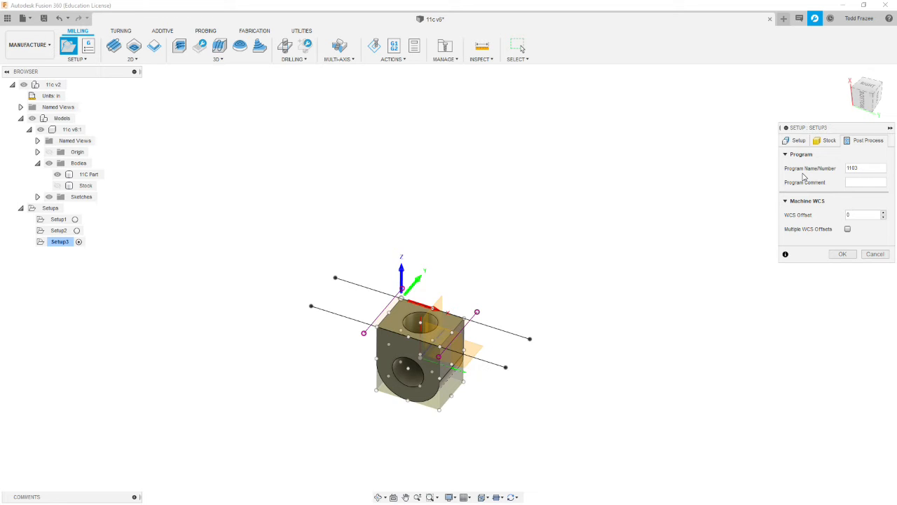
{"action": "left_click", "coordinate": [865, 183]}
{"action": "type", "text": "11C Op3"}
{"action": "key", "text": "Tab"}
{"action": "left_click", "coordinate": [839, 254]}
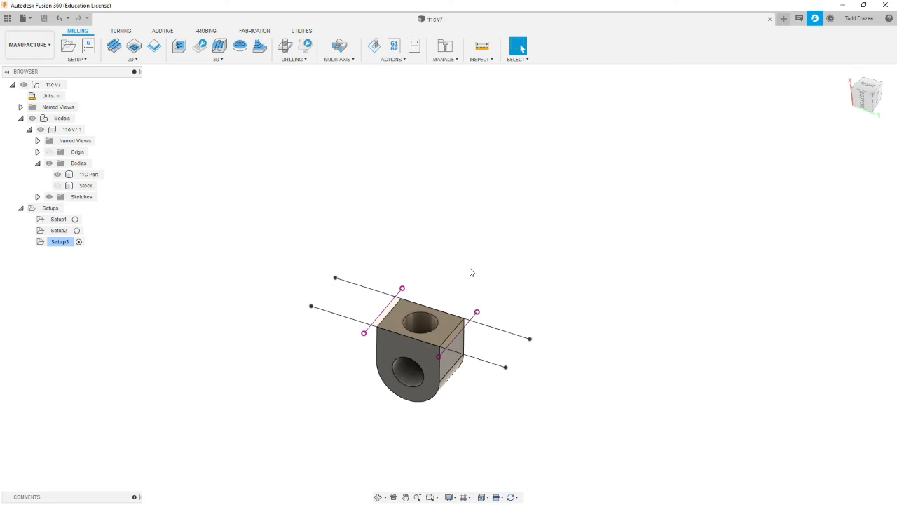
- Review Setup1, Setup2 and Setup3 in turn, checking each one's stock and work coordinate origin
{"action": "left_click", "coordinate": [62, 220]}
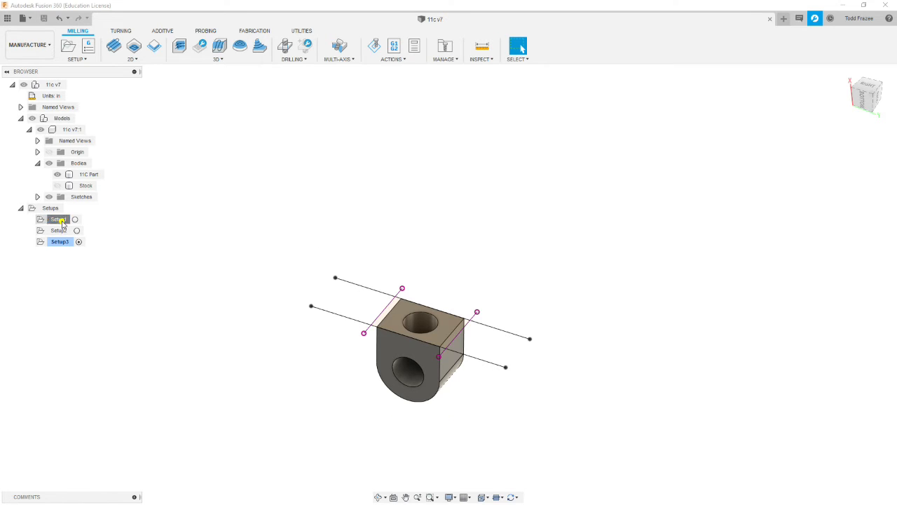
{"action": "scroll", "coordinate": [329, 223], "scroll_direction": "down", "scroll_amount": 6}
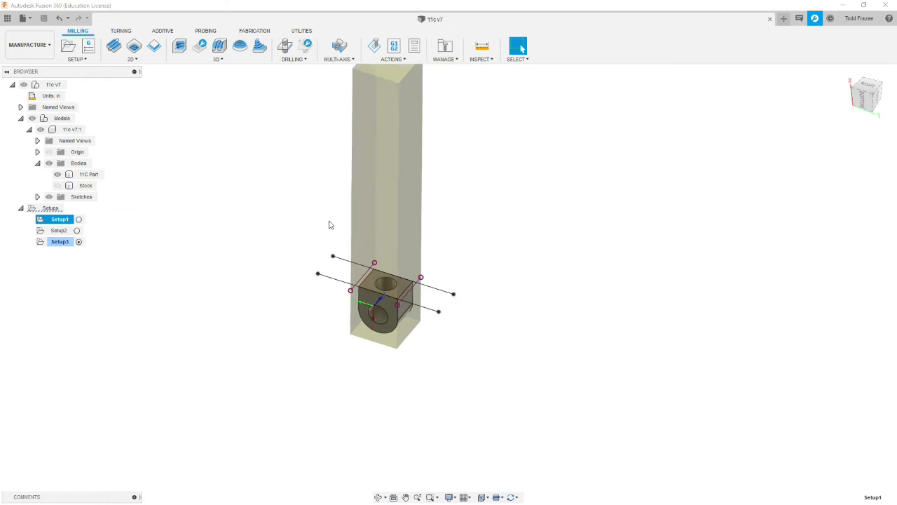
{"action": "scroll", "coordinate": [321, 184], "scroll_direction": "up", "scroll_amount": 8}
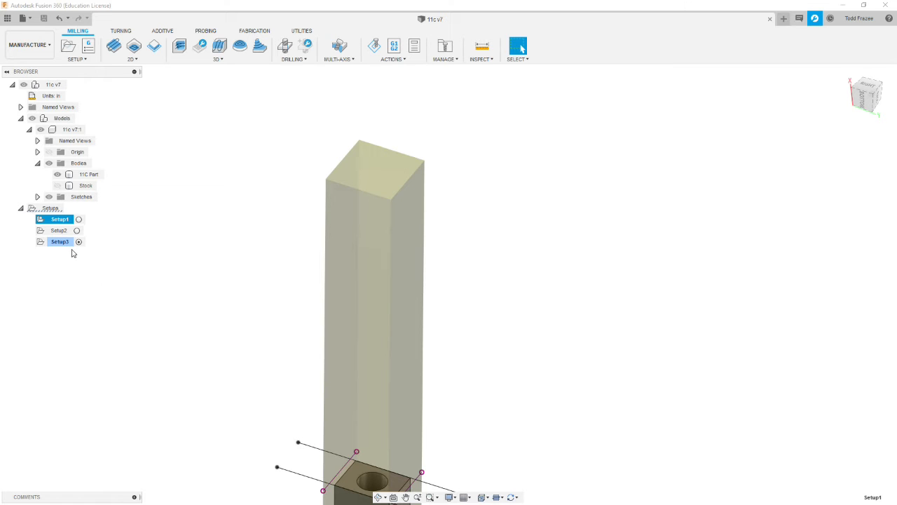
{"action": "left_click", "coordinate": [61, 231]}
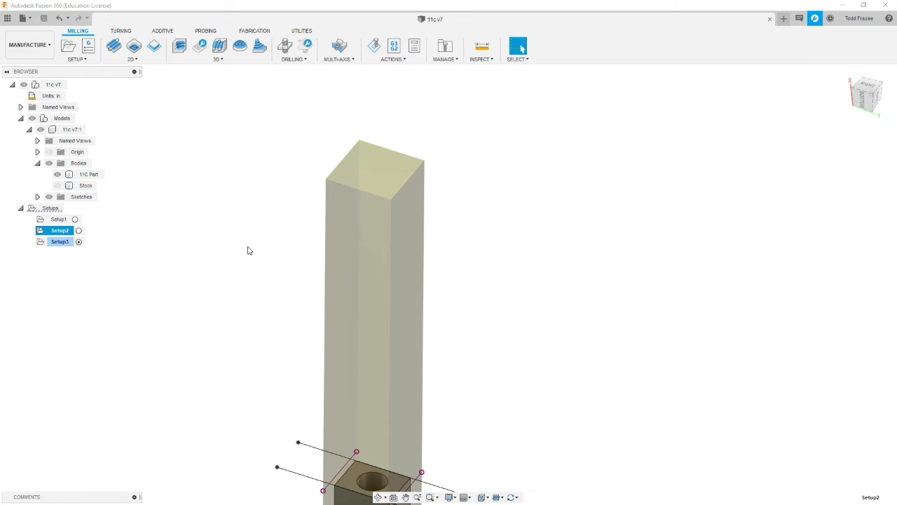
{"action": "scroll", "coordinate": [249, 250], "scroll_direction": "up", "scroll_amount": 3}
{"action": "scroll", "coordinate": [250, 251], "scroll_direction": "down", "scroll_amount": 5}
{"action": "scroll", "coordinate": [252, 256], "scroll_direction": "down", "scroll_amount": 1}
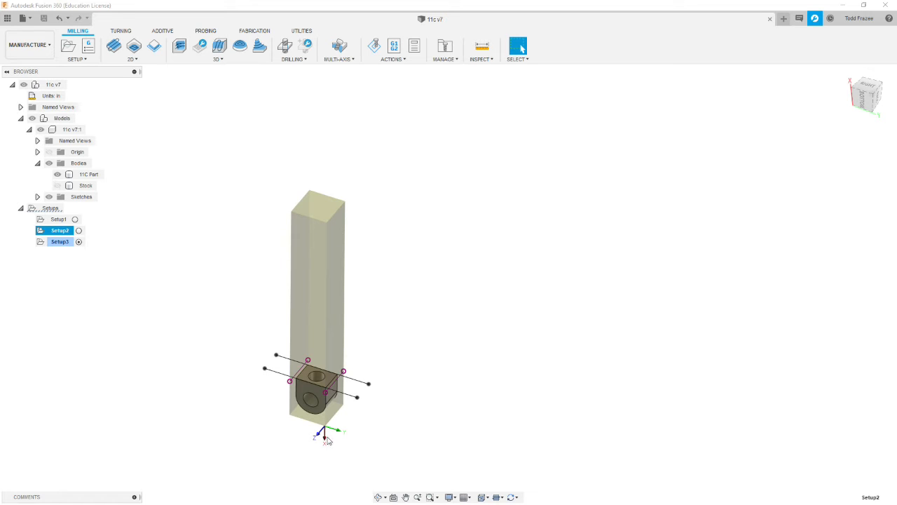
{"action": "left_click", "coordinate": [56, 242]}
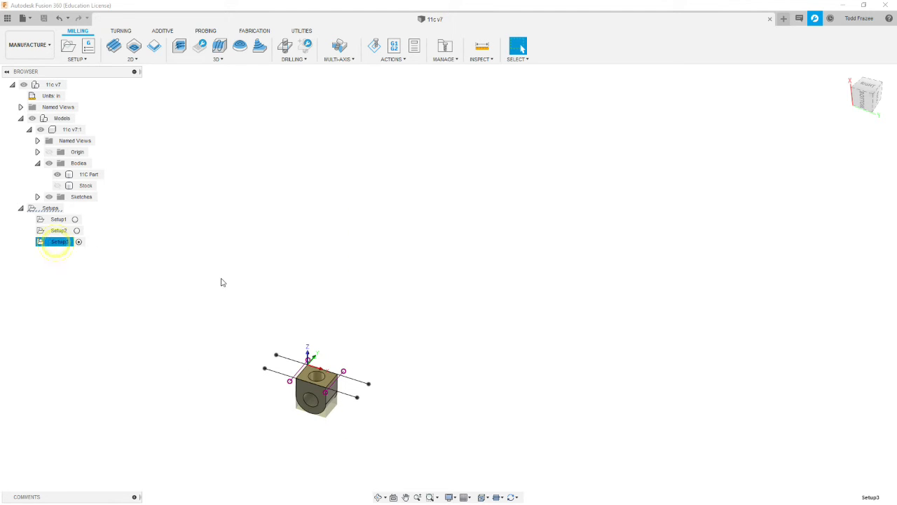
{"action": "scroll", "coordinate": [260, 406], "scroll_direction": "up", "scroll_amount": 5}
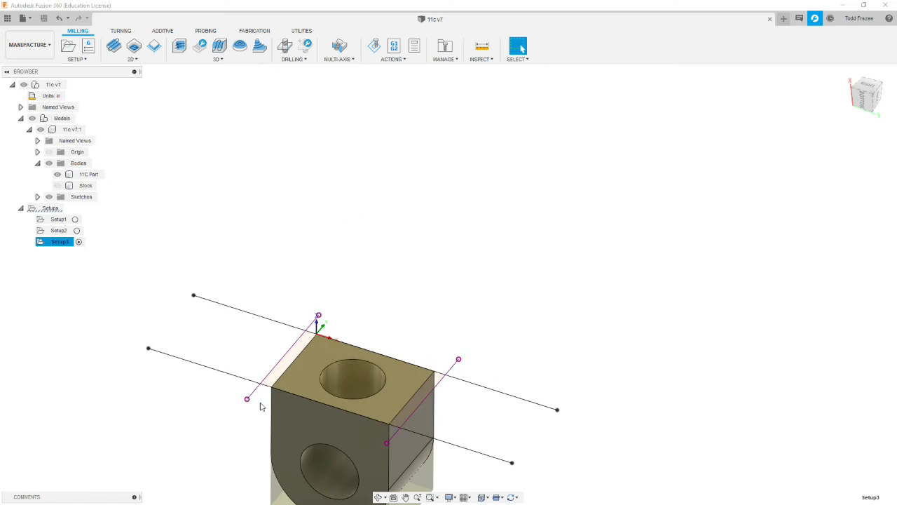
{"action": "scroll", "coordinate": [153, 411], "scroll_direction": "down", "scroll_amount": 4}
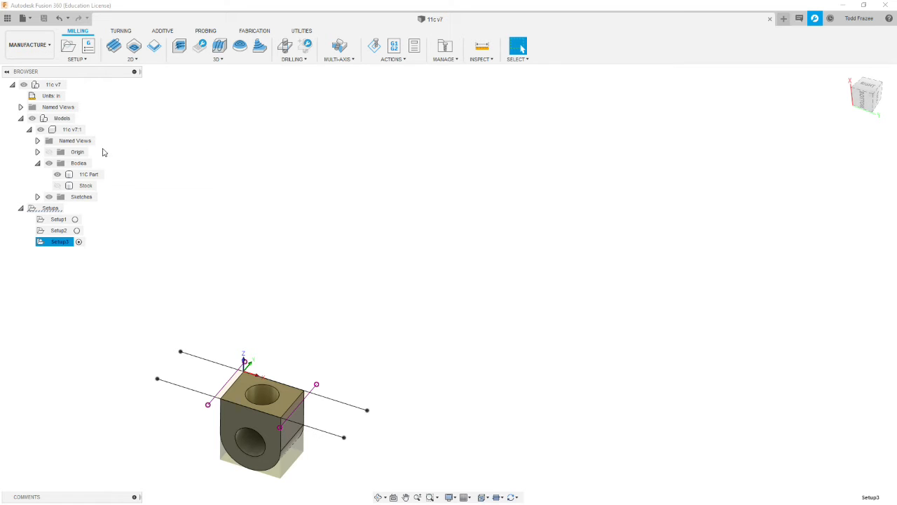
- Collapse the Bodies folder, the 11c component and the Models branch in the browser, leaving the Setups list expanded
{"action": "left_click", "coordinate": [37, 163]}
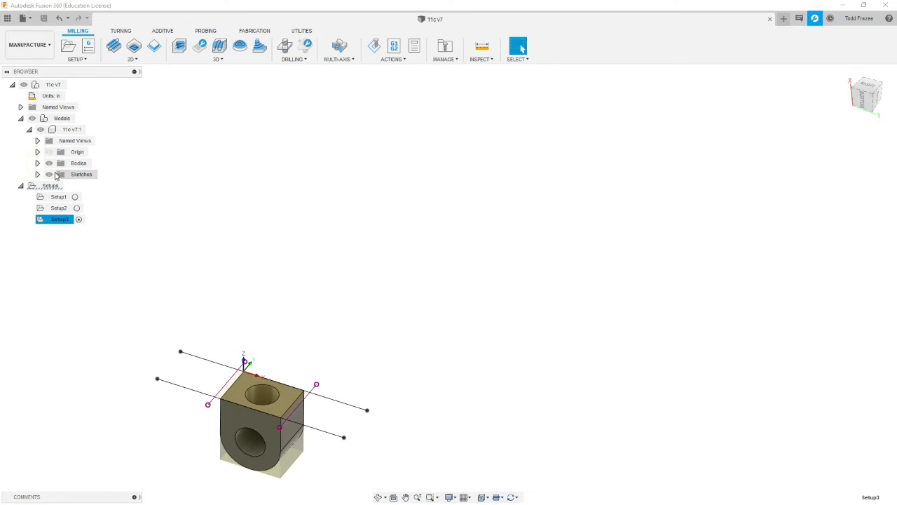
{"action": "left_click", "coordinate": [38, 162]}
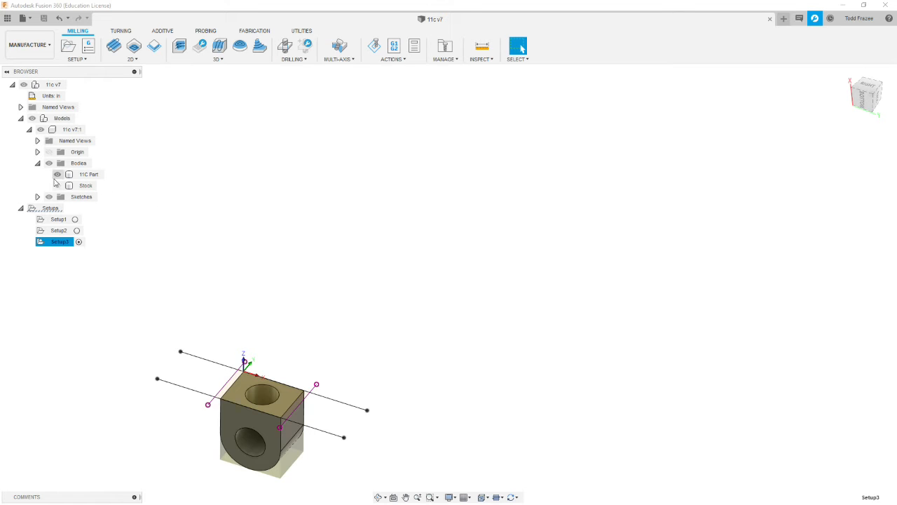
{"action": "left_click", "coordinate": [38, 162]}
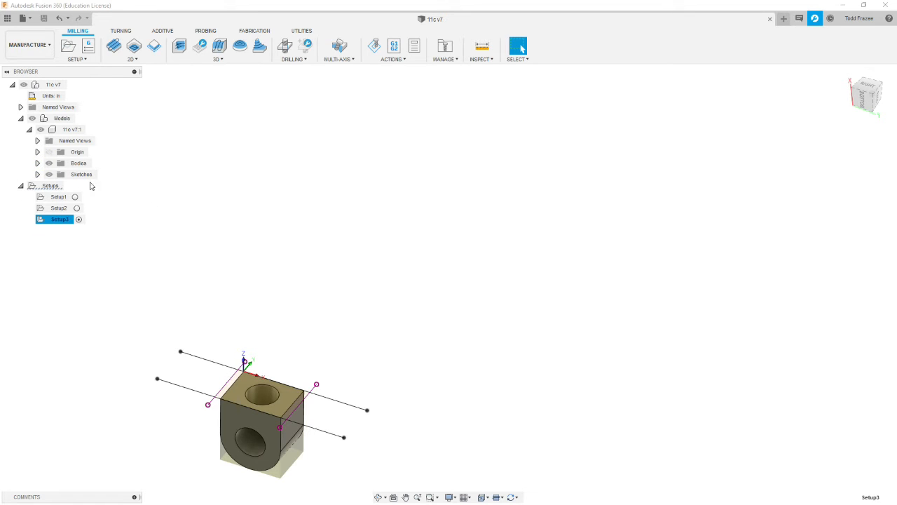
{"action": "left_click", "coordinate": [29, 129]}
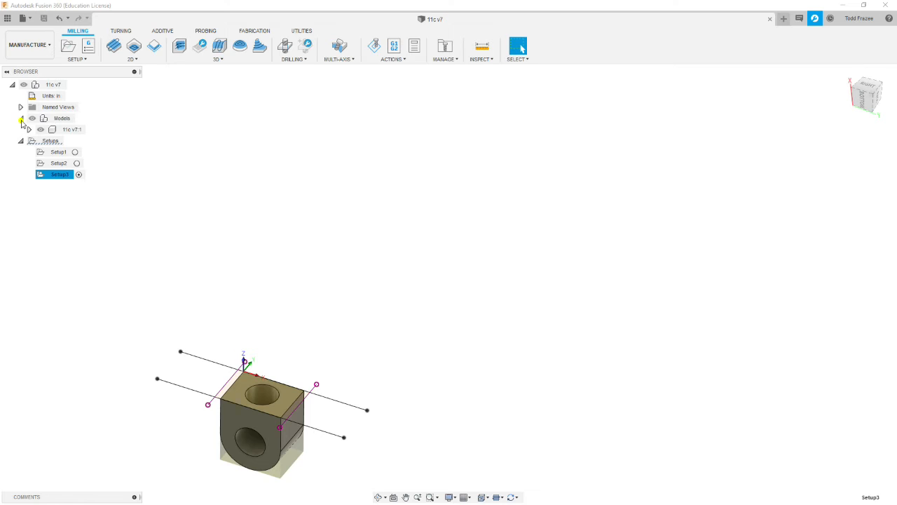
{"action": "left_click", "coordinate": [21, 118]}
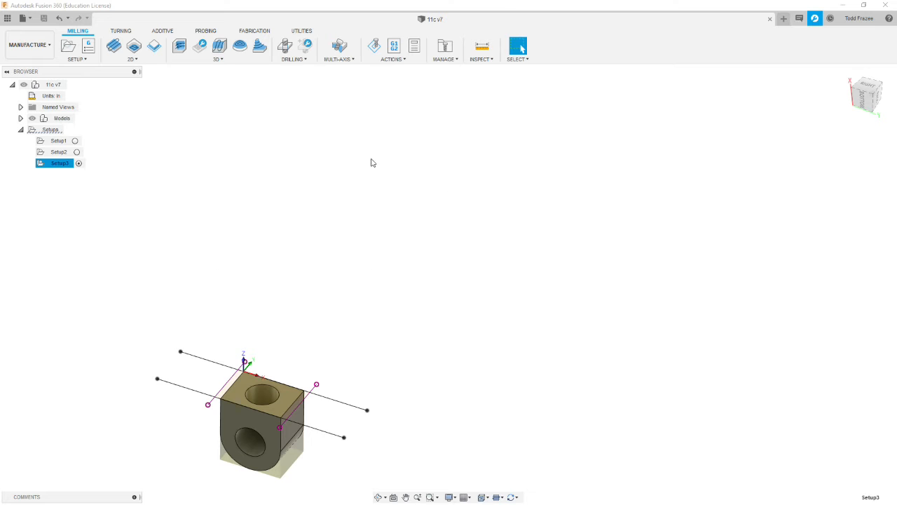
- Select Setup1 and examine how the part and work coordinate origin sit within its long bar stock
{"action": "left_click", "coordinate": [59, 140]}
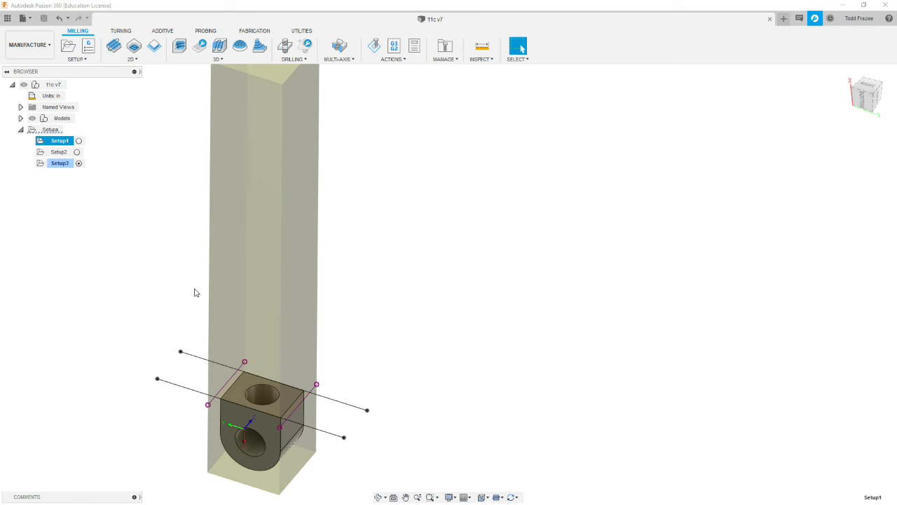
{"action": "middle_click_drag", "start_coordinate": [177, 299], "coordinate": [230, 281], "text": "shift"}
{"action": "scroll", "coordinate": [229, 284], "scroll_direction": "down", "scroll_amount": 5}
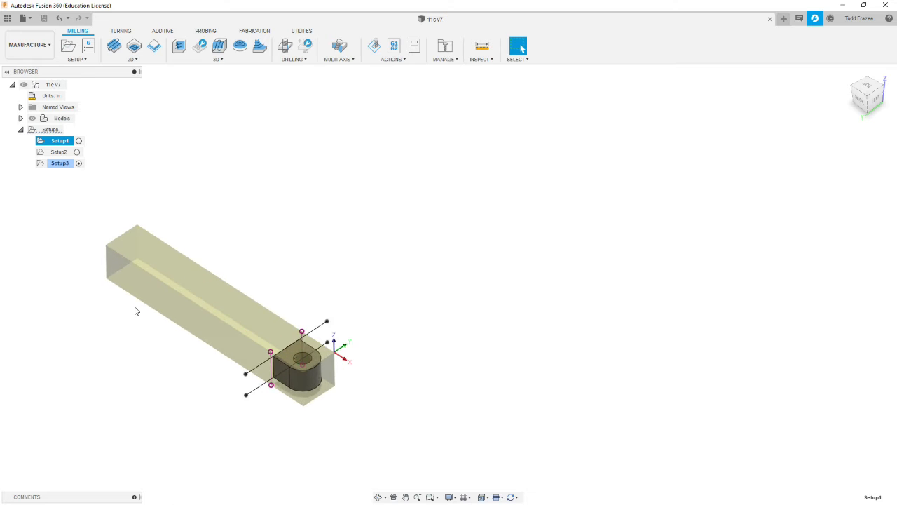
{"action": "middle_click_drag", "start_coordinate": [341, 285], "coordinate": [370, 261], "text": "shift"}
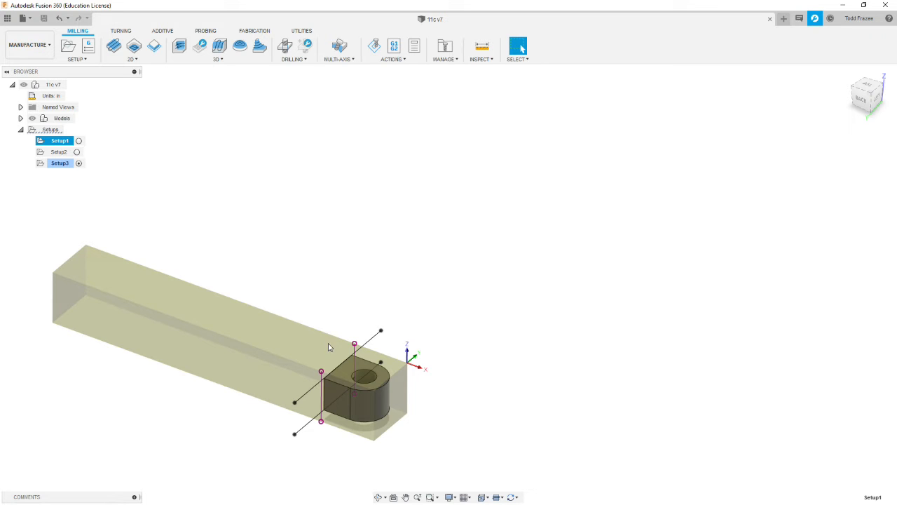
{"action": "scroll", "coordinate": [419, 406], "scroll_direction": "down", "scroll_amount": 3}
{"action": "scroll", "coordinate": [419, 406], "scroll_direction": "up", "scroll_amount": 4}
{"action": "scroll", "coordinate": [391, 415], "scroll_direction": "up", "scroll_amount": 3}
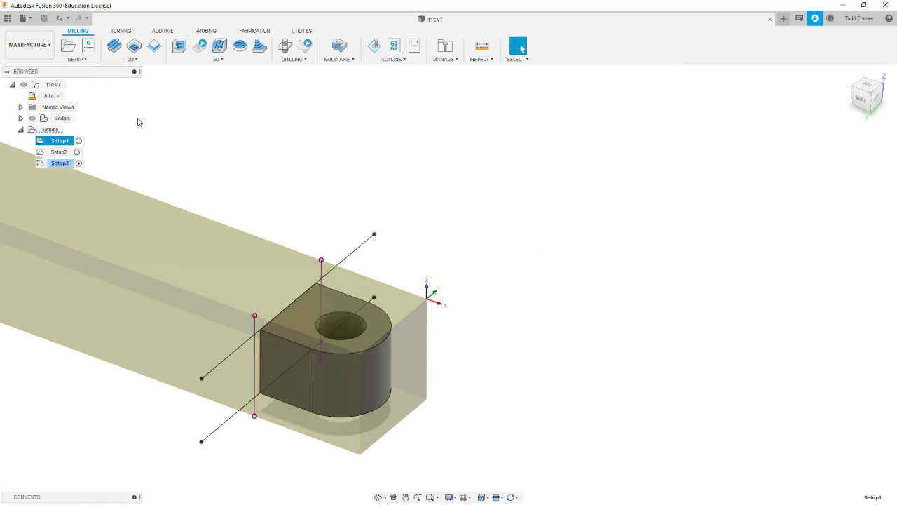
- Start a 2D Contour operation in Setup1 using tool 2, the 1/2" flat end mill (1/2 x 1.25 x3) from the TCOSE library
{"action": "left_click", "coordinate": [136, 61]}
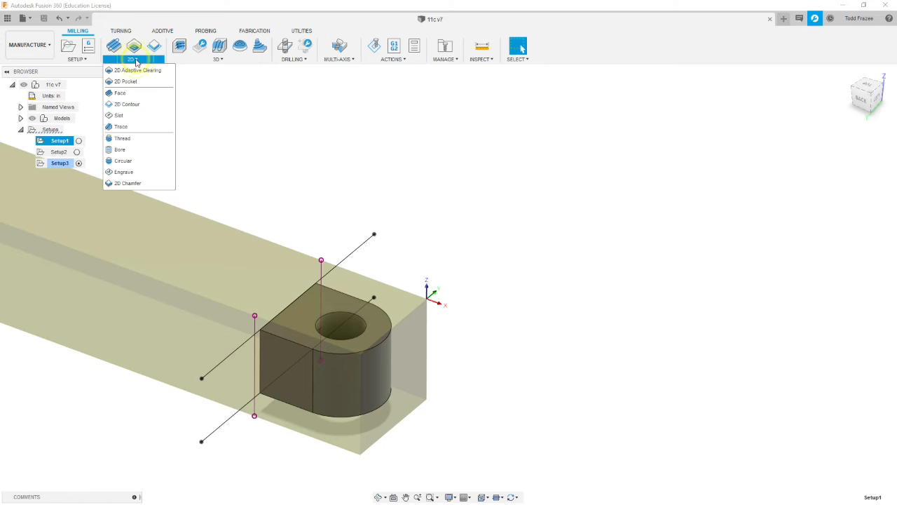
{"action": "left_click", "coordinate": [128, 105]}
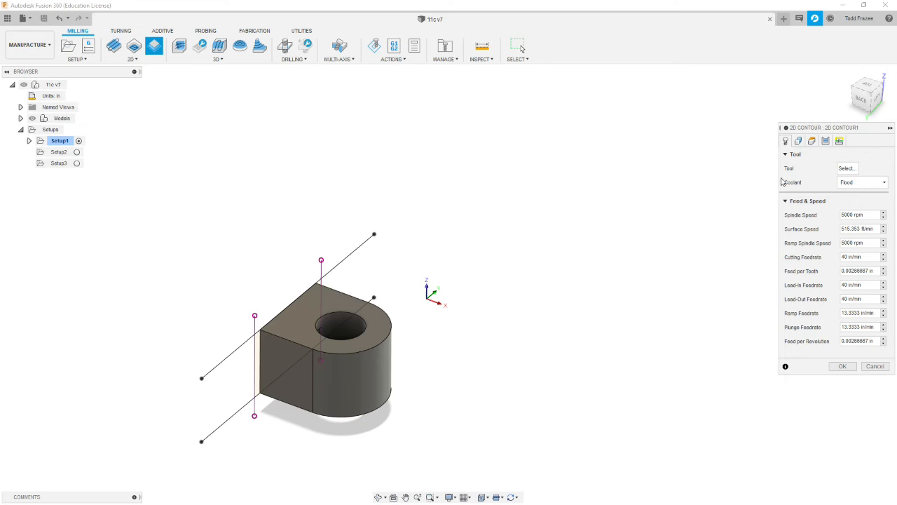
{"action": "left_click", "coordinate": [846, 168]}
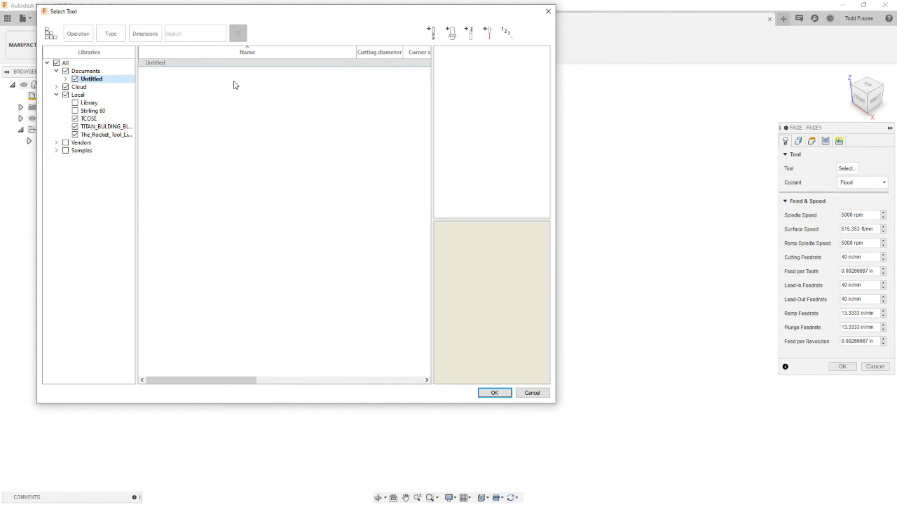
{"action": "left_click", "coordinate": [89, 118]}
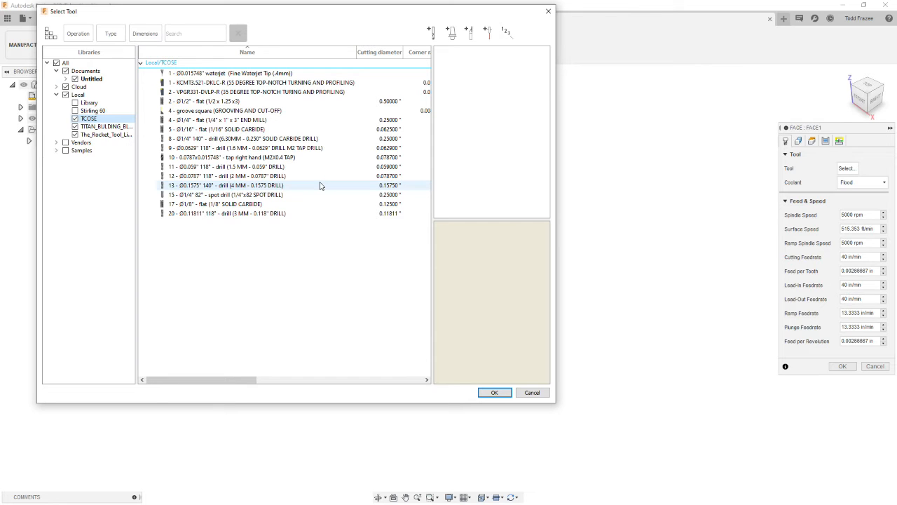
{"action": "left_click", "coordinate": [200, 102]}
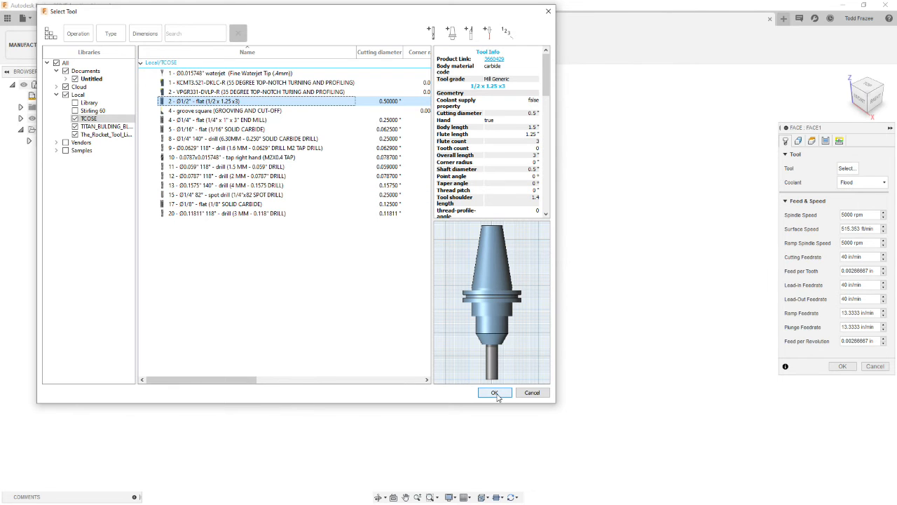
{"action": "left_click", "coordinate": [494, 394]}
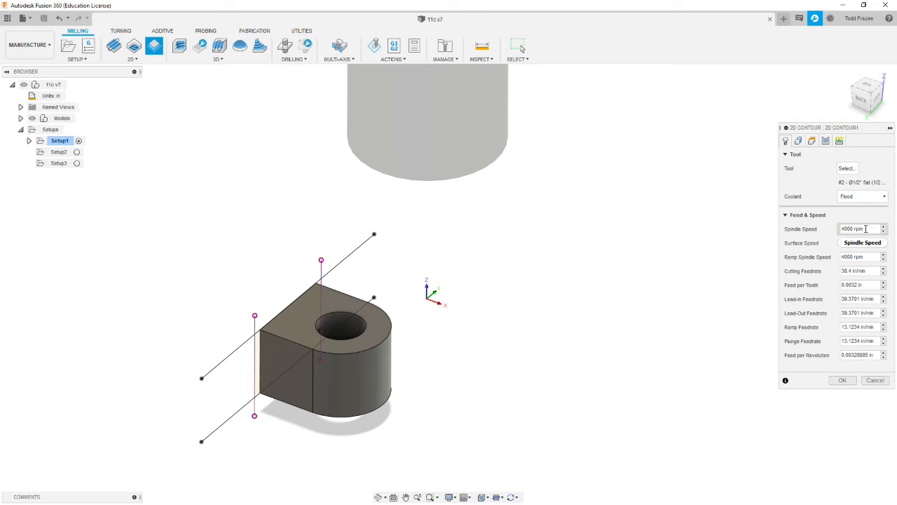
- Set the contour's cutting, lead-in and lead-out feedrates to 30 in/min and its ramp and plunge feedrates to 15 in/min
{"action": "left_click", "coordinate": [869, 270]}
{"action": "type", "text": "30"}
{"action": "key", "text": "Tab"}
{"action": "key", "text": "Tab"}
{"action": "type", "text": "30"}
{"action": "key", "text": "Tab"}
{"action": "type", "text": "30"}
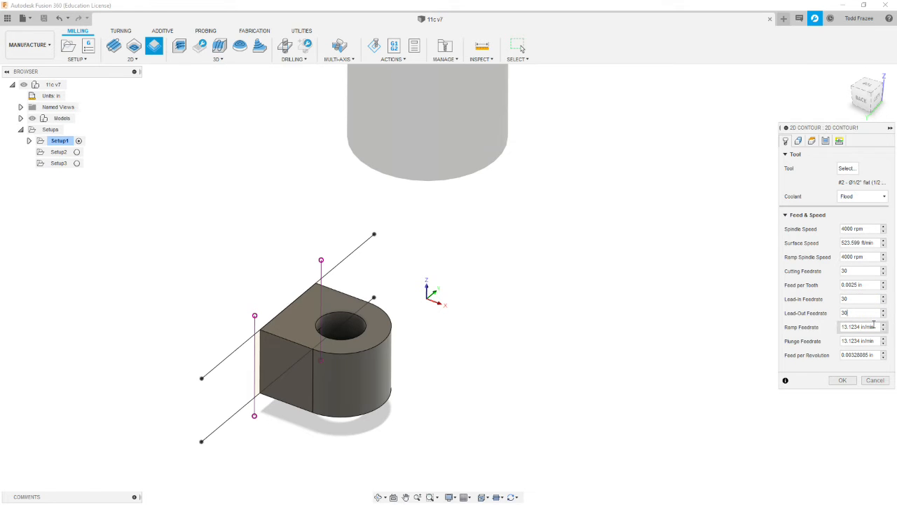
{"action": "left_click", "coordinate": [872, 325]}
{"action": "type", "text": "15"}
{"action": "key", "text": "Tab"}
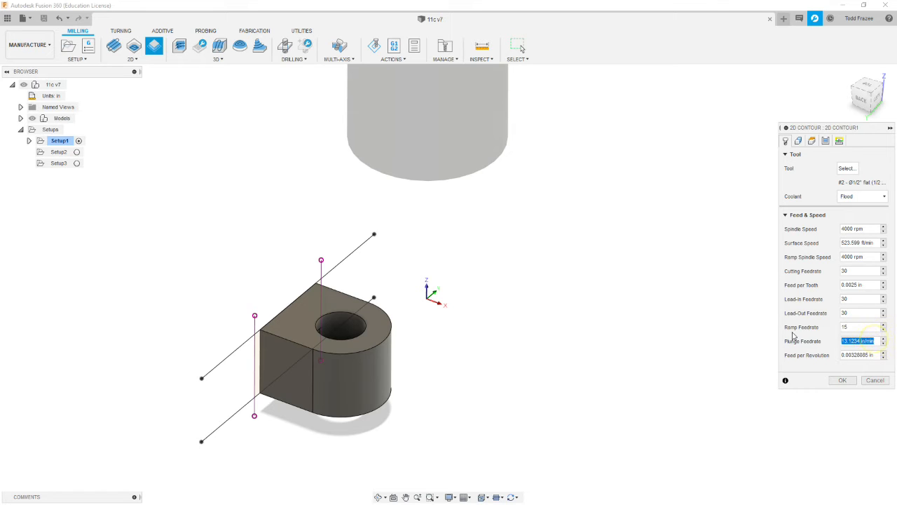
{"action": "type", "text": "15"}
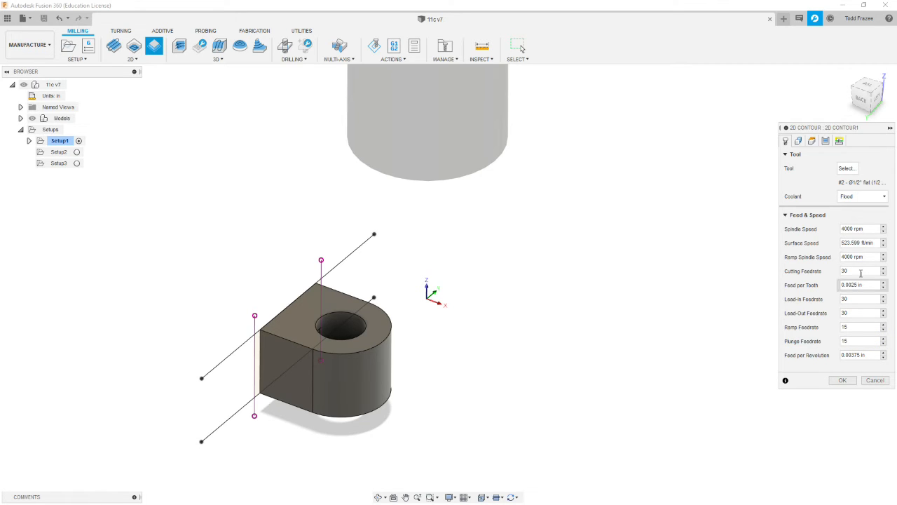
- Select the upper sketch line along the part's flat end as the machining contour and check the height planes
{"action": "left_click", "coordinate": [799, 141]}
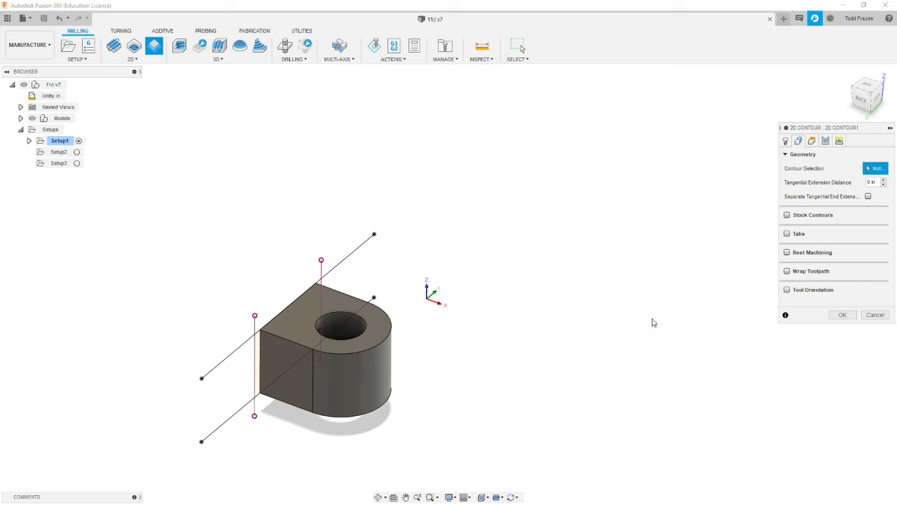
{"action": "left_click", "coordinate": [371, 243]}
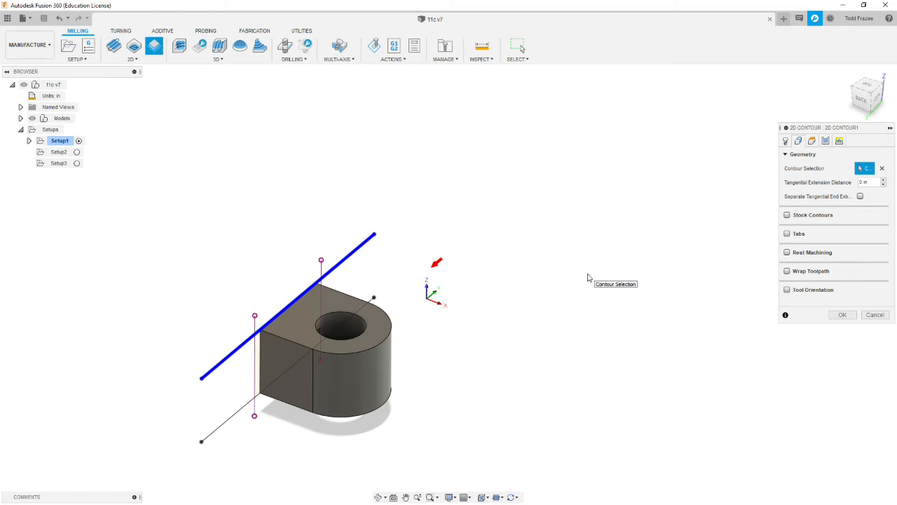
{"action": "left_click", "coordinate": [812, 141]}
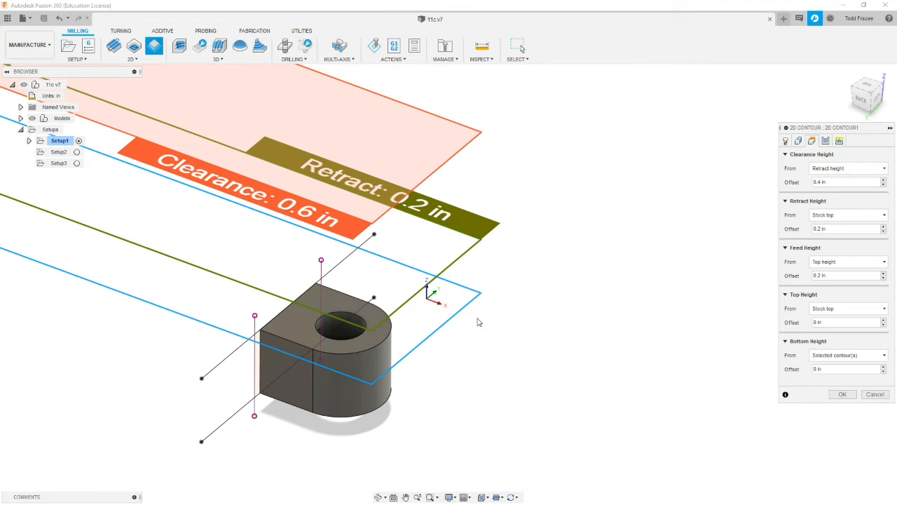
{"action": "middle_click_drag", "start_coordinate": [467, 338], "coordinate": [434, 298], "text": "shift"}
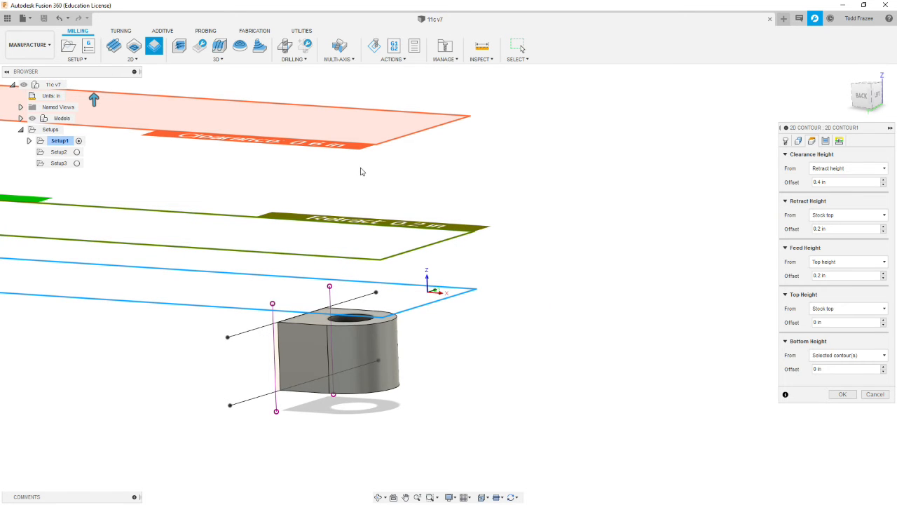
{"action": "middle_click_drag", "start_coordinate": [545, 251], "coordinate": [546, 276], "text": "shift"}
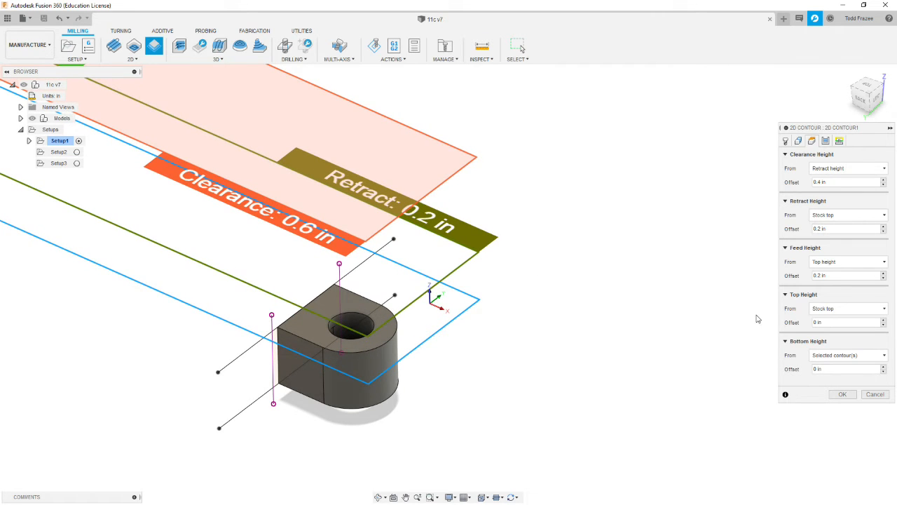
- Set the compensation type to Wear, enable roughing passes, and set the finishing stepover to 0.02 in
{"action": "left_click", "coordinate": [826, 141]}
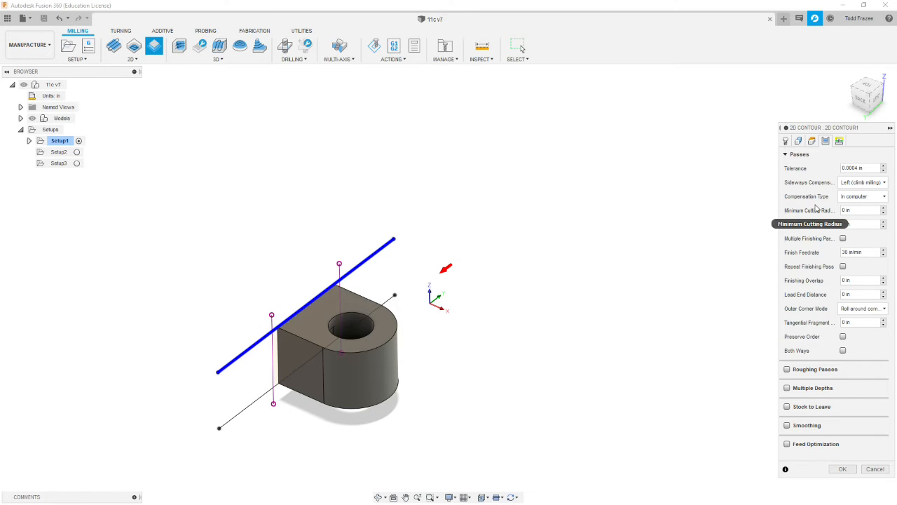
{"action": "left_click", "coordinate": [886, 198]}
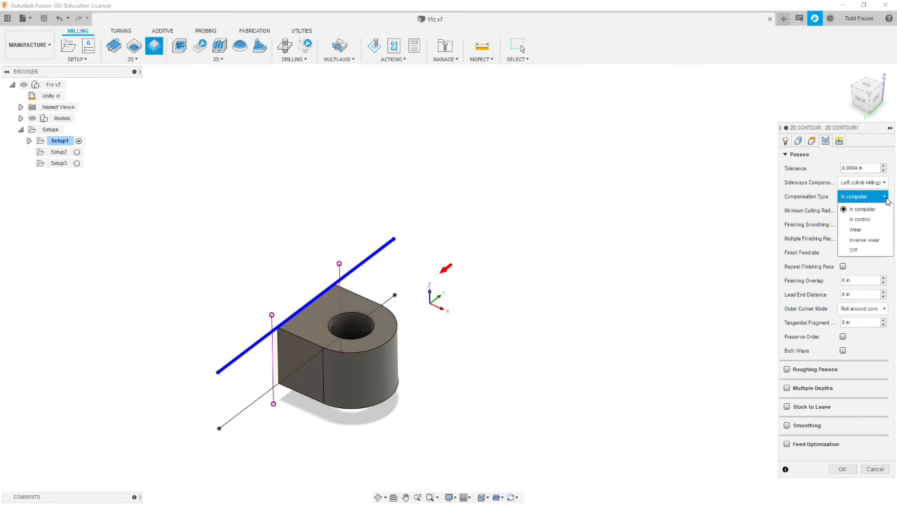
{"action": "left_click", "coordinate": [855, 229]}
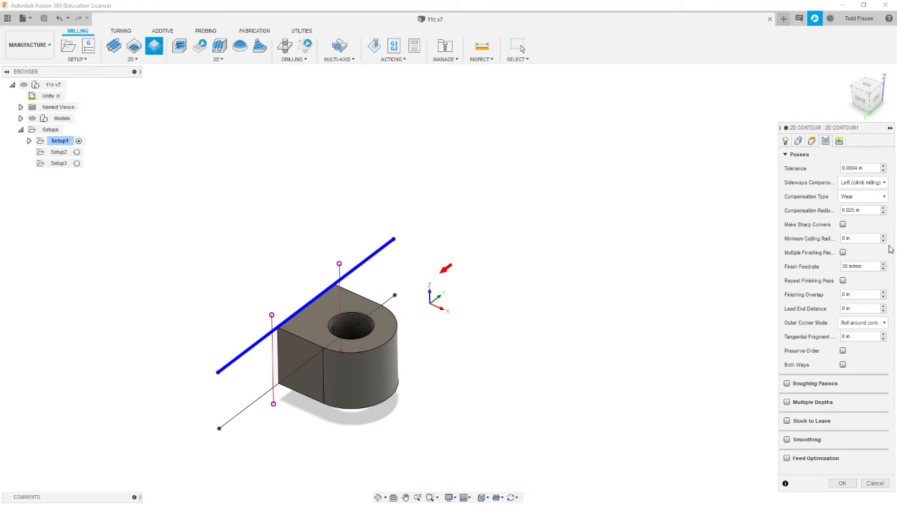
{"action": "left_click", "coordinate": [787, 383]}
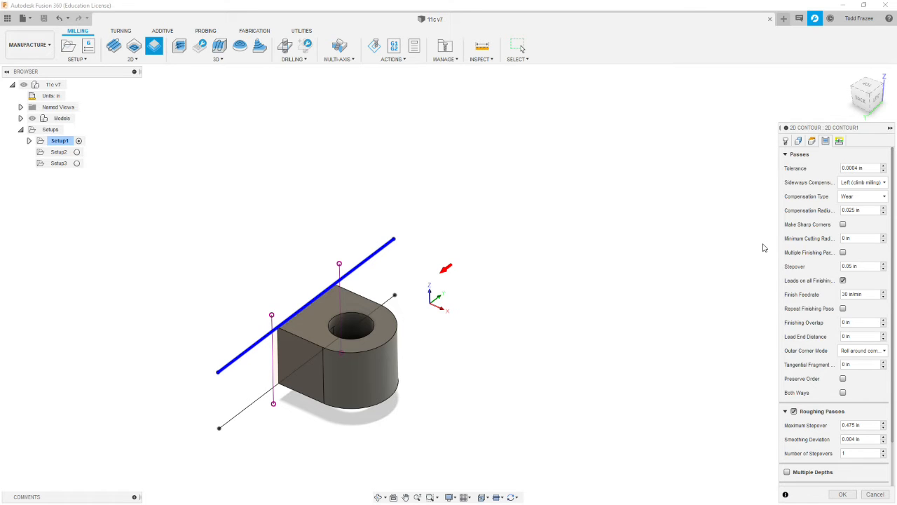
{"action": "left_click", "coordinate": [861, 266]}
{"action": "key", "text": "BackSpace"}
{"action": "left_click_drag", "start_coordinate": [874, 132], "coordinate": [849, 75]}
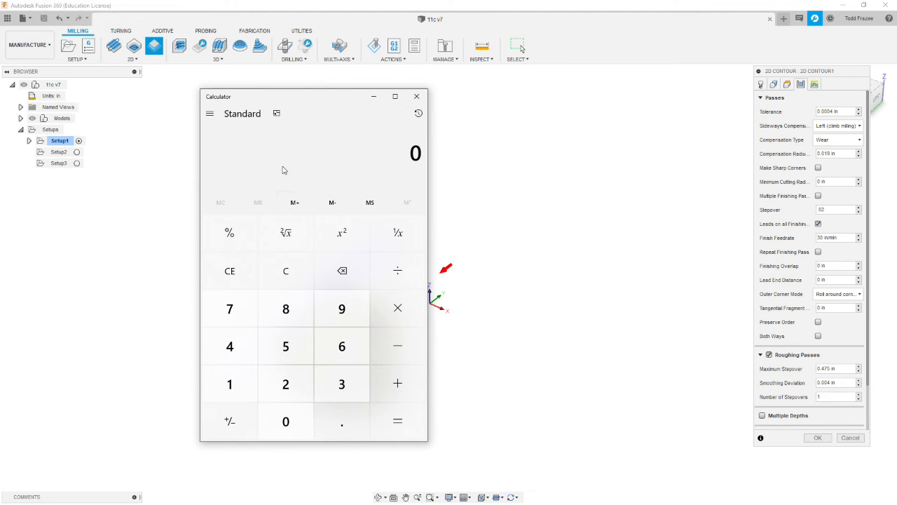
- Calculate 0.5 × 0.8 in the Calculator, then set the maximum roughing stepover to 0.4 in with 2 stepovers
{"action": "type", "text": ".5"}
{"action": "key", "text": "asterisk"}
{"action": "type", "text": ".8"}
{"action": "key", "text": "Return"}
{"action": "left_click", "coordinate": [839, 370]}
{"action": "left_click_drag", "start_coordinate": [846, 369], "coordinate": [782, 366]}
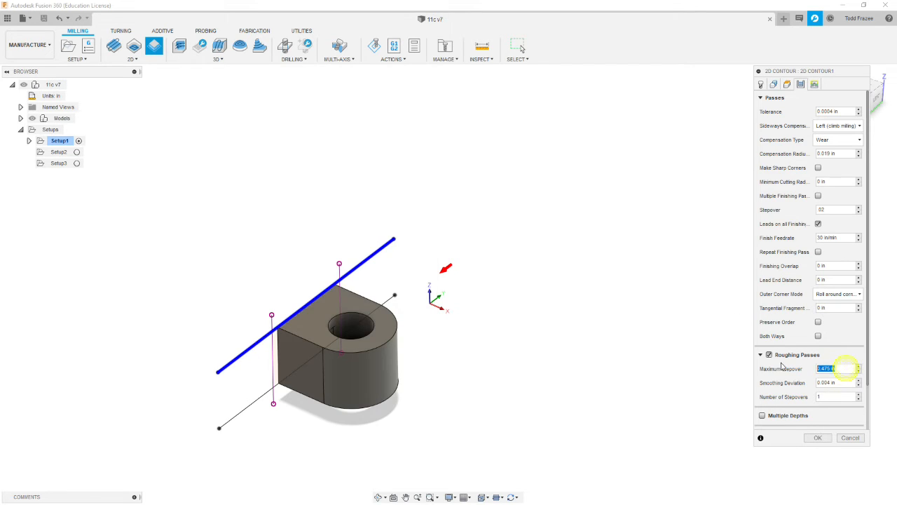
{"action": "key", "text": "BackSpace"}
{"action": "type", "text": "4"}
{"action": "left_click_drag", "start_coordinate": [829, 397], "coordinate": [777, 402]}
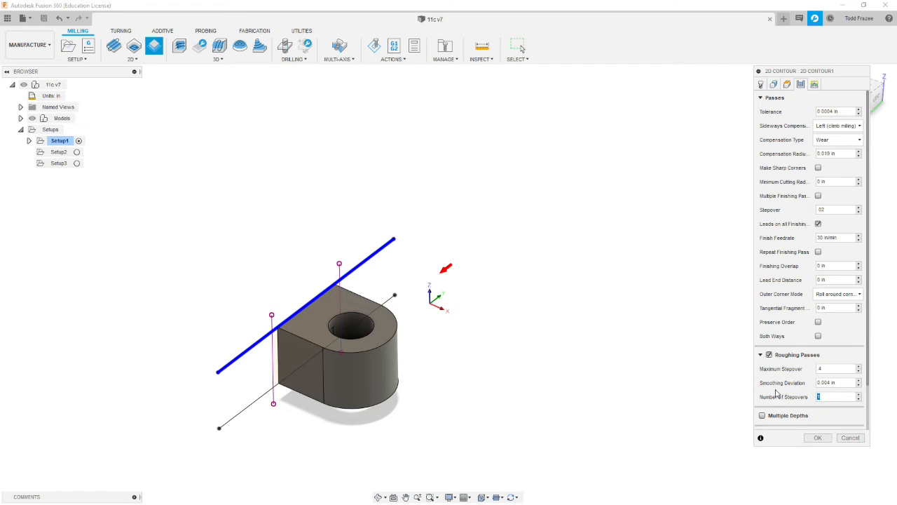
{"action": "type", "text": "2"}
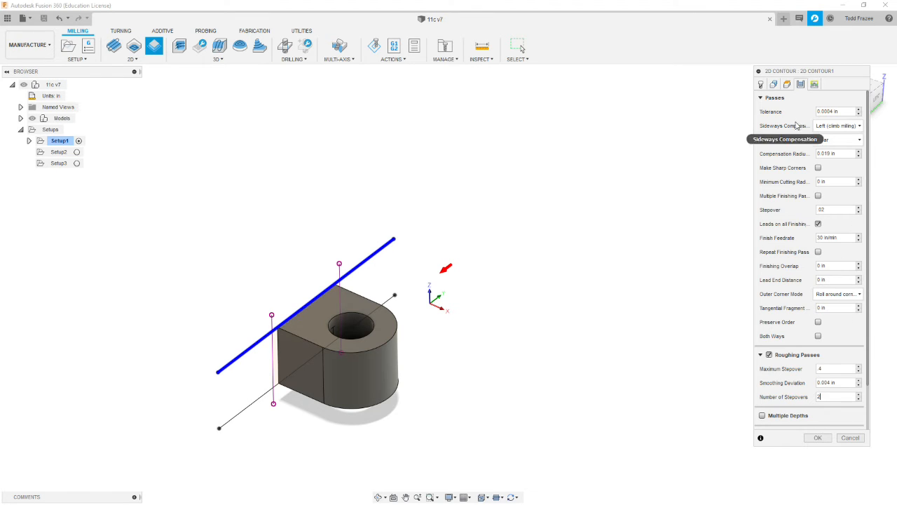
- Enable multiple depths with 0.2 in maximum roughing stepdown, one 0.01 in finishing stepdown, finishing only at final depth, and even stepdowns
{"action": "left_click", "coordinate": [761, 98]}
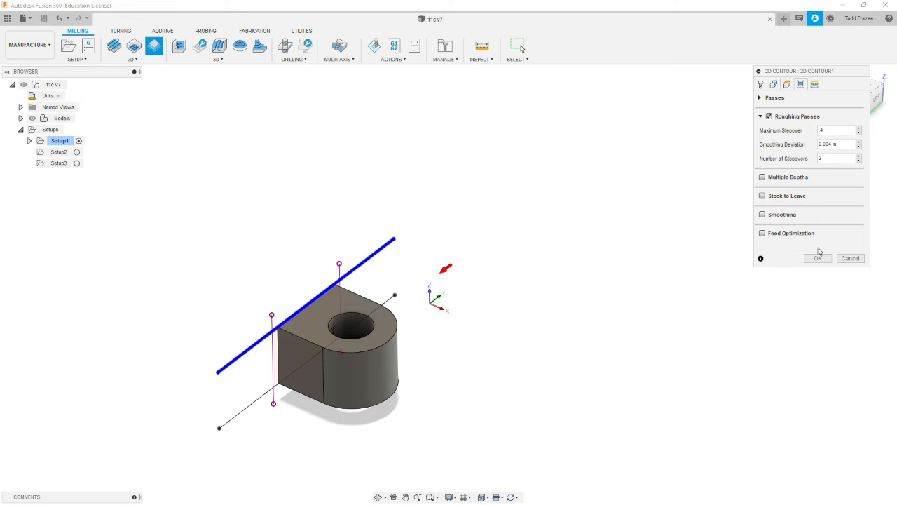
{"action": "left_click", "coordinate": [763, 177]}
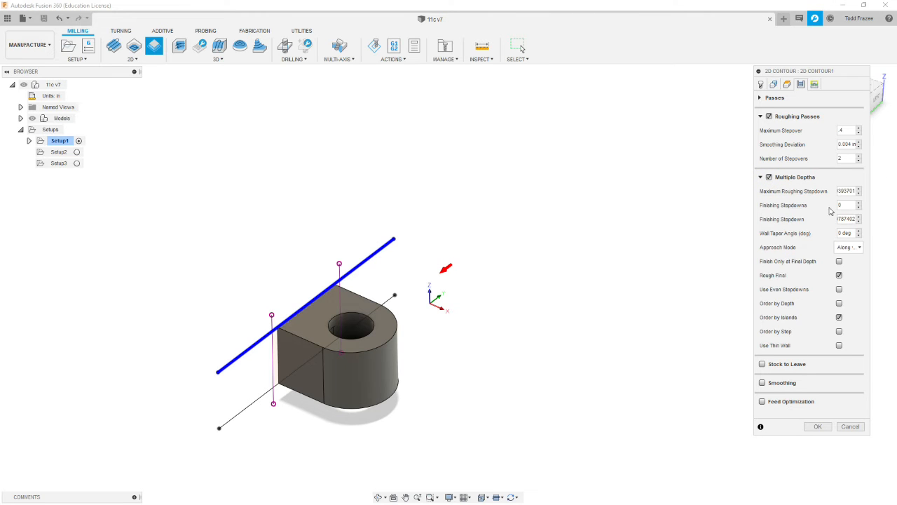
{"action": "left_click", "coordinate": [847, 191]}
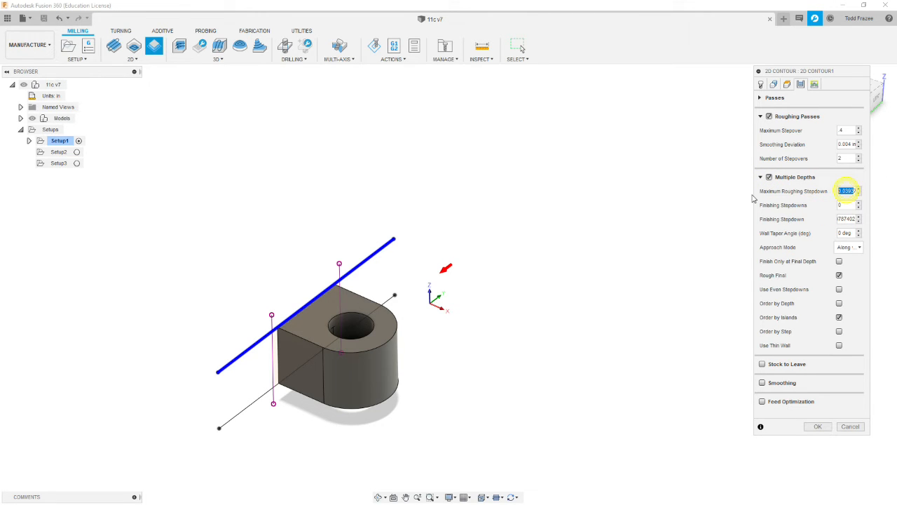
{"action": "key", "text": "BackSpace"}
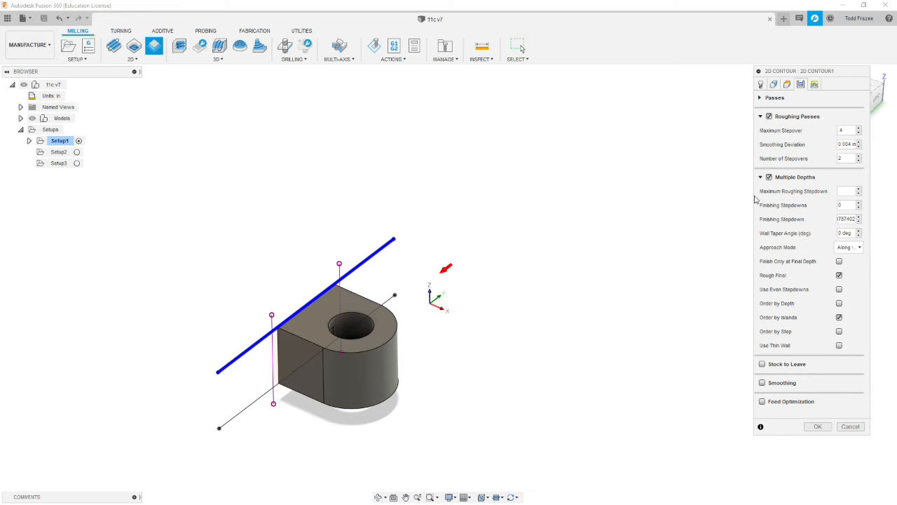
{"action": "type", "text": "2"}
{"action": "left_click", "coordinate": [845, 204]}
{"action": "type", "text": "1"}
{"action": "left_click", "coordinate": [845, 219]}
{"action": "left_click_drag", "start_coordinate": [840, 220], "coordinate": [896, 222]}
{"action": "type", "text": ".01"}
{"action": "left_click", "coordinate": [840, 261]}
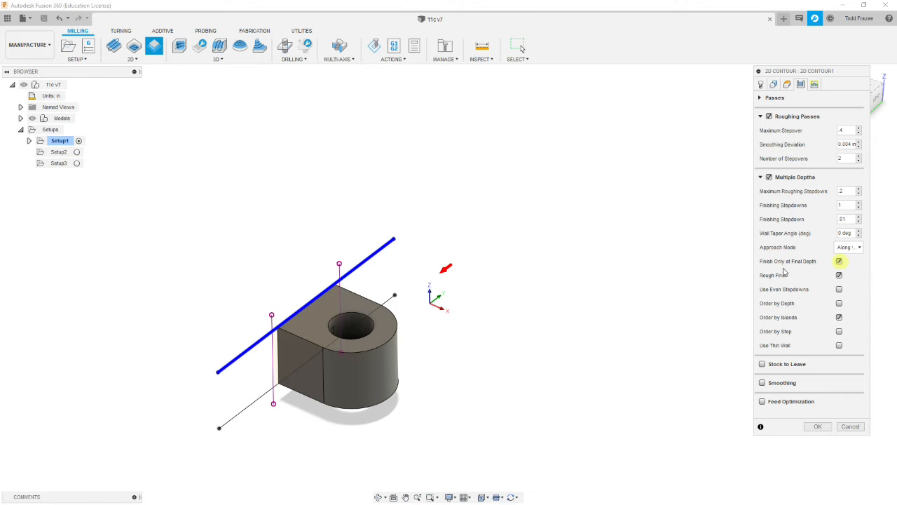
{"action": "left_click", "coordinate": [839, 288]}
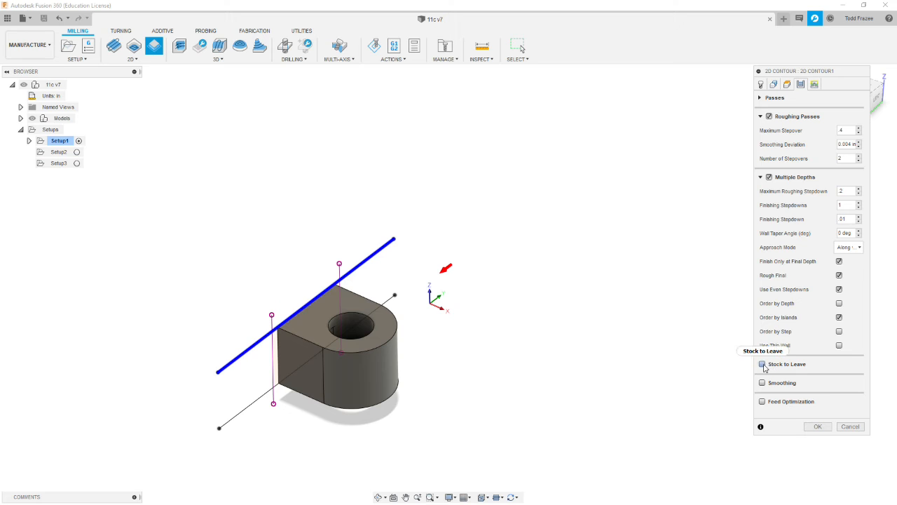
- Enable stock to leave with a radial value of -0.15 in and an axial value of 0
{"action": "mouse_move", "coordinate": [763, 368]}
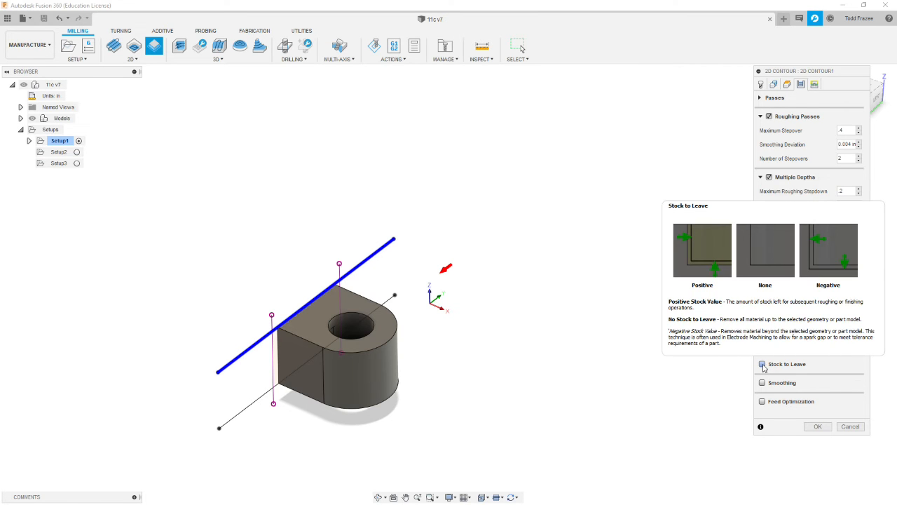
{"action": "left_click", "coordinate": [762, 365]}
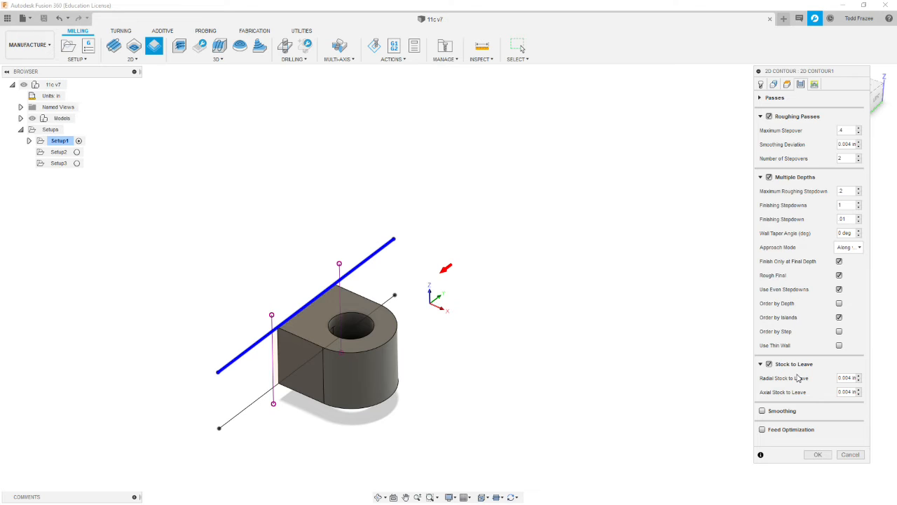
{"action": "left_click", "coordinate": [837, 392]}
{"action": "type", "text": "0"}
{"action": "left_click", "coordinate": [847, 378]}
{"action": "triple_click", "coordinate": [840, 378]}
{"action": "type", "text": "-.15"}
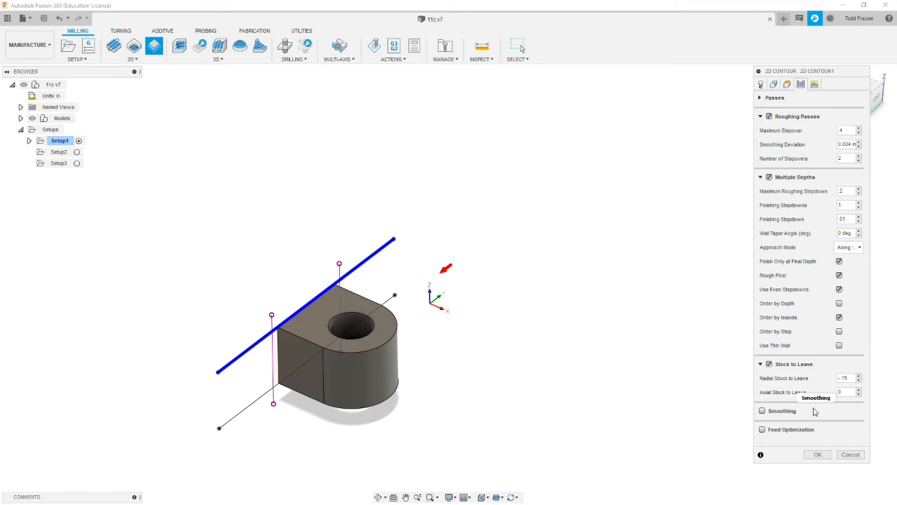
{"action": "mouse_move", "coordinate": [815, 411]}
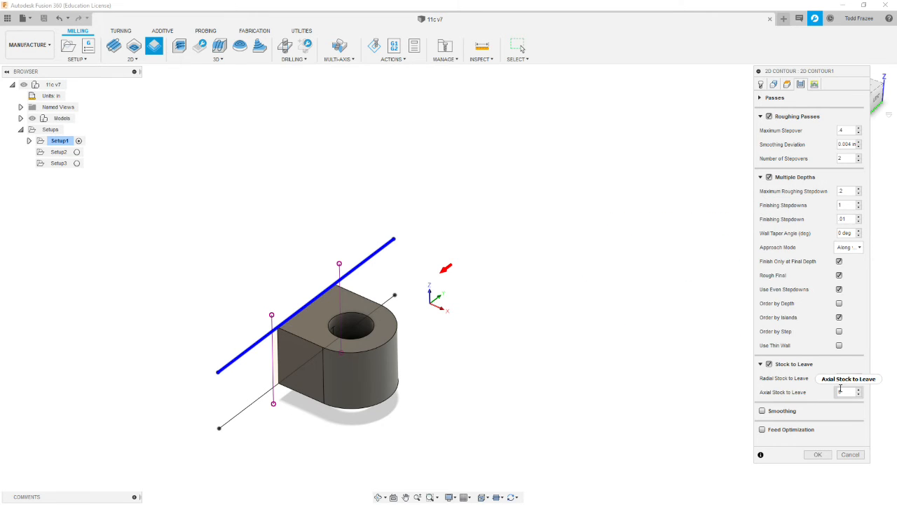
- Set the horizontal lead-in radius and sweep angle to 0 and the linear lead-in distance to 0.1 in, and generate the contour toolpath
{"action": "left_click", "coordinate": [814, 85]}
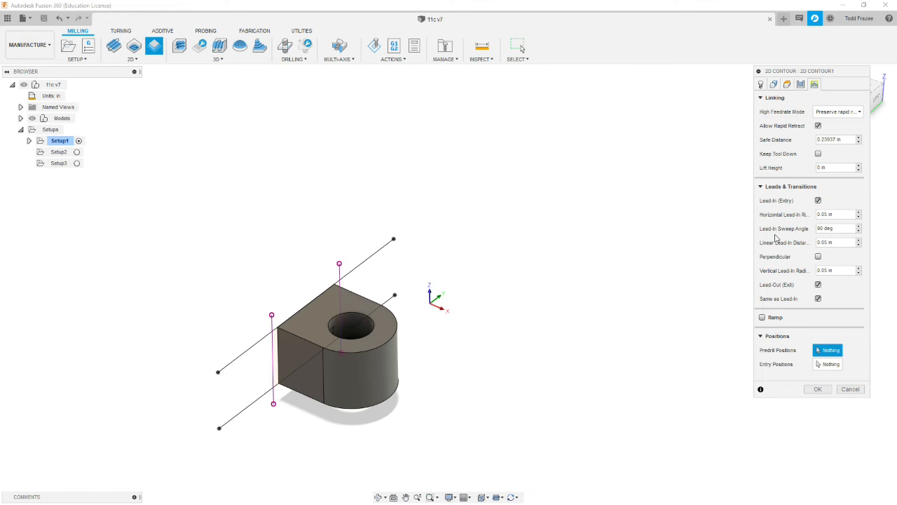
{"action": "left_click_drag", "start_coordinate": [841, 215], "coordinate": [777, 240]}
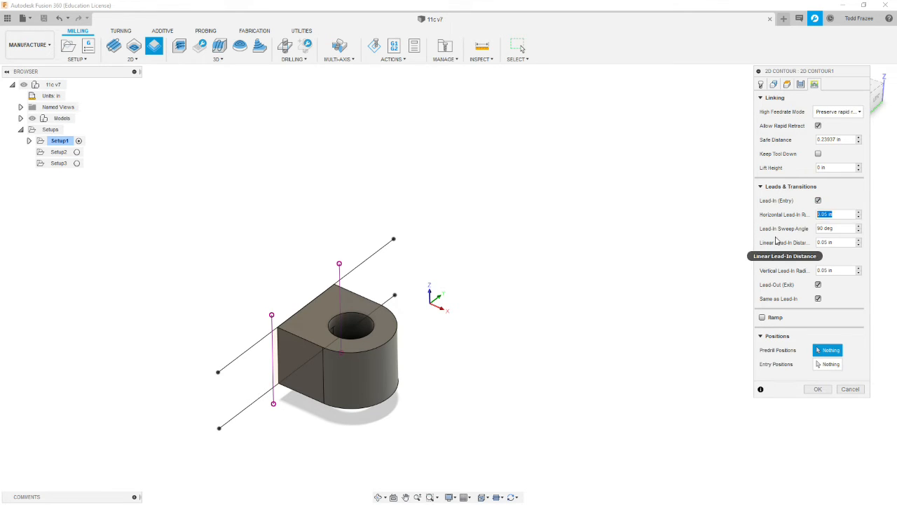
{"action": "type", "text": "0"}
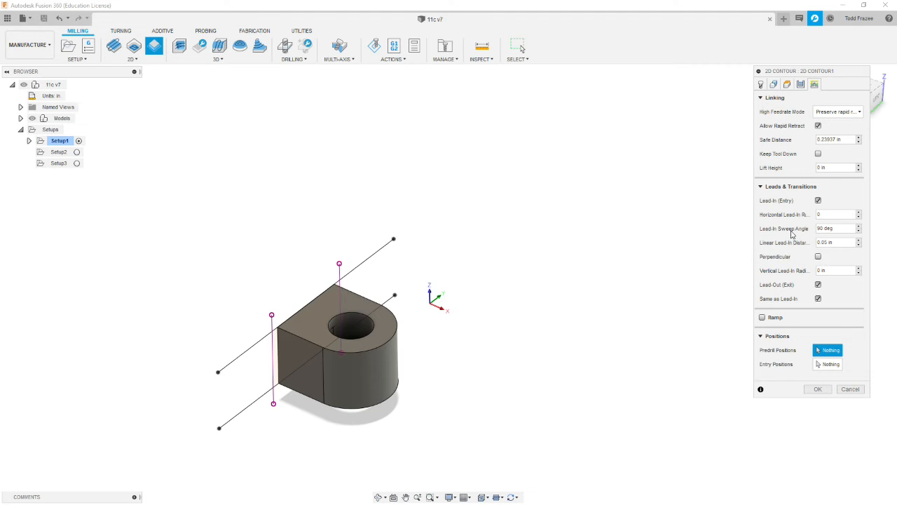
{"action": "key", "text": "Tab"}
{"action": "type", "text": "0"}
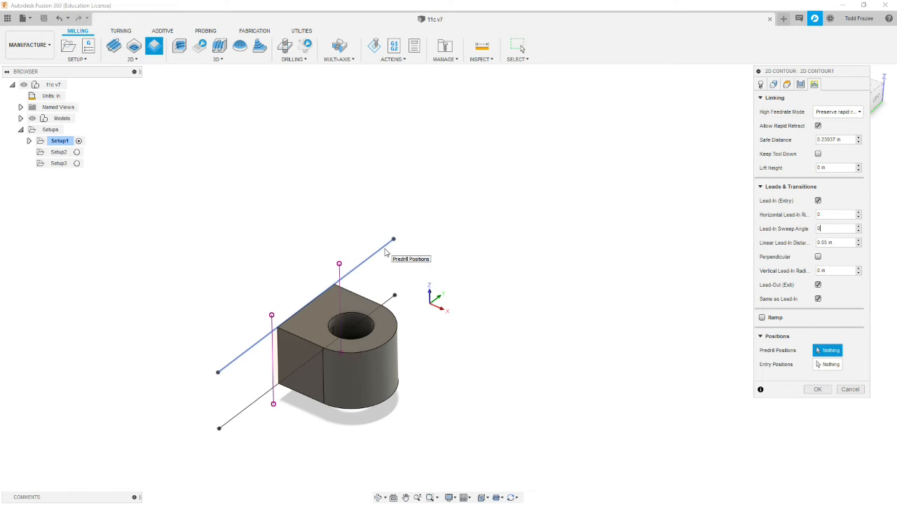
{"action": "left_click", "coordinate": [838, 242]}
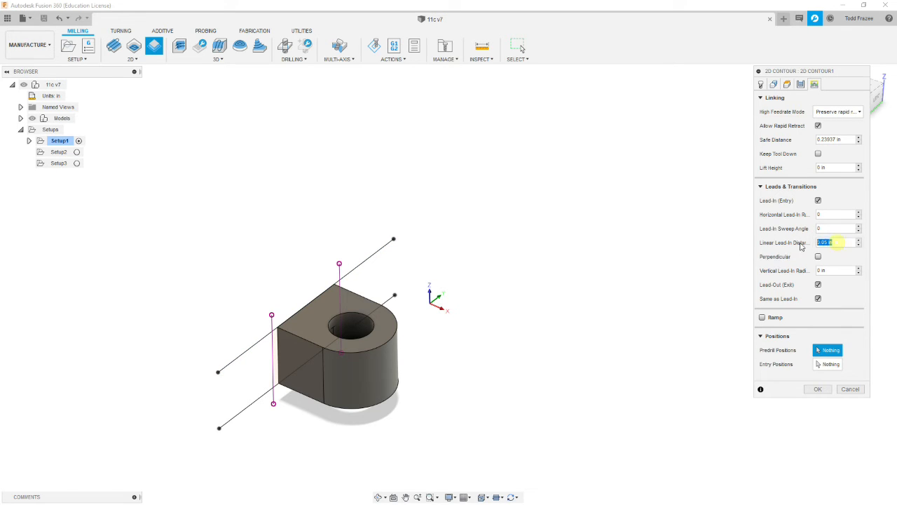
{"action": "type", "text": "1"}
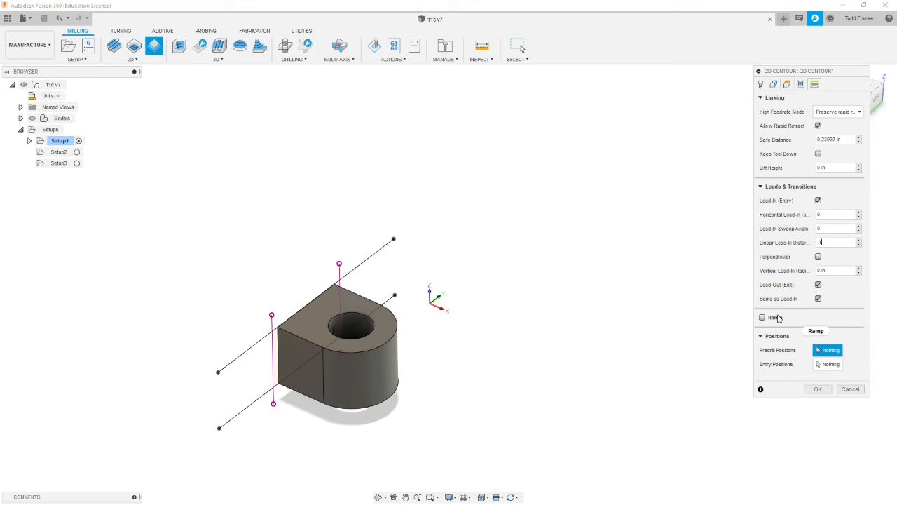
{"action": "left_click", "coordinate": [817, 388]}
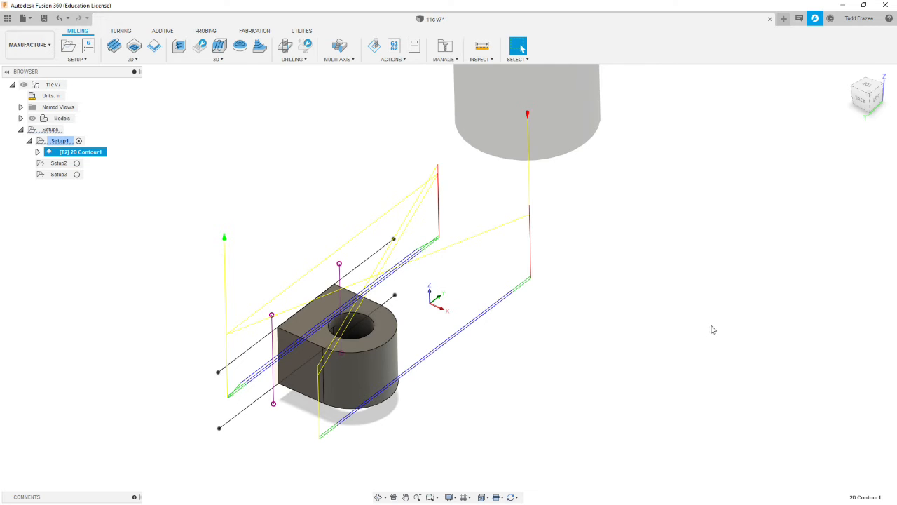
- Simulate Setup1's 2D contour toolpath with the stock displayed to check the cut at the end of the bar
{"action": "middle_click_drag", "start_coordinate": [516, 316], "coordinate": [542, 278], "text": "shift"}
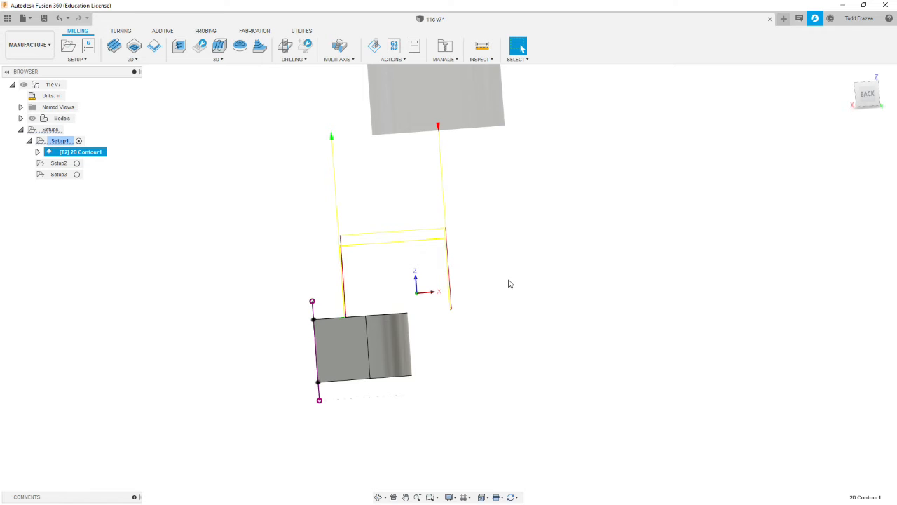
{"action": "mouse_move", "coordinate": [475, 297]}
{"action": "middle_mouse_down", "text": "shift"}
{"action": "mouse_move", "coordinate": [467, 282]}
{"action": "mouse_move", "coordinate": [476, 293]}
{"action": "mouse_move", "coordinate": [471, 301]}
{"action": "middle_mouse_up", "text": "shift"}
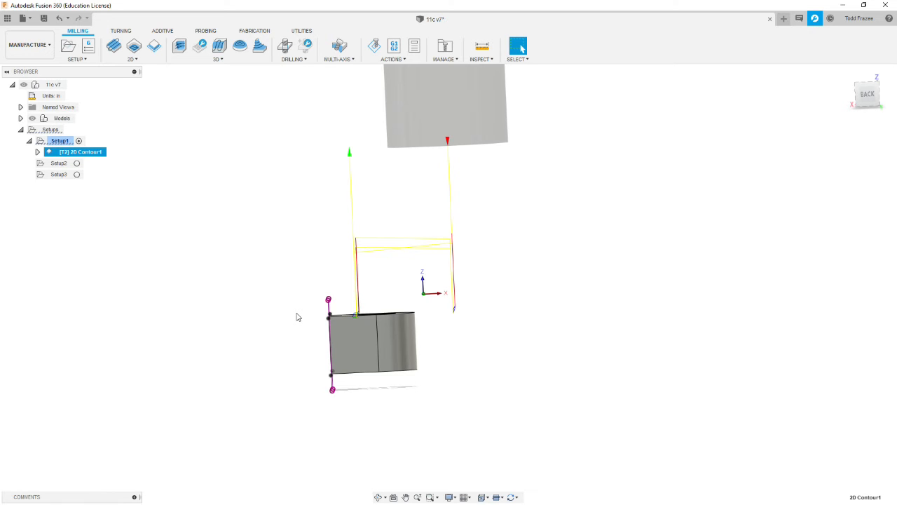
{"action": "middle_click_drag", "start_coordinate": [519, 321], "coordinate": [488, 325], "text": "shift"}
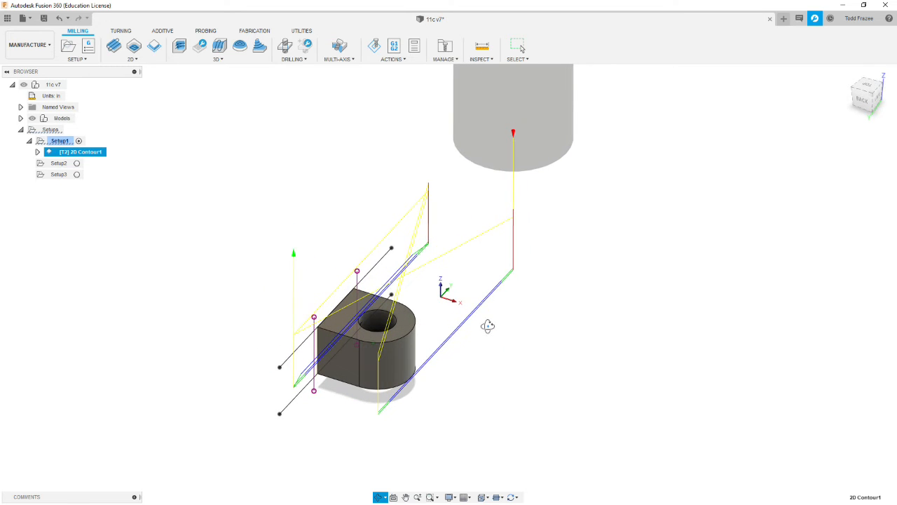
{"action": "key", "text": "Escape"}
{"action": "left_click", "coordinate": [553, 353]}
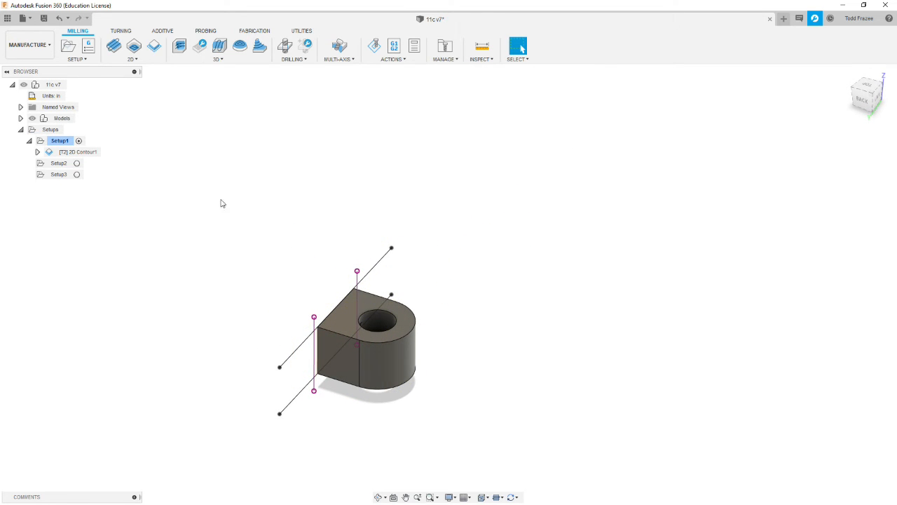
{"action": "left_click", "coordinate": [374, 46]}
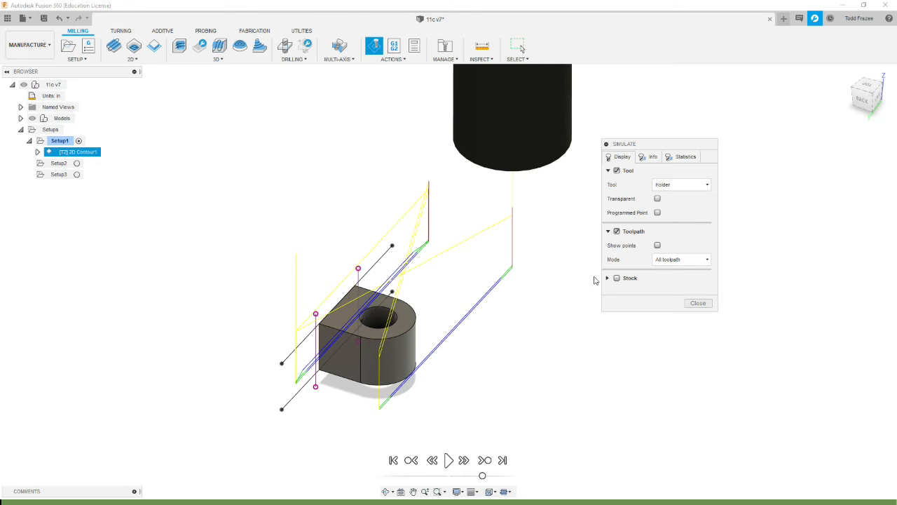
{"action": "left_click", "coordinate": [617, 277]}
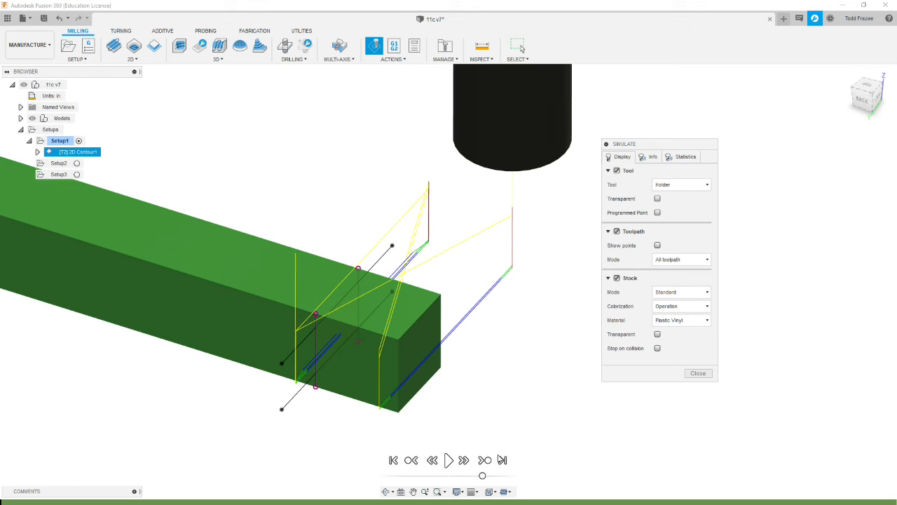
{"action": "left_click_drag", "start_coordinate": [482, 475], "coordinate": [473, 478]}
{"action": "left_click", "coordinate": [447, 460]}
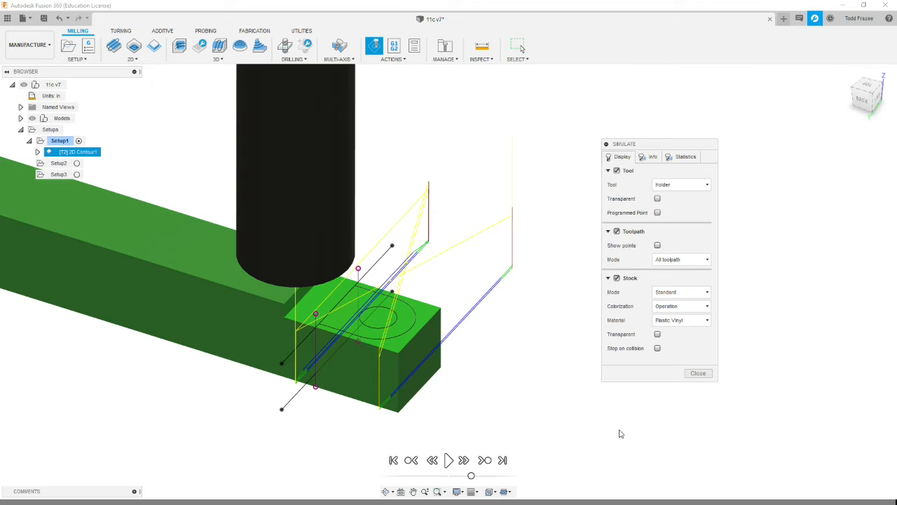
- Hide the tool in the simulation to inspect the machined step, show it again, and close the simulation
{"action": "left_click", "coordinate": [616, 171]}
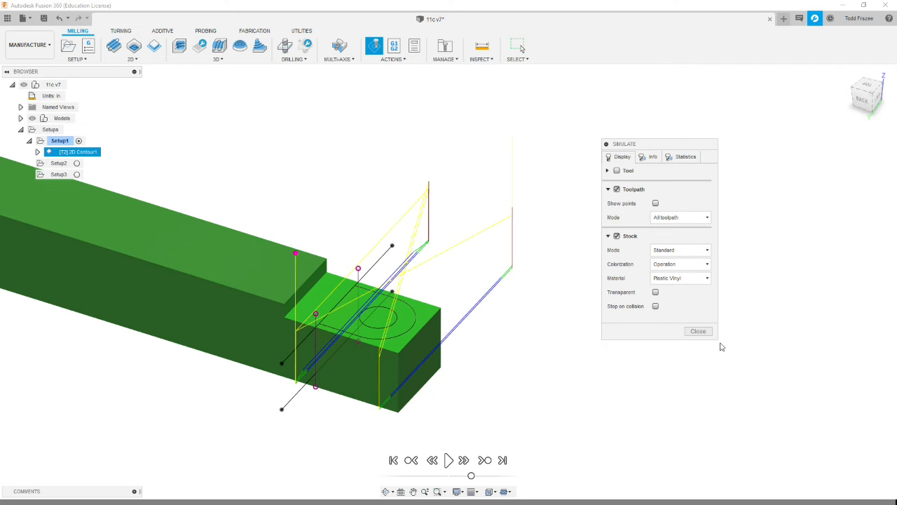
{"action": "left_click", "coordinate": [617, 170]}
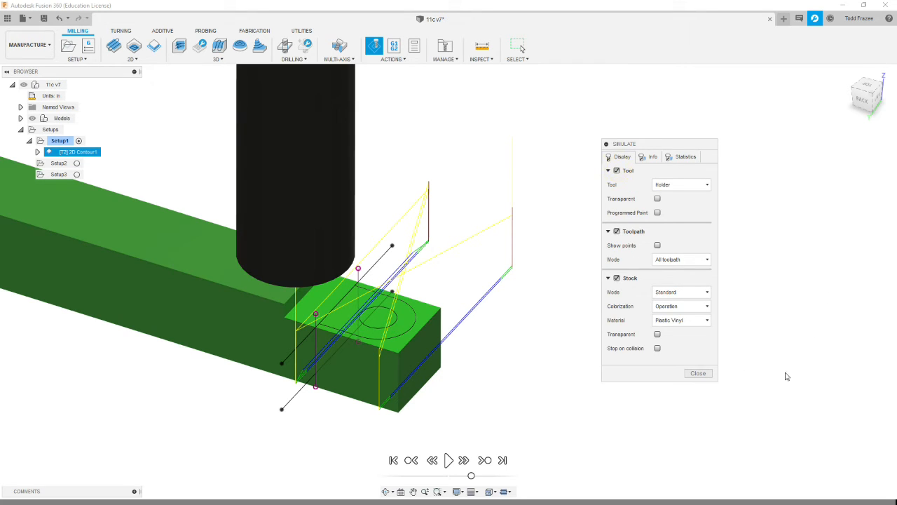
{"action": "left_click", "coordinate": [698, 373]}
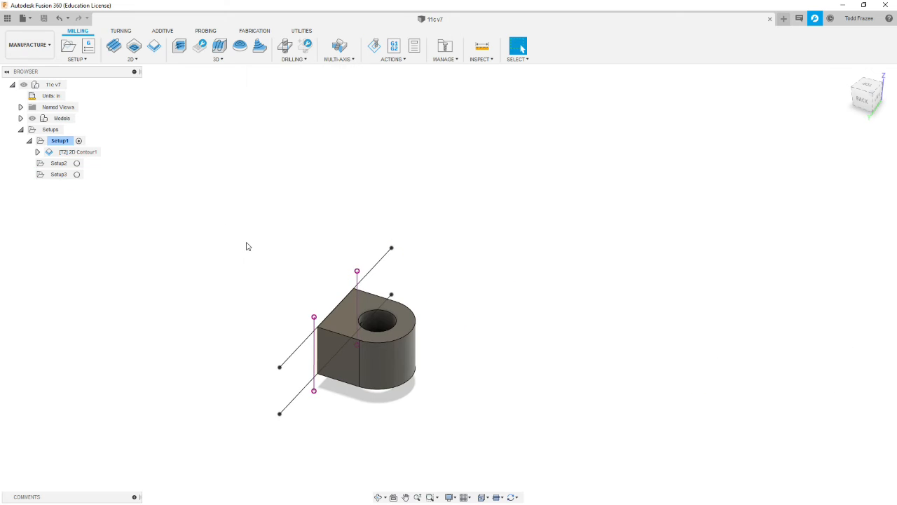
- Copy the 2D contour operation from Setup1 and paste it into Setup2
{"action": "left_click", "coordinate": [29, 141]}
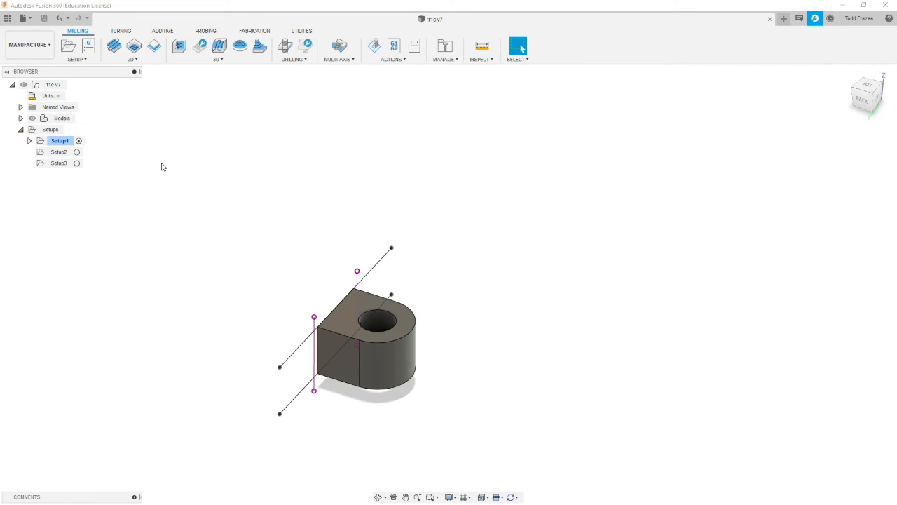
{"action": "left_click", "coordinate": [29, 141]}
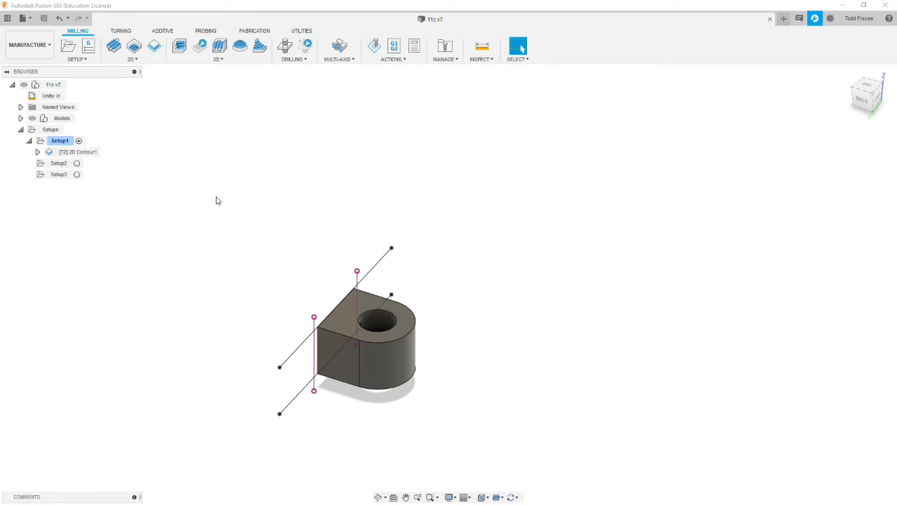
{"action": "left_click", "coordinate": [84, 152]}
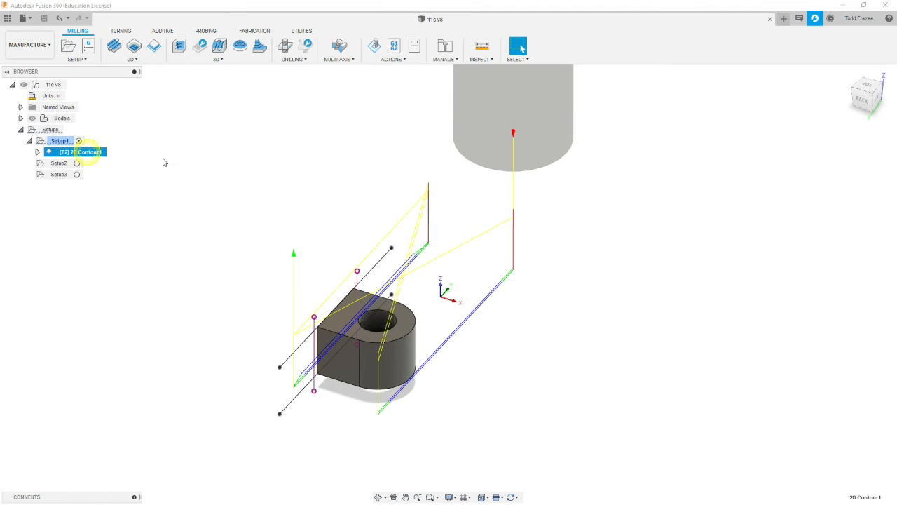
{"action": "right_click", "coordinate": [92, 154]}
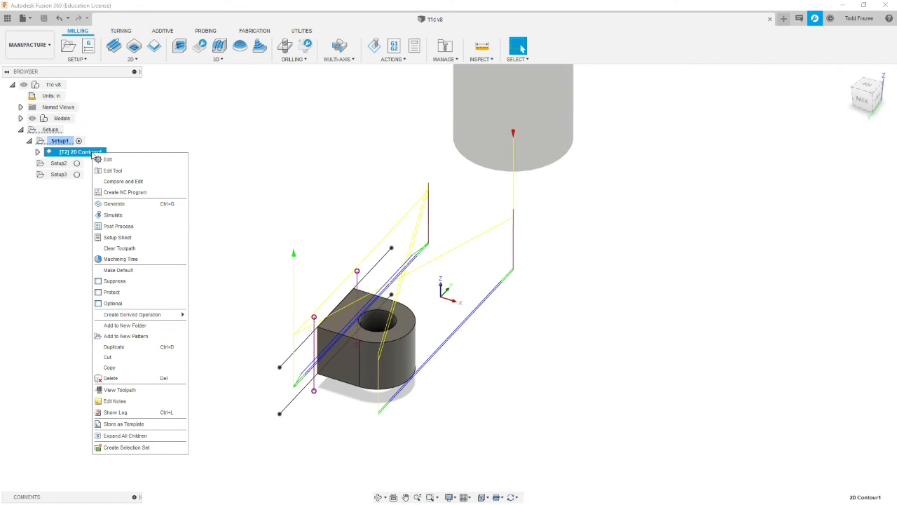
{"action": "left_click", "coordinate": [120, 368]}
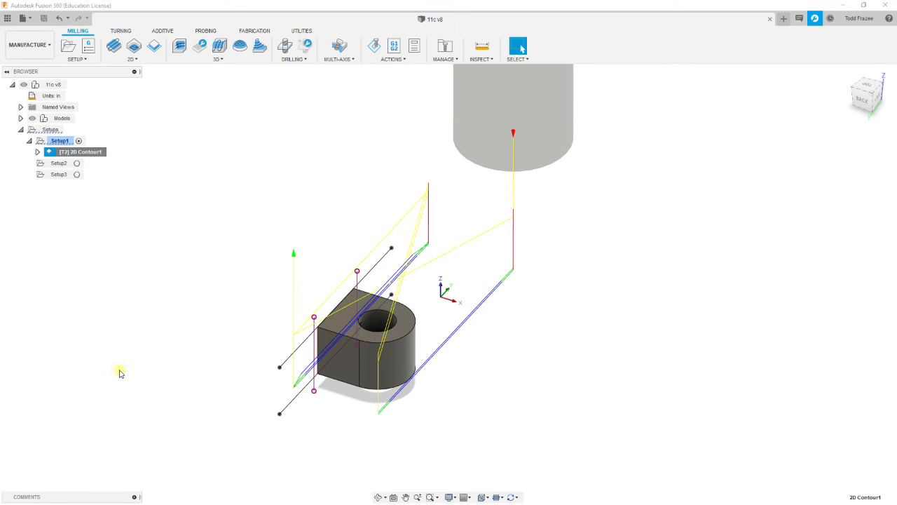
{"action": "left_click", "coordinate": [58, 163]}
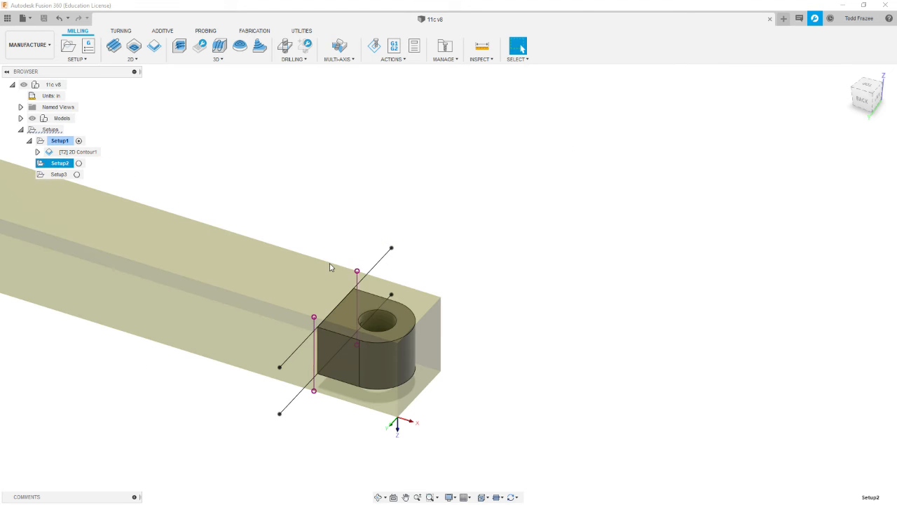
{"action": "right_click", "coordinate": [60, 167]}
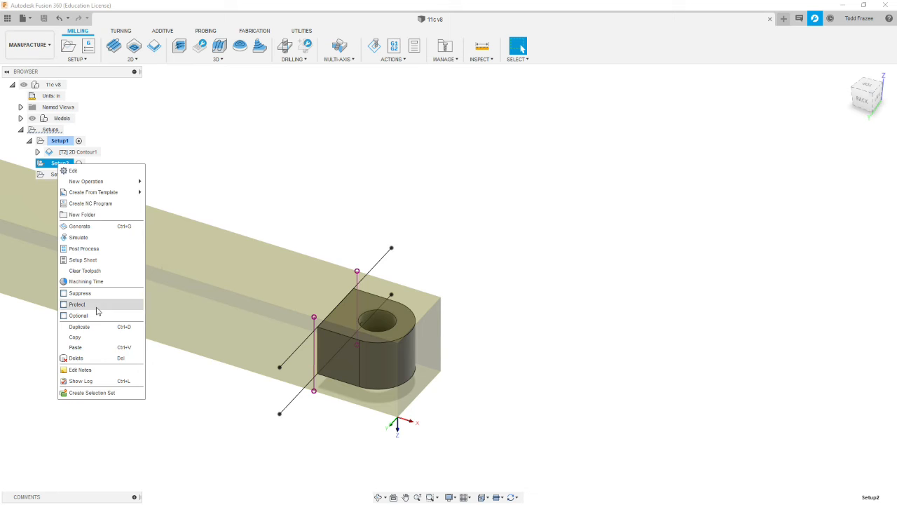
{"action": "left_click", "coordinate": [79, 348]}
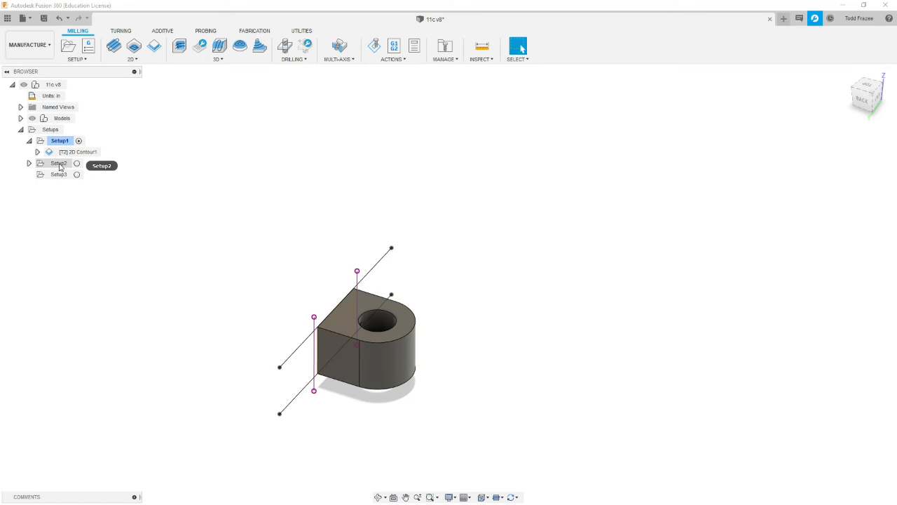
- Examine the pasted contour operation in Setup2 and check the setup's stock and origin with the part flipped over
{"action": "left_click", "coordinate": [28, 164]}
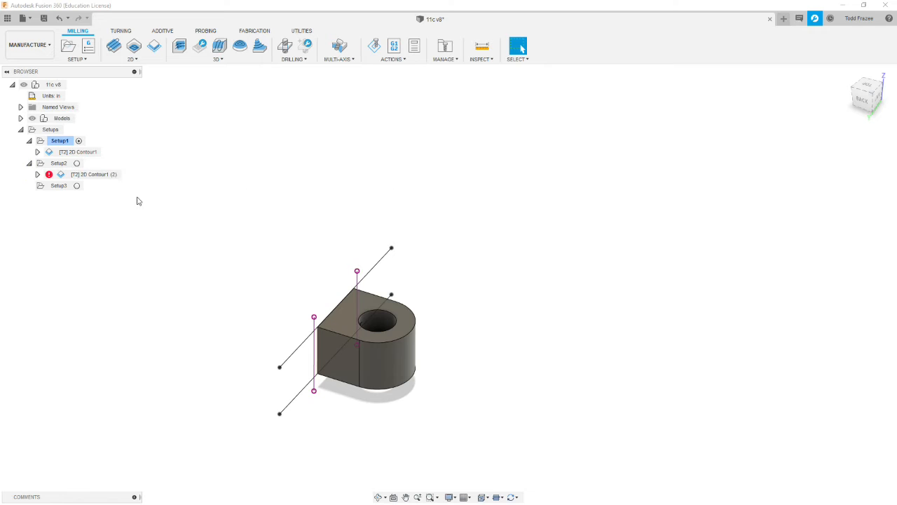
{"action": "left_click", "coordinate": [48, 175]}
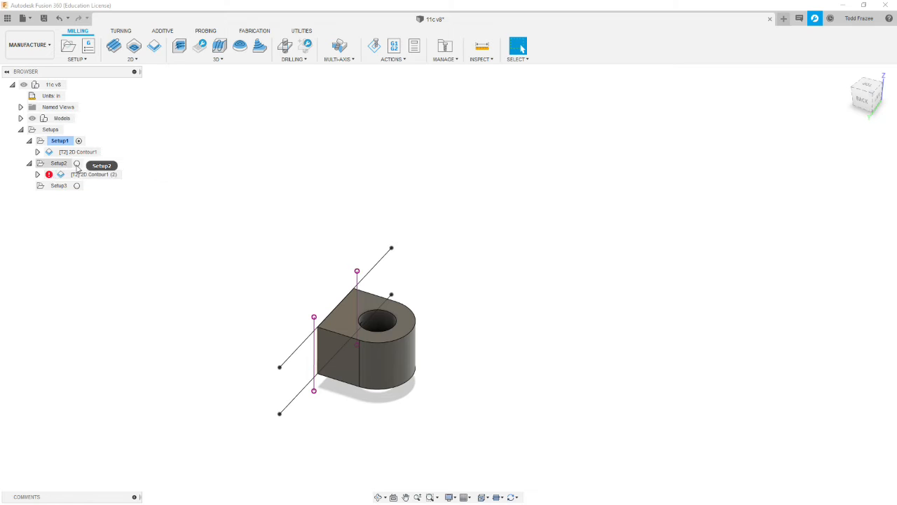
{"action": "left_click", "coordinate": [59, 163]}
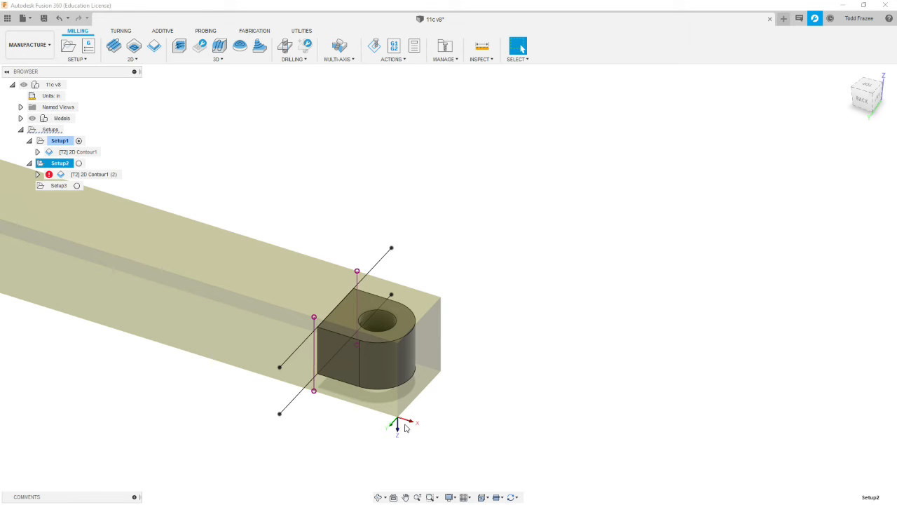
{"action": "middle_click_drag", "start_coordinate": [187, 432], "coordinate": [163, 275], "text": "shift"}
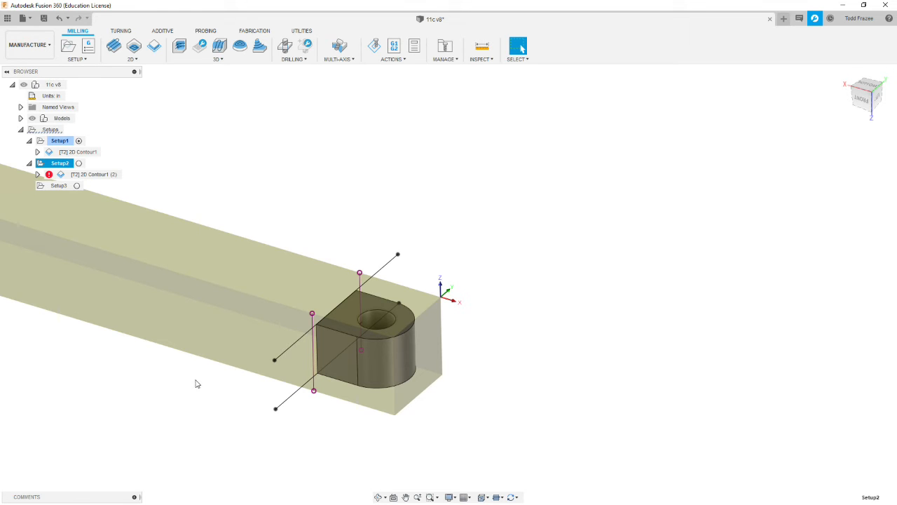
{"action": "left_click", "coordinate": [158, 401]}
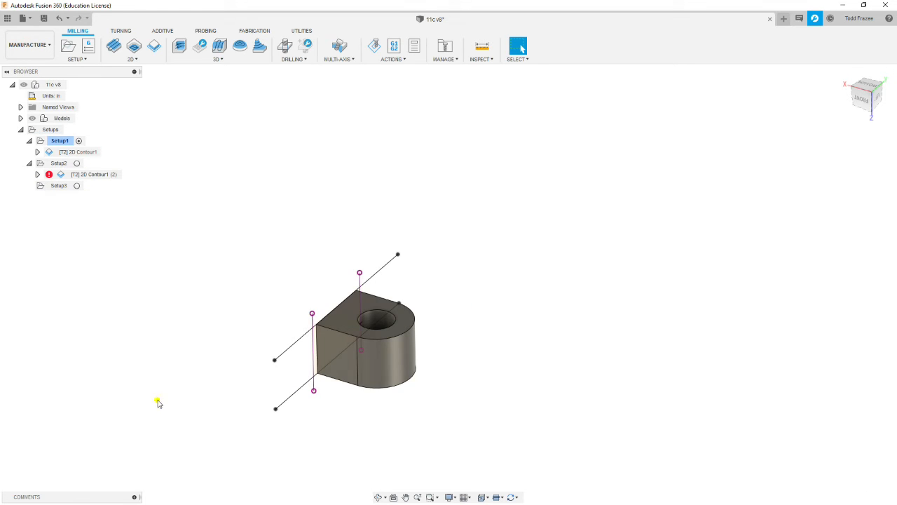
- Edit Setup2's copied 2D contour to use the upper long sketch line on the flipped part, reverse its direction, and regenerate the toolpath
{"action": "left_click", "coordinate": [117, 182]}
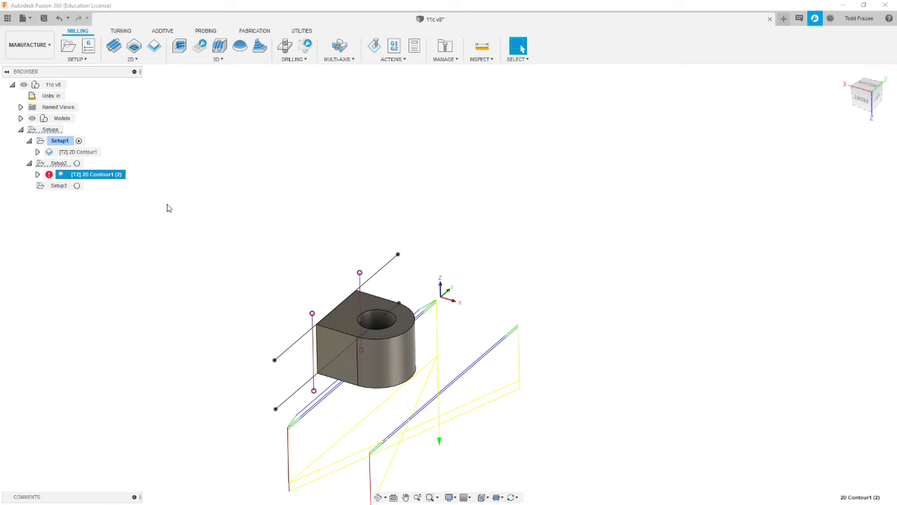
{"action": "right_click", "coordinate": [103, 177]}
{"action": "left_click", "coordinate": [132, 182]}
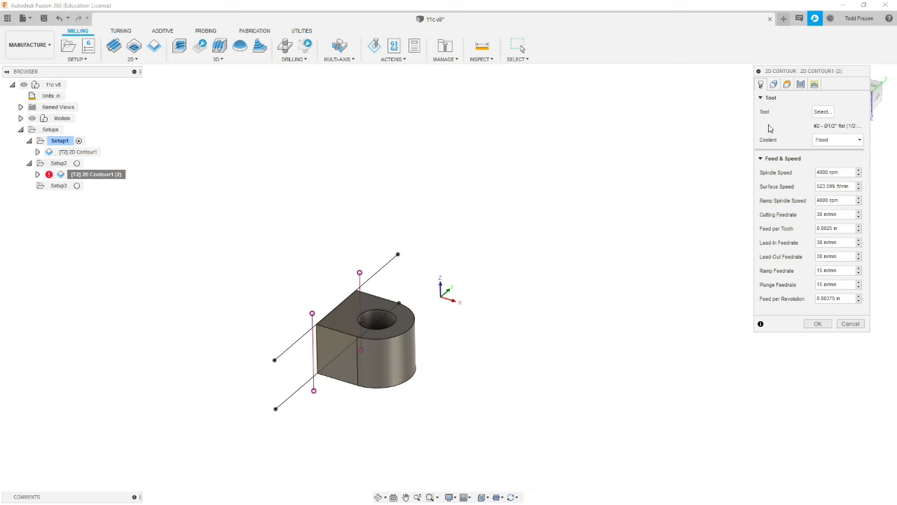
{"action": "left_click", "coordinate": [775, 85]}
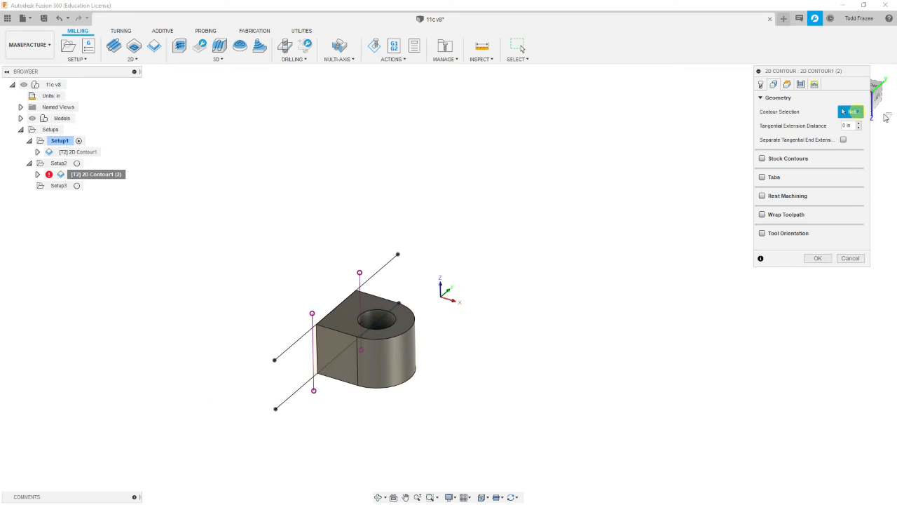
{"action": "left_click", "coordinate": [385, 265]}
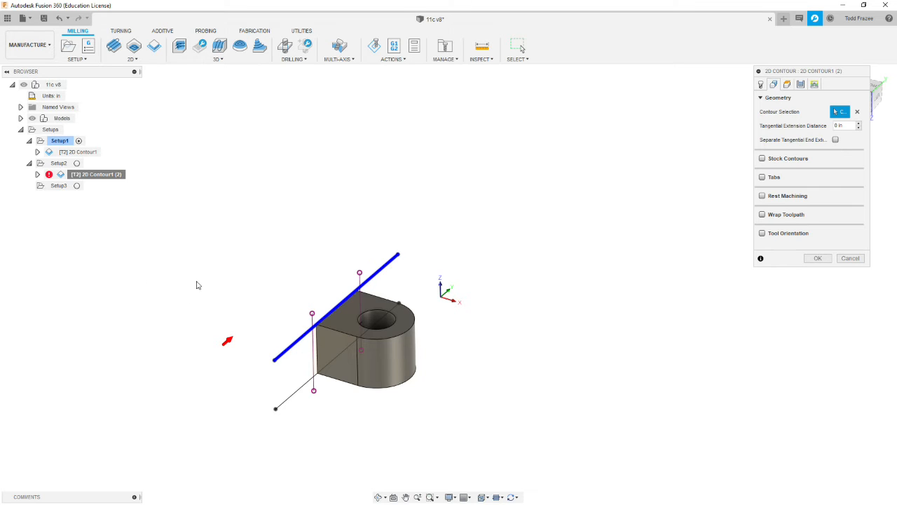
{"action": "left_click", "coordinate": [226, 345]}
{"action": "mouse_move", "coordinate": [470, 254]}
{"action": "middle_mouse_down", "text": "shift"}
{"action": "mouse_move", "coordinate": [485, 257]}
{"action": "mouse_move", "coordinate": [455, 266]}
{"action": "mouse_move", "coordinate": [454, 311]}
{"action": "mouse_move", "coordinate": [465, 258]}
{"action": "mouse_move", "coordinate": [497, 254]}
{"action": "mouse_move", "coordinate": [487, 236]}
{"action": "mouse_move", "coordinate": [471, 255]}
{"action": "mouse_move", "coordinate": [459, 232]}
{"action": "mouse_move", "coordinate": [476, 256]}
{"action": "mouse_move", "coordinate": [467, 251]}
{"action": "middle_mouse_up", "text": "shift"}
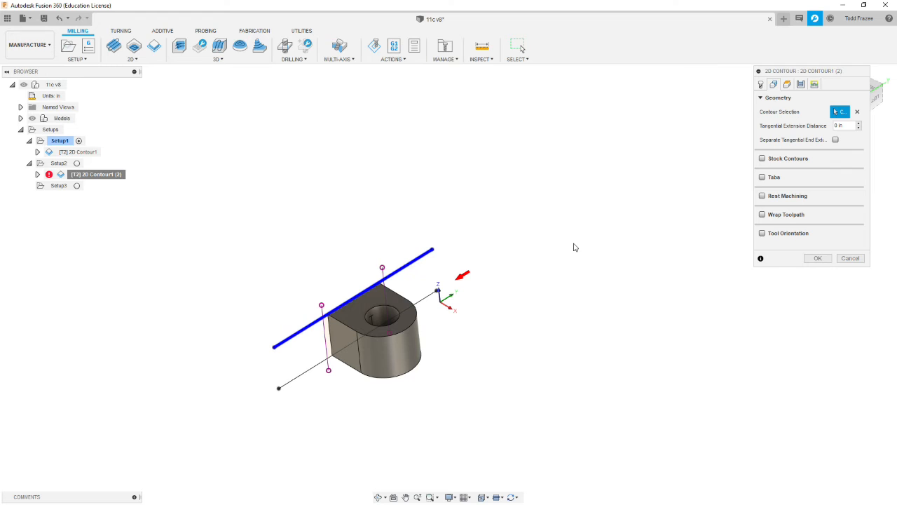
{"action": "left_click", "coordinate": [818, 259]}
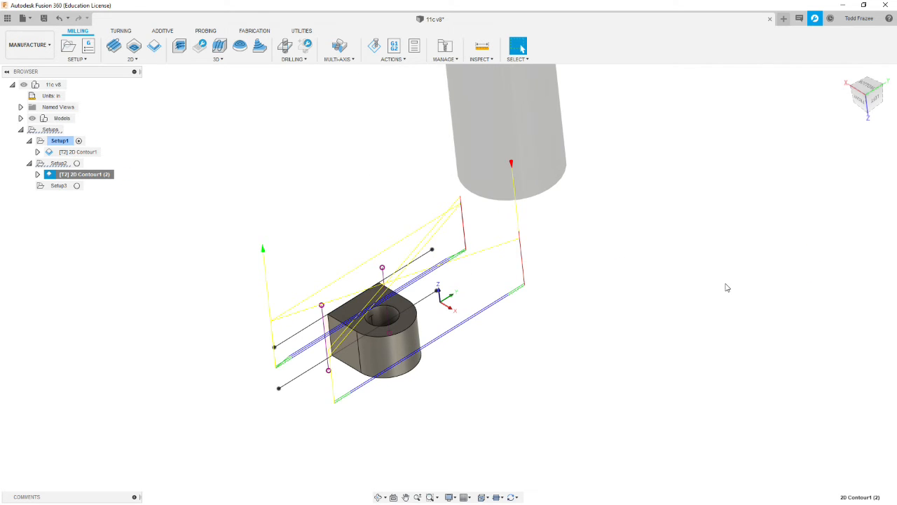
- Inspect Setup2's regenerated contour toolpath, and examine the setup's stock, origin and hole location around the part
{"action": "mouse_move", "coordinate": [456, 314]}
{"action": "middle_mouse_down", "text": "shift"}
{"action": "mouse_move", "coordinate": [449, 308]}
{"action": "mouse_move", "coordinate": [478, 298]}
{"action": "mouse_move", "coordinate": [449, 298]}
{"action": "middle_mouse_up", "text": "shift"}
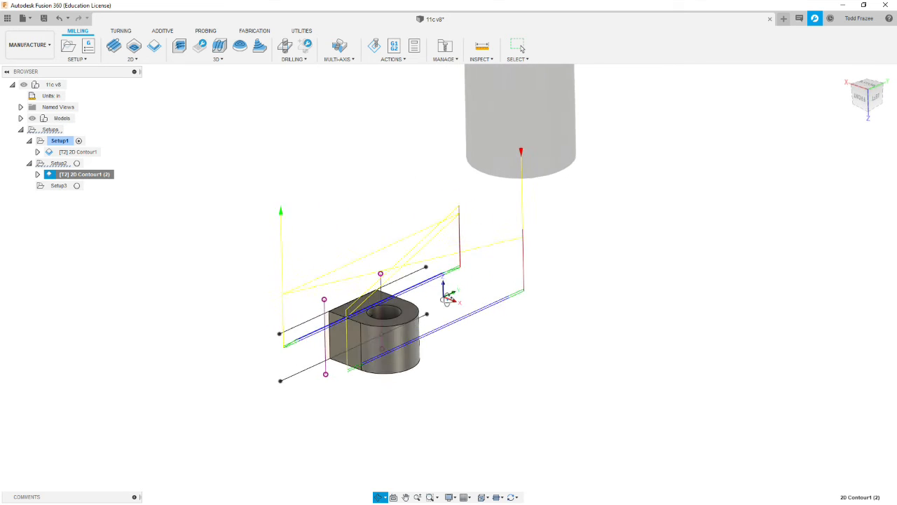
{"action": "key", "text": "Escape"}
{"action": "left_click", "coordinate": [60, 164]}
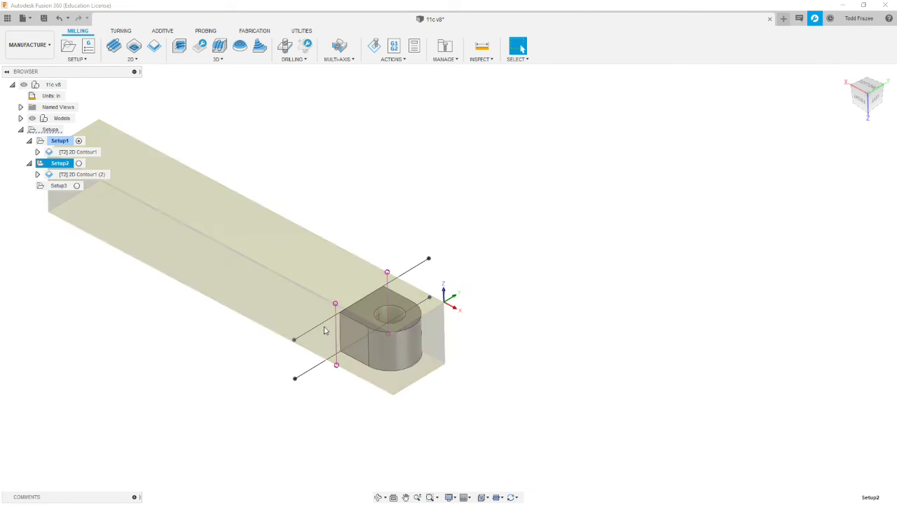
{"action": "scroll", "coordinate": [355, 327], "scroll_direction": "up", "scroll_amount": 3}
{"action": "scroll", "coordinate": [311, 336], "scroll_direction": "up", "scroll_amount": 2}
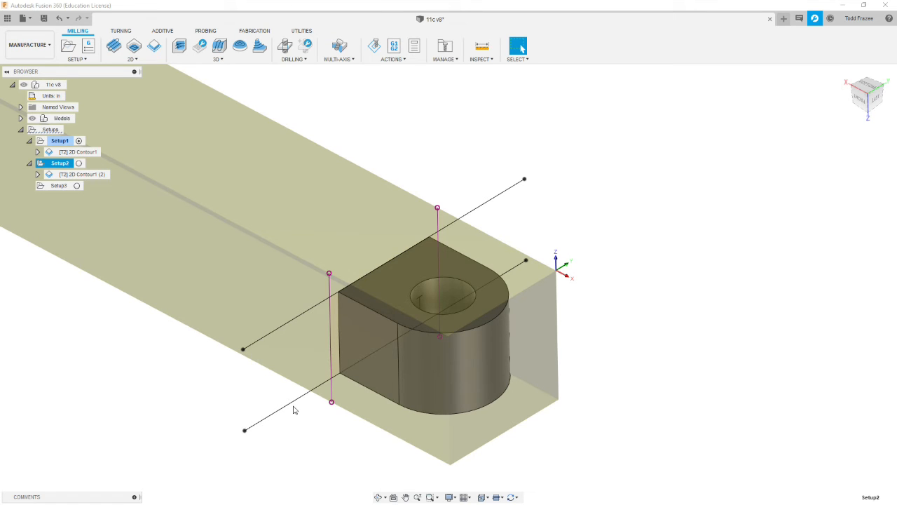
{"action": "scroll", "coordinate": [355, 390], "scroll_direction": "down", "scroll_amount": 5}
{"action": "scroll", "coordinate": [465, 387], "scroll_direction": "up", "scroll_amount": 3}
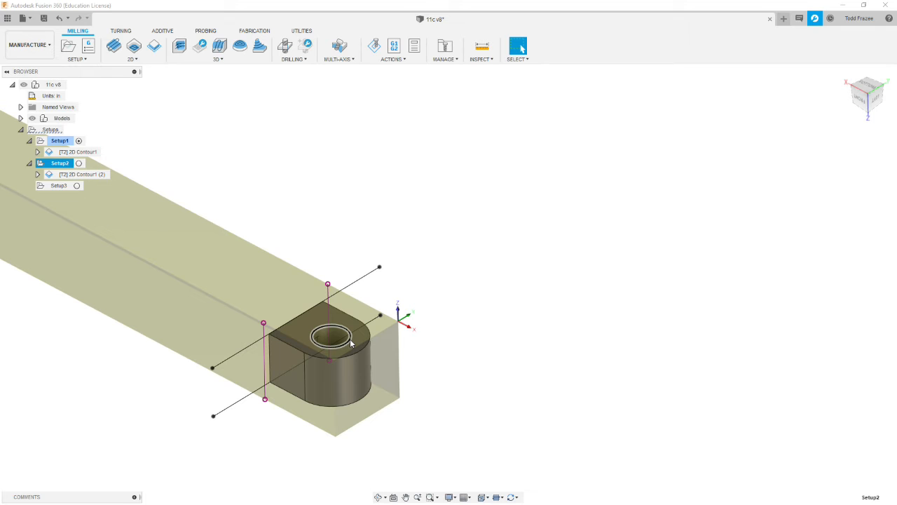
{"action": "left_click", "coordinate": [468, 375]}
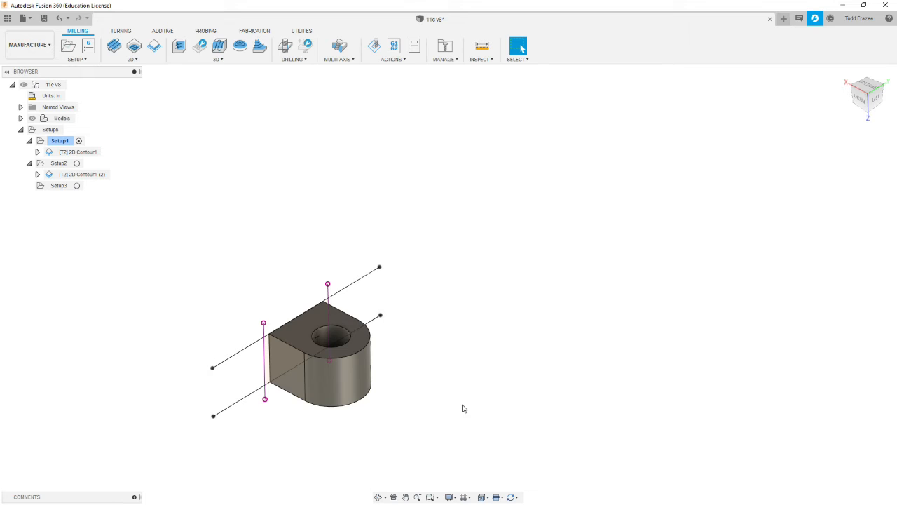
{"action": "left_click", "coordinate": [59, 163]}
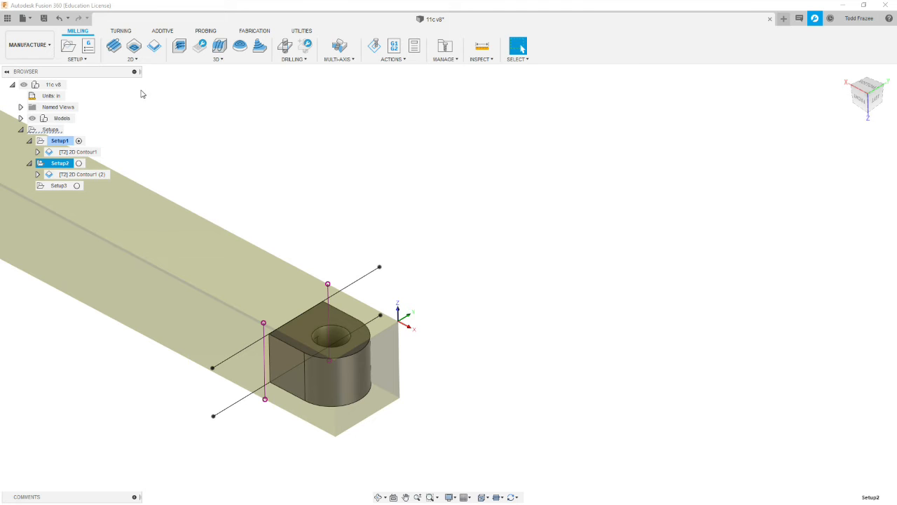
- Start a new 2D Contour in Setup2 using tool 5, the 1/16" solid carbide flat end mill from the TCOSE library
{"action": "left_click", "coordinate": [132, 58]}
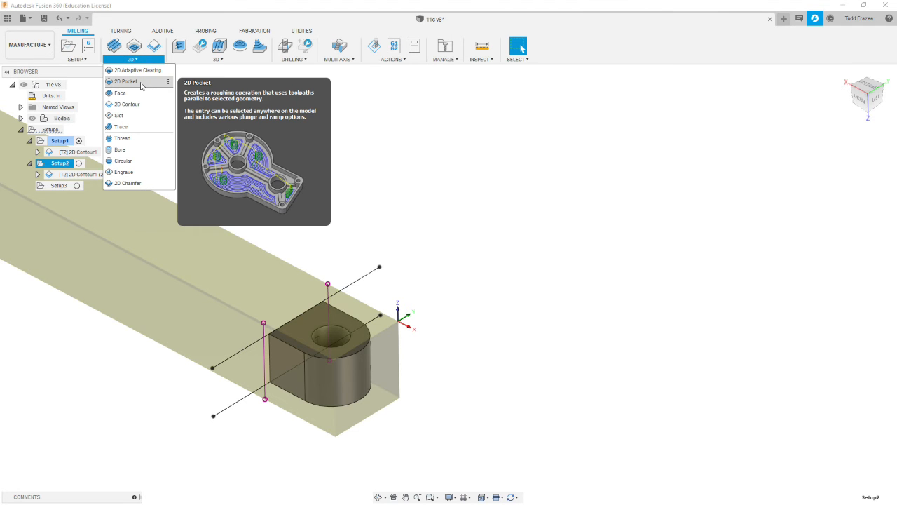
{"action": "left_click", "coordinate": [144, 103]}
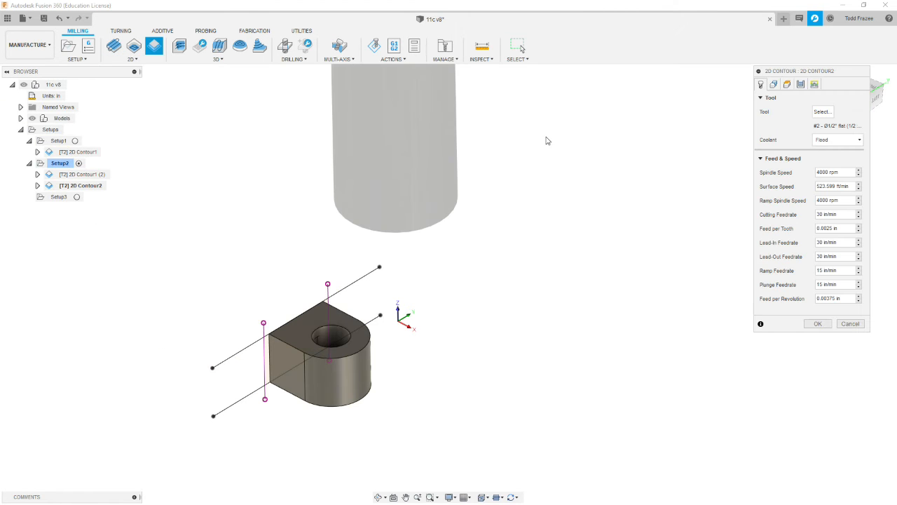
{"action": "left_click", "coordinate": [823, 111]}
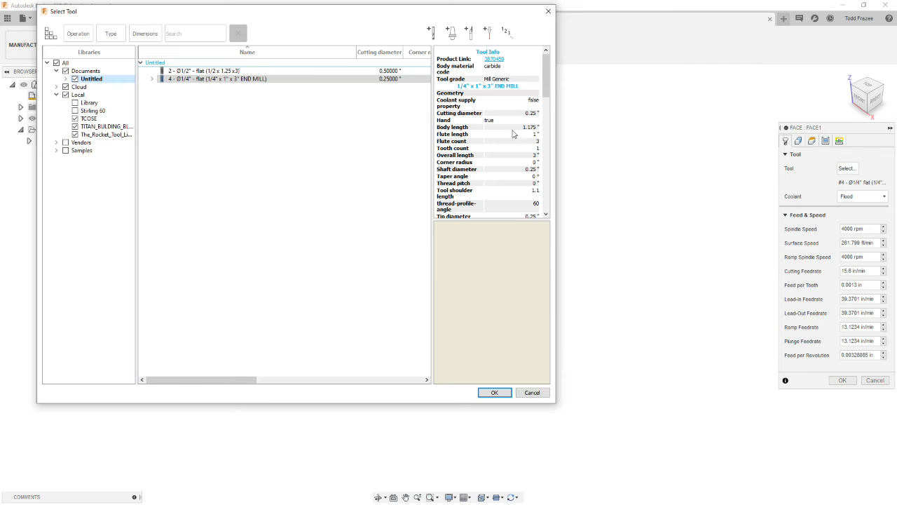
{"action": "left_click", "coordinate": [89, 119]}
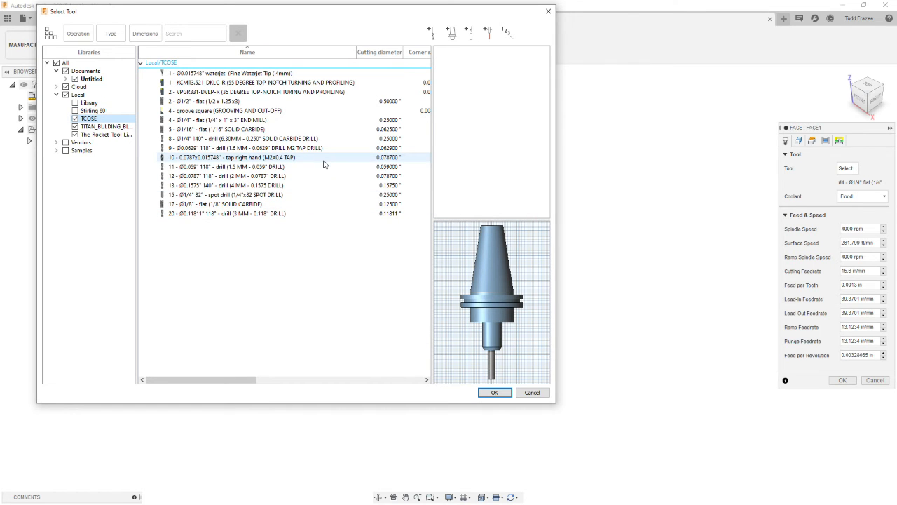
{"action": "left_click", "coordinate": [192, 130]}
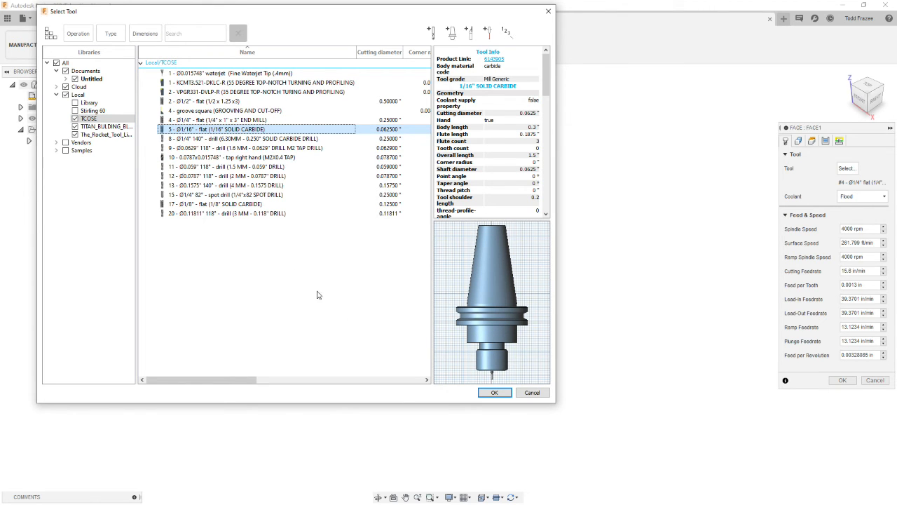
{"action": "left_click", "coordinate": [495, 393]}
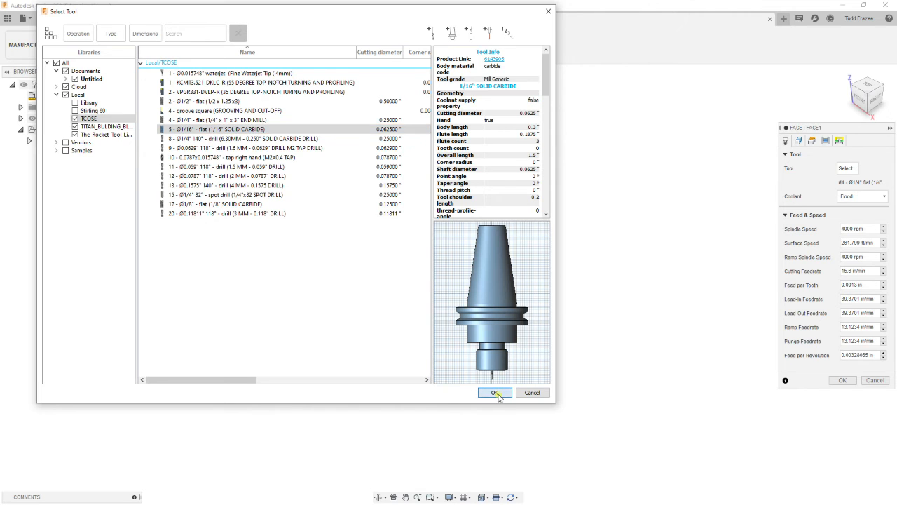
- Set the new contour's spindle speed and ramp spindle speed to 5000 rpm
{"action": "left_click", "coordinate": [843, 172]}
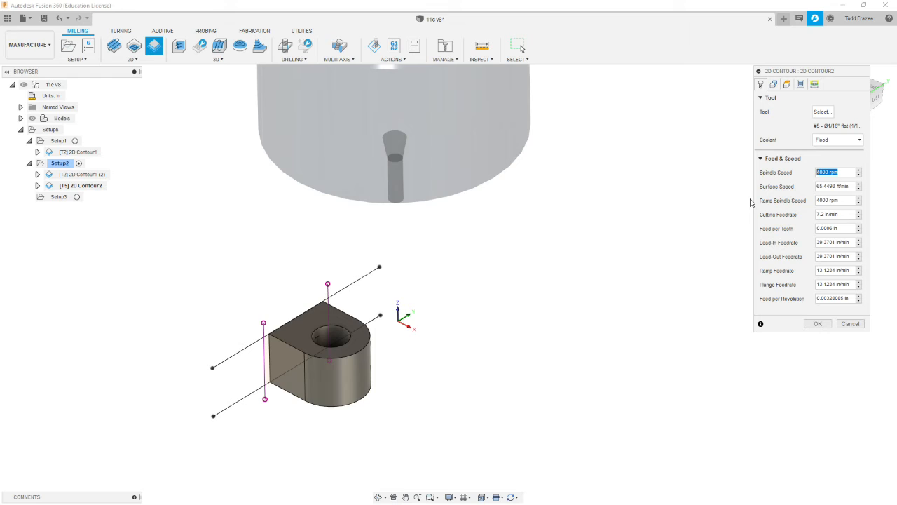
{"action": "type", "text": "5000"}
{"action": "left_click", "coordinate": [845, 200]}
{"action": "type", "text": "5000"}
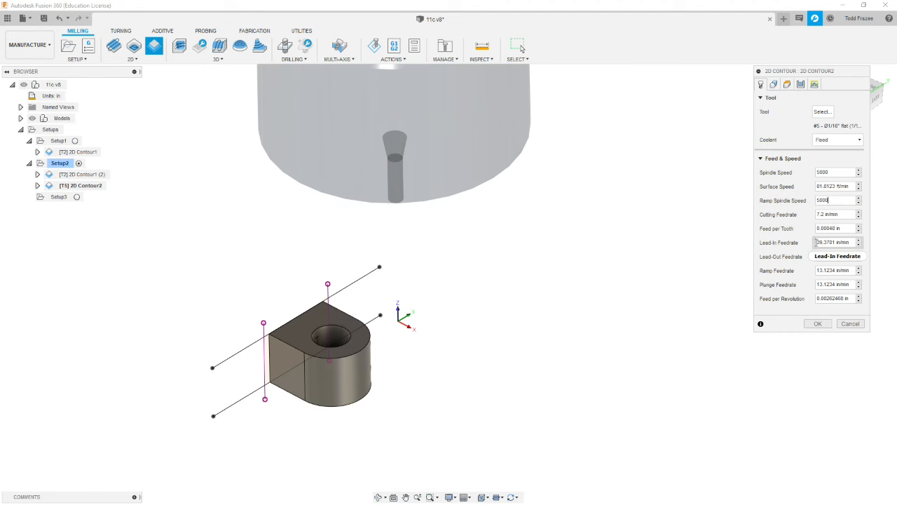
- Set the cutting, lead-in and lead-out feedrates to 7 in/min, and the ramp and plunge feedrates to 4 in/min
{"action": "key", "text": "Tab"}
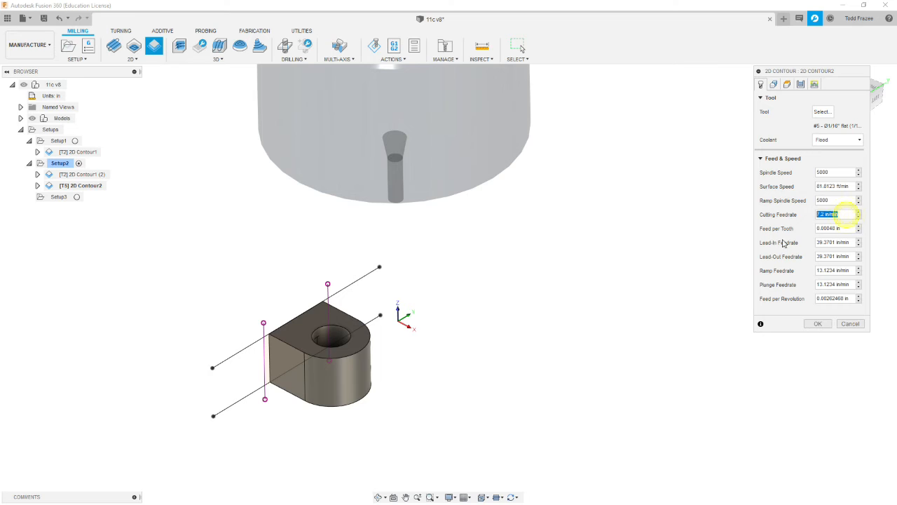
{"action": "type", "text": "7"}
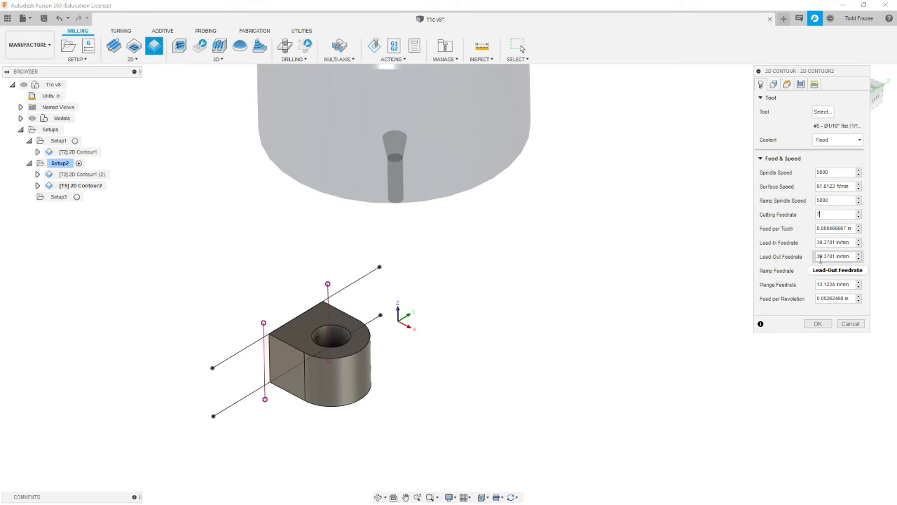
{"action": "left_click", "coordinate": [849, 243]}
{"action": "type", "text": "7"}
{"action": "key", "text": "Tab"}
{"action": "type", "text": "7"}
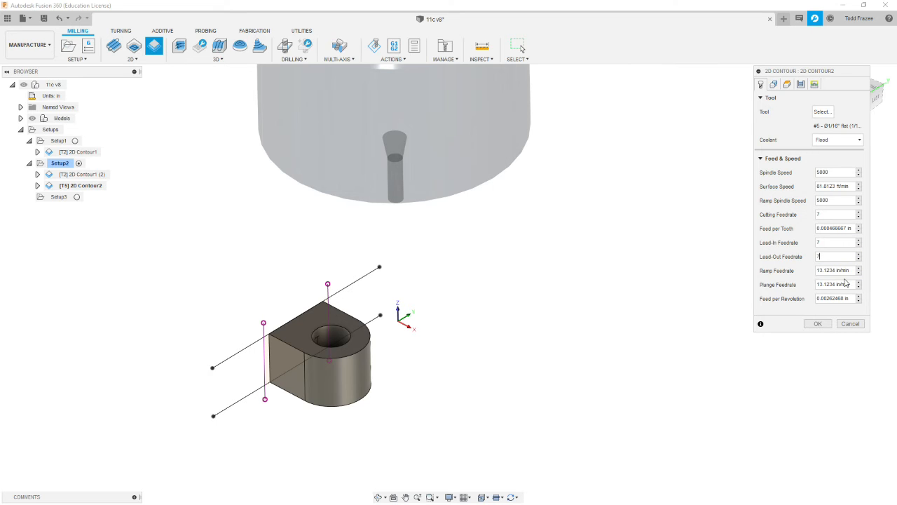
{"action": "left_click", "coordinate": [851, 272]}
{"action": "type", "text": "4"}
{"action": "left_click", "coordinate": [845, 285]}
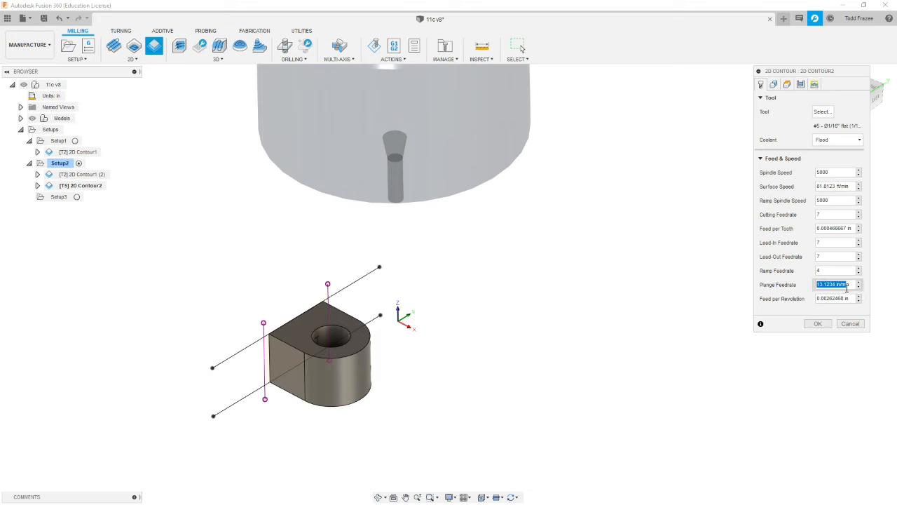
{"action": "type", "text": "4"}
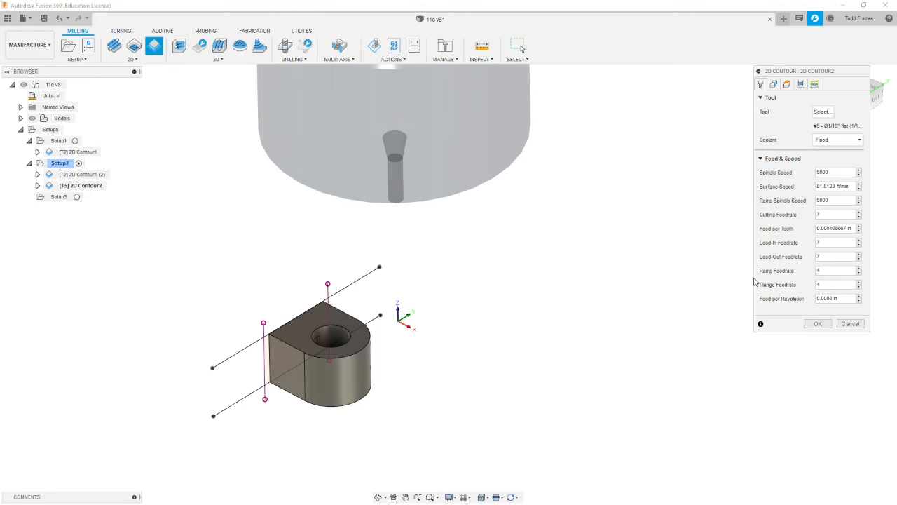
- Select the bottom circular edge of the through hole as the contour to machine from the inside
{"action": "left_click", "coordinate": [774, 85]}
{"action": "middle_click_drag", "start_coordinate": [371, 309], "coordinate": [462, 315], "text": "shift"}
{"action": "scroll", "coordinate": [466, 316], "scroll_direction": "up", "scroll_amount": 3}
{"action": "scroll", "coordinate": [491, 302], "scroll_direction": "up", "scroll_amount": 2}
{"action": "middle_click_drag", "start_coordinate": [532, 288], "coordinate": [523, 309], "text": "shift"}
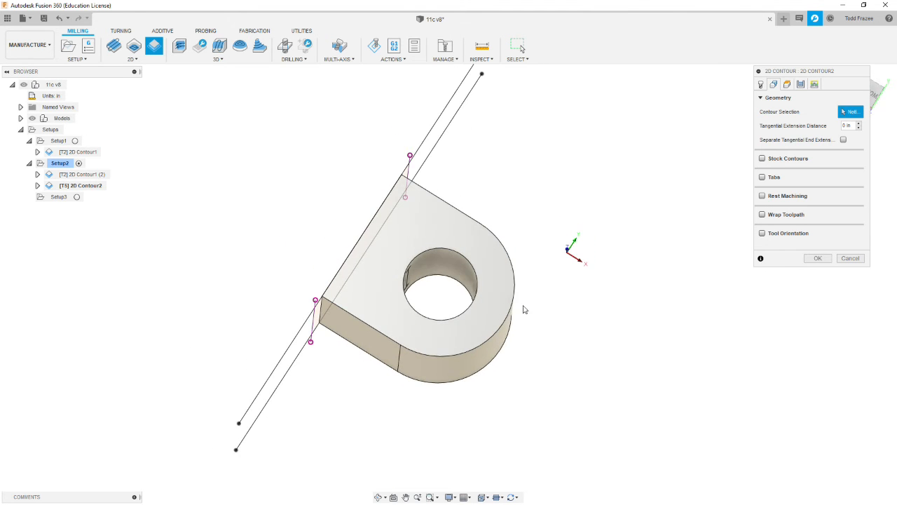
{"action": "left_click", "coordinate": [457, 281]}
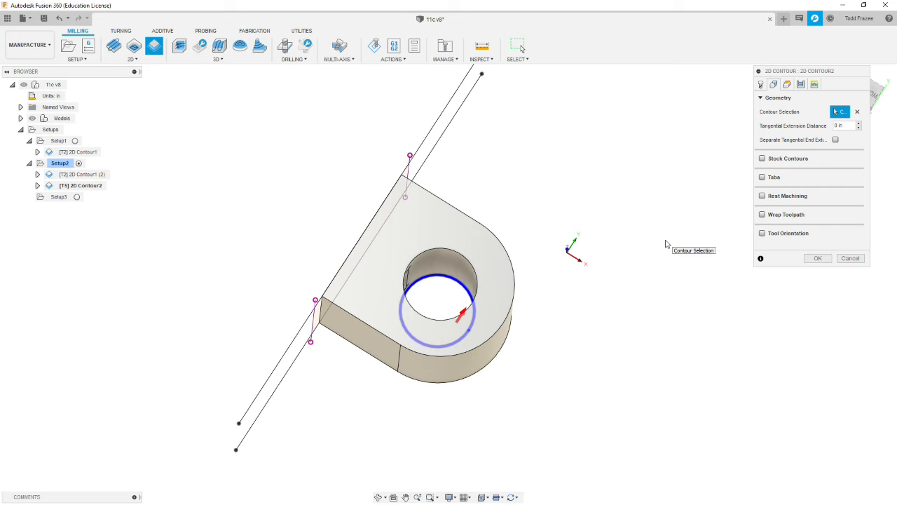
- Set the hole contour's top height to reference the model top
{"action": "left_click", "coordinate": [787, 84]}
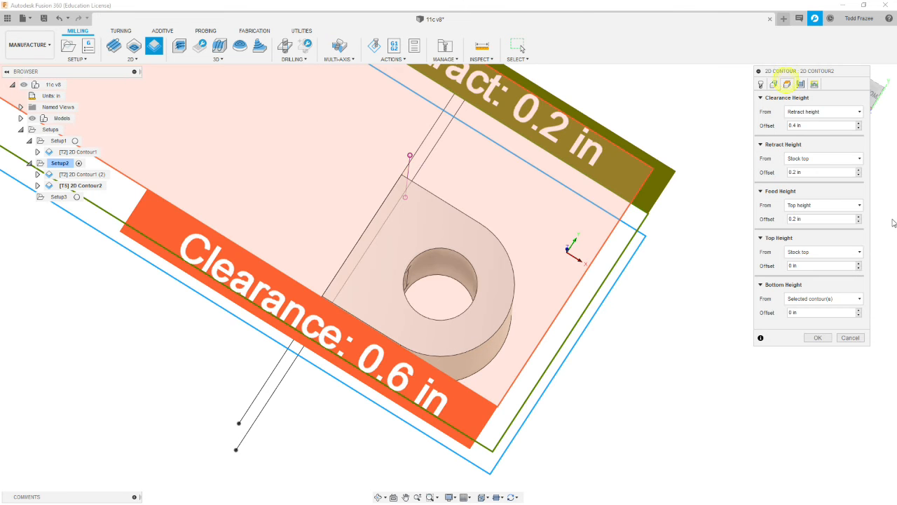
{"action": "middle_click_drag", "start_coordinate": [636, 357], "coordinate": [632, 320], "text": "shift"}
{"action": "scroll", "coordinate": [632, 321], "scroll_direction": "down", "scroll_amount": 1}
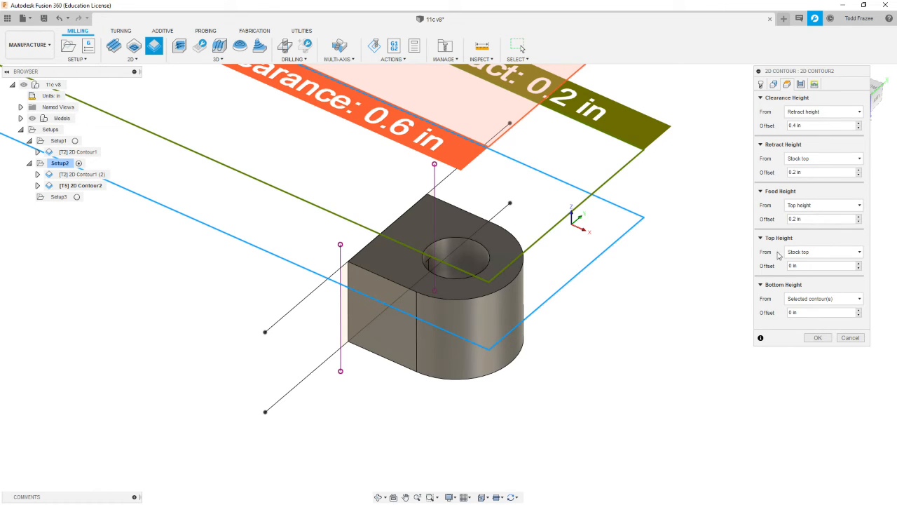
{"action": "left_click", "coordinate": [859, 253]}
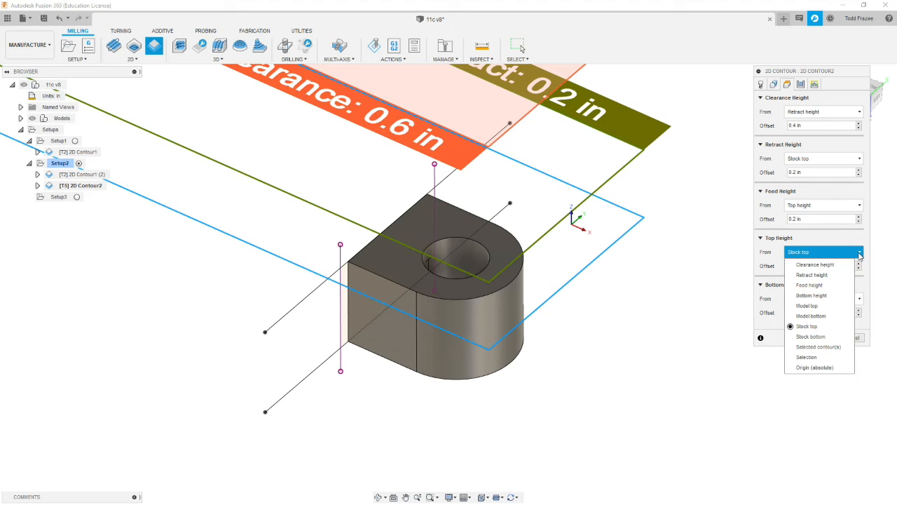
{"action": "left_click", "coordinate": [807, 306]}
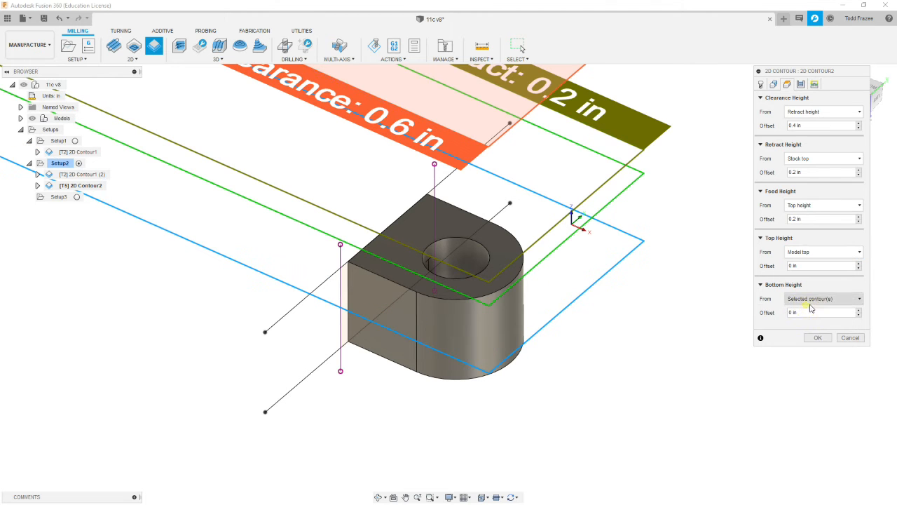
- Set the bottom height offset to -0.01 in from the selected contour at the hole's bottom edge
{"action": "scroll", "coordinate": [610, 289], "scroll_direction": "down", "scroll_amount": 3}
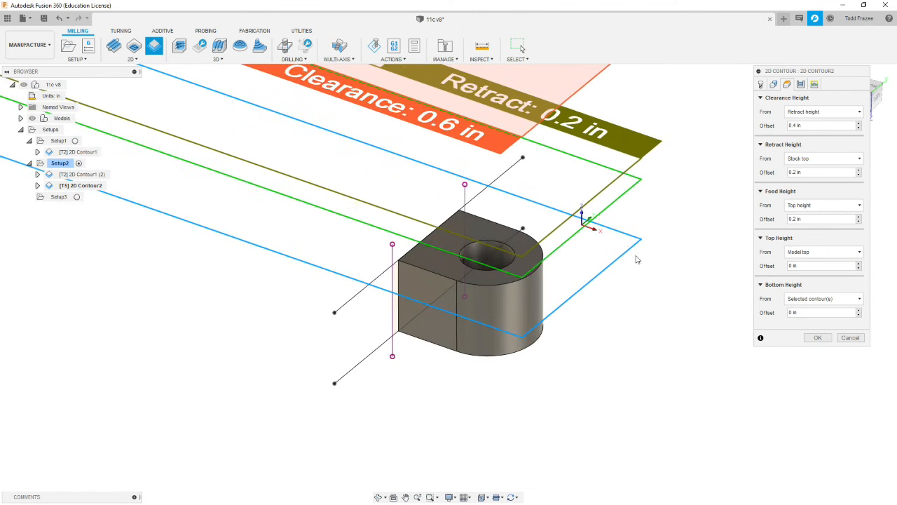
{"action": "middle_click_drag", "start_coordinate": [611, 289], "coordinate": [565, 257], "text": "shift"}
{"action": "scroll", "coordinate": [608, 264], "scroll_direction": "up", "scroll_amount": 3}
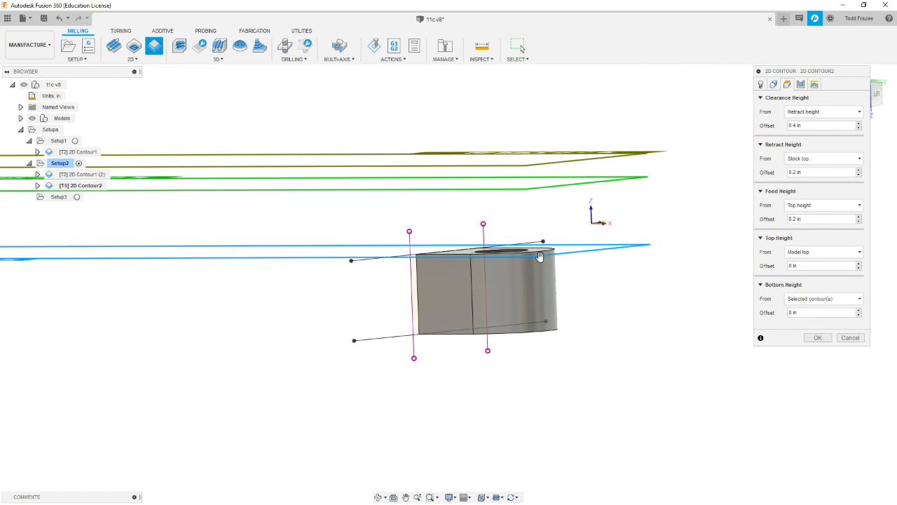
{"action": "middle_click_drag", "start_coordinate": [596, 222], "coordinate": [600, 233], "text": "shift"}
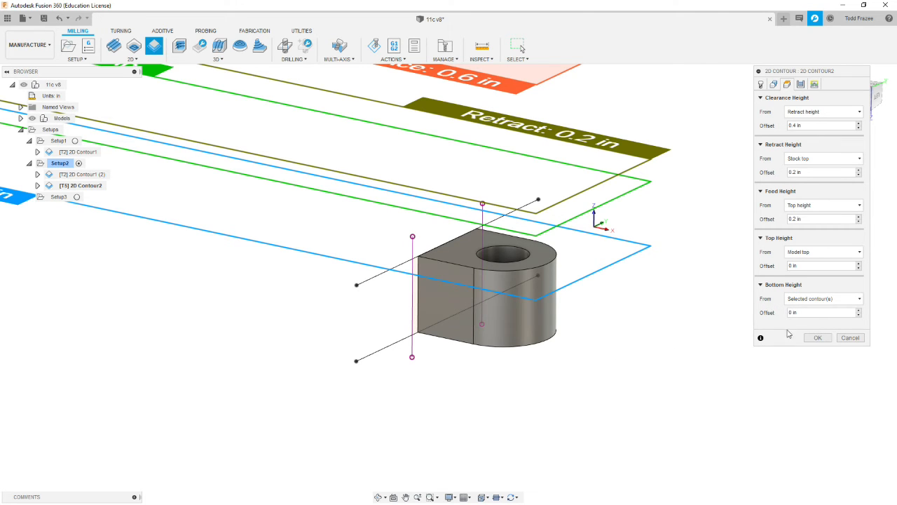
{"action": "left_click", "coordinate": [813, 312]}
{"action": "type", "text": "-"}
{"action": "type", "text": "01"}
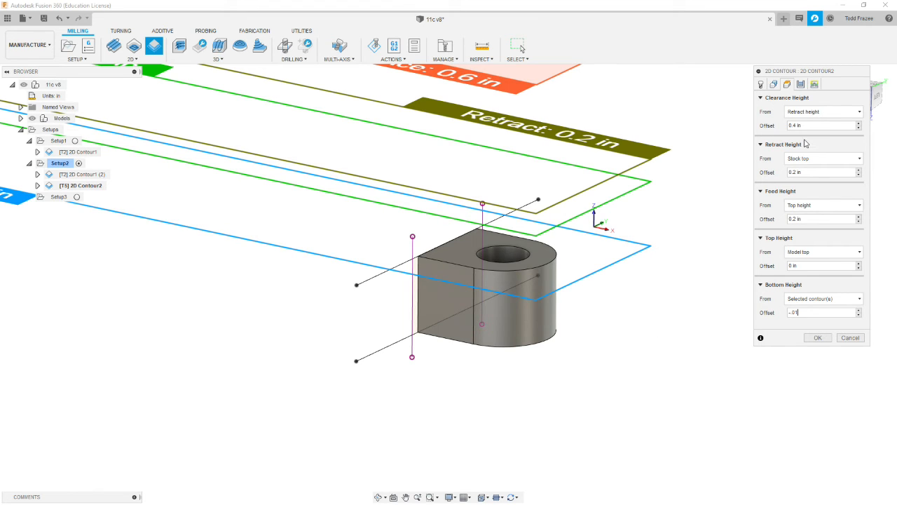
- Set the hole contour's compensation type to Wear
{"action": "left_click", "coordinate": [800, 84]}
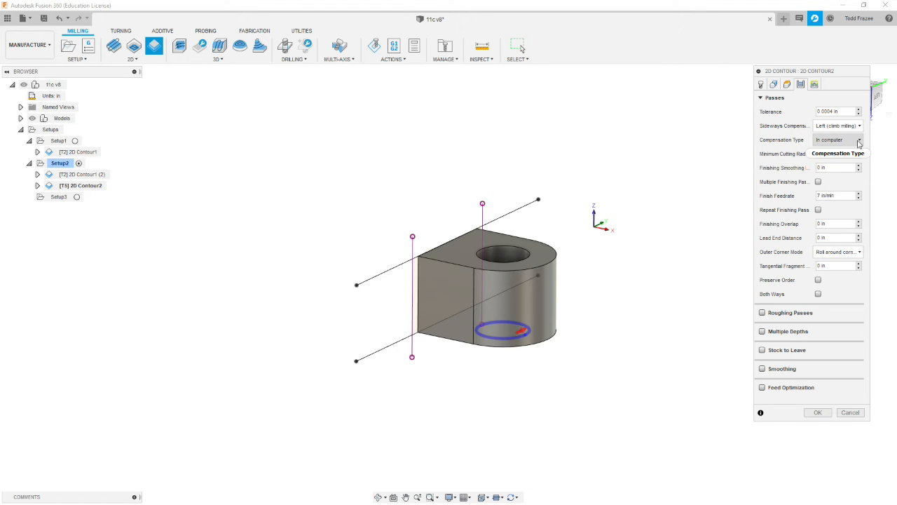
{"action": "left_click", "coordinate": [855, 139]}
{"action": "left_click", "coordinate": [831, 173]}
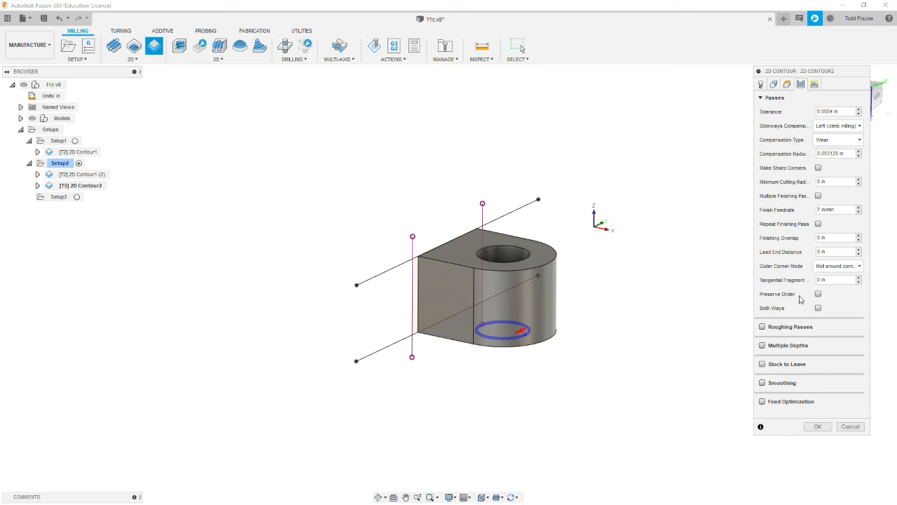
- Enable roughing passes with a 0.02 in maximum stepover and 2 stepovers, and set the finishing stepover to 0.005 in
{"action": "left_click", "coordinate": [763, 327]}
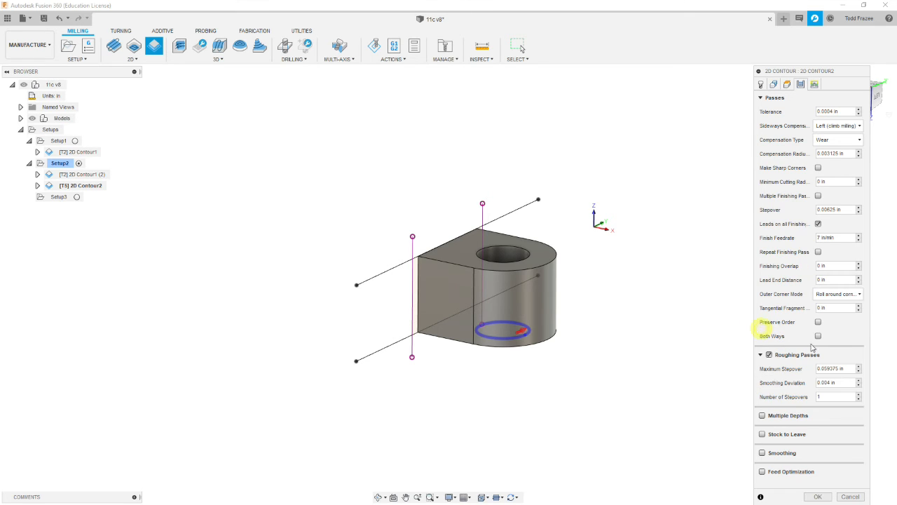
{"action": "left_click", "coordinate": [778, 372]}
{"action": "type", "text": ".02"}
{"action": "double_click", "coordinate": [826, 397]}
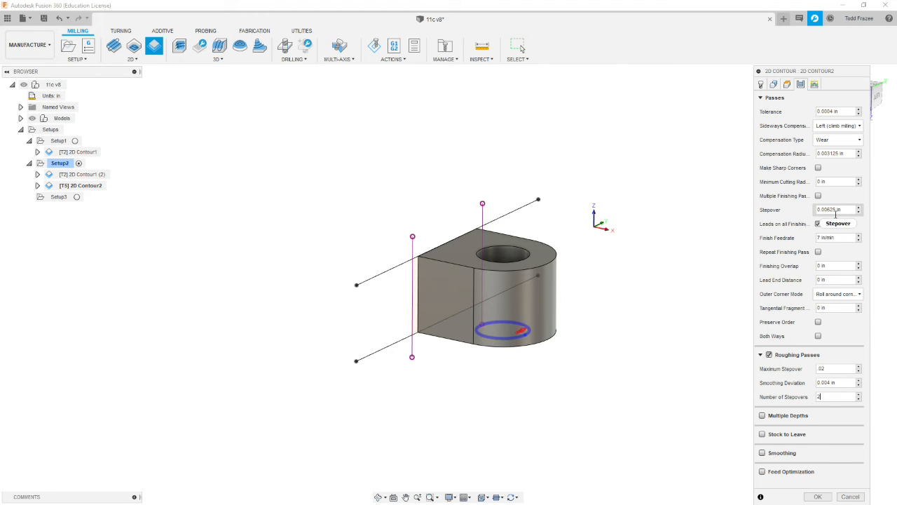
{"action": "double_click", "coordinate": [836, 211]}
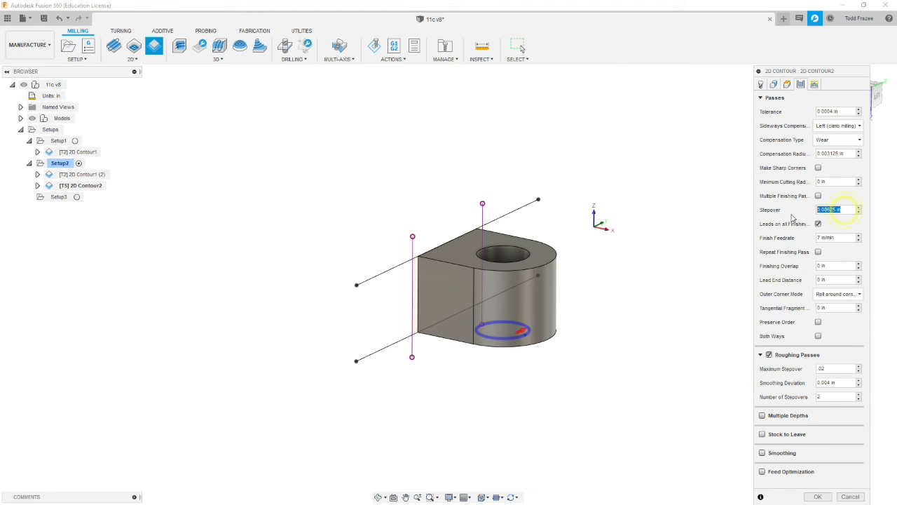
{"action": "type", "text": ".005"}
- Enable multiple depths with 0.02 in maximum roughing stepdown, one 0.005 in finishing stepdown and even stepdowns, and turn on smoothing
{"action": "left_click", "coordinate": [762, 416]}
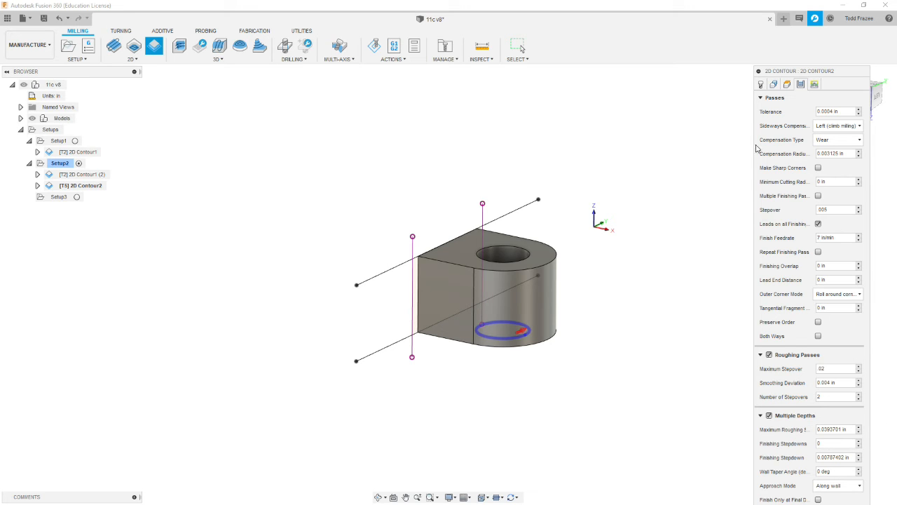
{"action": "left_click", "coordinate": [762, 99]}
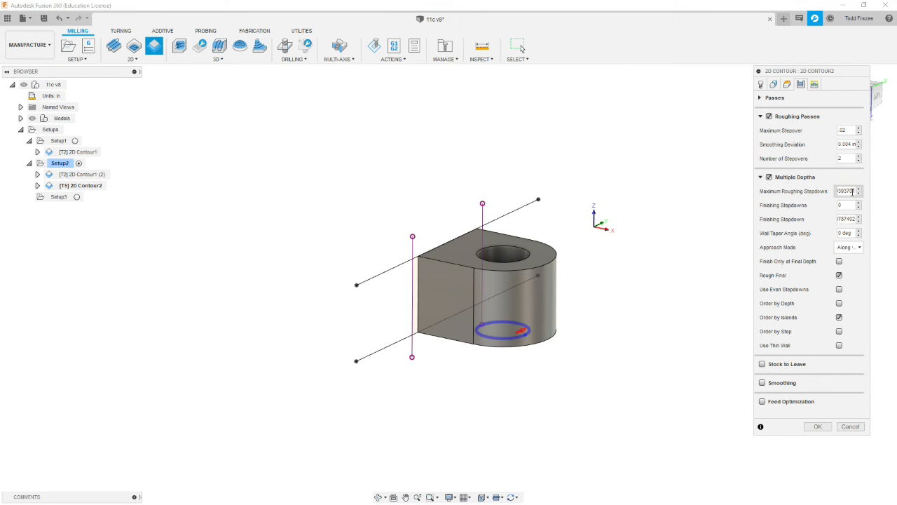
{"action": "left_click_drag", "start_coordinate": [854, 190], "coordinate": [801, 192]}
{"action": "type", "text": ".02"}
{"action": "left_click_drag", "start_coordinate": [849, 204], "coordinate": [797, 206]}
{"action": "left_click_drag", "start_coordinate": [849, 219], "coordinate": [797, 222]}
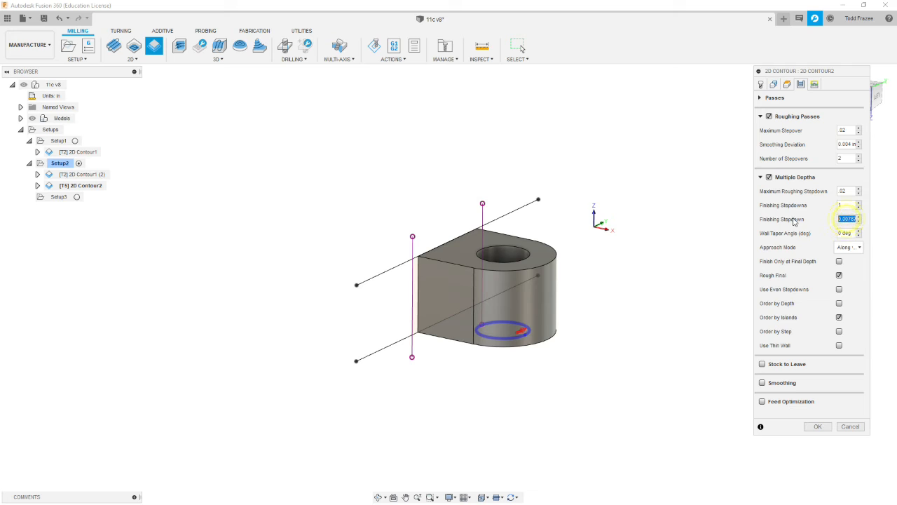
{"action": "type", "text": ".02"}
{"action": "type", "text": ".0"}
{"action": "left_click", "coordinate": [840, 290]}
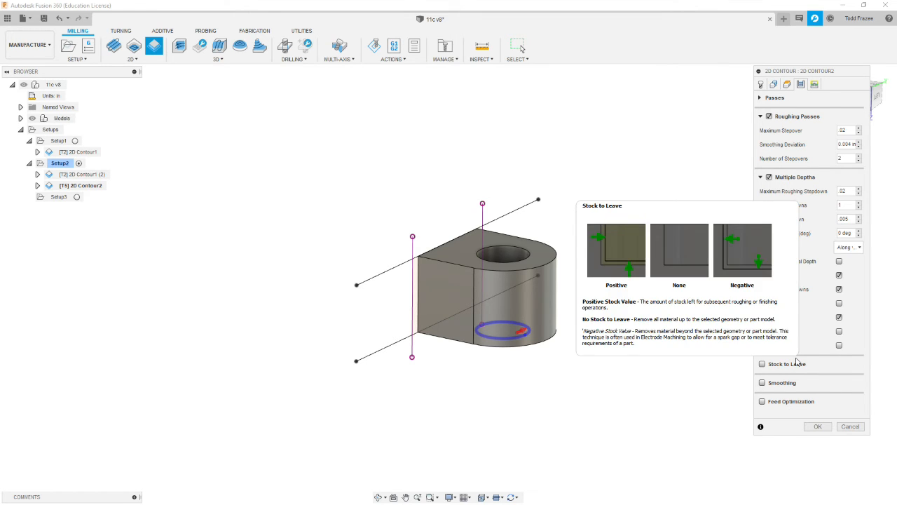
{"action": "left_click", "coordinate": [762, 383]}
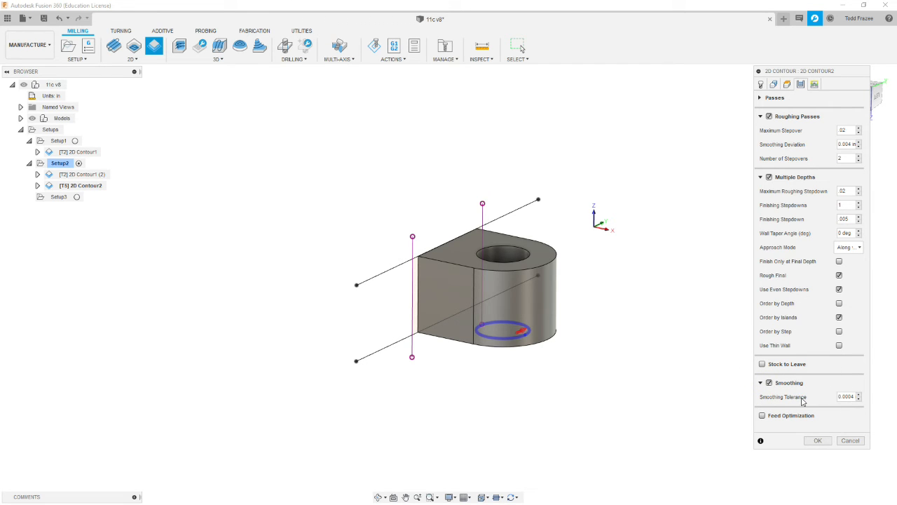
- Set the vertical lead-in radius to 0 and generate the hole contour's toolpath
{"action": "left_click", "coordinate": [814, 84]}
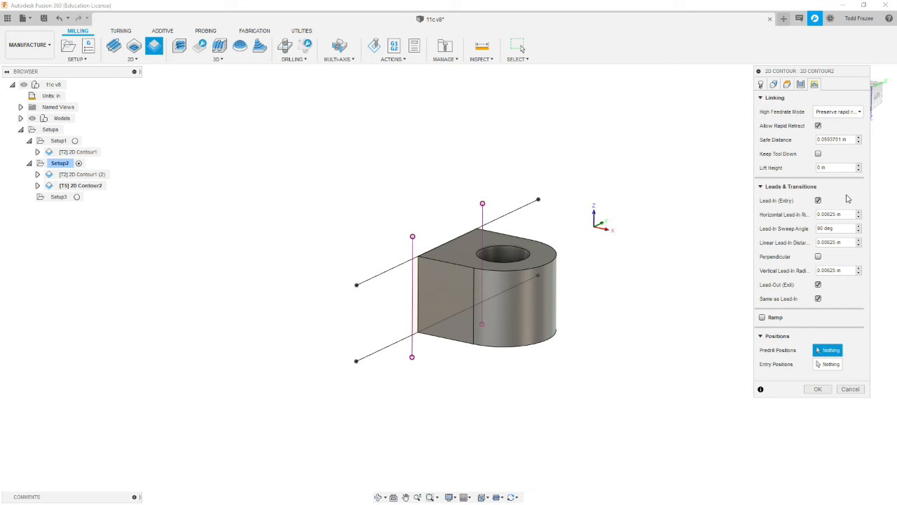
{"action": "left_click", "coordinate": [845, 271]}
{"action": "type", "text": "0"}
{"action": "left_click", "coordinate": [817, 389]}
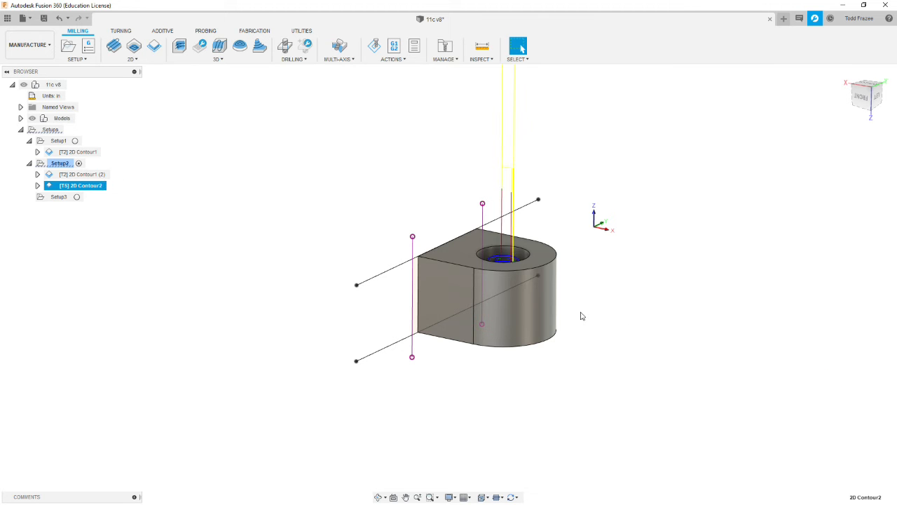
- Inspect the hole contour's toolpath inside the bore from several angles
{"action": "middle_click_drag", "start_coordinate": [571, 278], "coordinate": [589, 303], "text": "shift"}
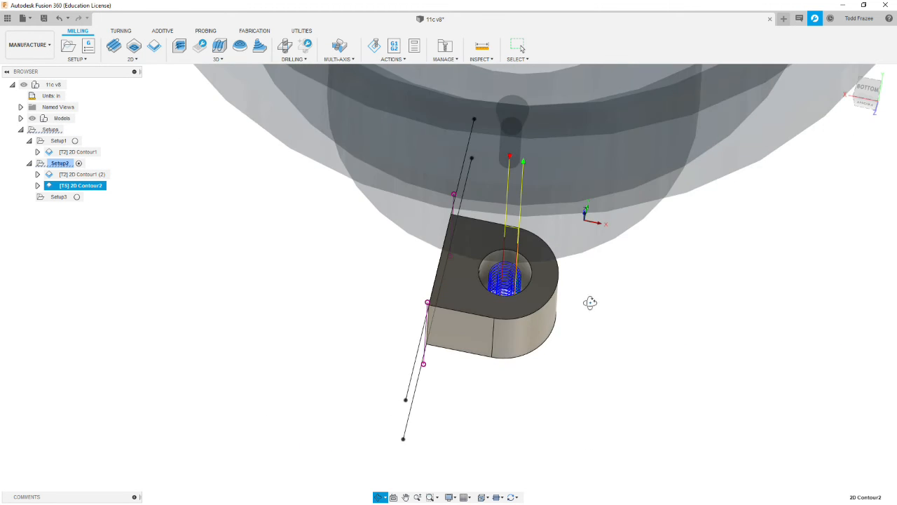
{"action": "scroll", "coordinate": [525, 285], "scroll_direction": "up", "scroll_amount": 5}
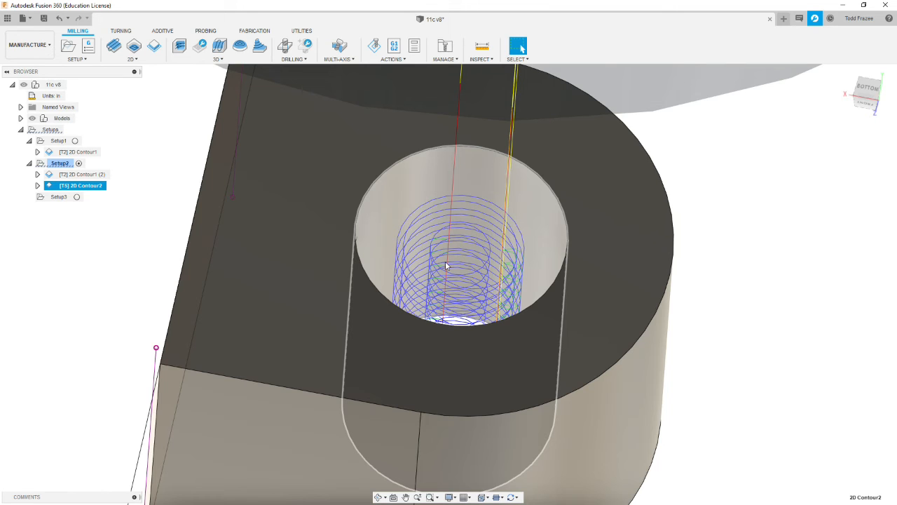
{"action": "scroll", "coordinate": [460, 267], "scroll_direction": "down", "scroll_amount": 8}
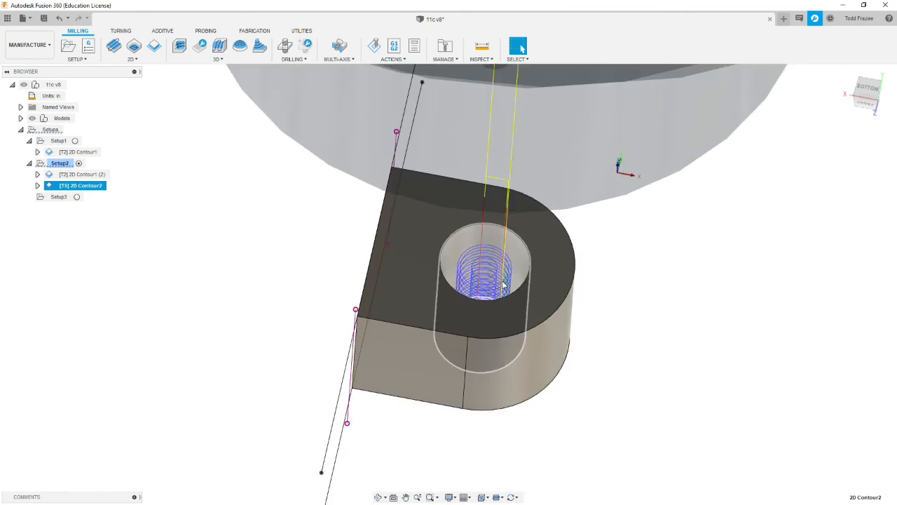
{"action": "middle_click_drag", "start_coordinate": [523, 327], "coordinate": [493, 302], "text": "shift"}
{"action": "scroll", "coordinate": [494, 303], "scroll_direction": "up", "scroll_amount": 3}
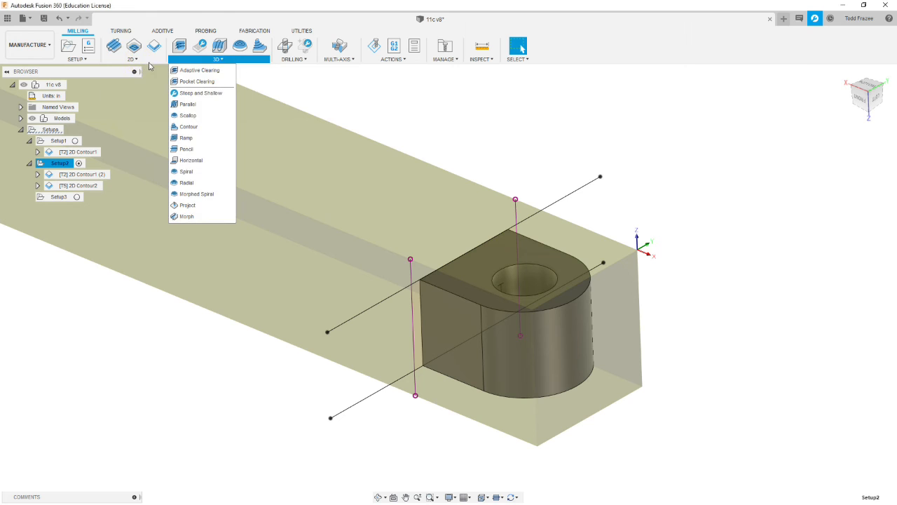
- Start a new 2D Contour in Setup2 with tool 17, the 1/8" solid carbide flat end mill from the TCOSE library
{"action": "mouse_move", "coordinate": [136, 60]}
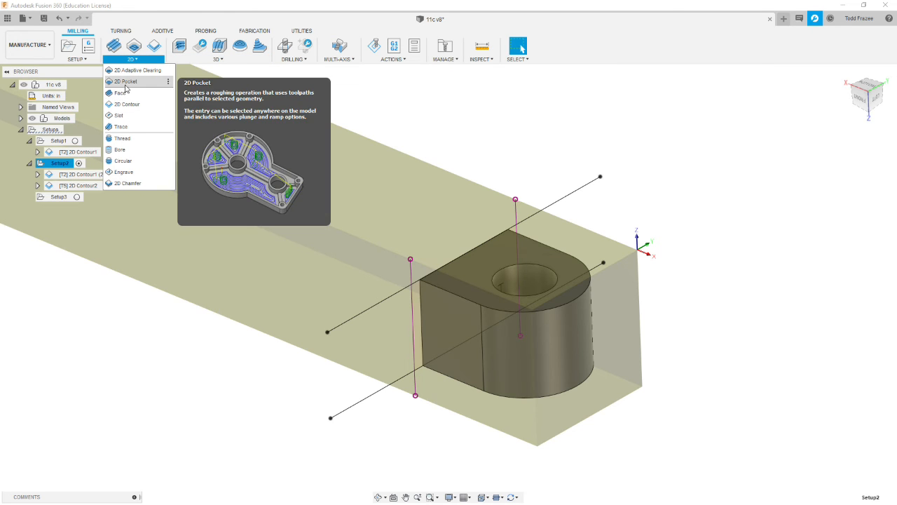
{"action": "left_click", "coordinate": [126, 104]}
{"action": "middle_click_drag", "start_coordinate": [594, 211], "coordinate": [519, 203], "text": "shift"}
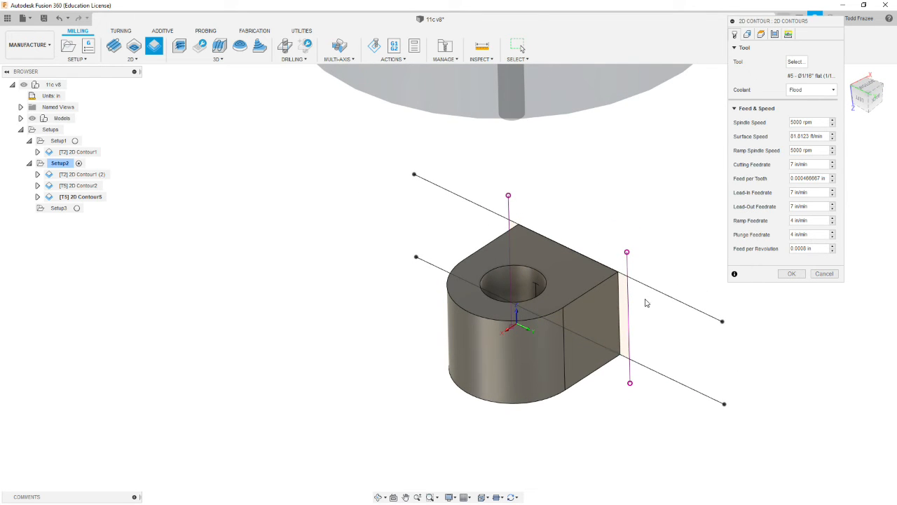
{"action": "left_click", "coordinate": [795, 62]}
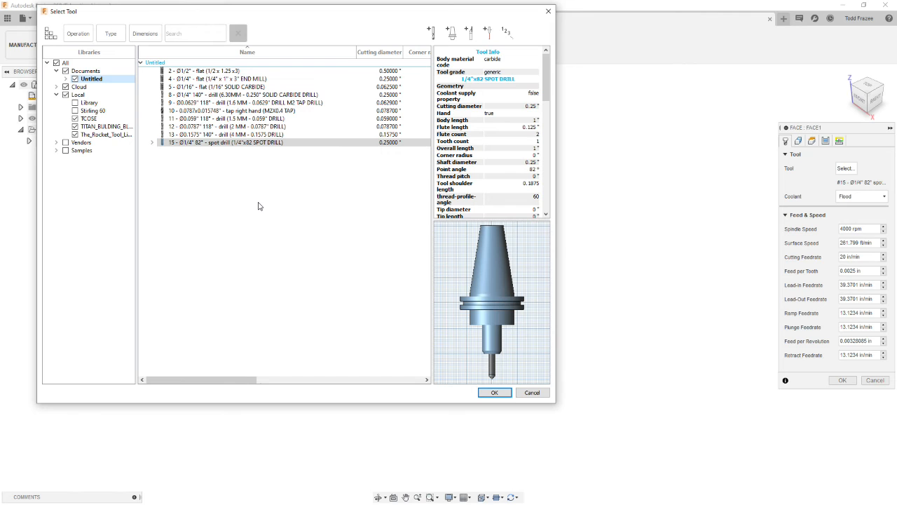
{"action": "left_click", "coordinate": [88, 119]}
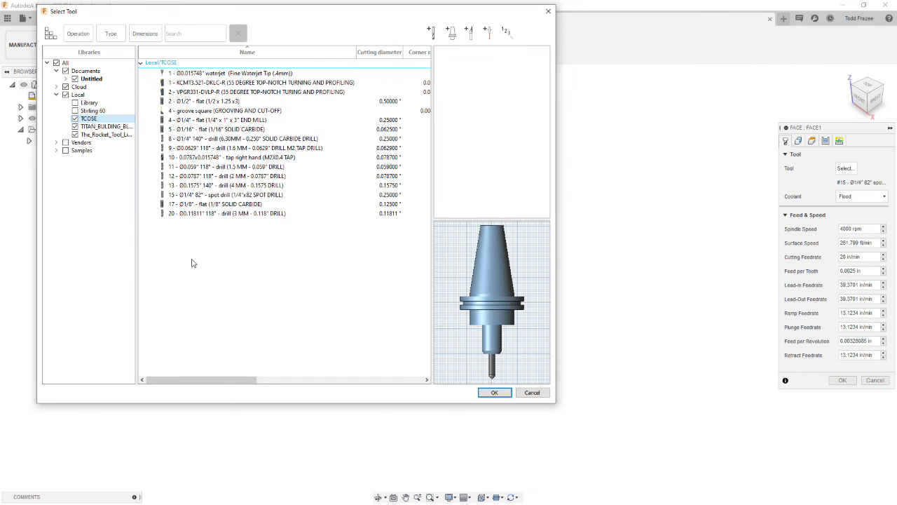
{"action": "left_click", "coordinate": [199, 207]}
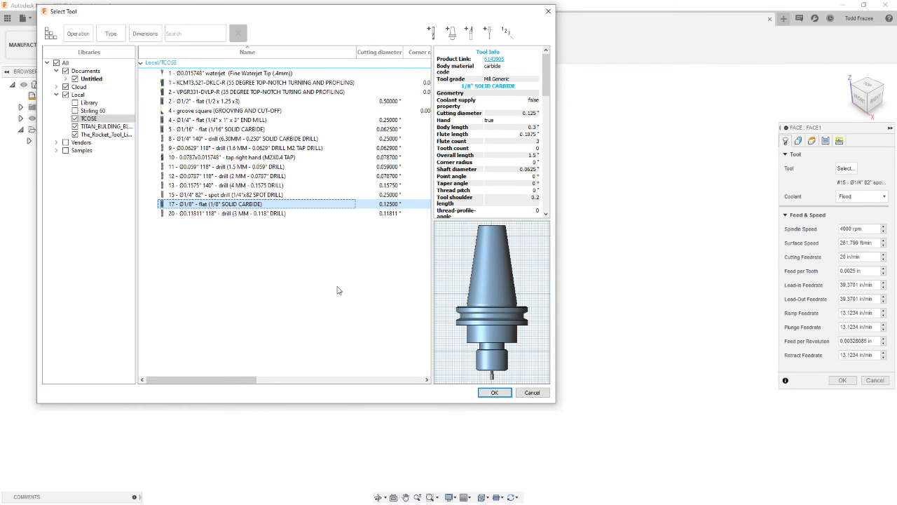
{"action": "left_click", "coordinate": [495, 392]}
- Set the new contour's ramp spindle speed to 5000 rpm
{"action": "left_click", "coordinate": [798, 150]}
{"action": "left_click_drag", "start_coordinate": [797, 150], "coordinate": [754, 151]}
{"action": "type", "text": "5000 rpm"}
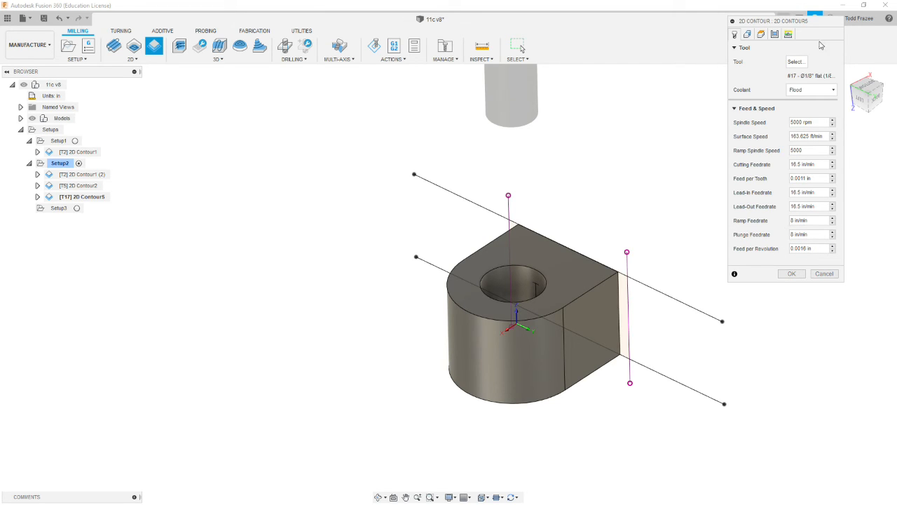
- Select an open contour along the part's bottom edges, covering both straight sides and the rounded end but not the flat back edge
{"action": "left_click", "coordinate": [749, 34]}
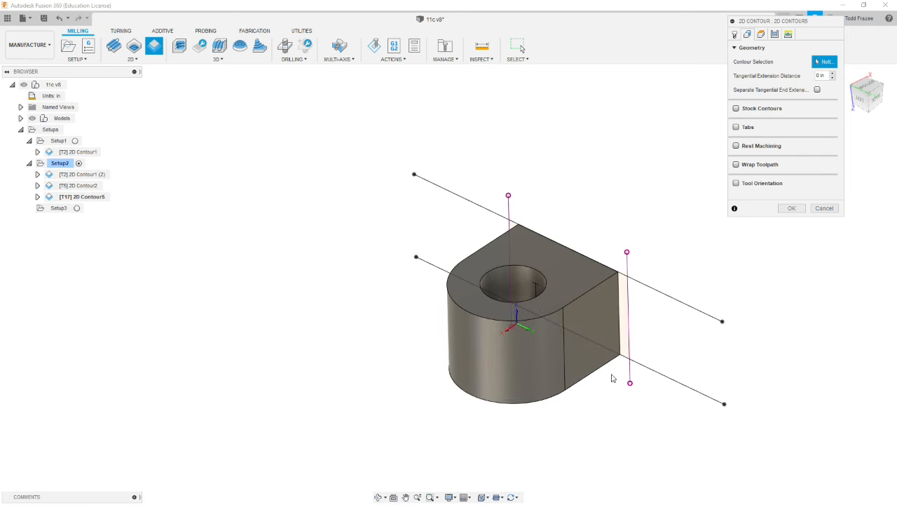
{"action": "left_click", "coordinate": [604, 363]}
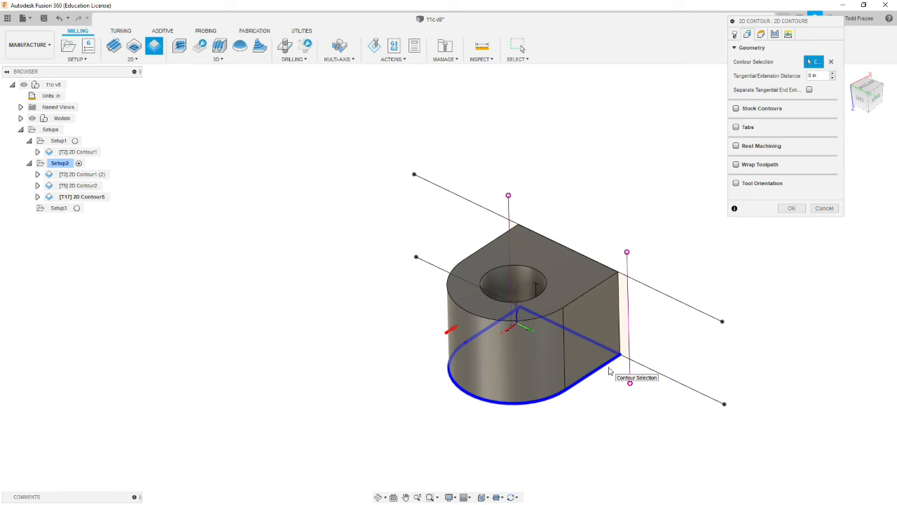
{"action": "left_click", "coordinate": [607, 366]}
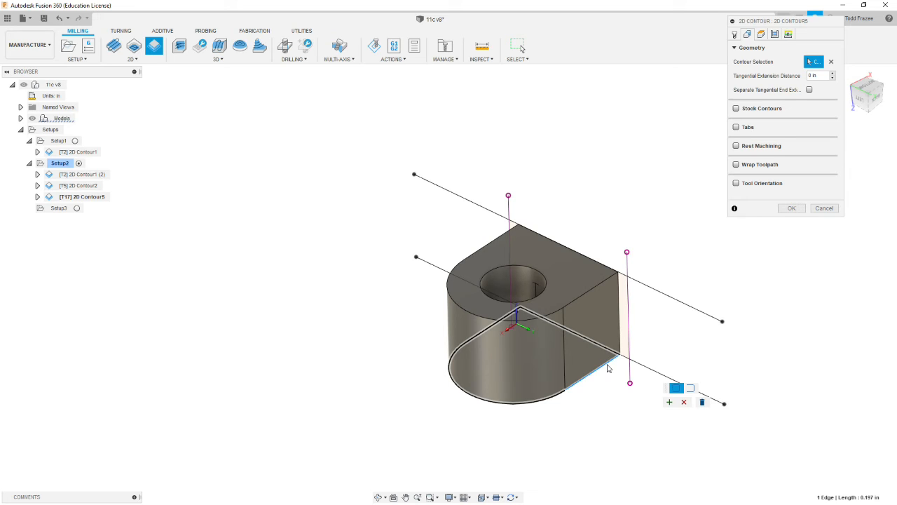
{"action": "left_click", "coordinate": [692, 390]}
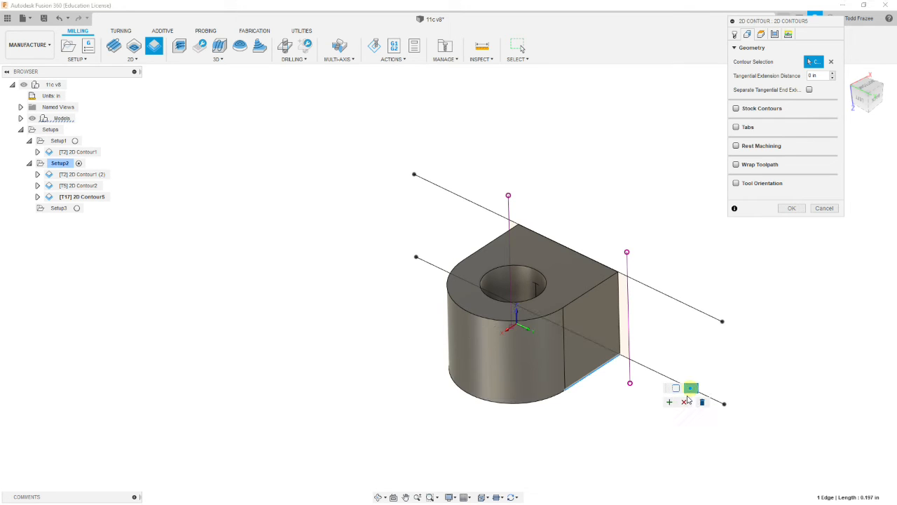
{"action": "middle_click_drag", "start_coordinate": [683, 401], "coordinate": [576, 468], "text": "shift"}
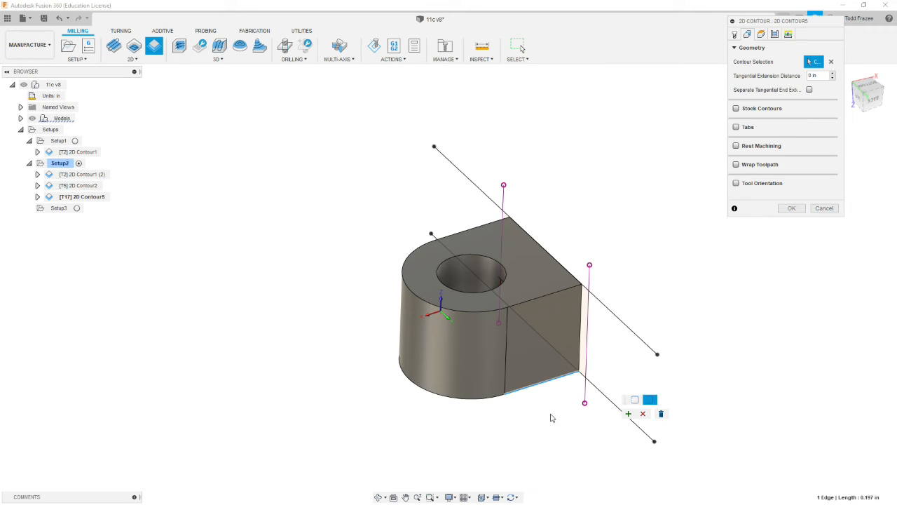
{"action": "left_click", "coordinate": [489, 399]}
{"action": "middle_click_drag", "start_coordinate": [495, 422], "coordinate": [455, 410], "text": "shift"}
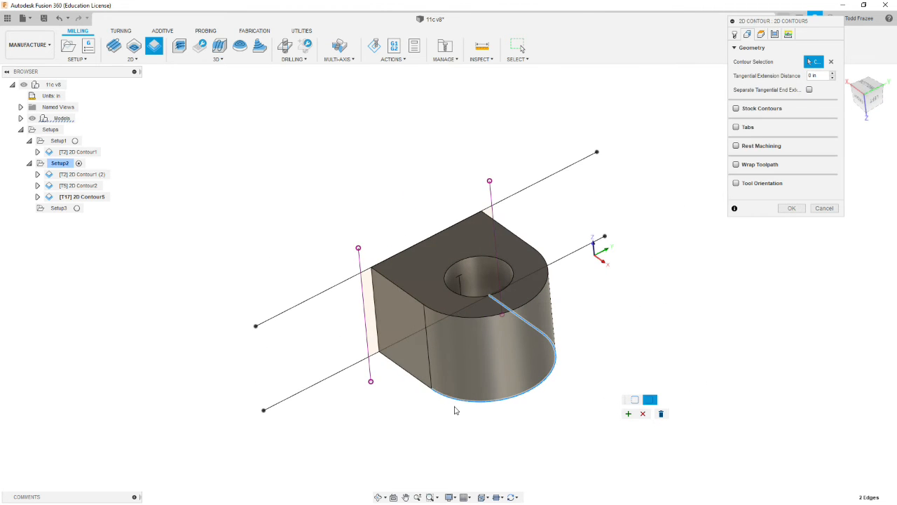
{"action": "left_click", "coordinate": [424, 386]}
{"action": "middle_click_drag", "start_coordinate": [593, 411], "coordinate": [517, 409], "text": "shift"}
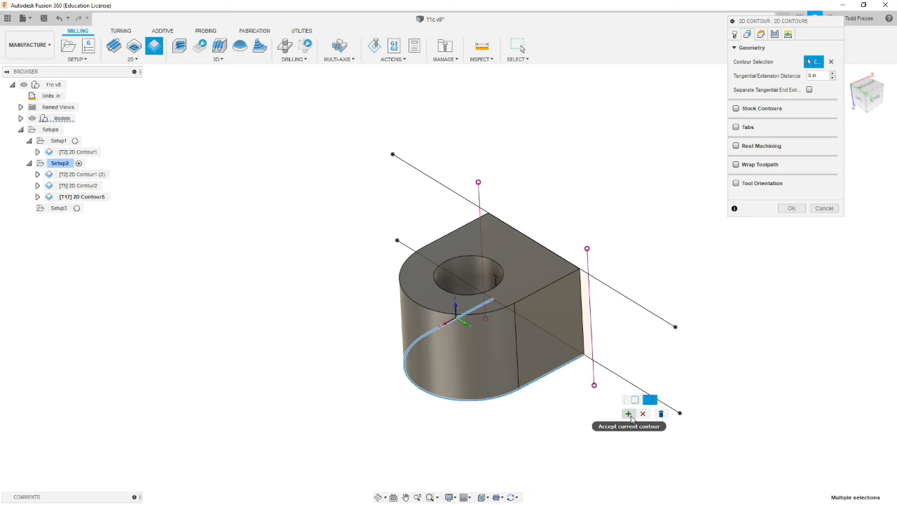
{"action": "left_click", "coordinate": [629, 414]}
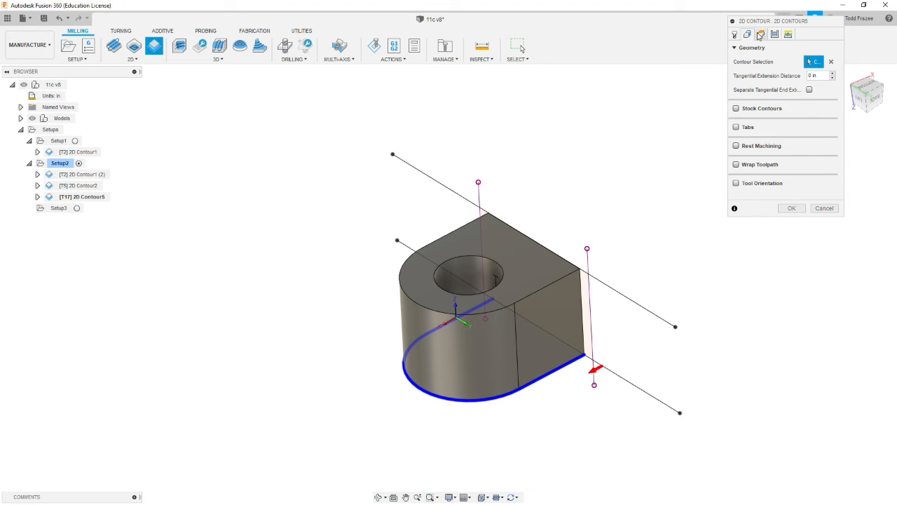
- Set the top height to Model top and the bottom height offset to -0.01 in from the selected contour
{"action": "left_click", "coordinate": [761, 33]}
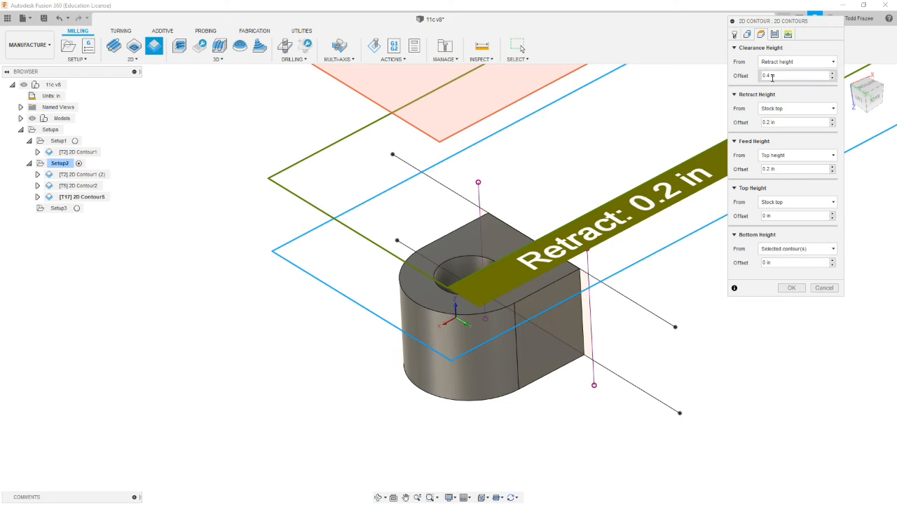
{"action": "left_click", "coordinate": [801, 202]}
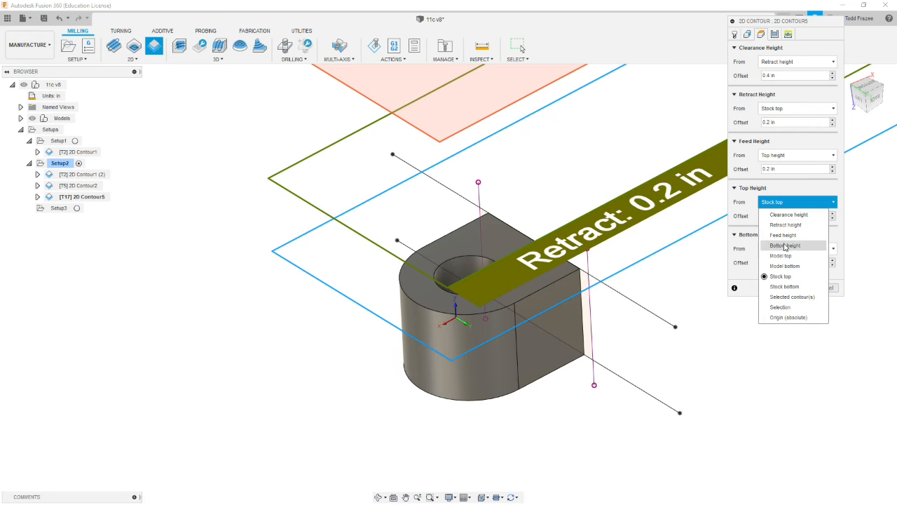
{"action": "left_click", "coordinate": [781, 256]}
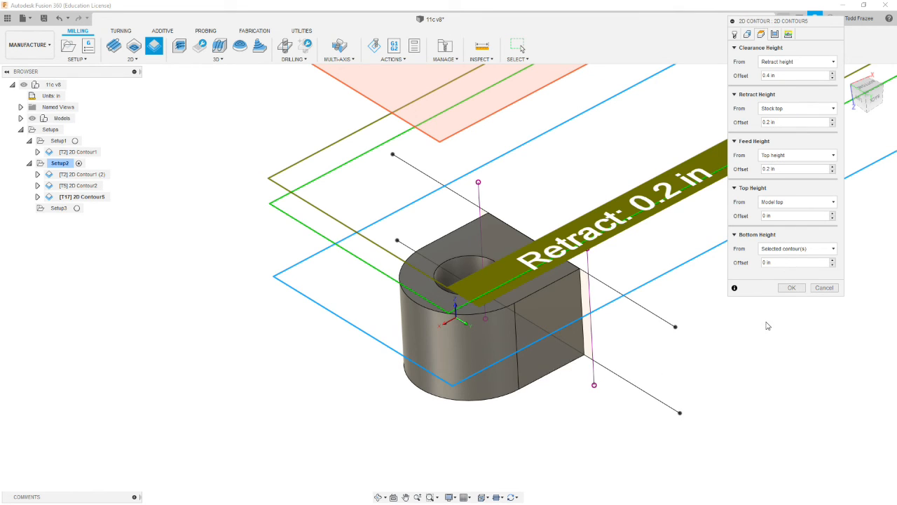
{"action": "left_click", "coordinate": [789, 262]}
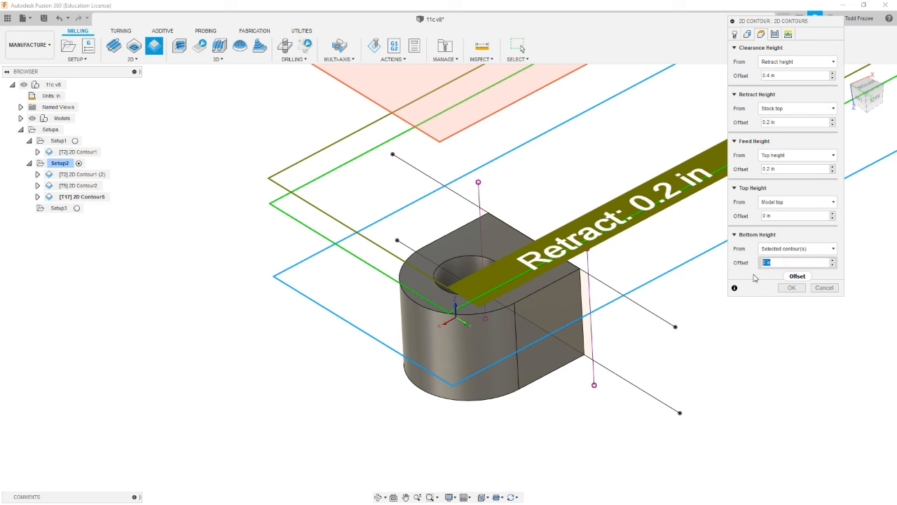
{"action": "type", "text": "-.01"}
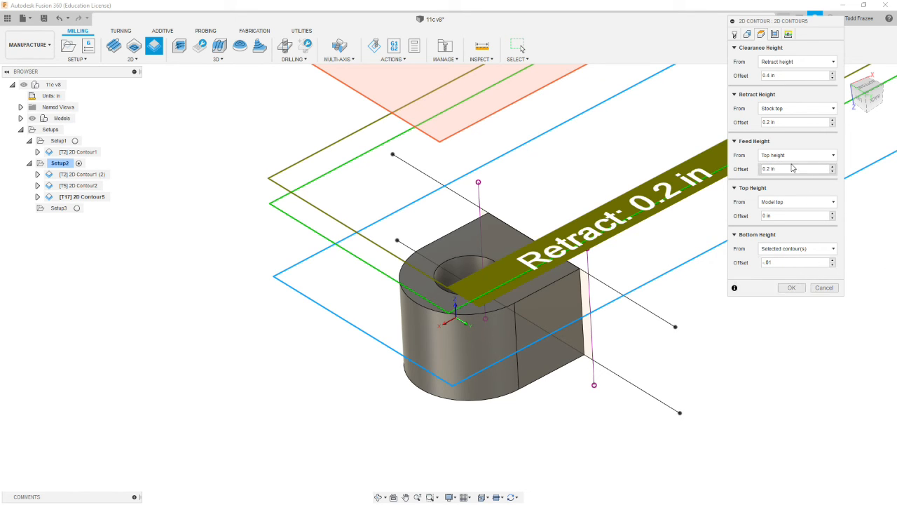
- Set the outer contour's compensation type to Wear
{"action": "left_click", "coordinate": [774, 33]}
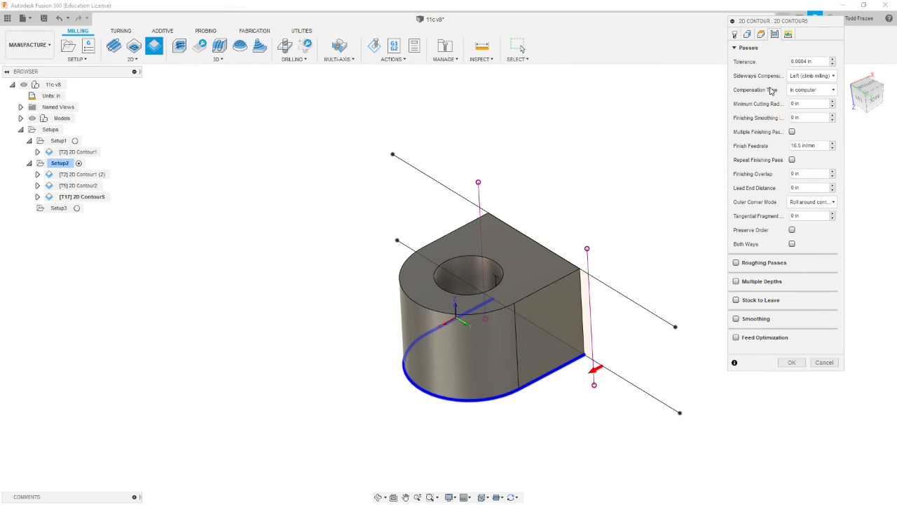
{"action": "left_click", "coordinate": [810, 90]}
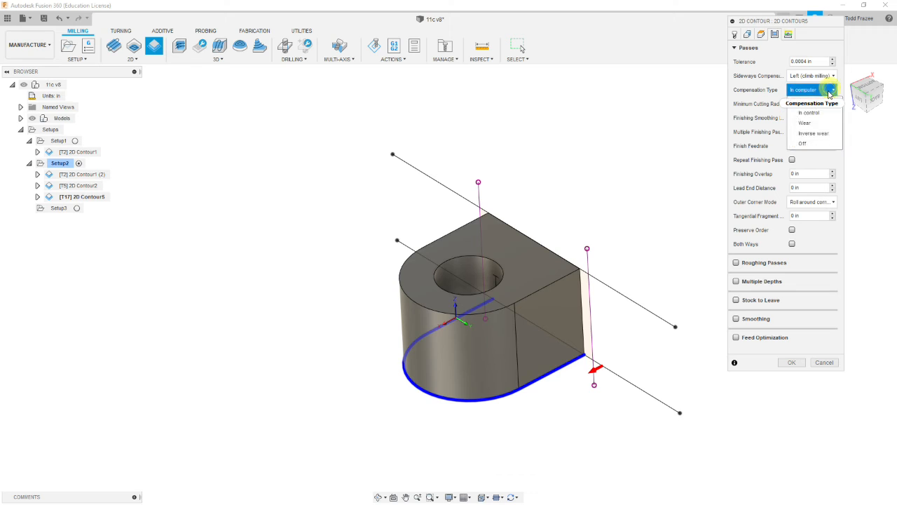
{"action": "left_click", "coordinate": [804, 123]}
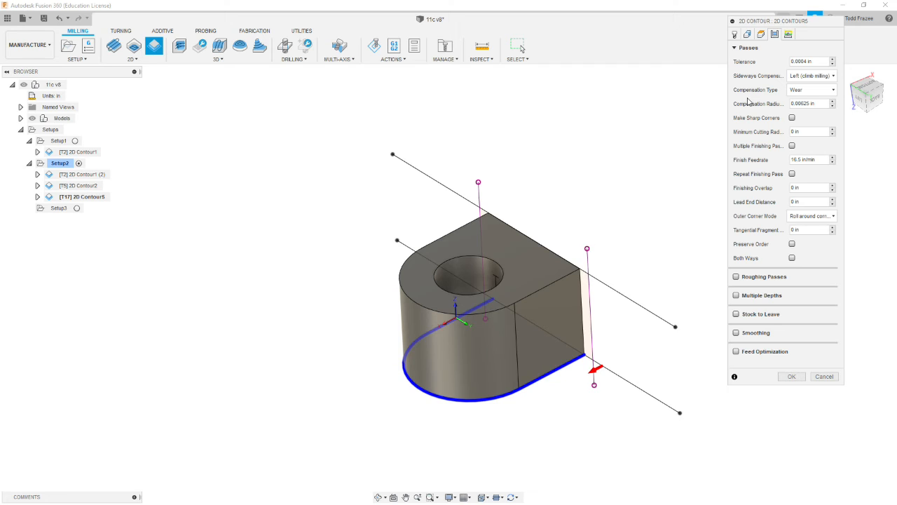
- Enable roughing passes and set the finishing stepover to 0.01 in
{"action": "left_click", "coordinate": [737, 277]}
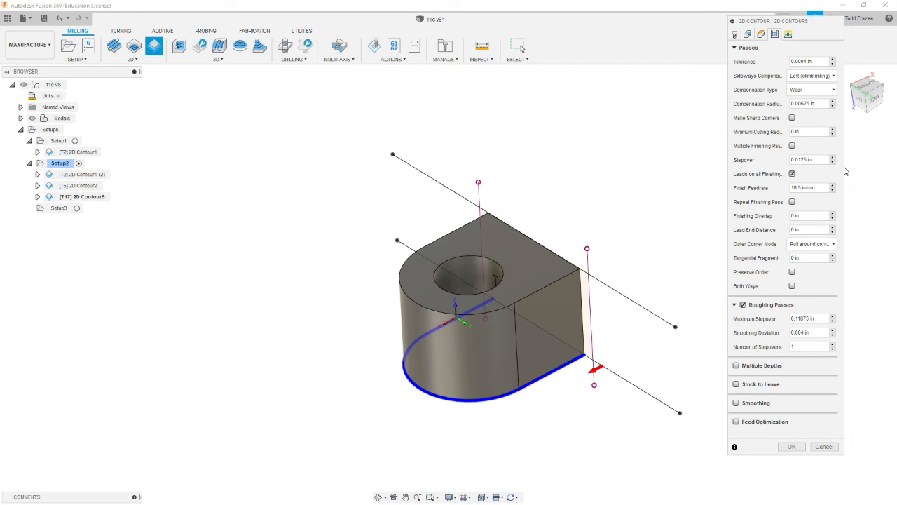
{"action": "left_click", "coordinate": [821, 160]}
{"action": "key", "text": "BackSpace"}
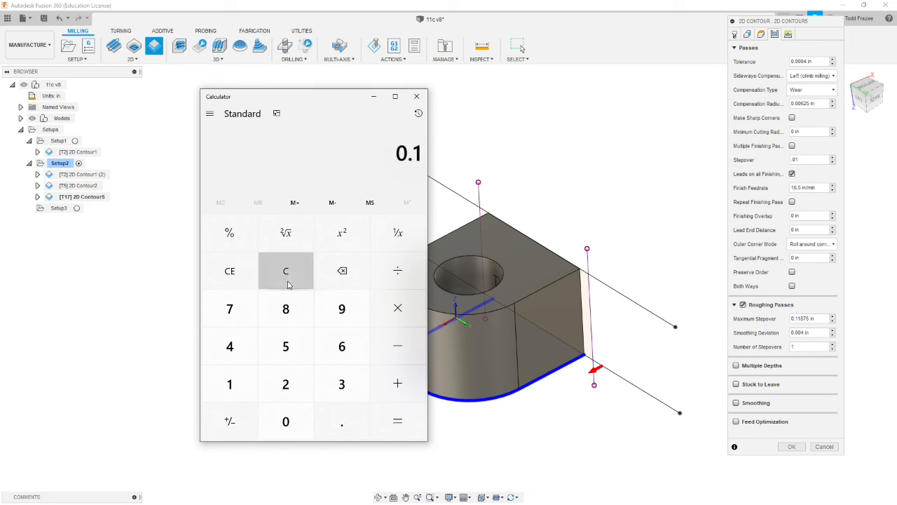
- Switch to Calculator and multiply the 0.125 in tool diameter by 0.8
{"action": "left_click", "coordinate": [288, 284]}
{"action": "type", "text": ".125"}
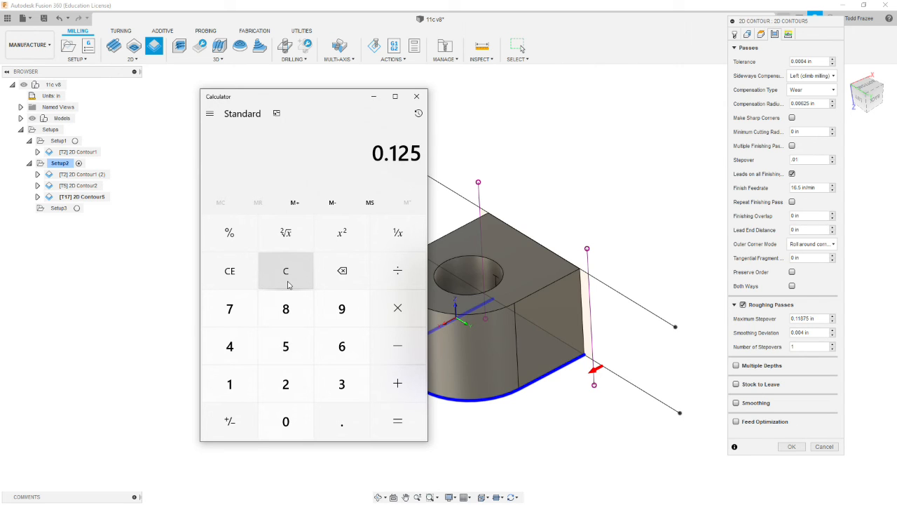
{"action": "key", "text": "asterisk"}
{"action": "type", "text": ".8"}
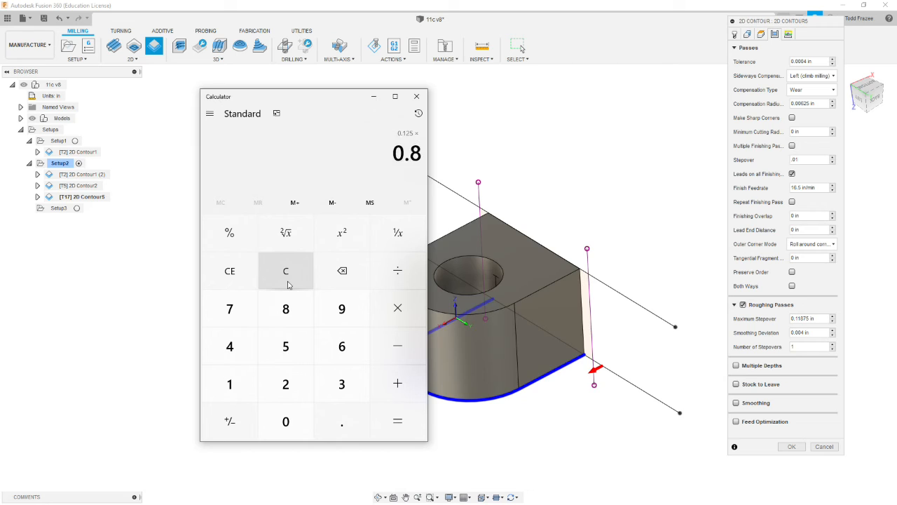
{"action": "key", "text": "Return"}
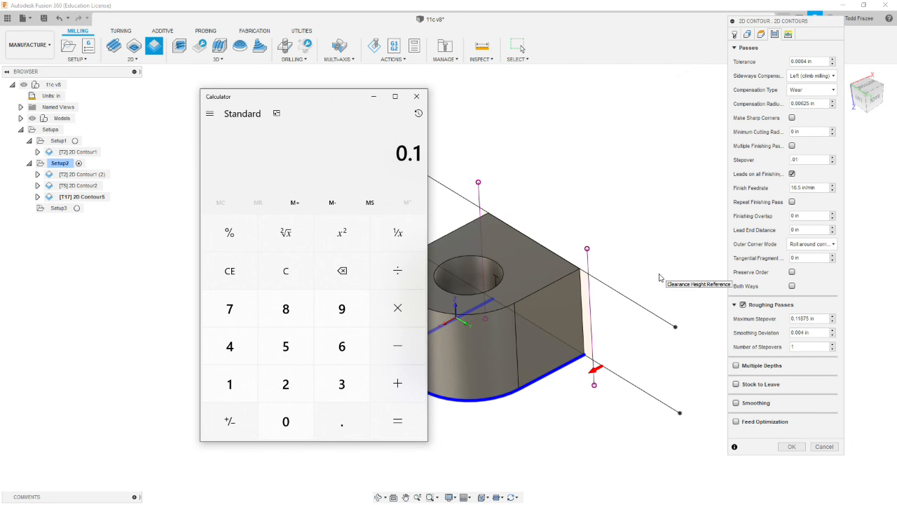
- Back in Fusion 360, set the roughing passes' maximum stepover to 0.1 in and enable multiple depths
{"action": "left_click", "coordinate": [807, 318]}
{"action": "left_click_drag", "start_coordinate": [822, 318], "coordinate": [766, 315]}
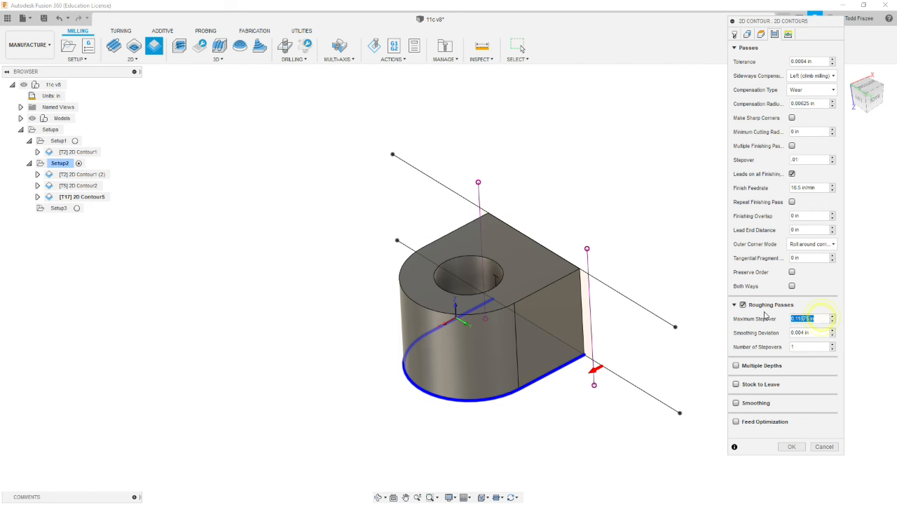
{"action": "type", "text": ".1"}
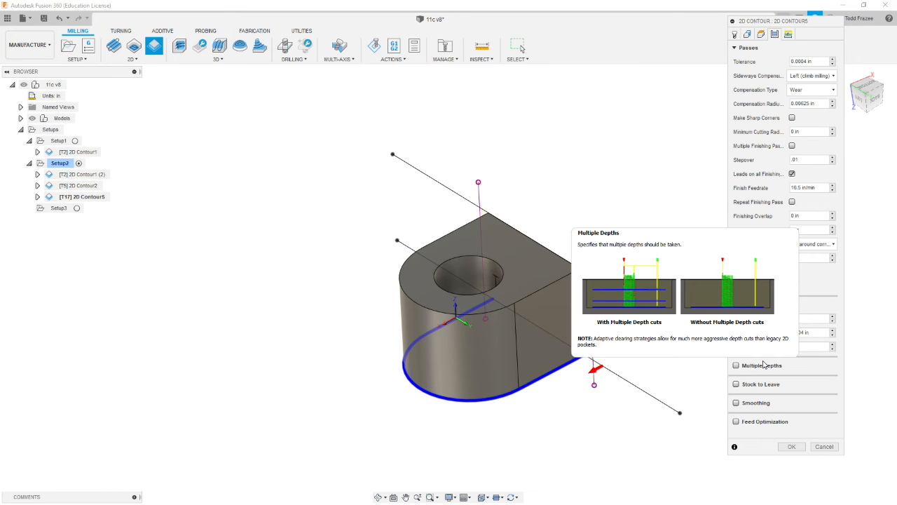
{"action": "left_click", "coordinate": [736, 365]}
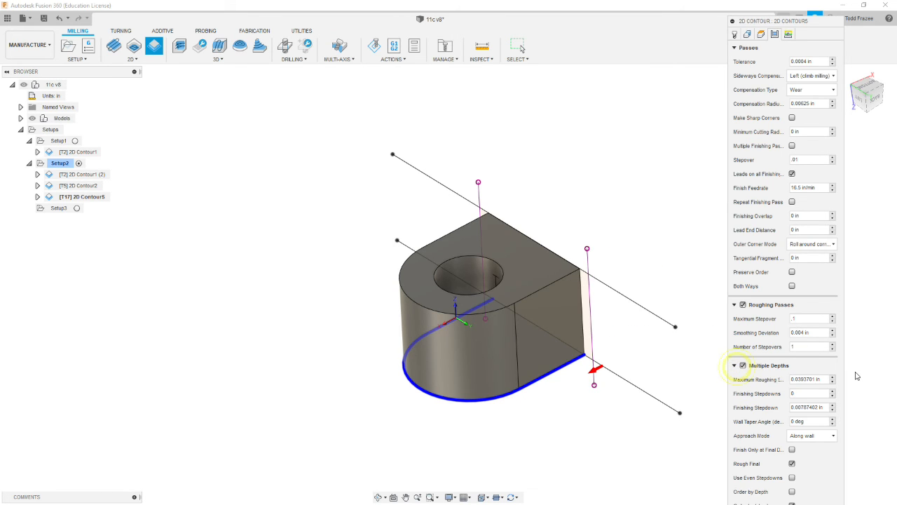
- Set the outer contour's maximum roughing stepdown to 0.04 in, with 1 finishing stepdown of 0.01 in
{"action": "left_click", "coordinate": [740, 47]}
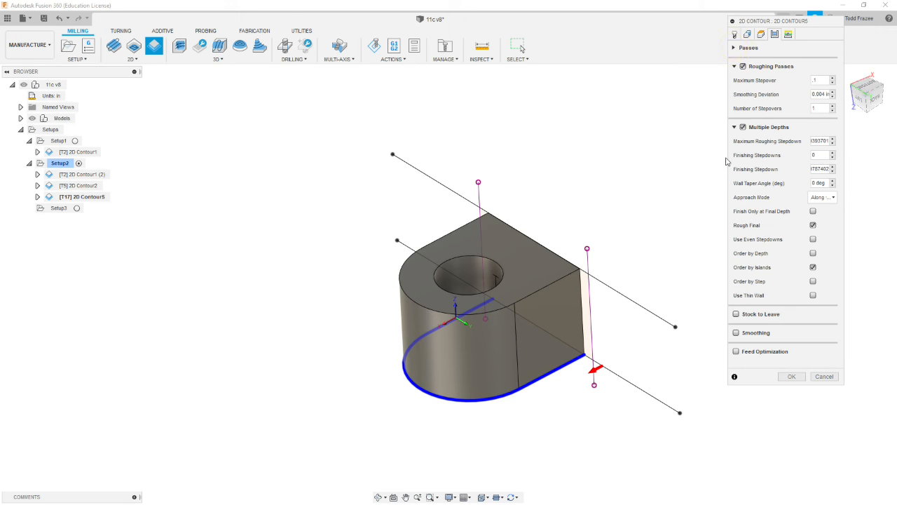
{"action": "left_click_drag", "start_coordinate": [820, 142], "coordinate": [801, 139]}
{"action": "left_click_drag", "start_coordinate": [704, 137], "coordinate": [705, 139]}
{"action": "left_click", "coordinate": [705, 142]}
{"action": "left_click_drag", "start_coordinate": [831, 140], "coordinate": [728, 135]}
{"action": "key", "text": "BackSpace"}
{"action": "key", "text": "Tab"}
{"action": "type", "text": "1"}
{"action": "key", "text": "Tab"}
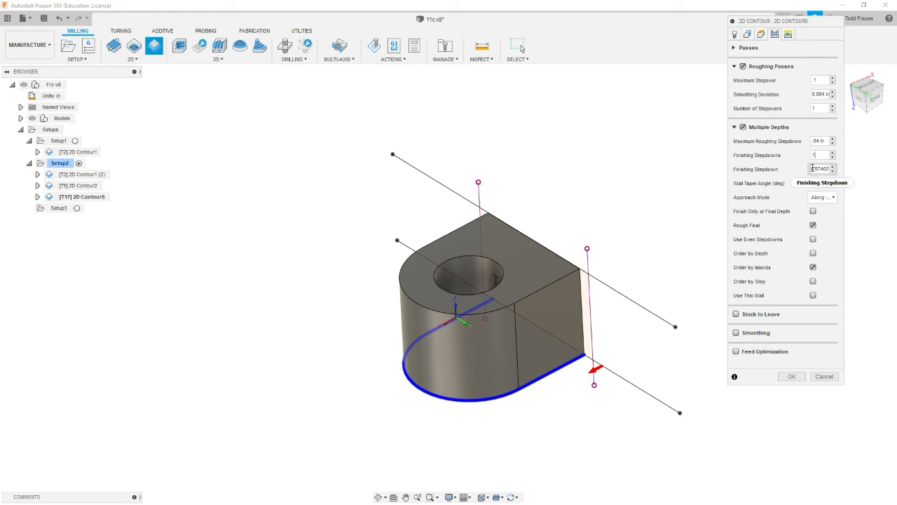
{"action": "key", "text": "Left"}
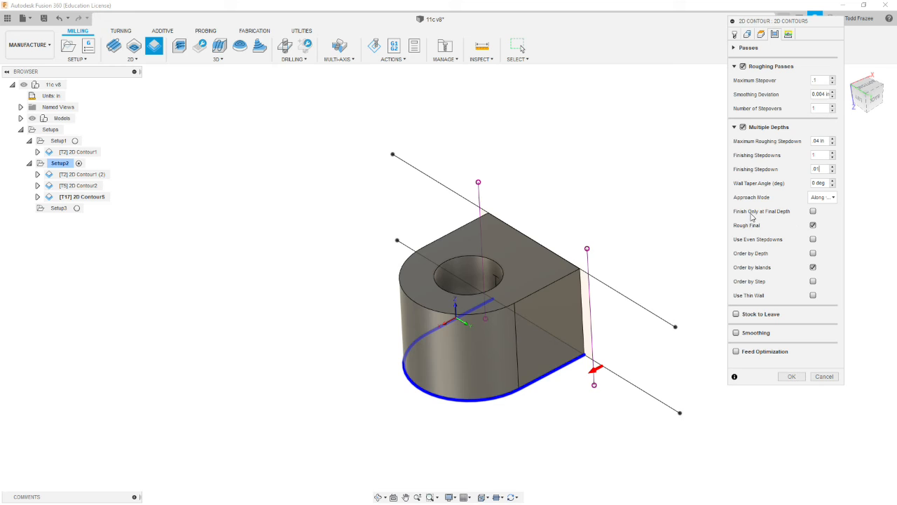
- Enable finishing only at final depth, even stepdowns and smoothing for the outer contour
{"action": "left_click", "coordinate": [813, 211]}
{"action": "left_click", "coordinate": [813, 240]}
{"action": "left_click", "coordinate": [737, 333]}
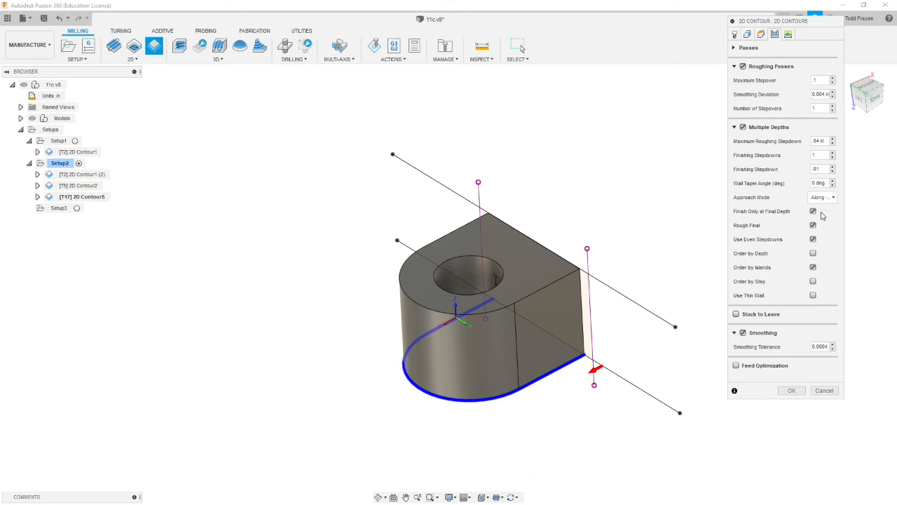
- Change the linear lead-in distance and vertical lead-in radius, and generate the outer contour toolpath
{"action": "left_click", "coordinate": [788, 35]}
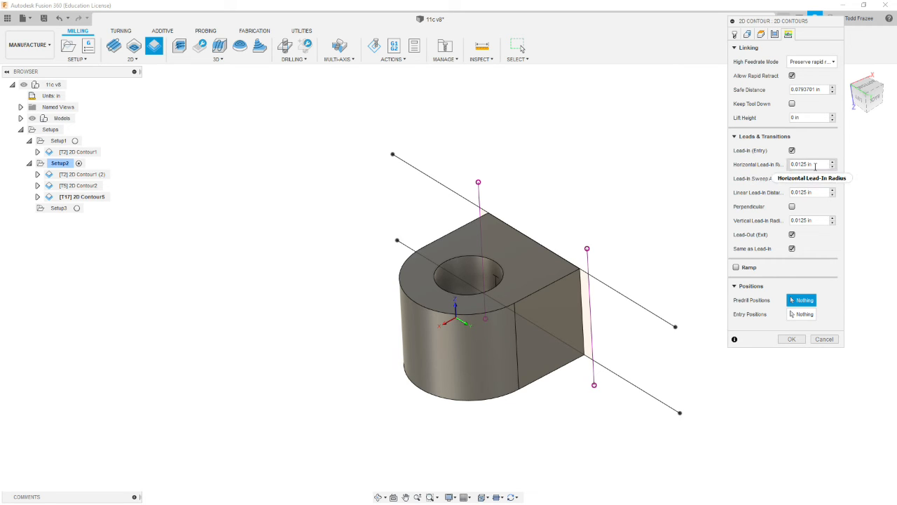
{"action": "mouse_move", "coordinate": [813, 163]}
{"action": "left_click_drag", "start_coordinate": [814, 164], "coordinate": [804, 165]}
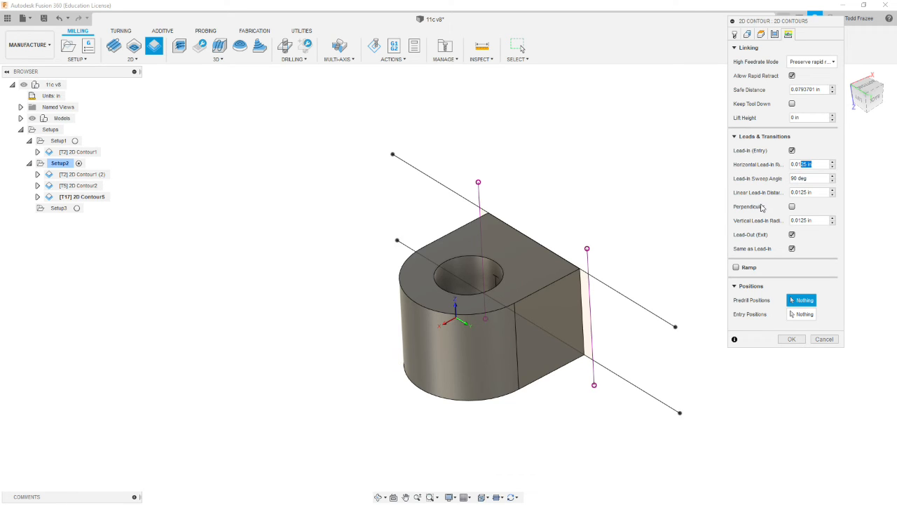
{"action": "left_click", "coordinate": [813, 179]}
{"action": "left_click_drag", "start_coordinate": [822, 194], "coordinate": [782, 196]}
{"action": "type", "text": ".1"}
{"action": "left_click", "coordinate": [819, 220]}
{"action": "type", "text": "0."}
{"action": "left_click", "coordinate": [788, 338]}
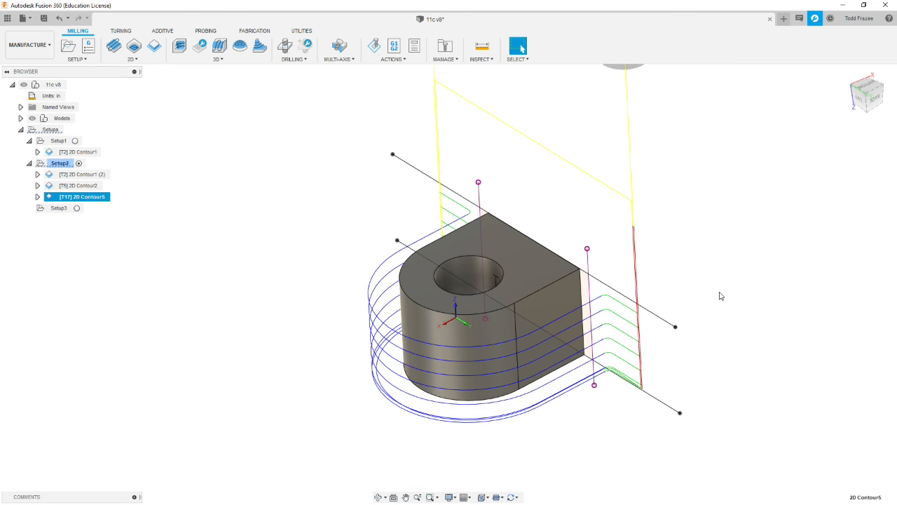
- Examine the outer contour toolpath and the Setup2 stock around the part from several angles
{"action": "middle_click_drag", "start_coordinate": [730, 313], "coordinate": [789, 284], "text": "shift"}
{"action": "scroll", "coordinate": [788, 284], "scroll_direction": "down", "scroll_amount": 1}
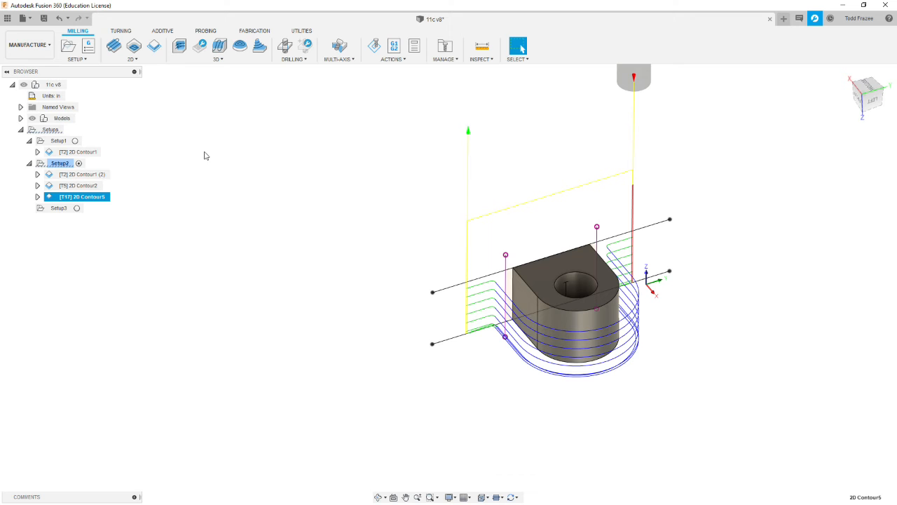
{"action": "left_click", "coordinate": [59, 162]}
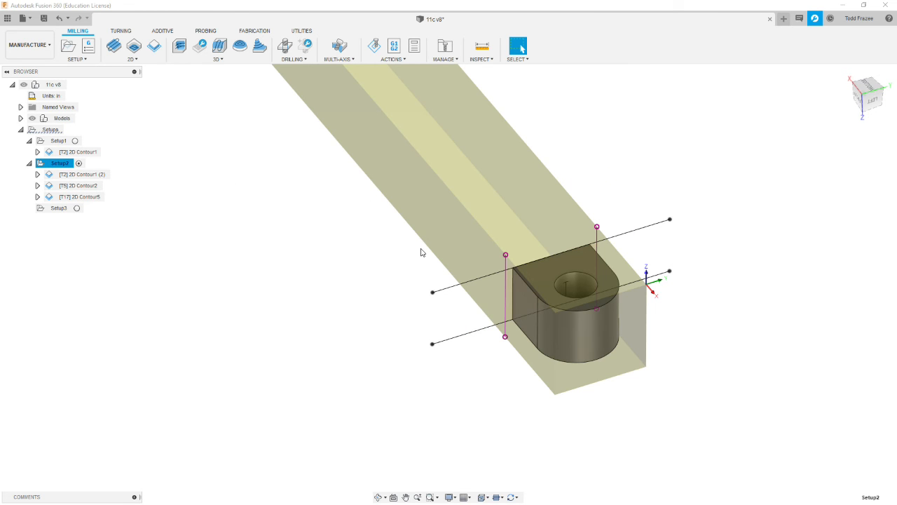
{"action": "middle_click_drag", "start_coordinate": [426, 276], "coordinate": [535, 260], "text": "shift"}
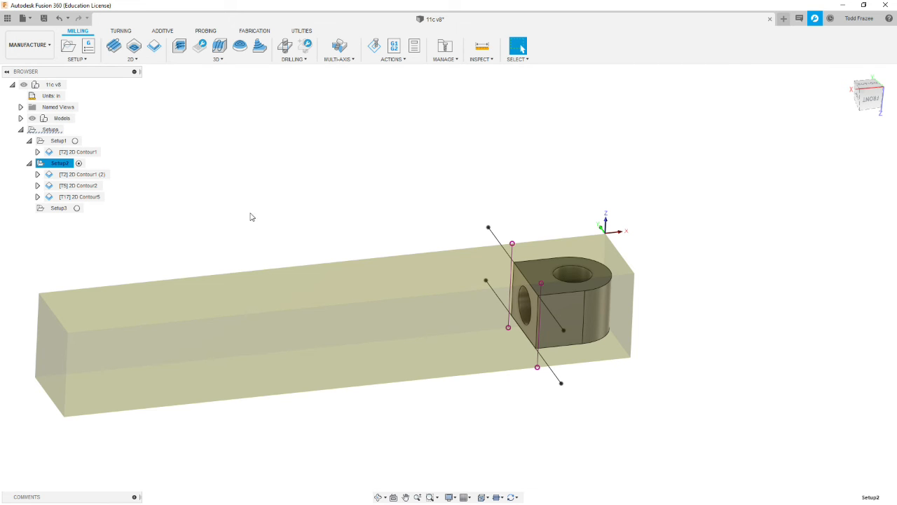
- Duplicate the outer profile's 2D Contour5 operation in Setup2
{"action": "left_click", "coordinate": [80, 196]}
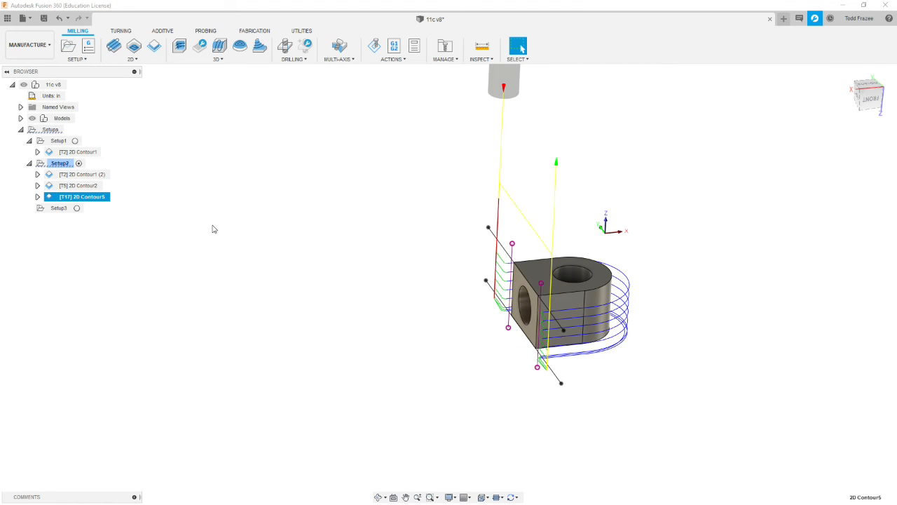
{"action": "right_click", "coordinate": [95, 199]}
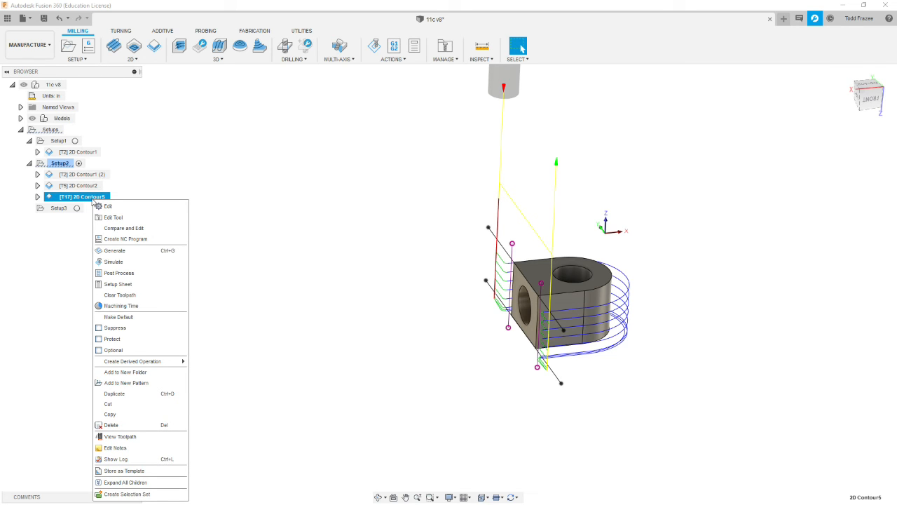
{"action": "left_click", "coordinate": [115, 393]}
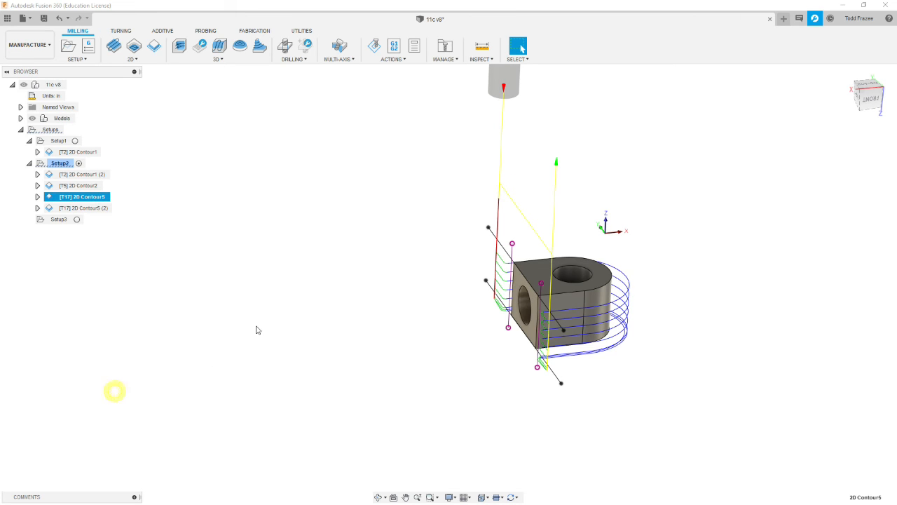
- In the duplicated contour, replace the selected geometry with the sketch line along the lower edge of the part's flat end face
{"action": "left_click", "coordinate": [81, 208]}
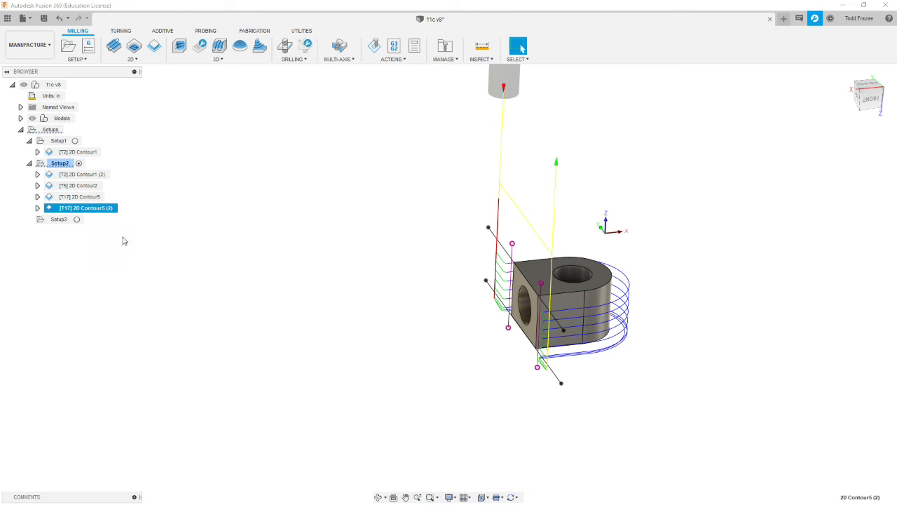
{"action": "right_click", "coordinate": [92, 210]}
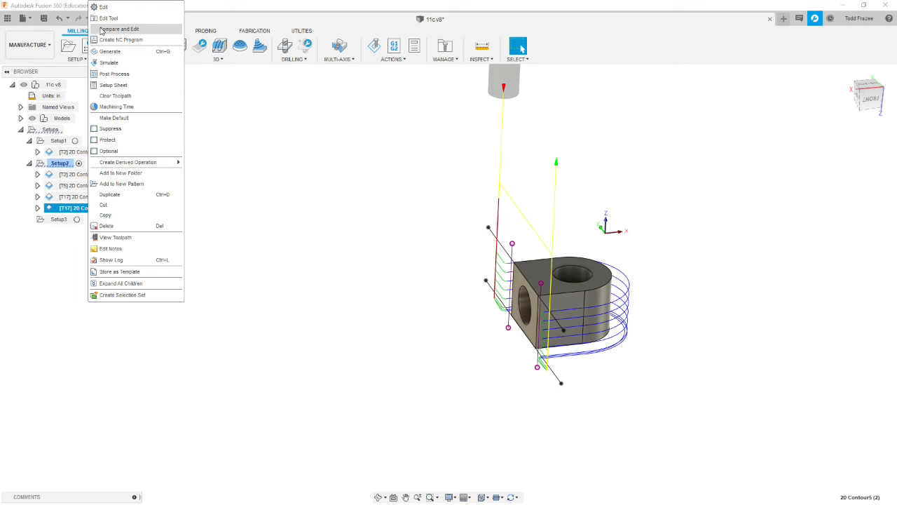
{"action": "left_click", "coordinate": [104, 7]}
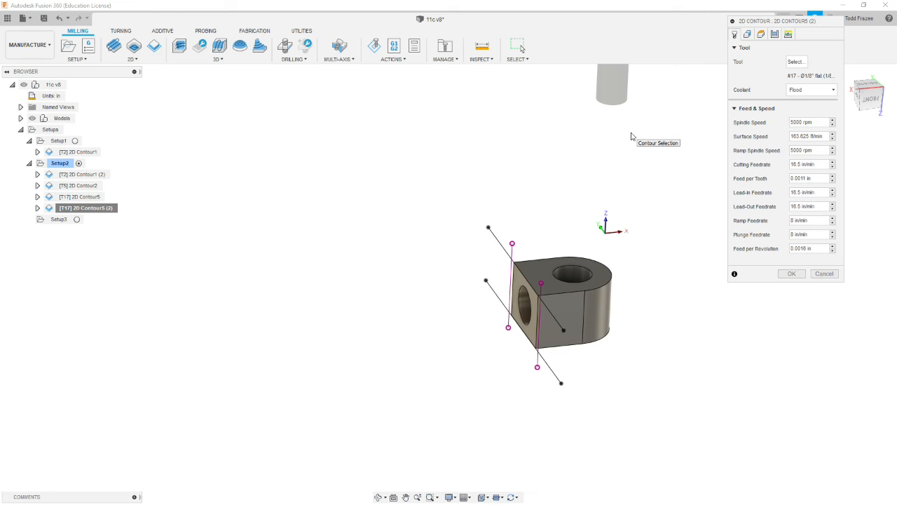
{"action": "left_click", "coordinate": [748, 37]}
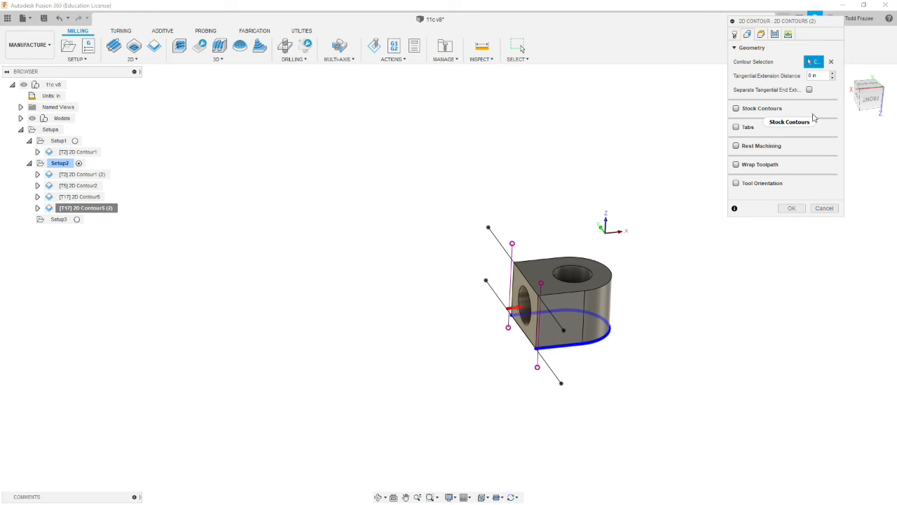
{"action": "left_click", "coordinate": [831, 61]}
{"action": "scroll", "coordinate": [533, 356], "scroll_direction": "up", "scroll_amount": 5}
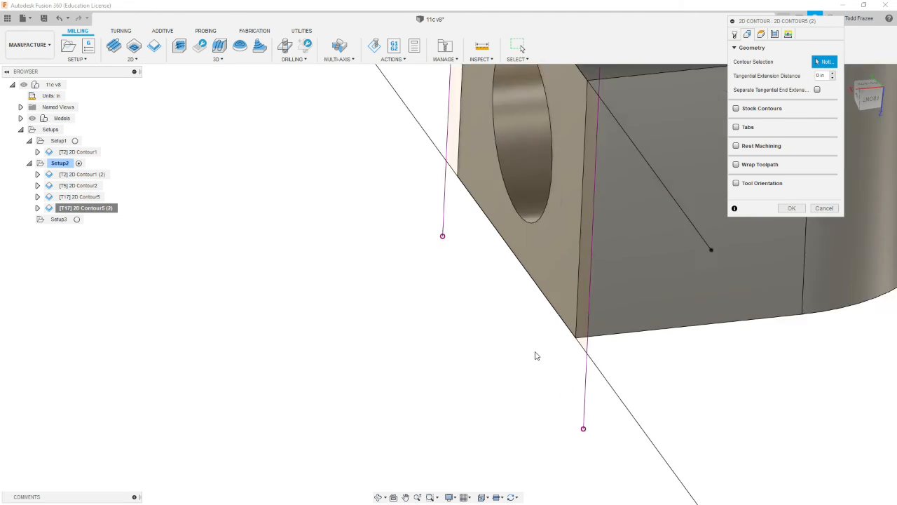
{"action": "scroll", "coordinate": [535, 356], "scroll_direction": "up", "scroll_amount": 2}
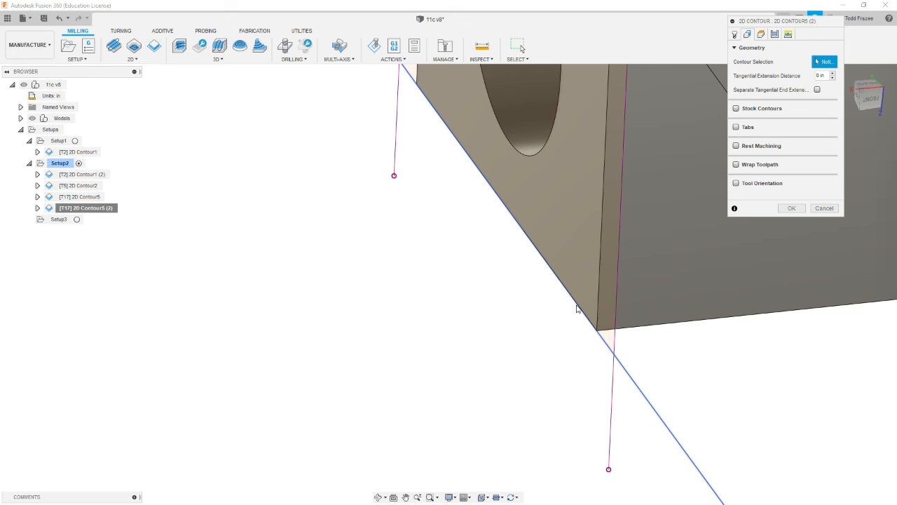
{"action": "scroll", "coordinate": [576, 310], "scroll_direction": "down", "scroll_amount": 5}
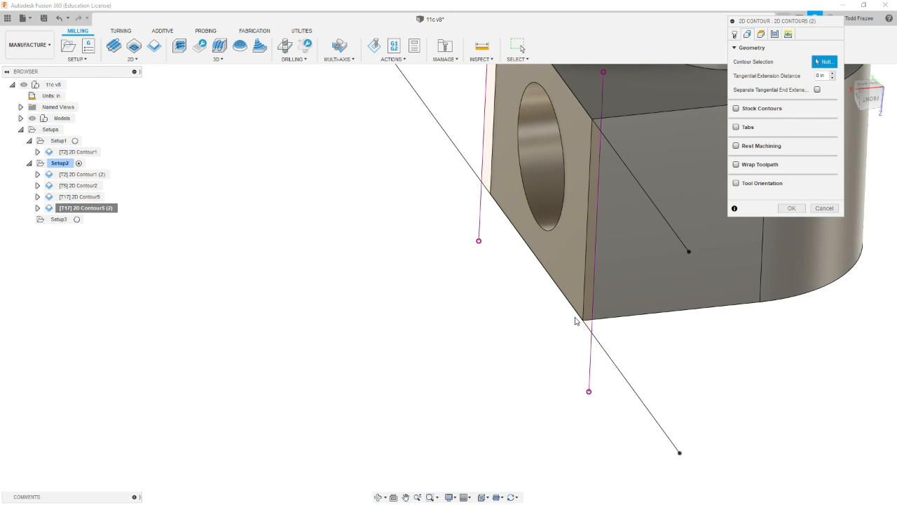
{"action": "left_click", "coordinate": [634, 397]}
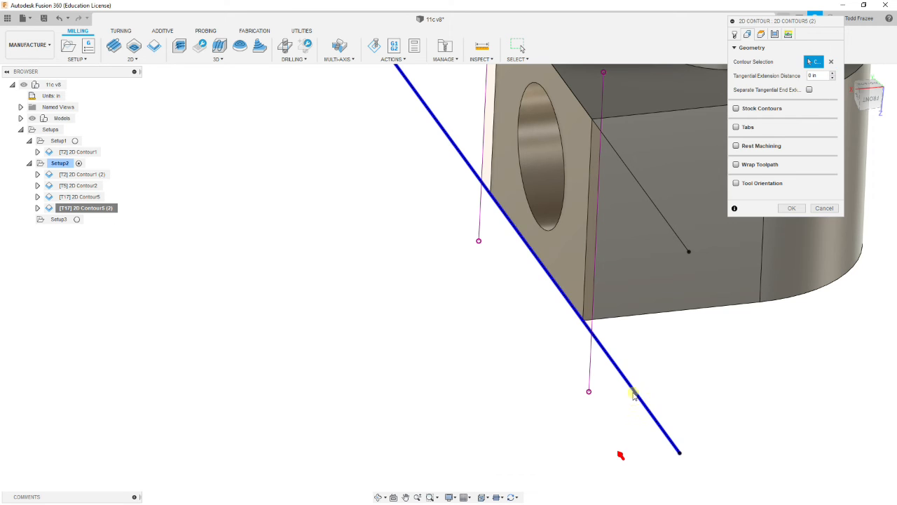
{"action": "scroll", "coordinate": [527, 352], "scroll_direction": "down", "scroll_amount": 3}
{"action": "scroll", "coordinate": [528, 352], "scroll_direction": "down", "scroll_amount": 2}
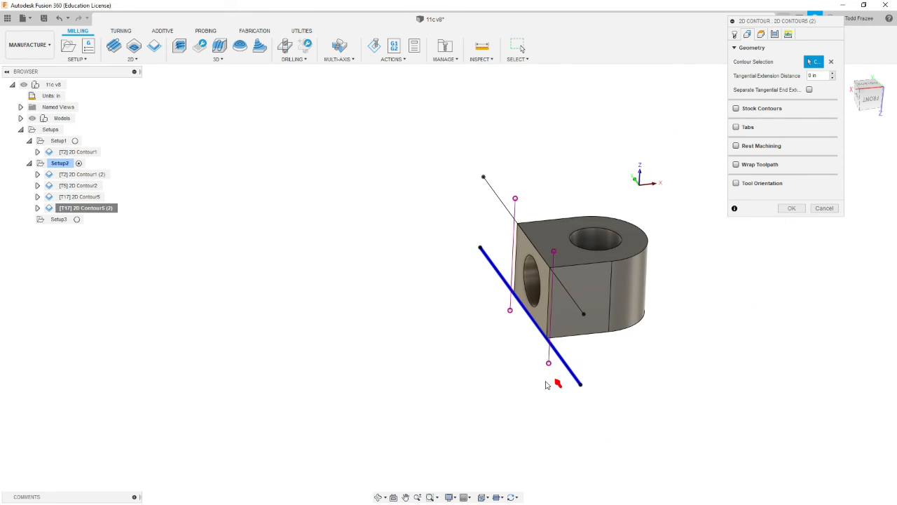
{"action": "middle_click_drag", "start_coordinate": [528, 363], "coordinate": [554, 383], "text": "shift"}
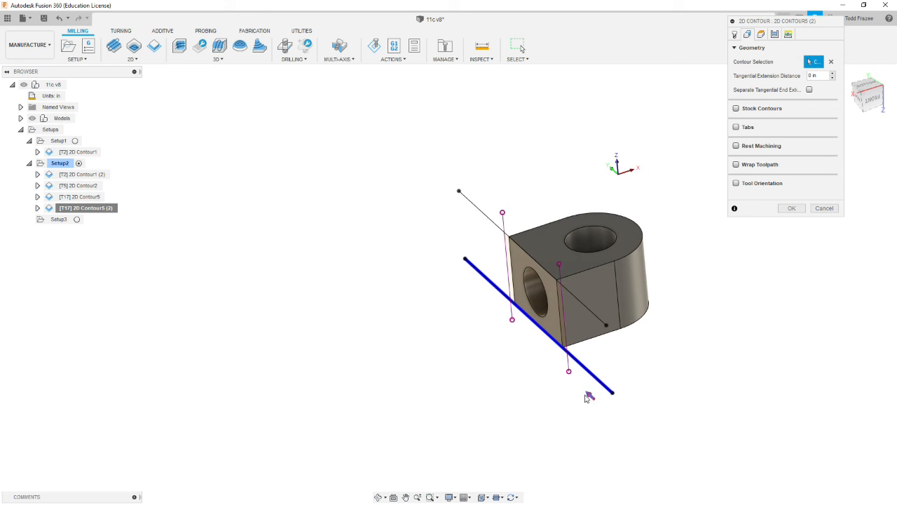
{"action": "scroll", "coordinate": [600, 404], "scroll_direction": "up", "scroll_amount": 1}
{"action": "scroll", "coordinate": [599, 404], "scroll_direction": "up", "scroll_amount": 1}
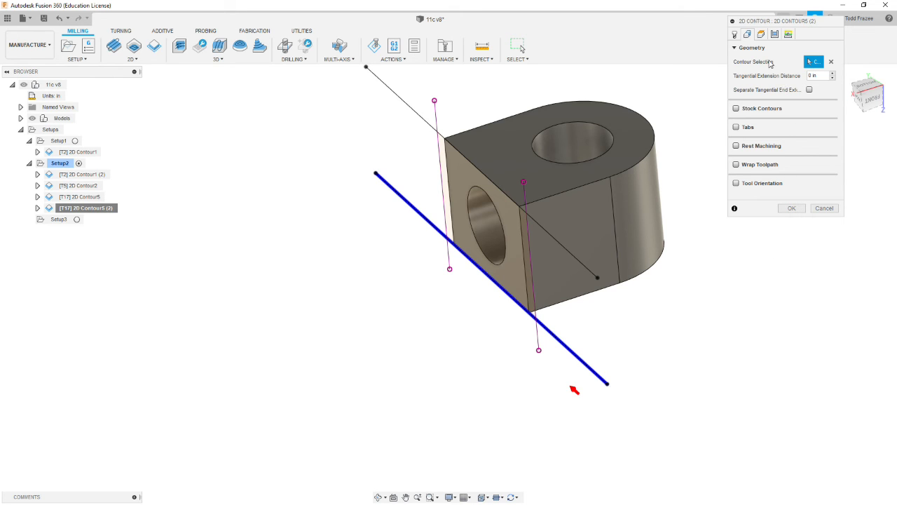
- Set the duplicated contour's top height to Stock top and its bottom height offset from the selected contour to 0.02 in
{"action": "left_click", "coordinate": [761, 35]}
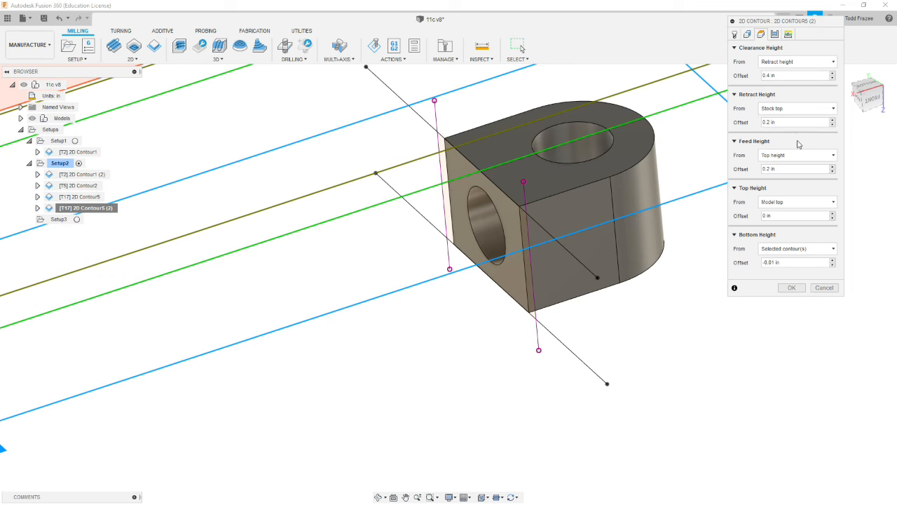
{"action": "left_click", "coordinate": [793, 201]}
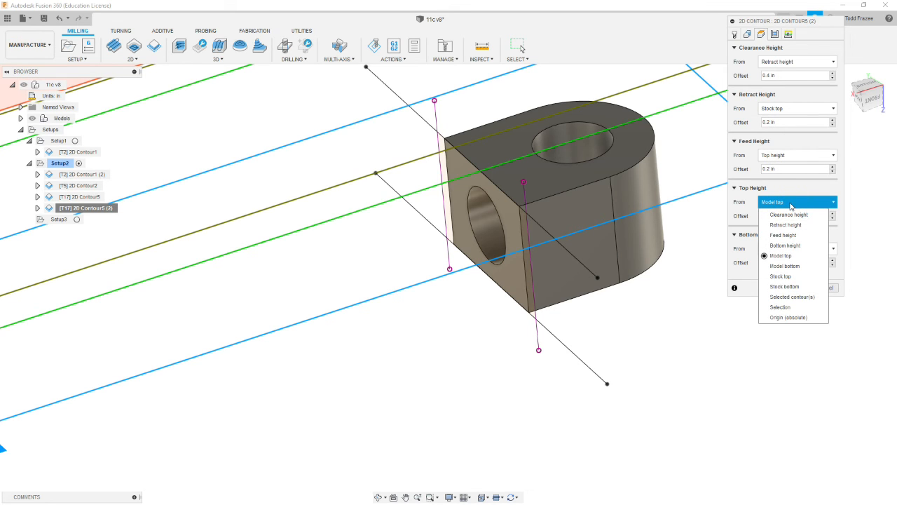
{"action": "left_click", "coordinate": [780, 276]}
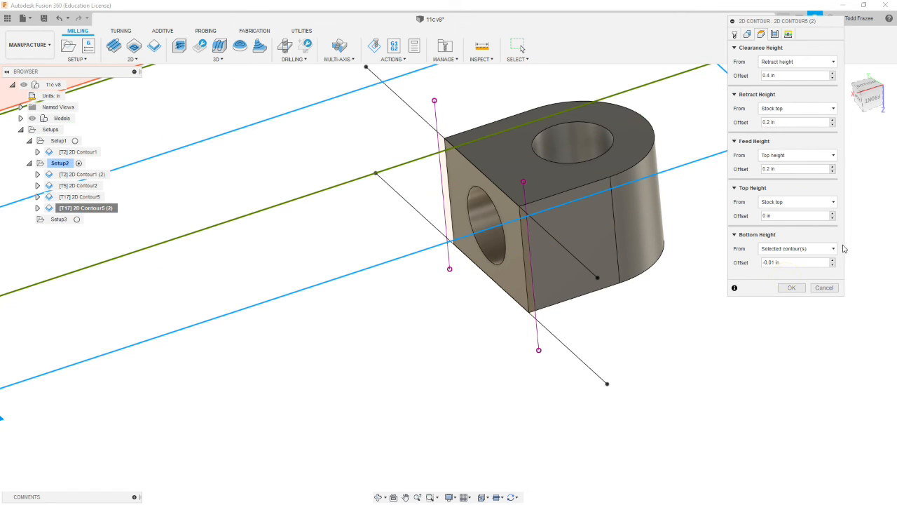
{"action": "scroll", "coordinate": [473, 265], "scroll_direction": "down", "scroll_amount": 3}
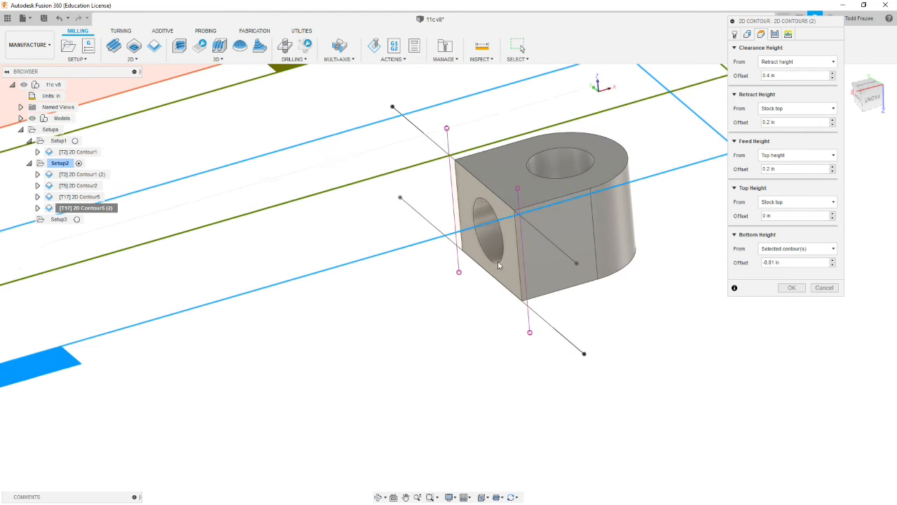
{"action": "middle_click_drag", "start_coordinate": [427, 214], "coordinate": [413, 247], "text": "shift"}
{"action": "scroll", "coordinate": [465, 234], "scroll_direction": "up", "scroll_amount": 3}
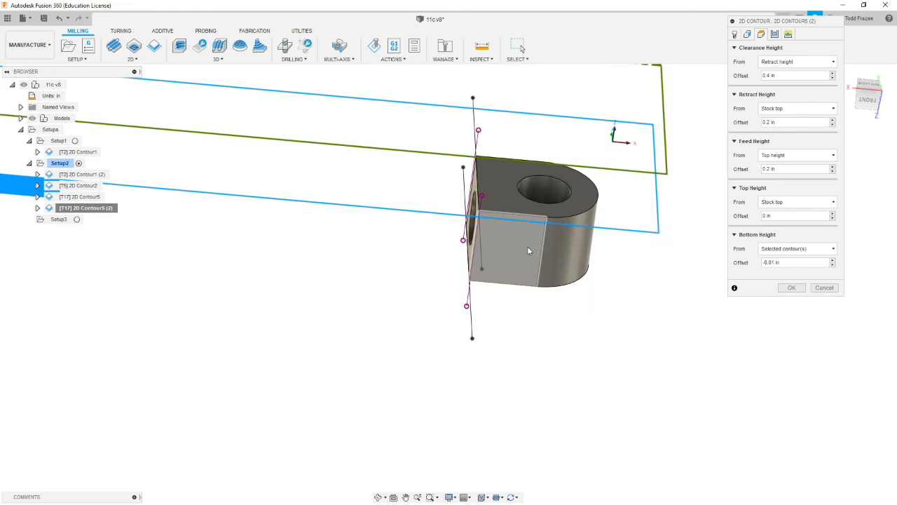
{"action": "scroll", "coordinate": [531, 240], "scroll_direction": "up", "scroll_amount": 2}
{"action": "mouse_move", "coordinate": [531, 238]}
{"action": "middle_mouse_down", "text": "shift"}
{"action": "mouse_move", "coordinate": [547, 231]}
{"action": "mouse_move", "coordinate": [540, 237]}
{"action": "middle_mouse_up", "text": "shift"}
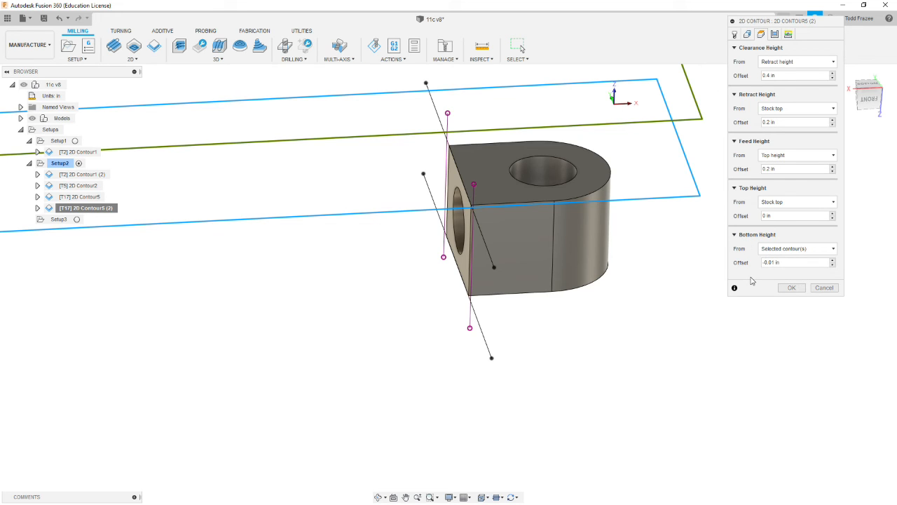
{"action": "left_click", "coordinate": [785, 262]}
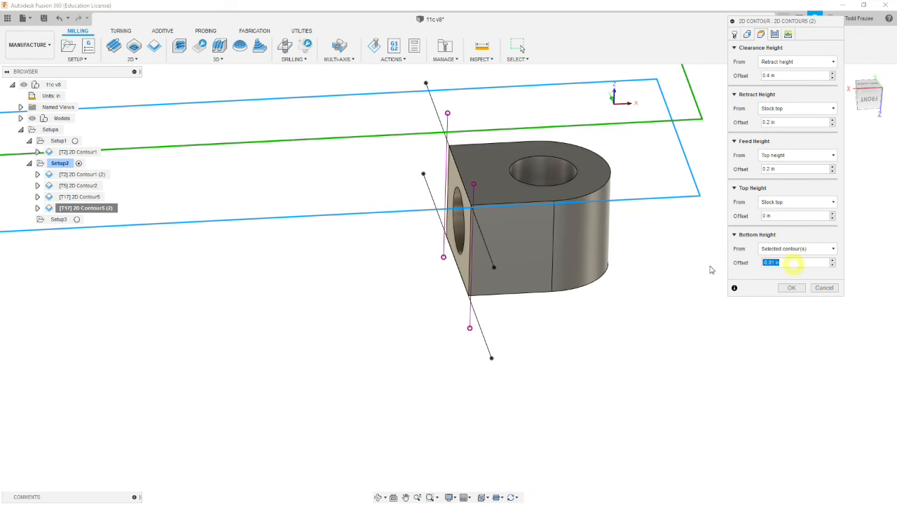
{"action": "key", "text": "BackSpace"}
{"action": "left_click", "coordinate": [756, 279]}
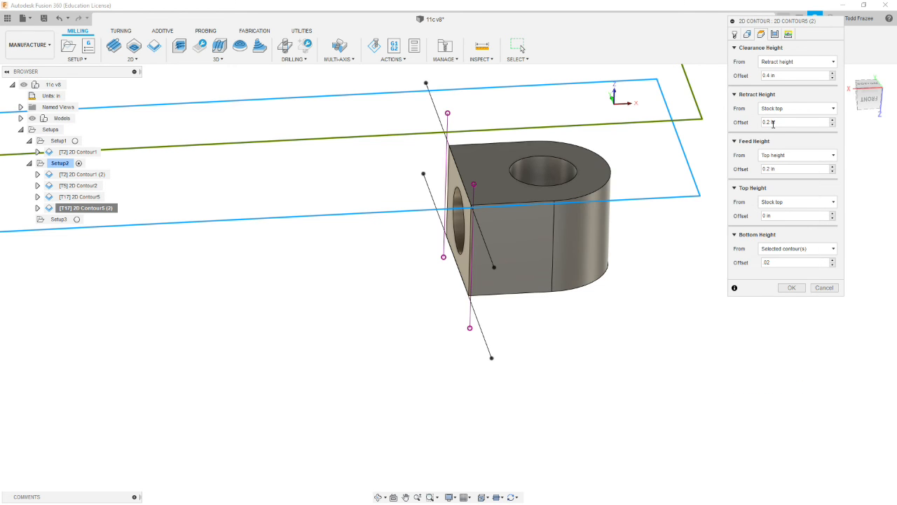
- Set the duplicated contour's number of finishing stepdowns to 0
{"action": "left_click", "coordinate": [788, 34]}
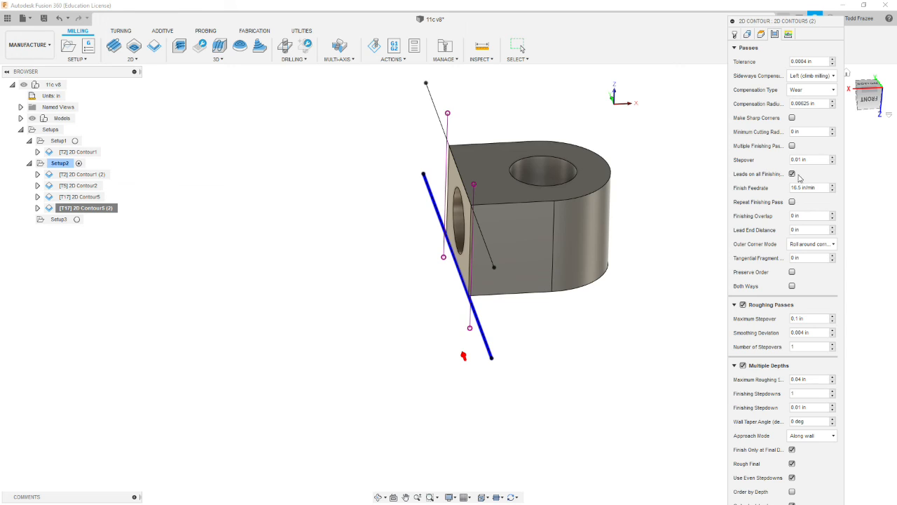
{"action": "left_click", "coordinate": [800, 159]}
{"action": "left_click", "coordinate": [735, 47]}
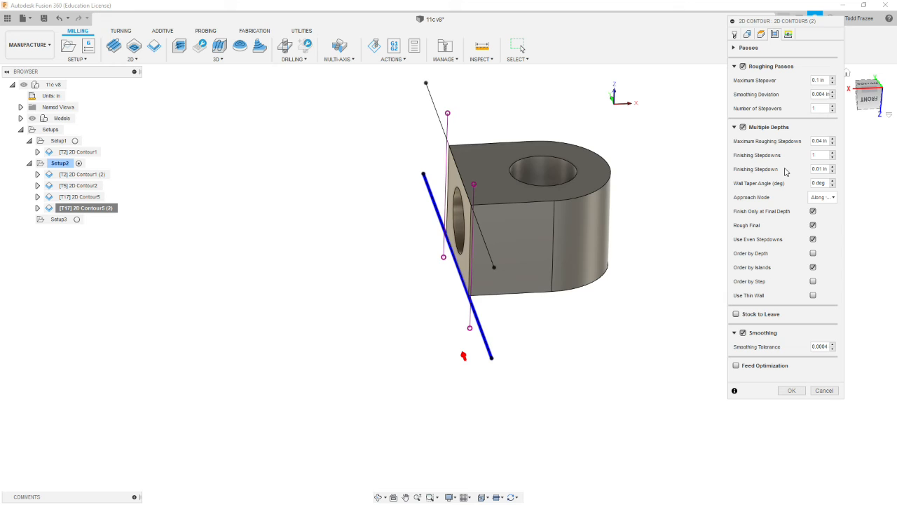
{"action": "left_click_drag", "start_coordinate": [819, 156], "coordinate": [797, 154]}
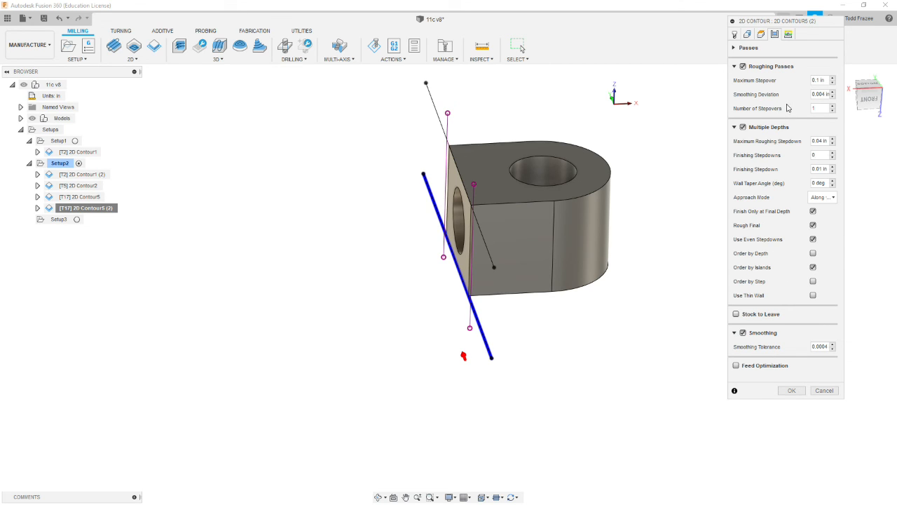
- Set the duplicated contour's horizontal lead-in radius to 0 in and lead-in sweep angle to 0 deg, and generate its toolpath
{"action": "left_click", "coordinate": [788, 34]}
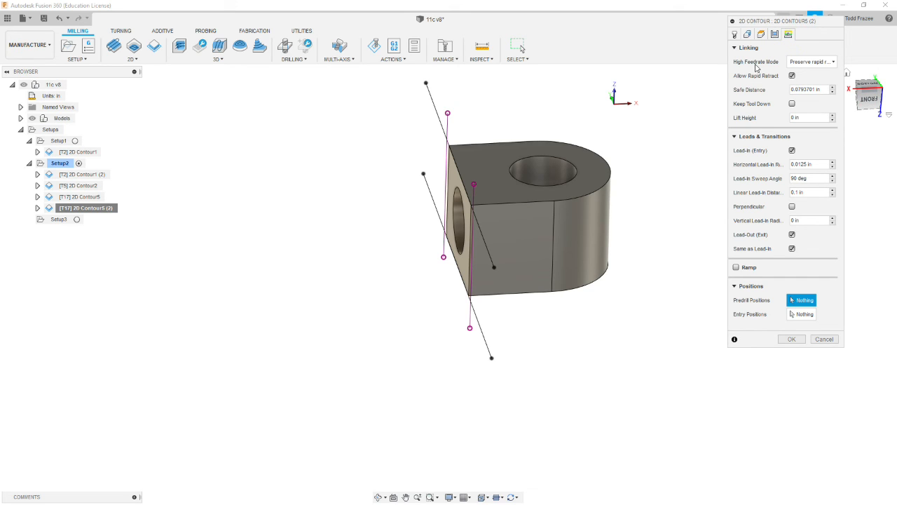
{"action": "left_click", "coordinate": [816, 163]}
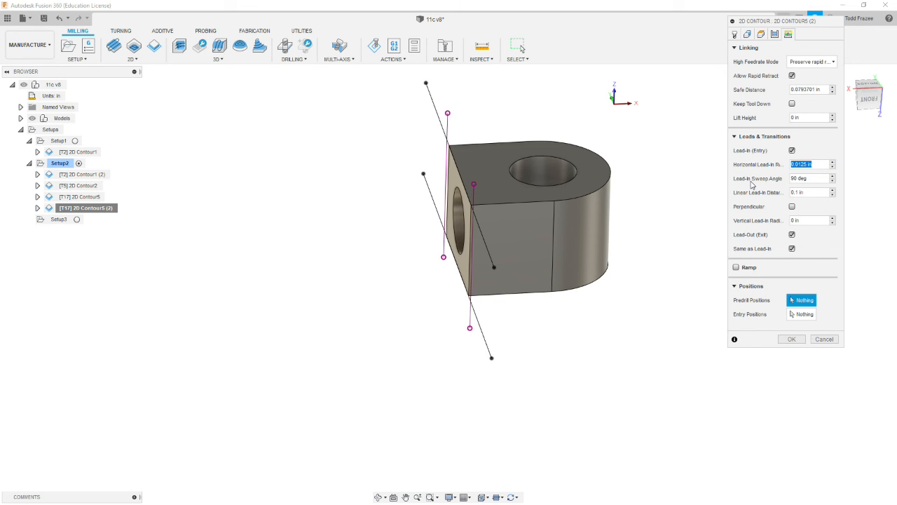
{"action": "type", "text": "0"}
{"action": "double_click", "coordinate": [818, 178]}
{"action": "type", "text": "0"}
{"action": "left_click", "coordinate": [791, 339]}
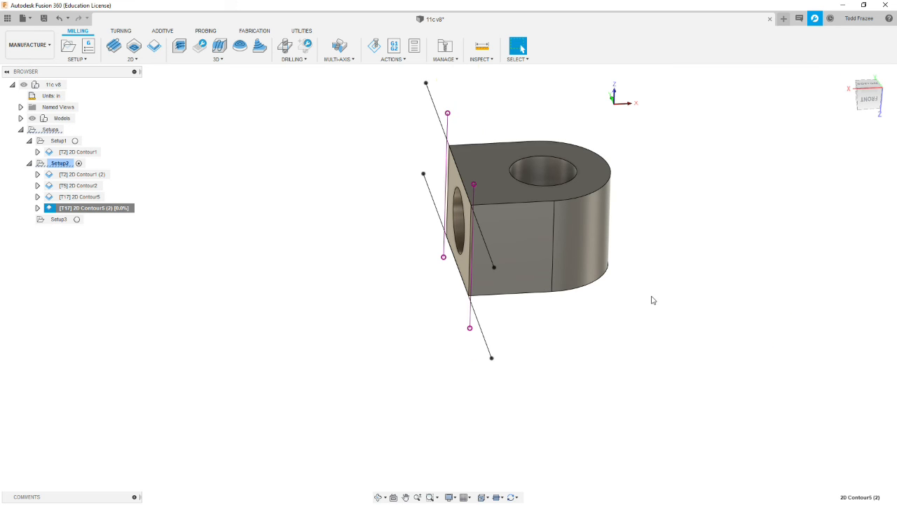
- Examine the duplicated contour's toolpath along the part's flat end face and compare it with Setup2's stock
{"action": "mouse_move", "coordinate": [651, 299]}
{"action": "middle_mouse_down", "text": "shift"}
{"action": "mouse_move", "coordinate": [551, 305]}
{"action": "mouse_move", "coordinate": [545, 287]}
{"action": "mouse_move", "coordinate": [568, 296]}
{"action": "mouse_move", "coordinate": [569, 344]}
{"action": "mouse_move", "coordinate": [602, 350]}
{"action": "mouse_move", "coordinate": [640, 299]}
{"action": "mouse_move", "coordinate": [631, 288]}
{"action": "mouse_move", "coordinate": [609, 292]}
{"action": "mouse_move", "coordinate": [620, 275]}
{"action": "mouse_move", "coordinate": [605, 279]}
{"action": "mouse_move", "coordinate": [621, 279]}
{"action": "mouse_move", "coordinate": [615, 287]}
{"action": "middle_mouse_up", "text": "shift"}
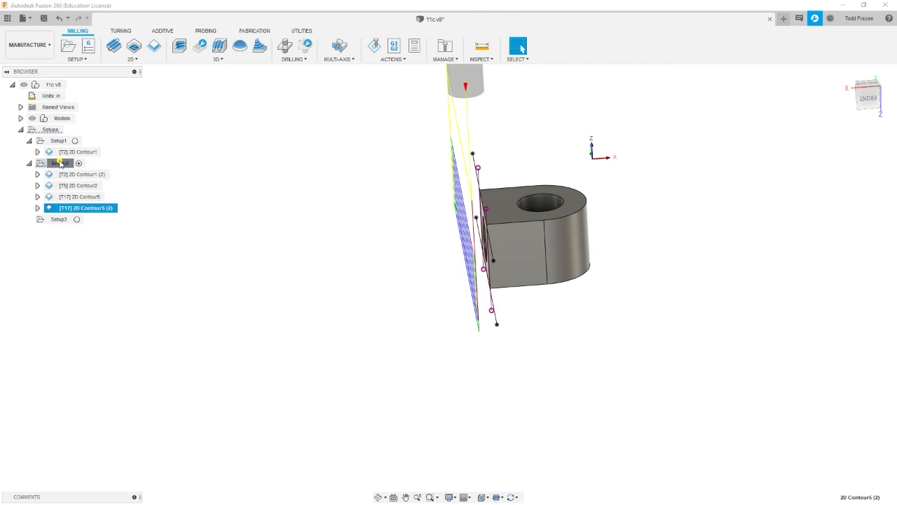
{"action": "left_click", "coordinate": [57, 163]}
{"action": "middle_click_drag", "start_coordinate": [243, 231], "coordinate": [319, 226], "text": "shift"}
{"action": "left_click", "coordinate": [105, 208]}
{"action": "middle_click_drag", "start_coordinate": [451, 182], "coordinate": [409, 191], "text": "shift"}
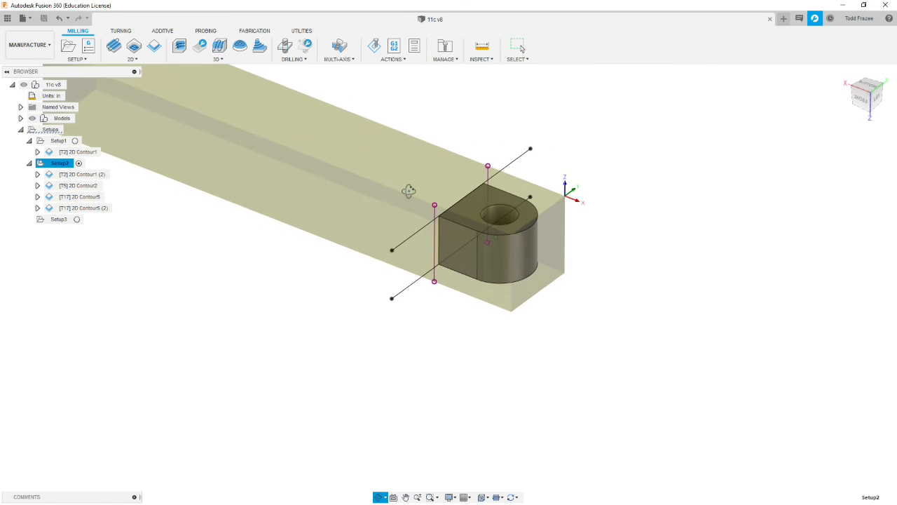
{"action": "scroll", "coordinate": [411, 189], "scroll_direction": "down", "scroll_amount": 4}
{"action": "scroll", "coordinate": [411, 189], "scroll_direction": "up", "scroll_amount": 5}
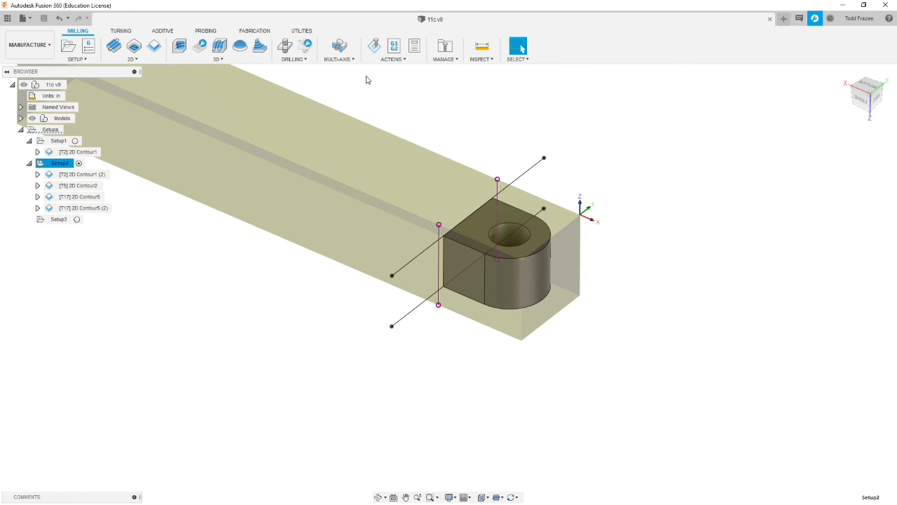
- Simulate all of Setup2's toolpaths with stock removal, displaying the tool as Shaft instead of Holder
{"action": "left_click", "coordinate": [374, 45]}
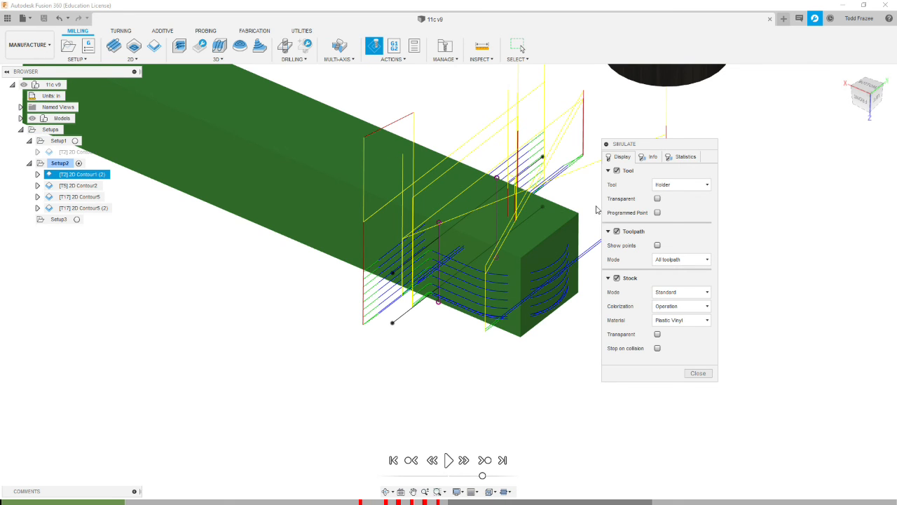
{"action": "left_click_drag", "start_coordinate": [663, 147], "coordinate": [744, 149]}
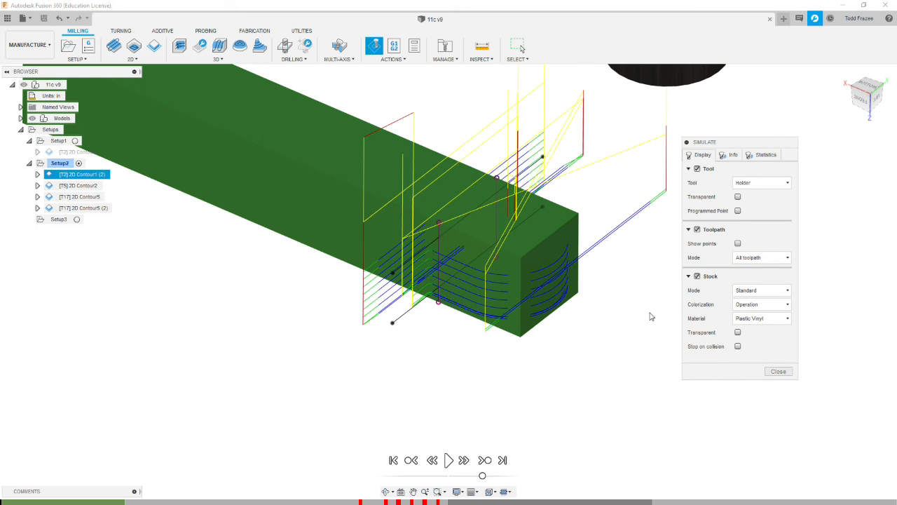
{"action": "left_click", "coordinate": [449, 460]}
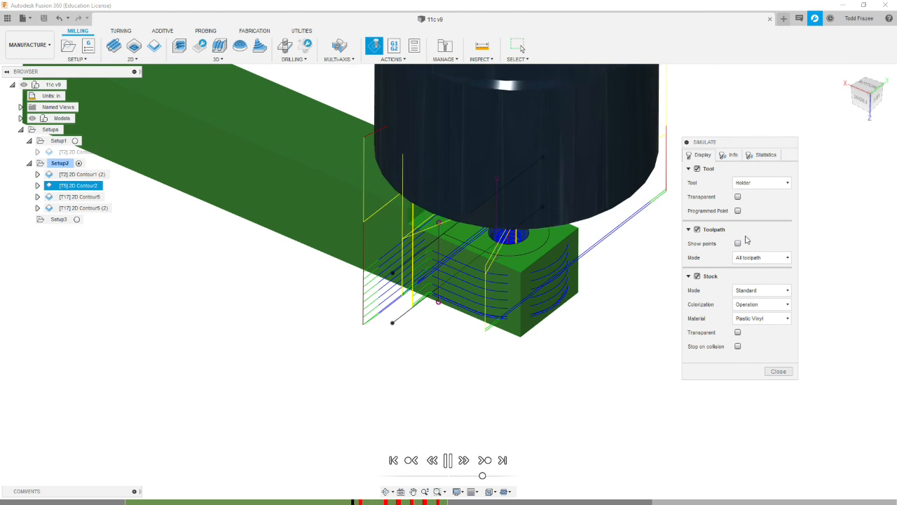
{"action": "left_click", "coordinate": [788, 182]}
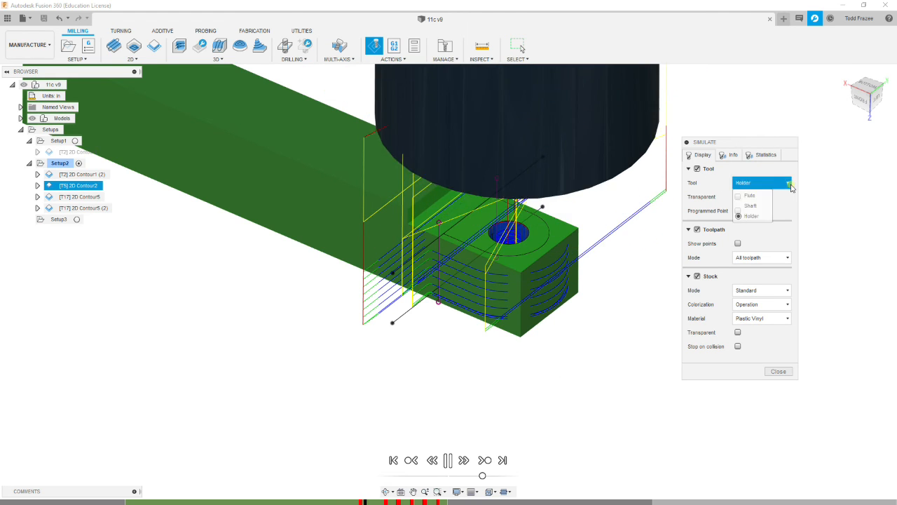
{"action": "left_click", "coordinate": [757, 205]}
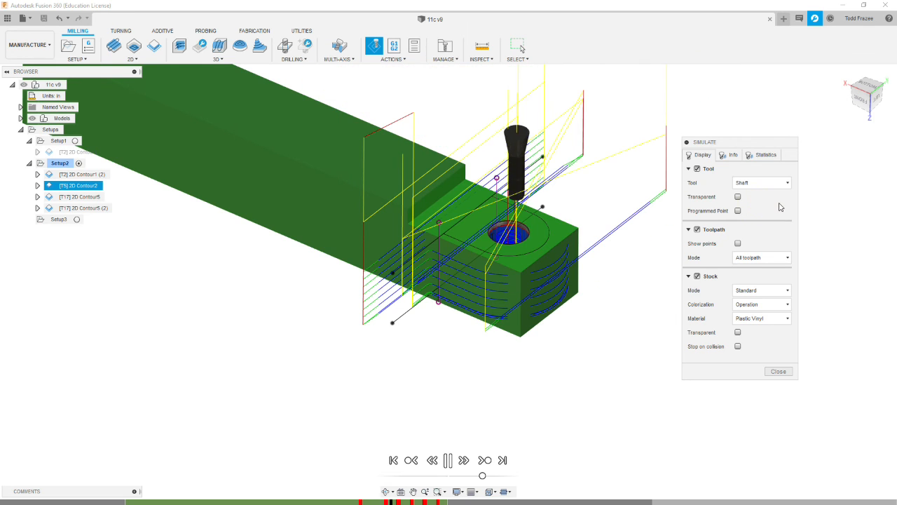
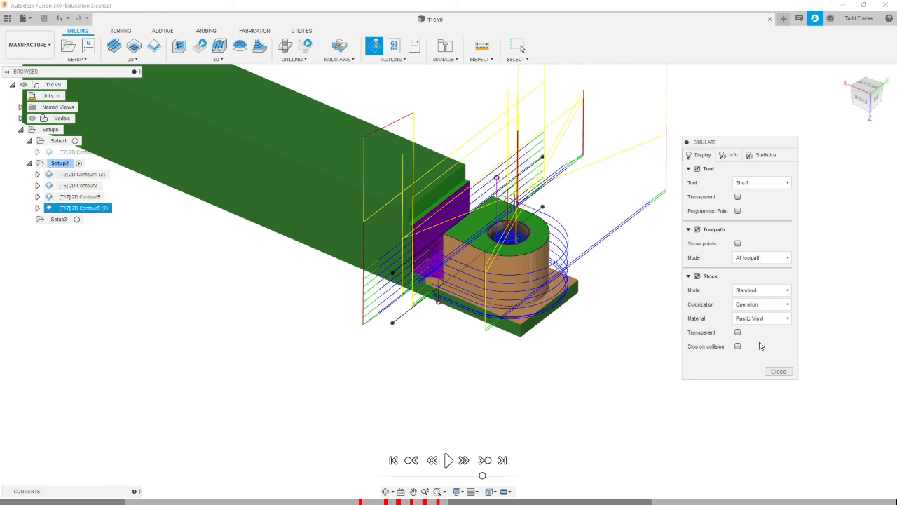
- Close the simulation and examine Setup3's stock and coordinate origin around the part
{"action": "left_click", "coordinate": [778, 372]}
{"action": "left_click", "coordinate": [709, 379]}
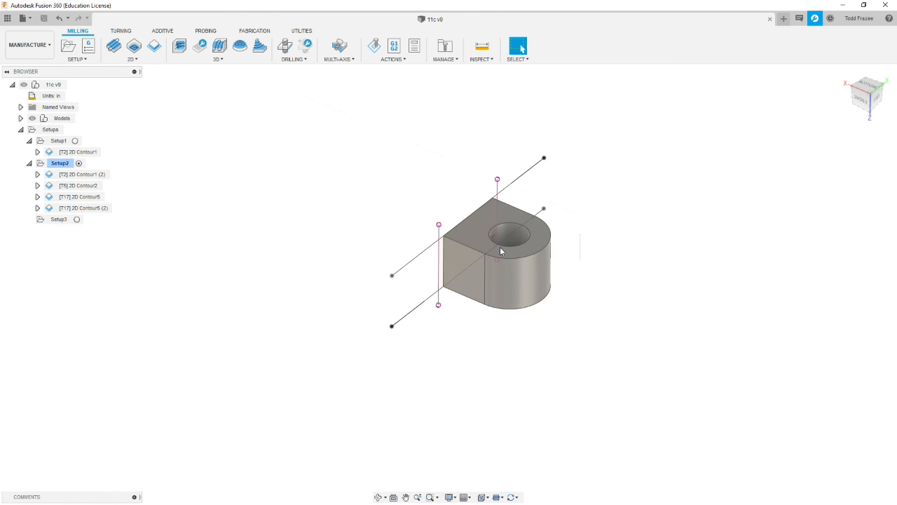
{"action": "left_click", "coordinate": [58, 219]}
{"action": "middle_click_drag", "start_coordinate": [601, 178], "coordinate": [542, 259], "text": "shift"}
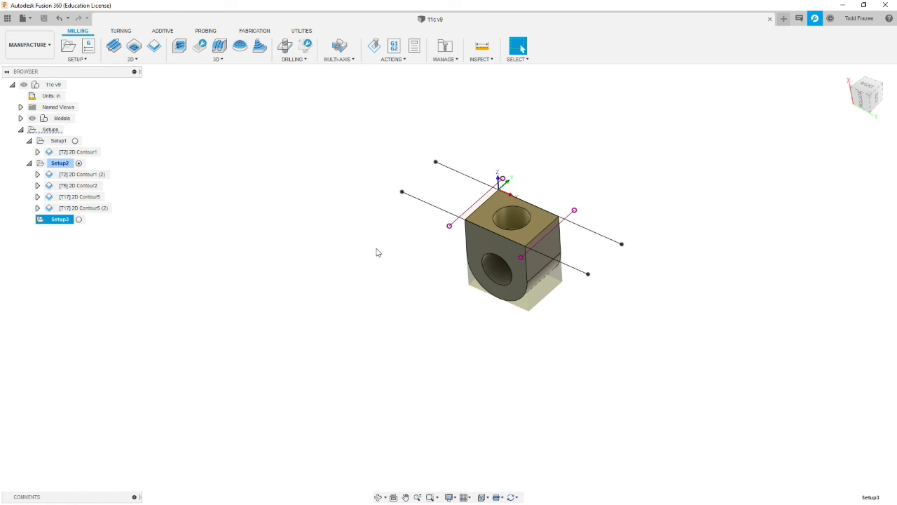
{"action": "scroll", "coordinate": [511, 212], "scroll_direction": "up", "scroll_amount": 5}
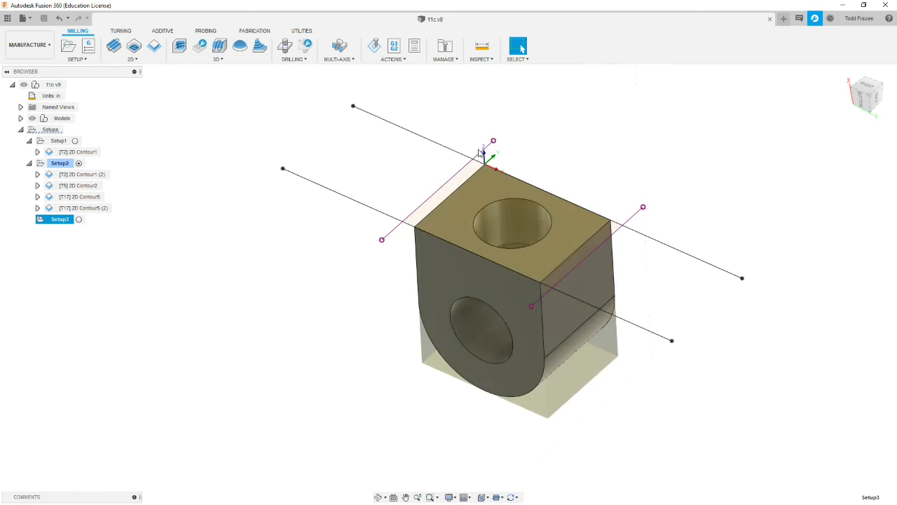
{"action": "mouse_move", "coordinate": [547, 215]}
{"action": "middle_mouse_down", "text": "shift"}
{"action": "mouse_move", "coordinate": [570, 204]}
{"action": "mouse_move", "coordinate": [477, 236]}
{"action": "middle_mouse_up", "text": "shift"}
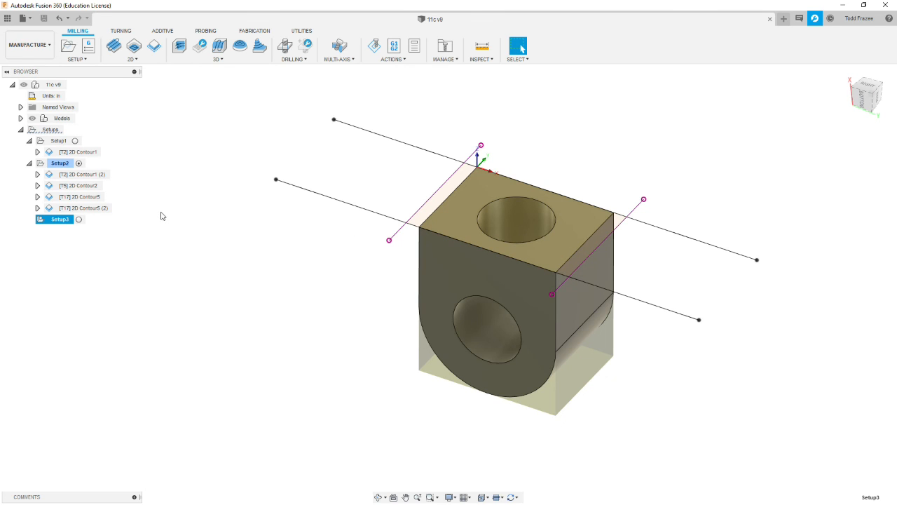
- Copy Setup2's hole operation, [T5] 2D Contour2, into Setup3
{"action": "left_click", "coordinate": [80, 196]}
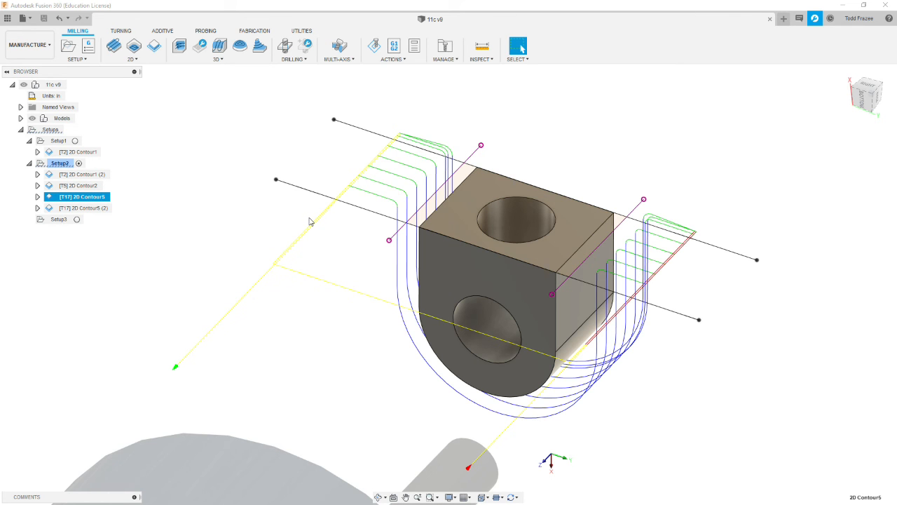
{"action": "left_click", "coordinate": [95, 186]}
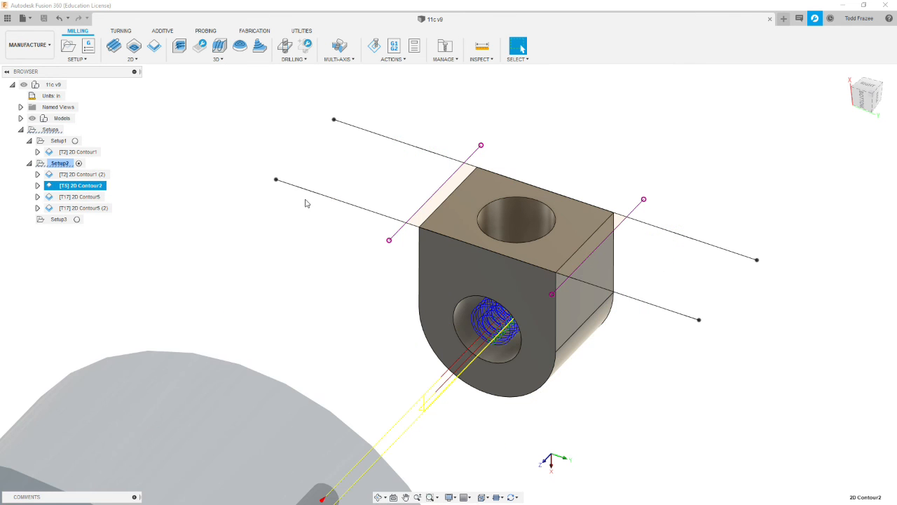
{"action": "right_click", "coordinate": [57, 188]}
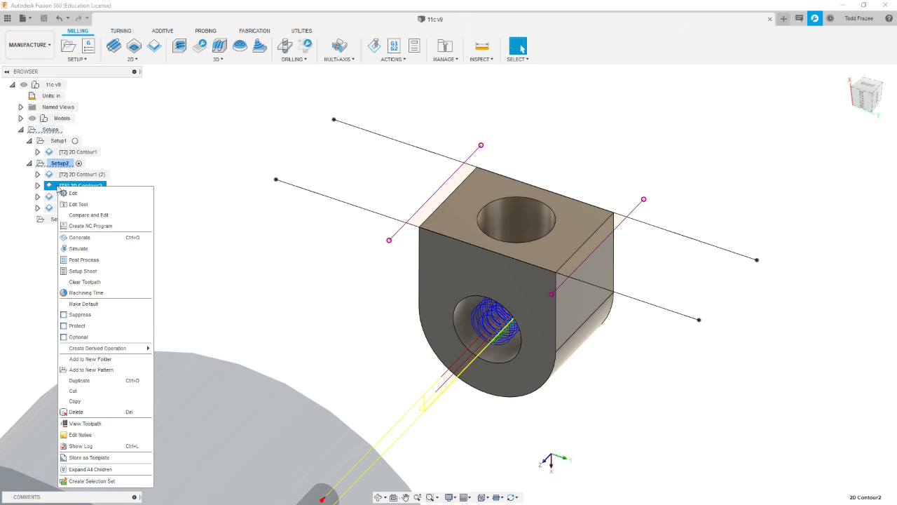
{"action": "left_click", "coordinate": [84, 402]}
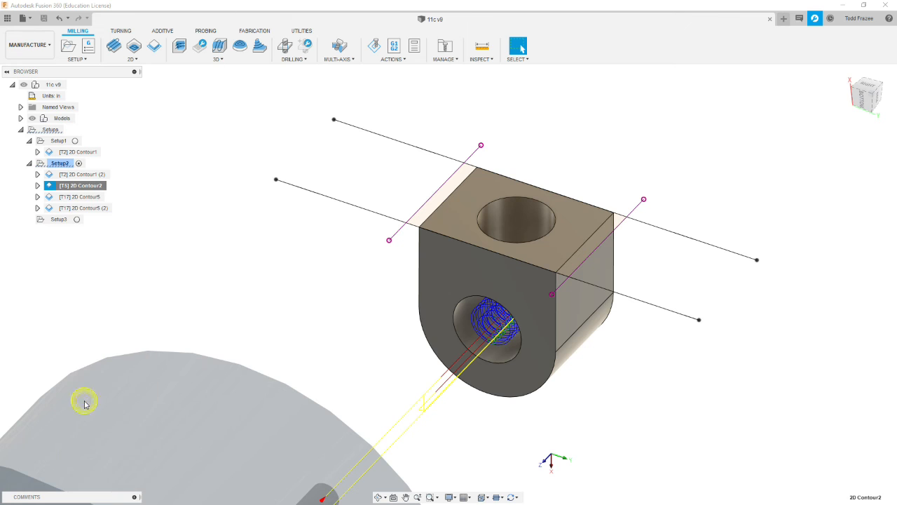
{"action": "left_click", "coordinate": [60, 219]}
{"action": "right_click", "coordinate": [70, 259]}
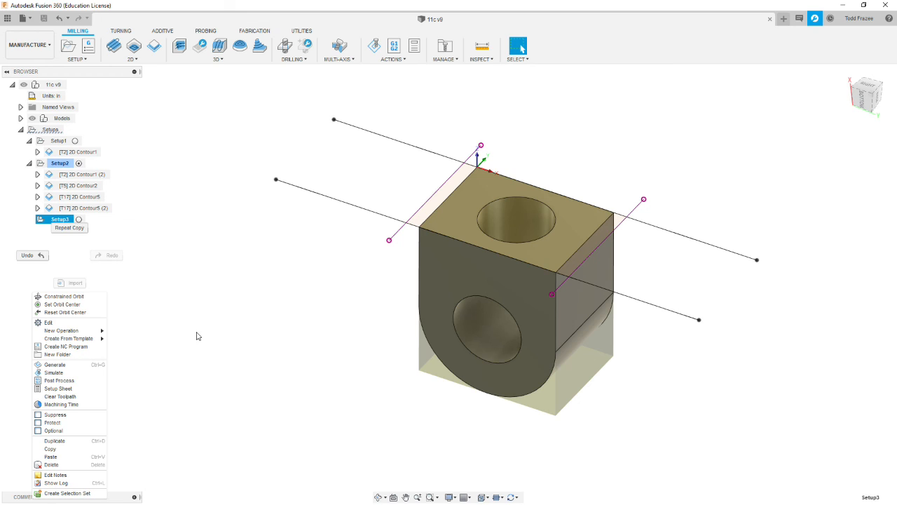
{"action": "left_click", "coordinate": [57, 457]}
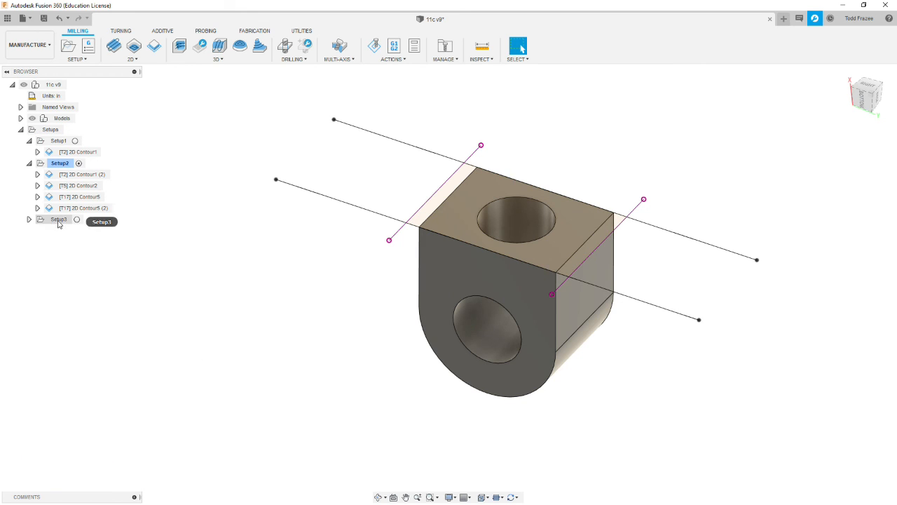
- Edit the copied contour in Setup3 and choose the bottom edge of the hole in the flat end face as its contour
{"action": "left_click", "coordinate": [28, 219]}
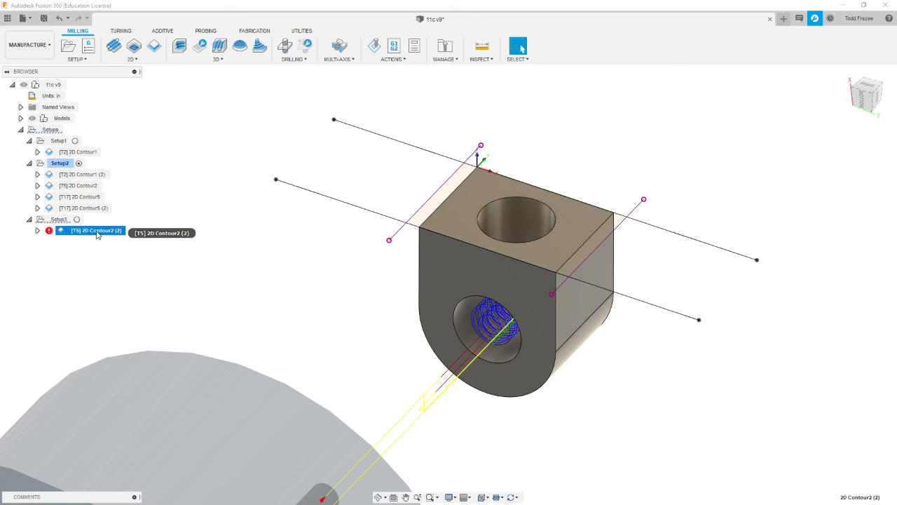
{"action": "right_click", "coordinate": [97, 235]}
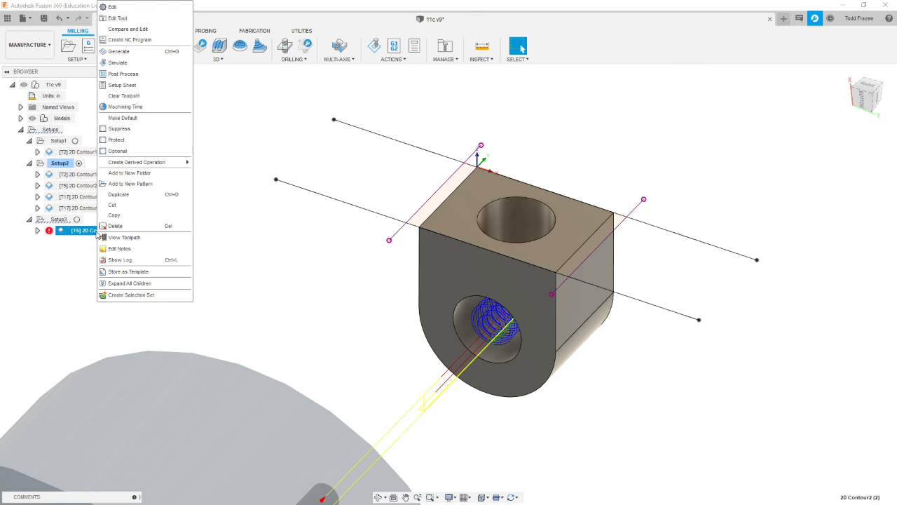
{"action": "left_click", "coordinate": [113, 7]}
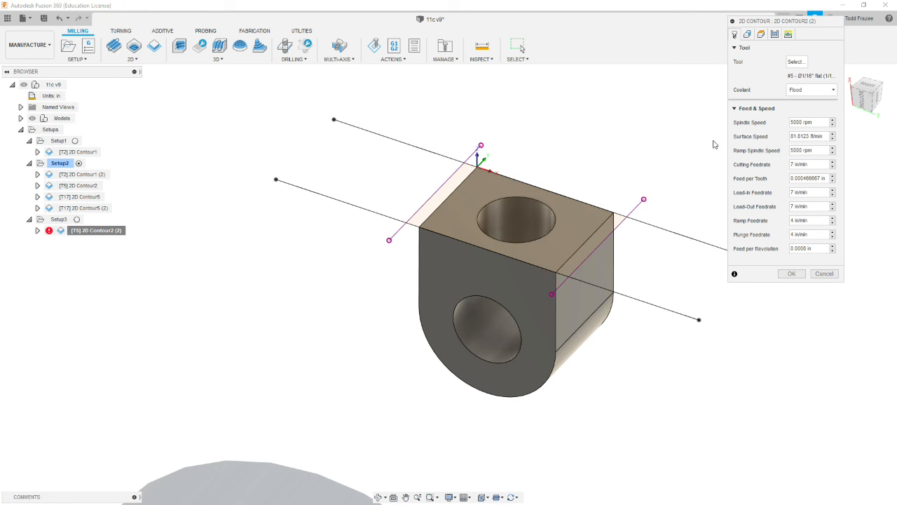
{"action": "left_click", "coordinate": [746, 35]}
{"action": "left_click", "coordinate": [832, 62]}
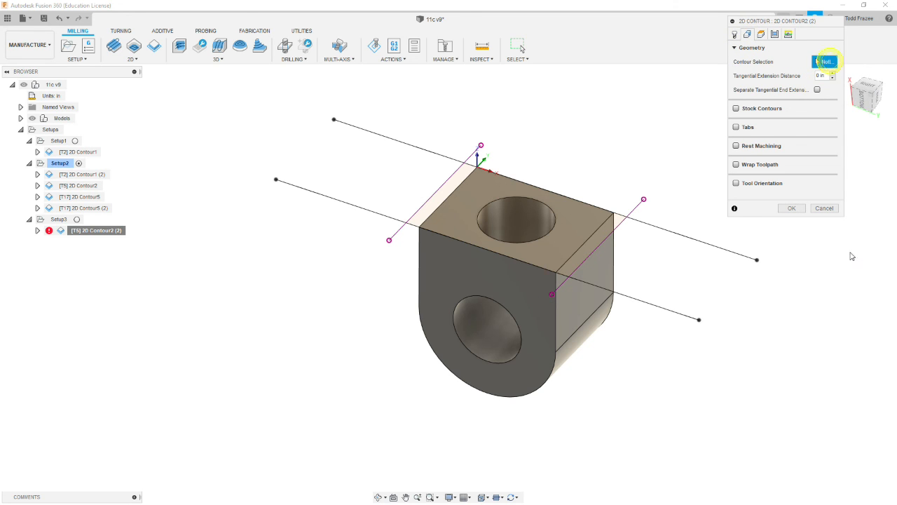
{"action": "mouse_move", "coordinate": [574, 125]}
{"action": "middle_mouse_down", "text": "shift"}
{"action": "mouse_move", "coordinate": [569, 144]}
{"action": "mouse_move", "coordinate": [578, 155]}
{"action": "middle_mouse_up", "text": "shift"}
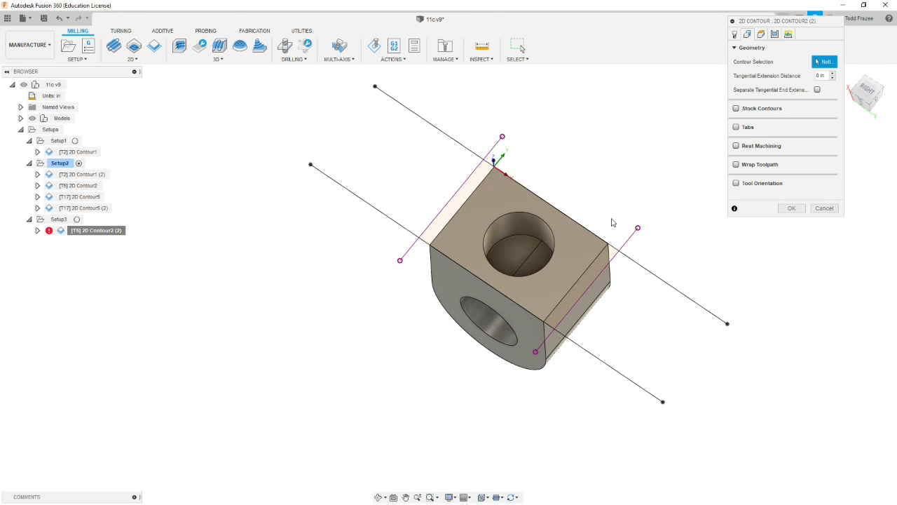
{"action": "left_click", "coordinate": [531, 241]}
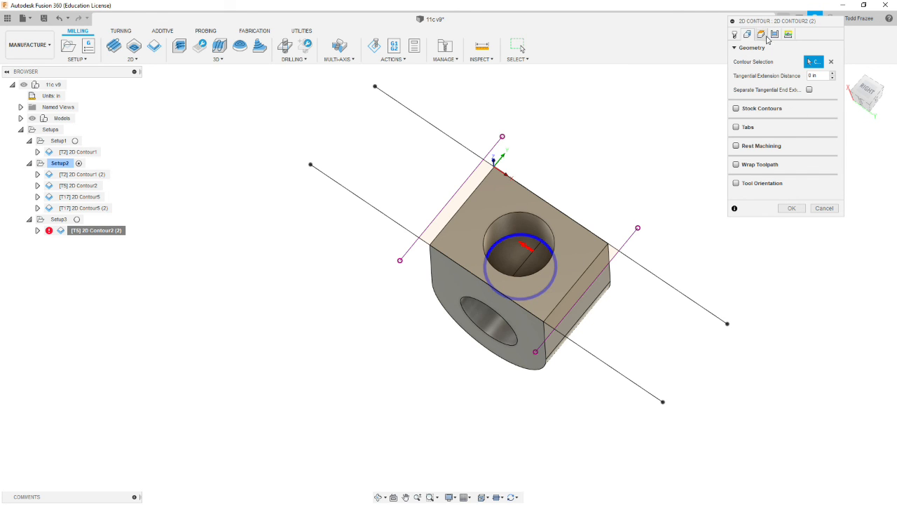
- Set the copied contour's bottom height offset from the selected contour to 0 in
{"action": "left_click", "coordinate": [761, 33]}
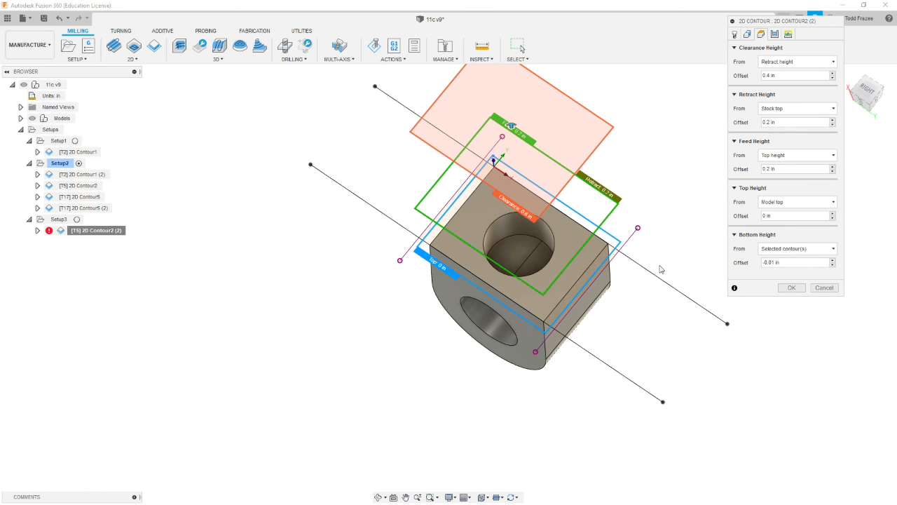
{"action": "middle_click_drag", "start_coordinate": [667, 268], "coordinate": [705, 258], "text": "shift"}
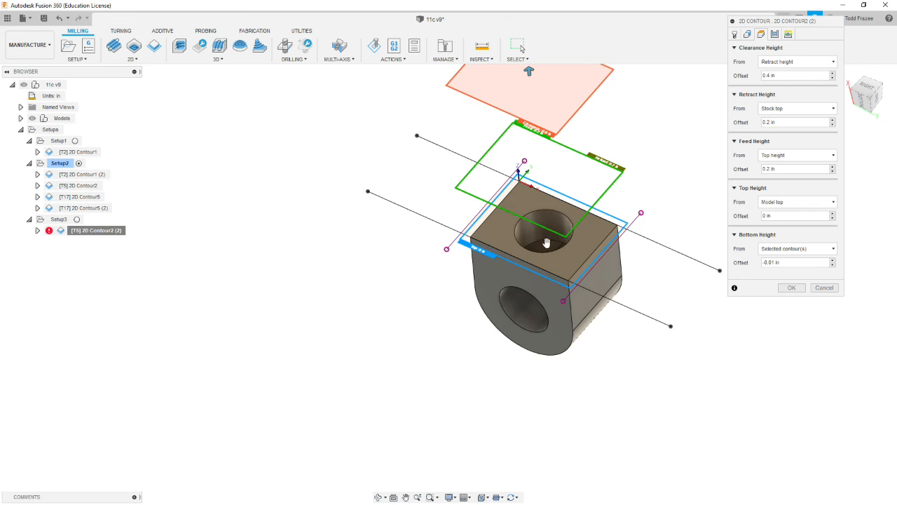
{"action": "left_click", "coordinate": [793, 262]}
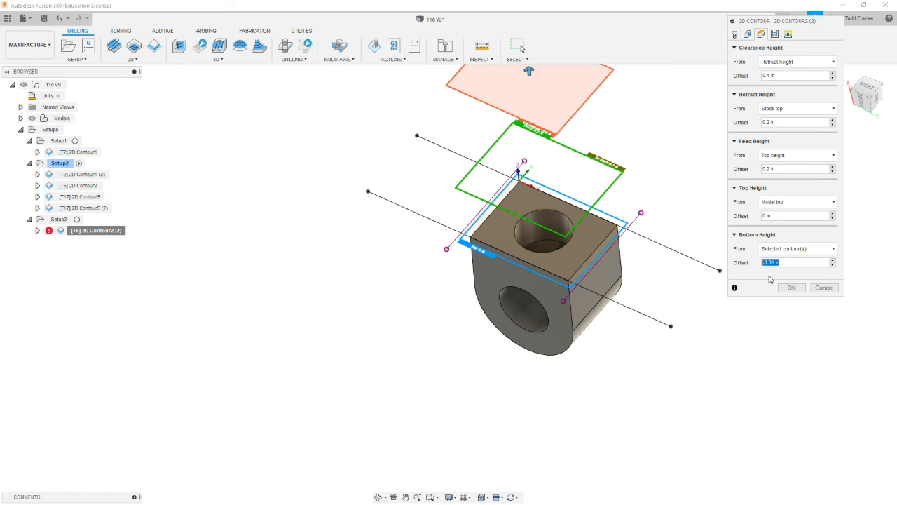
{"action": "type", "text": "0"}
{"action": "scroll", "coordinate": [555, 239], "scroll_direction": "down", "scroll_amount": 3}
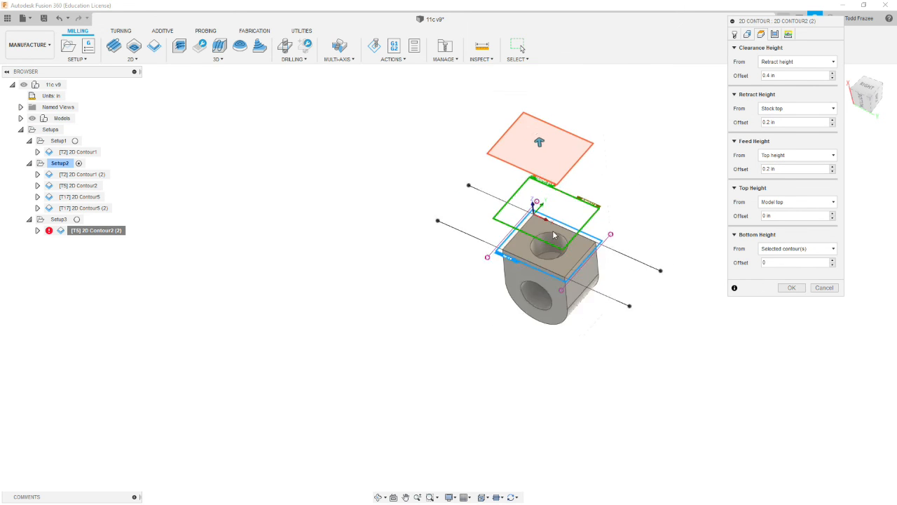
{"action": "scroll", "coordinate": [555, 235], "scroll_direction": "up", "scroll_amount": 4}
{"action": "scroll", "coordinate": [729, 240], "scroll_direction": "down", "scroll_amount": 3}
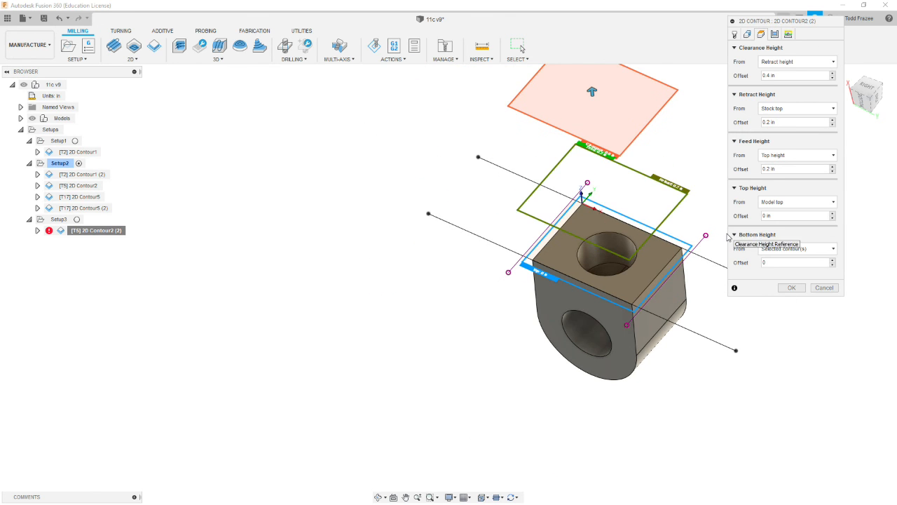
{"action": "scroll", "coordinate": [659, 279], "scroll_direction": "down", "scroll_amount": 1}
{"action": "scroll", "coordinate": [680, 272], "scroll_direction": "up", "scroll_amount": 3}
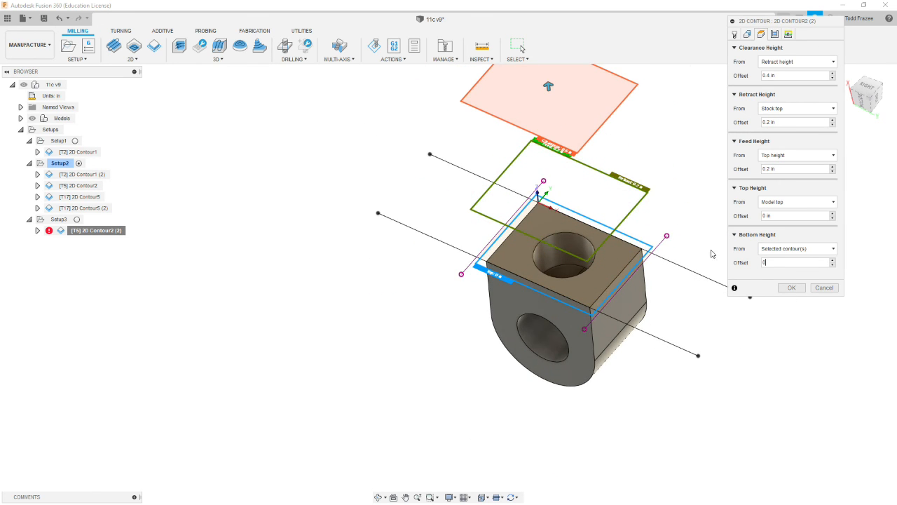
{"action": "scroll", "coordinate": [693, 179], "scroll_direction": "down", "scroll_amount": 2}
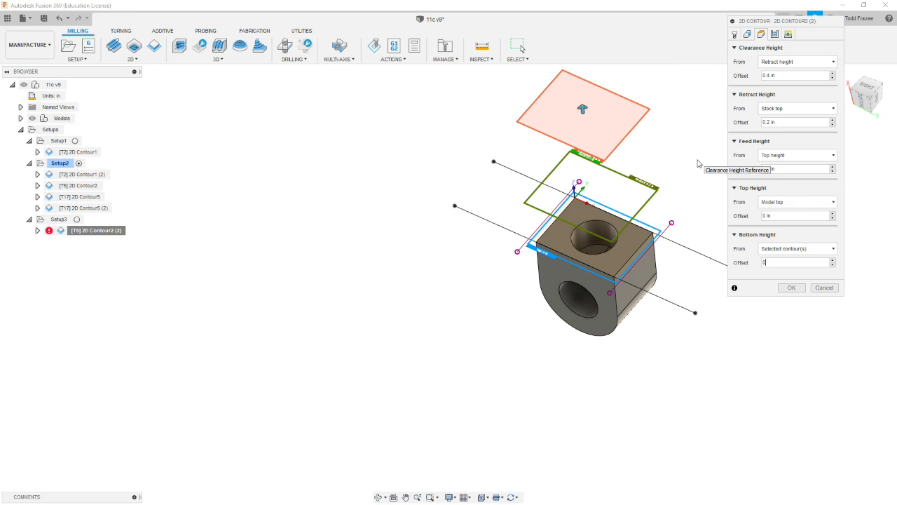
- Review the copied contour's passes and linking settings, and generate its toolpath
{"action": "left_click", "coordinate": [788, 35]}
{"action": "scroll", "coordinate": [393, 294], "scroll_direction": "down", "scroll_amount": 2}
{"action": "scroll", "coordinate": [377, 294], "scroll_direction": "up", "scroll_amount": 1}
{"action": "scroll", "coordinate": [451, 279], "scroll_direction": "down", "scroll_amount": 2}
{"action": "scroll", "coordinate": [633, 244], "scroll_direction": "up", "scroll_amount": 3}
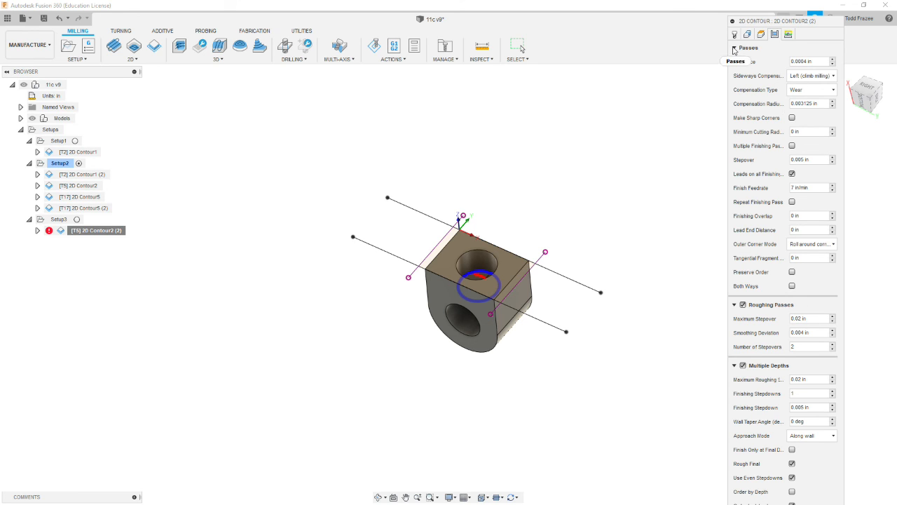
{"action": "left_click", "coordinate": [788, 34]}
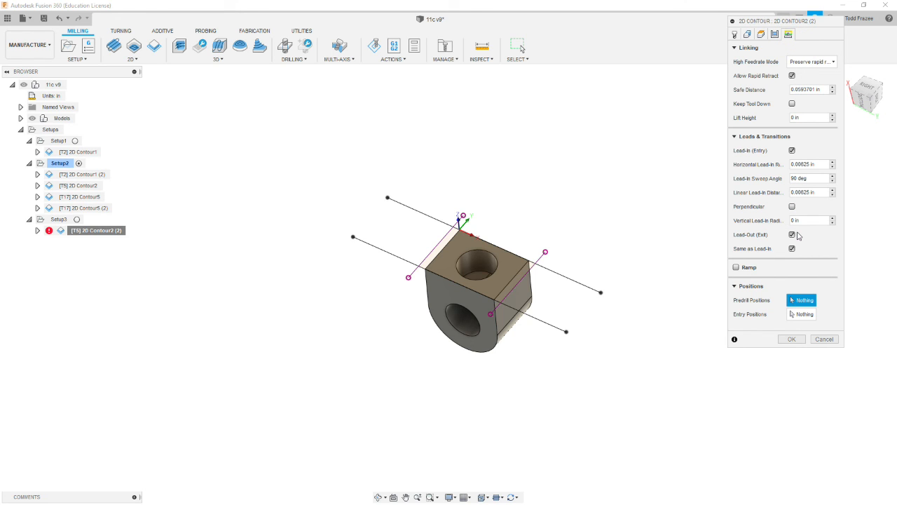
{"action": "left_click", "coordinate": [788, 339]}
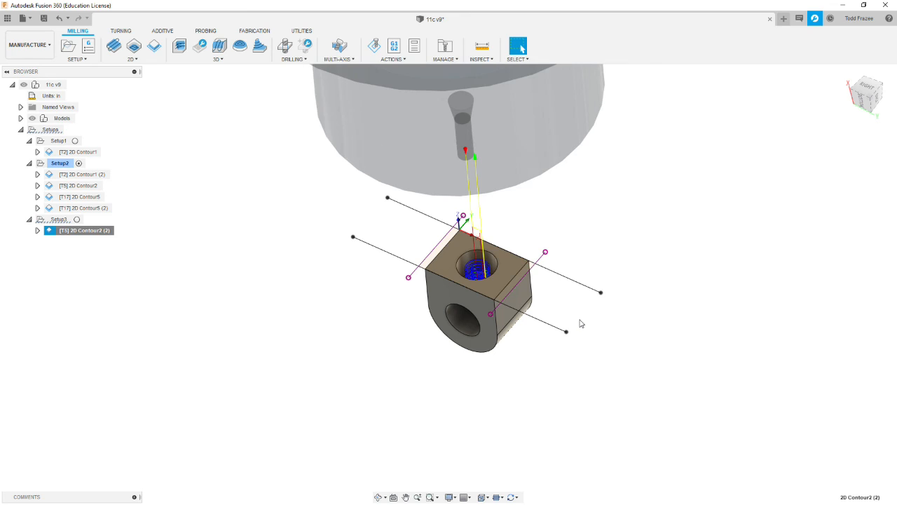
- Inspect the hole toolpath in Setup3 and simulate it with stock removal
{"action": "scroll", "coordinate": [511, 313], "scroll_direction": "up", "scroll_amount": 8}
{"action": "mouse_move", "coordinate": [512, 313]}
{"action": "middle_mouse_down", "text": "shift"}
{"action": "mouse_move", "coordinate": [517, 327]}
{"action": "mouse_move", "coordinate": [495, 284]}
{"action": "mouse_move", "coordinate": [504, 330]}
{"action": "mouse_move", "coordinate": [507, 305]}
{"action": "middle_mouse_up", "text": "shift"}
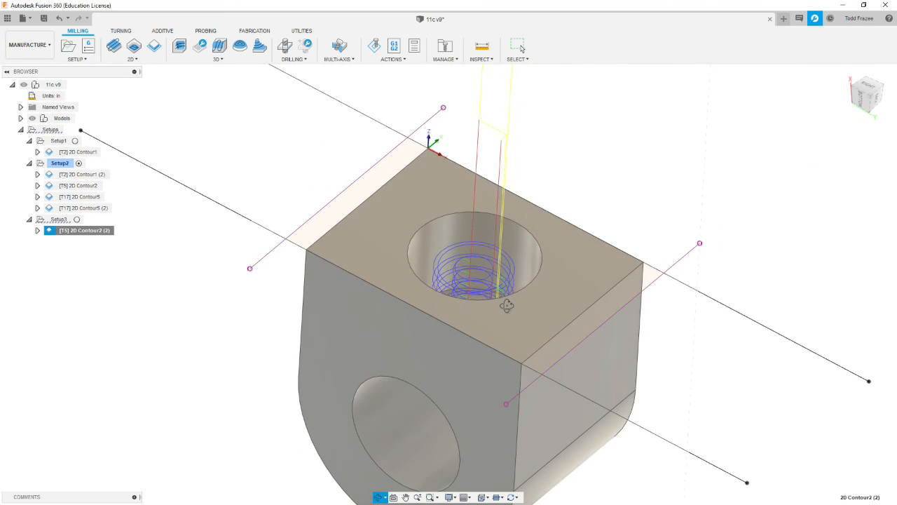
{"action": "scroll", "coordinate": [507, 305], "scroll_direction": "down", "scroll_amount": 10}
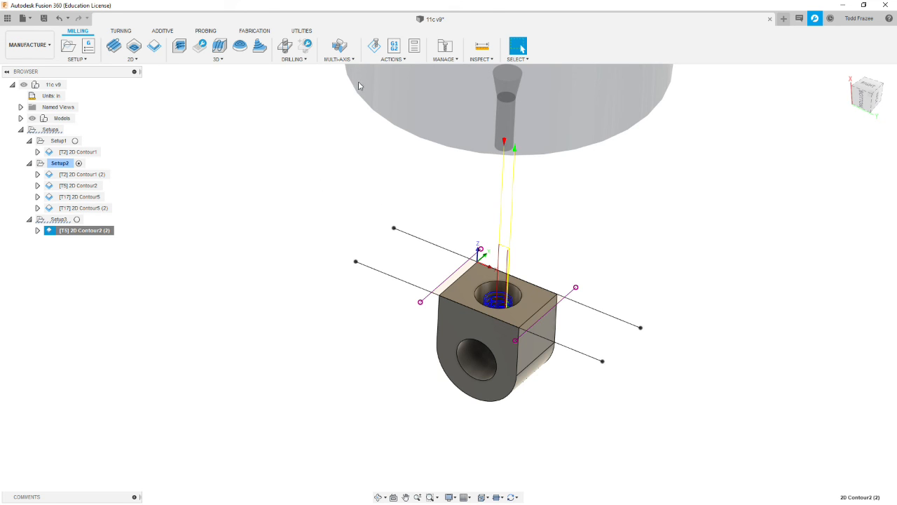
{"action": "left_click", "coordinate": [373, 46]}
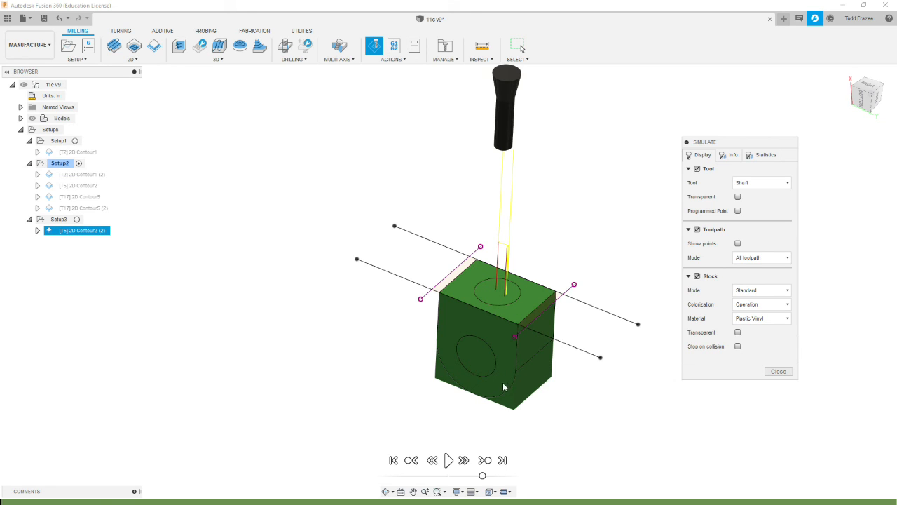
{"action": "left_click", "coordinate": [448, 460]}
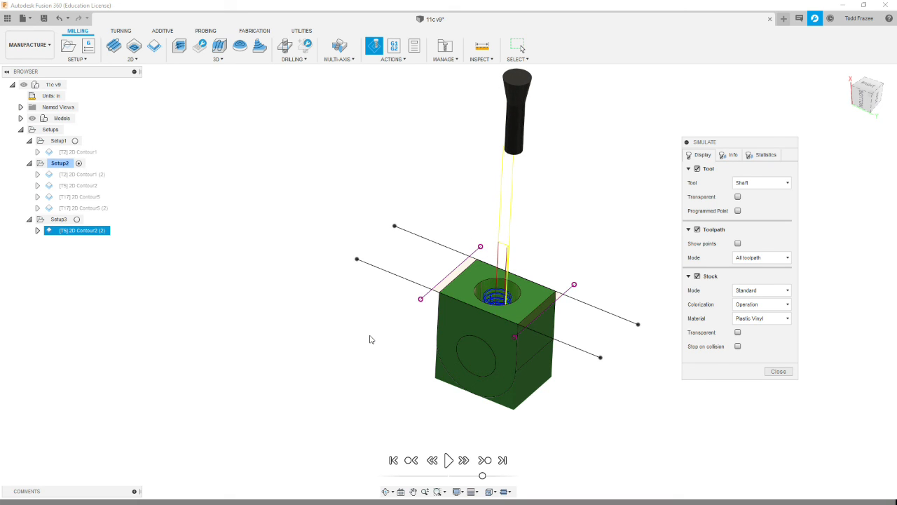
{"action": "left_click", "coordinate": [778, 371]}
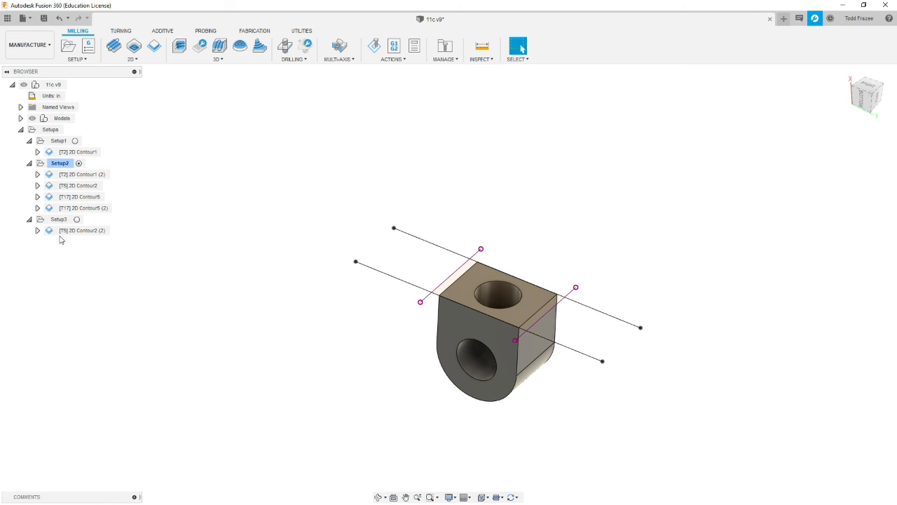
- Show Setup1's stock around the part and make Setup1 the active setup
{"action": "left_click", "coordinate": [59, 220]}
{"action": "left_click", "coordinate": [249, 264]}
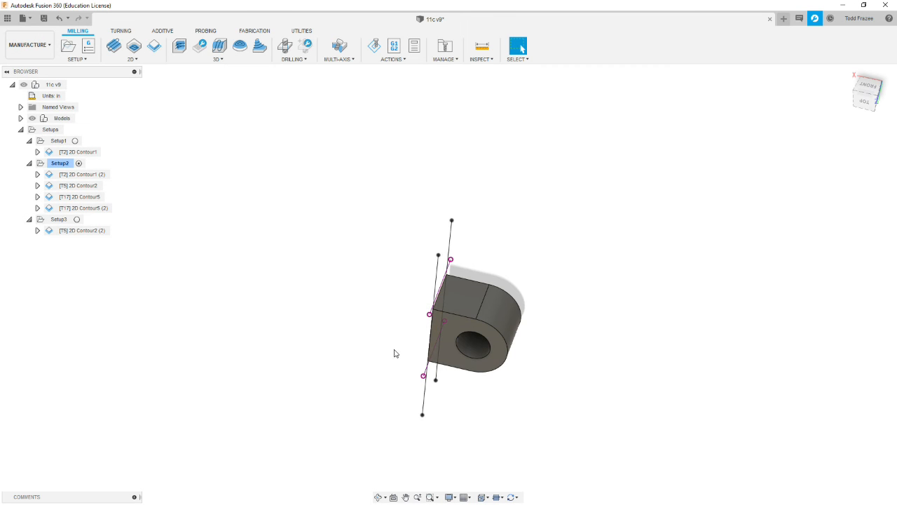
{"action": "middle_click_drag", "start_coordinate": [393, 353], "coordinate": [408, 275], "text": "shift"}
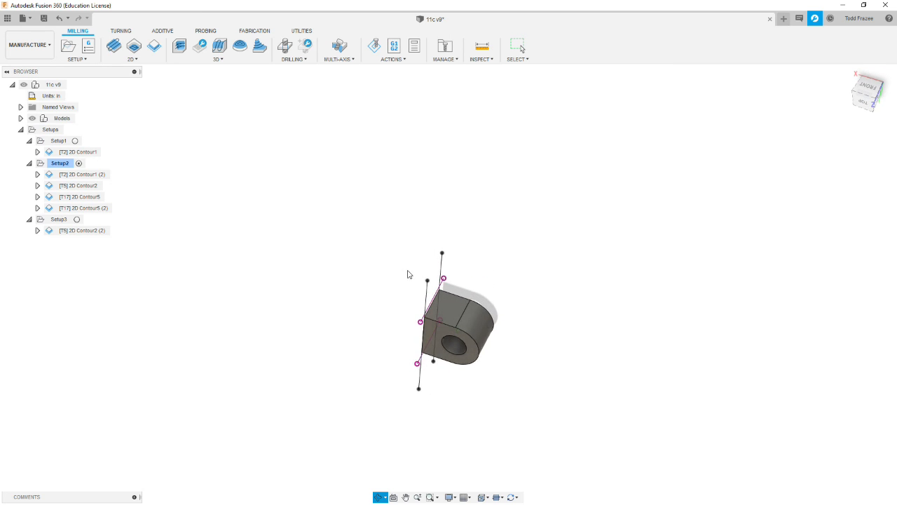
{"action": "left_click", "coordinate": [312, 332]}
{"action": "left_click", "coordinate": [136, 332]}
{"action": "left_click", "coordinate": [76, 267]}
{"action": "left_click", "coordinate": [63, 143]}
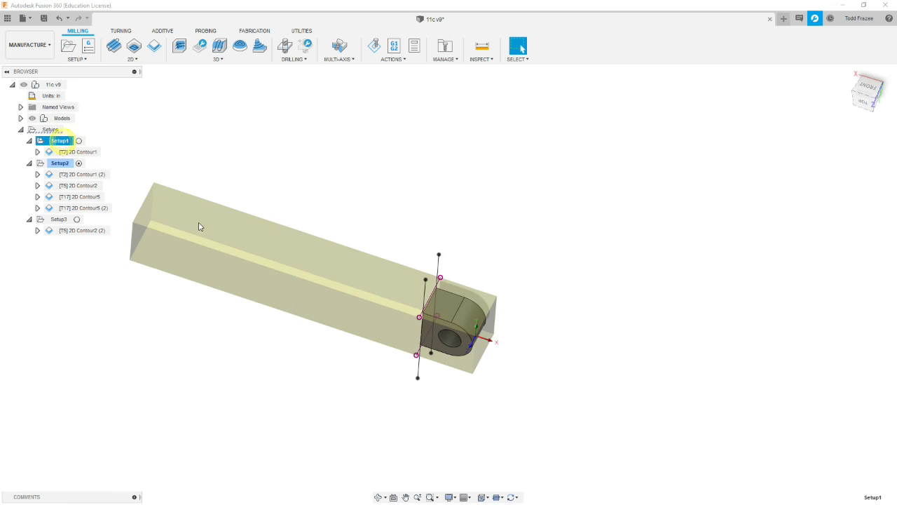
{"action": "left_click", "coordinate": [78, 142]}
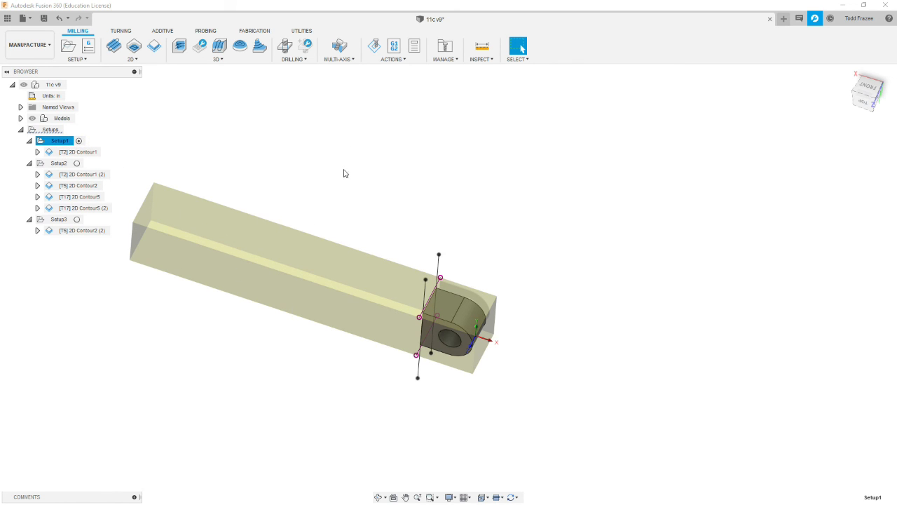
- Generate Setup1's setup sheet in the nc folder with the part shown close up, and review the sheet full-screen
{"action": "middle_click_drag", "start_coordinate": [366, 272], "coordinate": [343, 186], "text": "shift"}
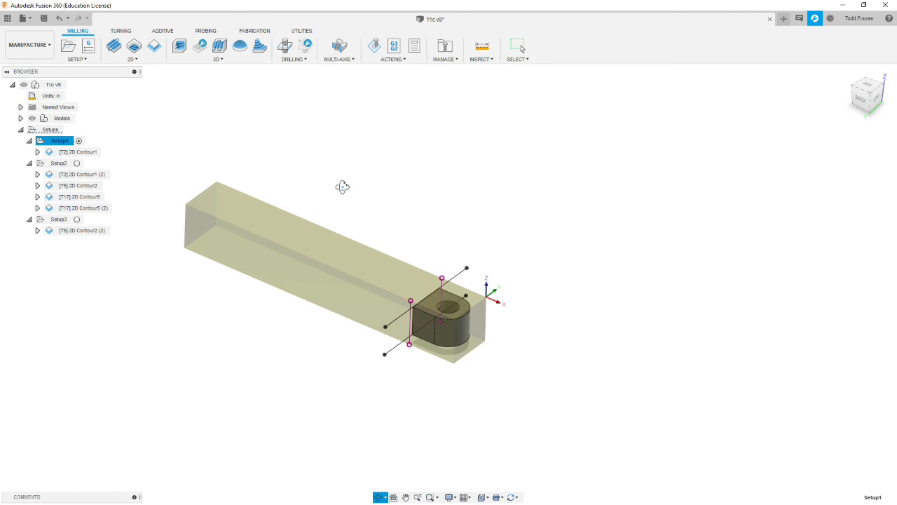
{"action": "scroll", "coordinate": [343, 187], "scroll_direction": "down", "scroll_amount": 1}
{"action": "scroll", "coordinate": [425, 313], "scroll_direction": "up", "scroll_amount": 6}
{"action": "scroll", "coordinate": [467, 324], "scroll_direction": "down", "scroll_amount": 1}
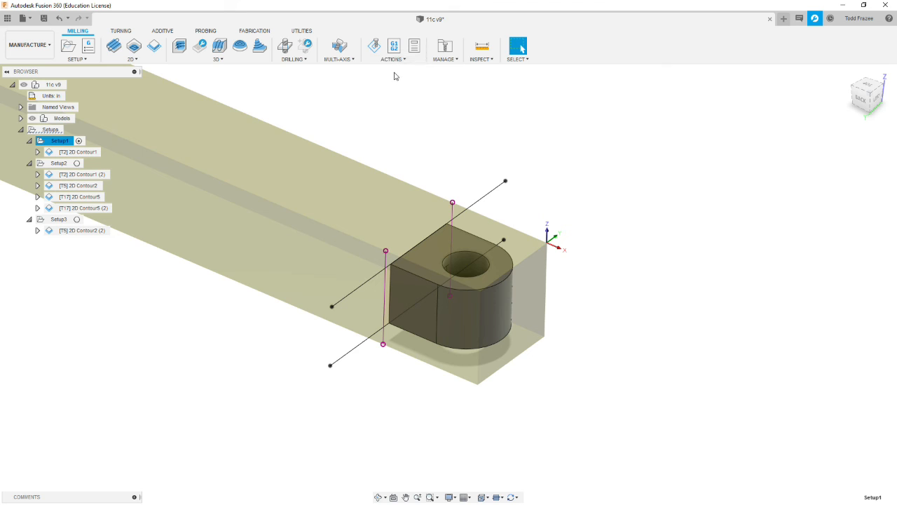
{"action": "left_click", "coordinate": [415, 46]}
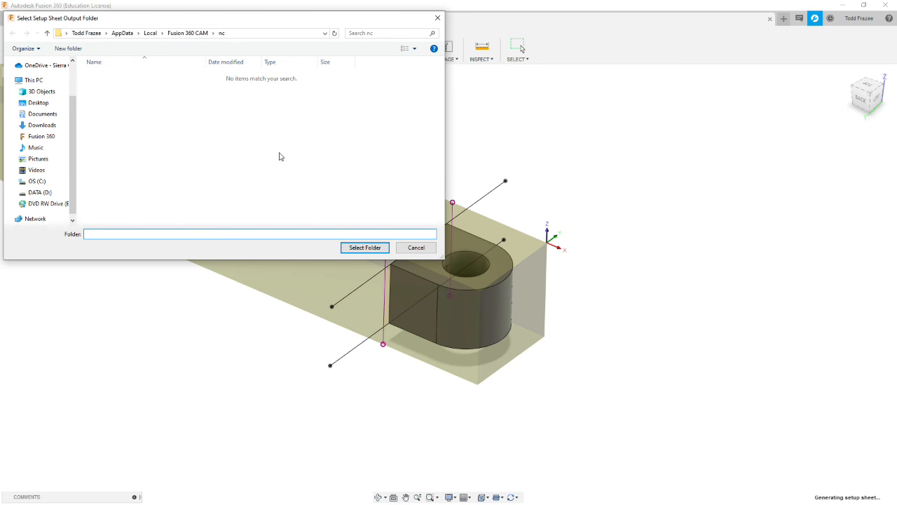
{"action": "left_click", "coordinate": [362, 249]}
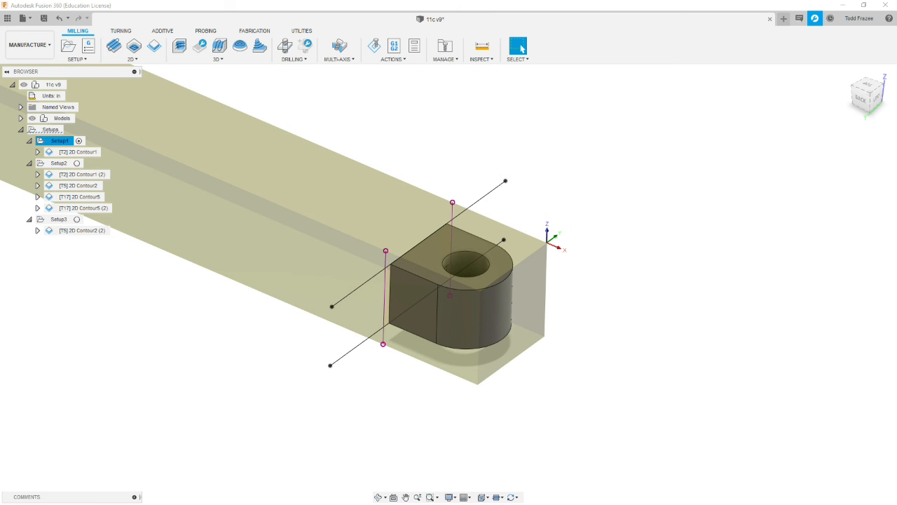
{"action": "left_click_drag", "start_coordinate": [1, 68], "coordinate": [474, 50]}
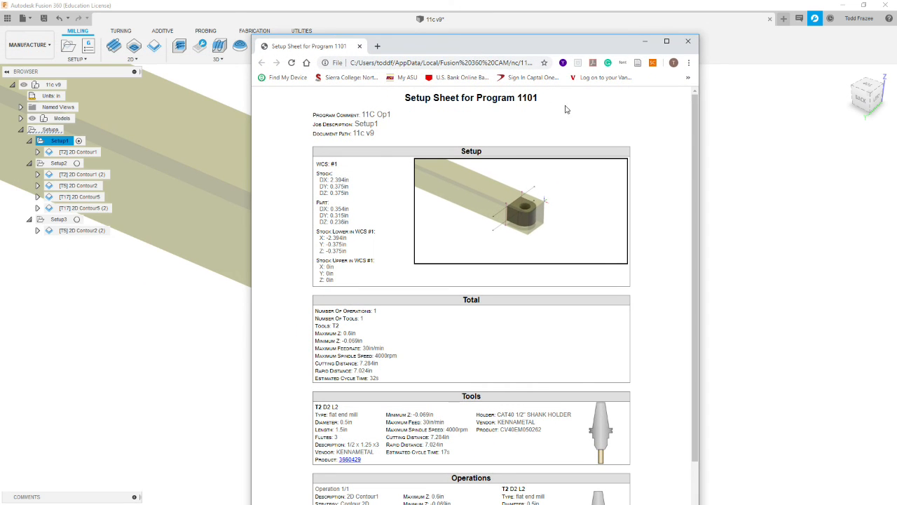
{"action": "left_click", "coordinate": [667, 40]}
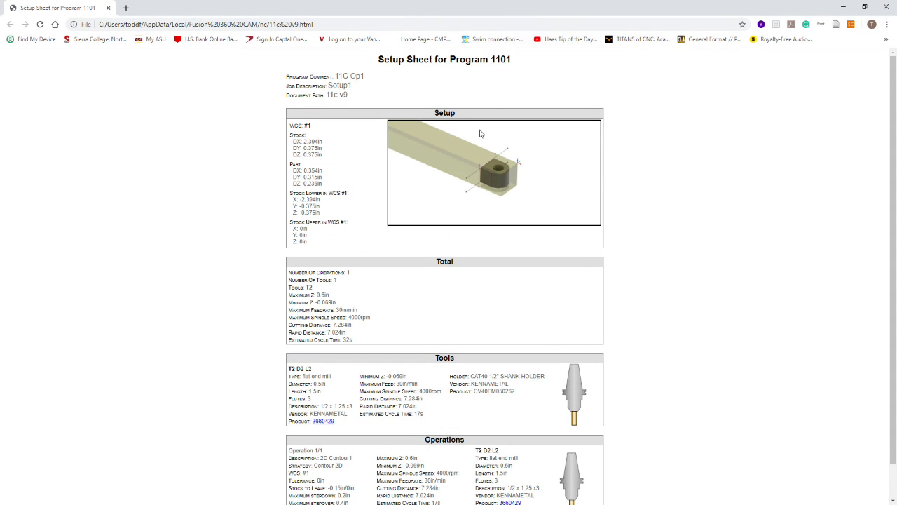
{"action": "left_click", "coordinate": [889, 9]}
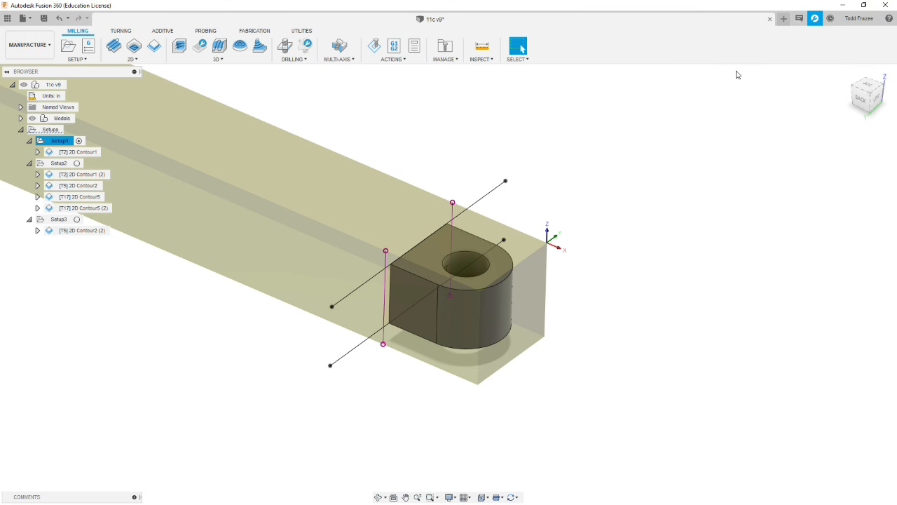
- Make Setup2 active, orient the part with its Z axis up, and generate and review its setup sheet in the nc folder
{"action": "left_click", "coordinate": [61, 163]}
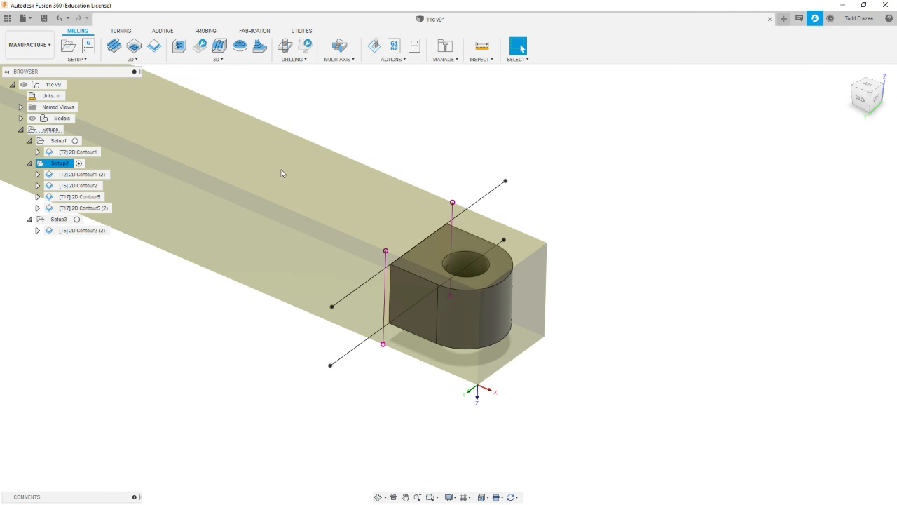
{"action": "middle_click_drag", "start_coordinate": [332, 289], "coordinate": [323, 135], "text": "shift"}
{"action": "key", "text": "Escape"}
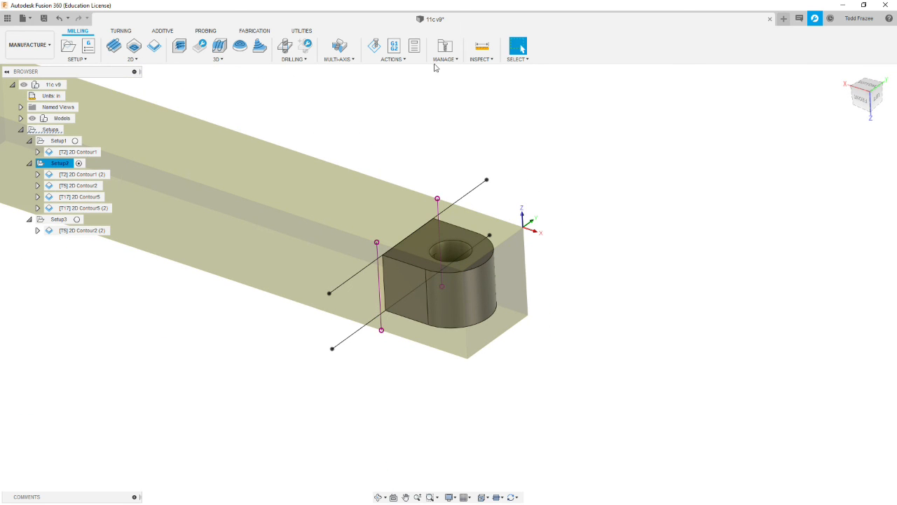
{"action": "left_click", "coordinate": [415, 46]}
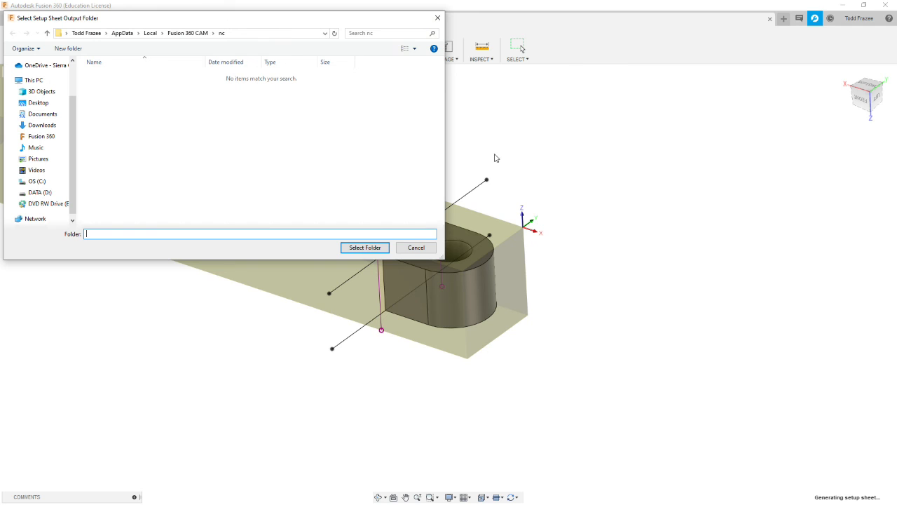
{"action": "left_click", "coordinate": [342, 248]}
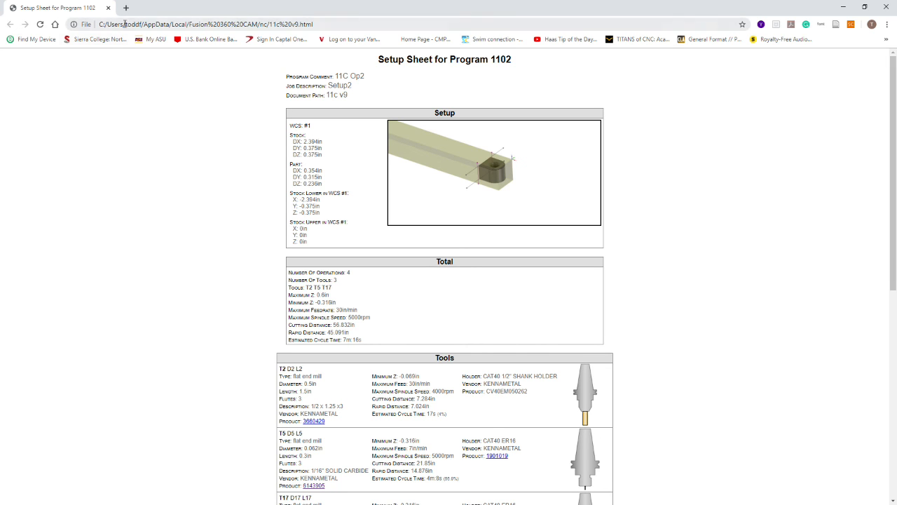
{"action": "left_click", "coordinate": [108, 7]}
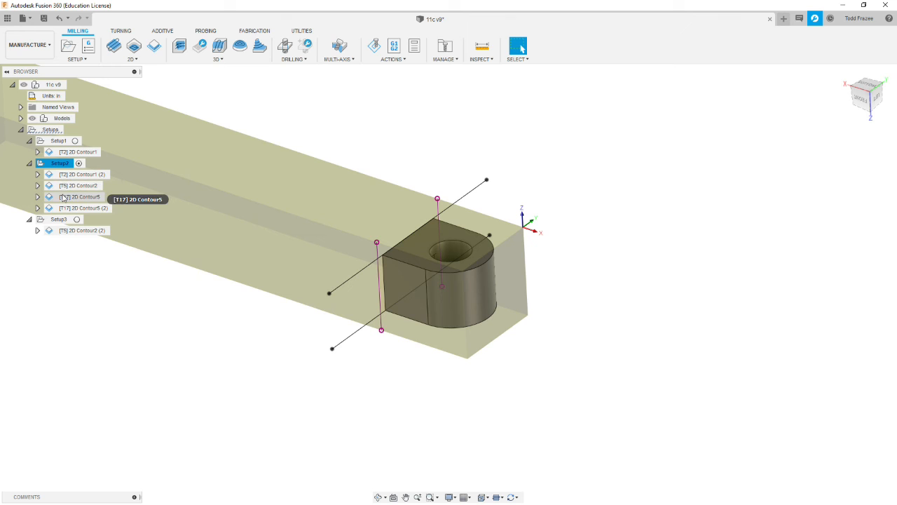
- Select Setup3, orient the part with Z up, and generate and review its setup sheet in the nc folder
{"action": "left_click", "coordinate": [60, 219]}
{"action": "middle_click_drag", "start_coordinate": [294, 199], "coordinate": [254, 236], "text": "shift"}
{"action": "middle_click_drag", "start_coordinate": [323, 189], "coordinate": [294, 230], "text": "shift"}
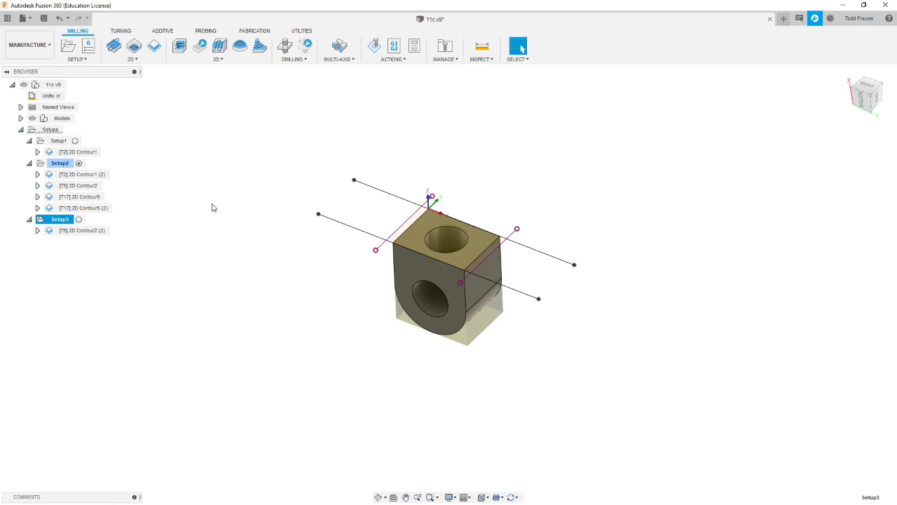
{"action": "scroll", "coordinate": [329, 212], "scroll_direction": "up", "scroll_amount": 2}
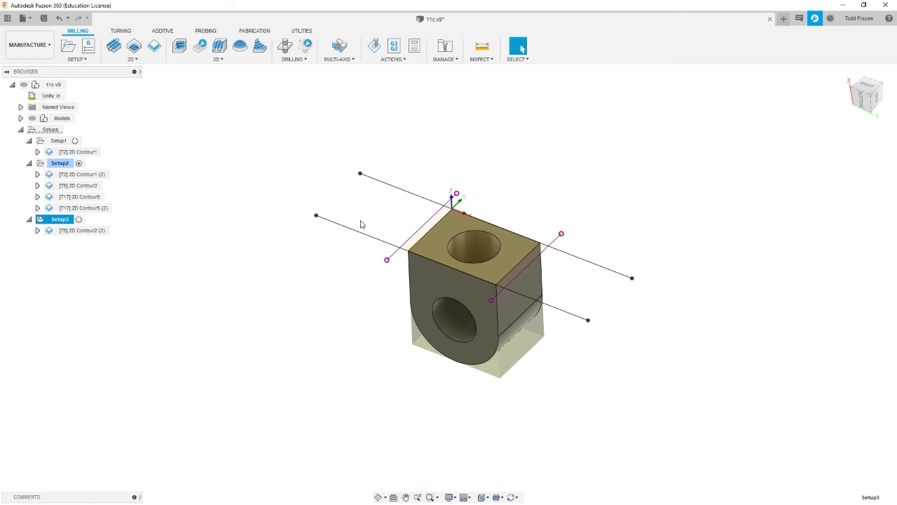
{"action": "left_click", "coordinate": [415, 45]}
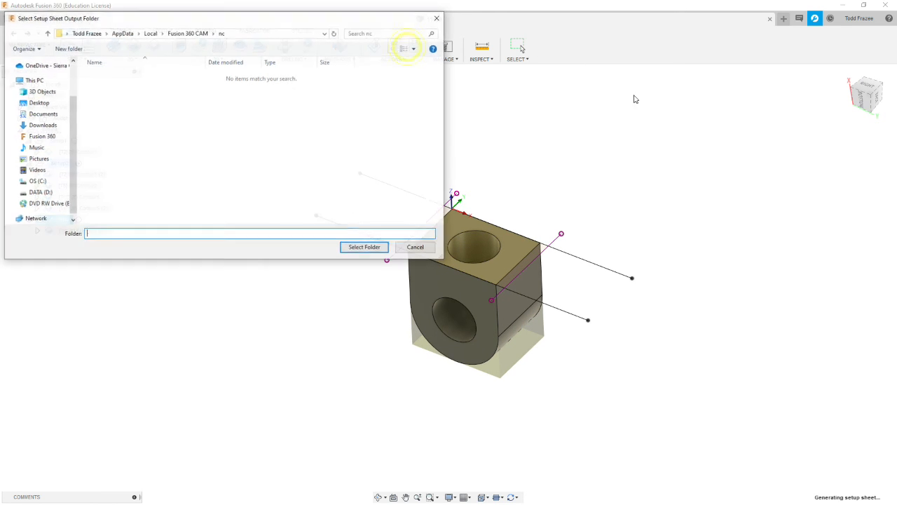
{"action": "left_click", "coordinate": [365, 248]}
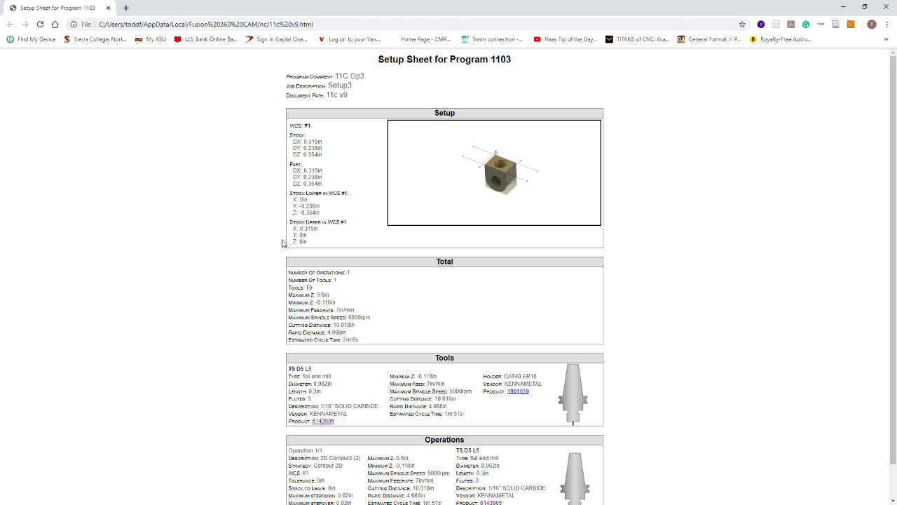
{"action": "left_click", "coordinate": [109, 8]}
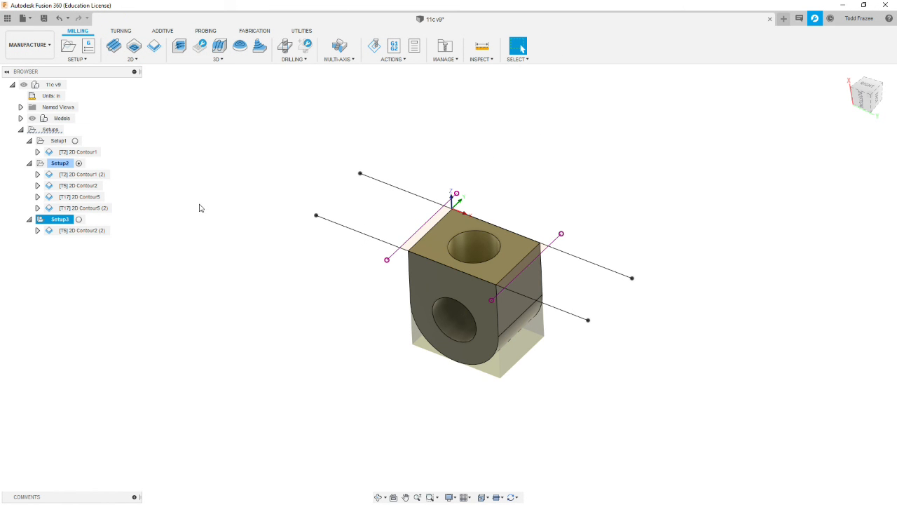
{"action": "left_click", "coordinate": [79, 220]}
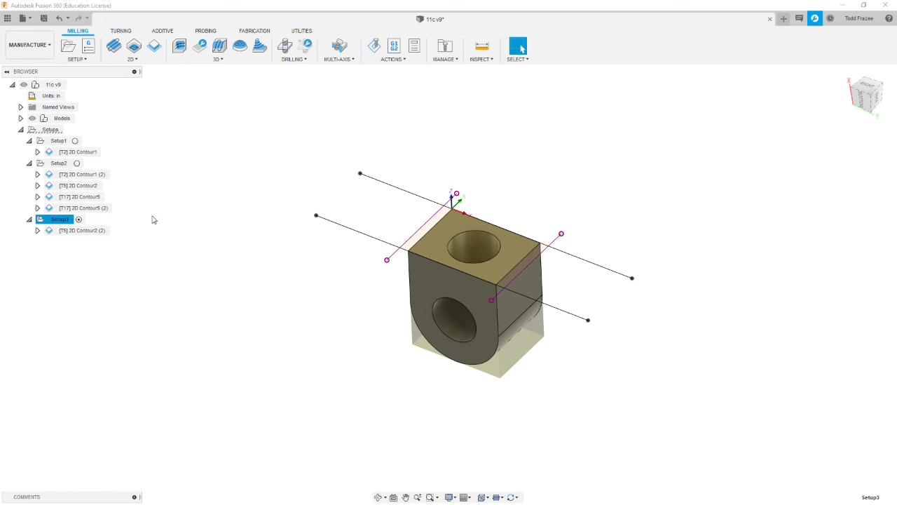
{"action": "left_click", "coordinate": [208, 226]}
{"action": "left_click", "coordinate": [59, 140]}
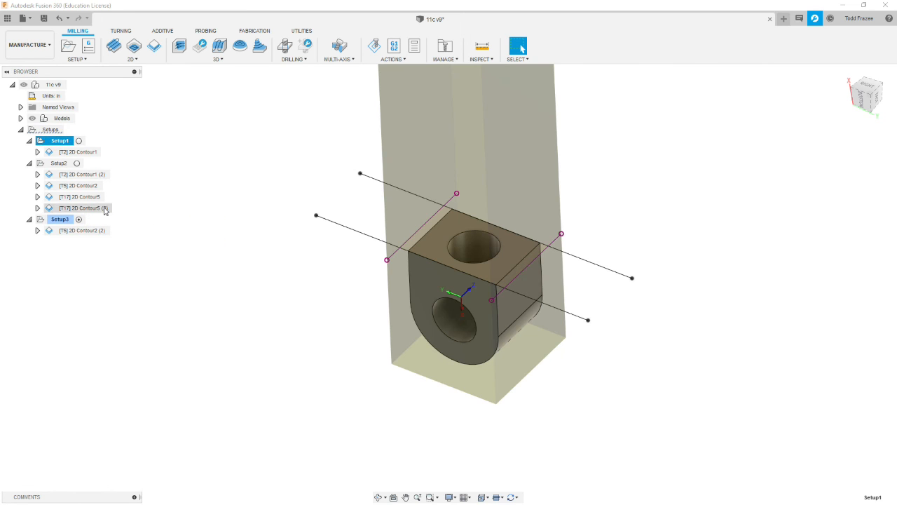
{"action": "left_click", "coordinate": [69, 220]}
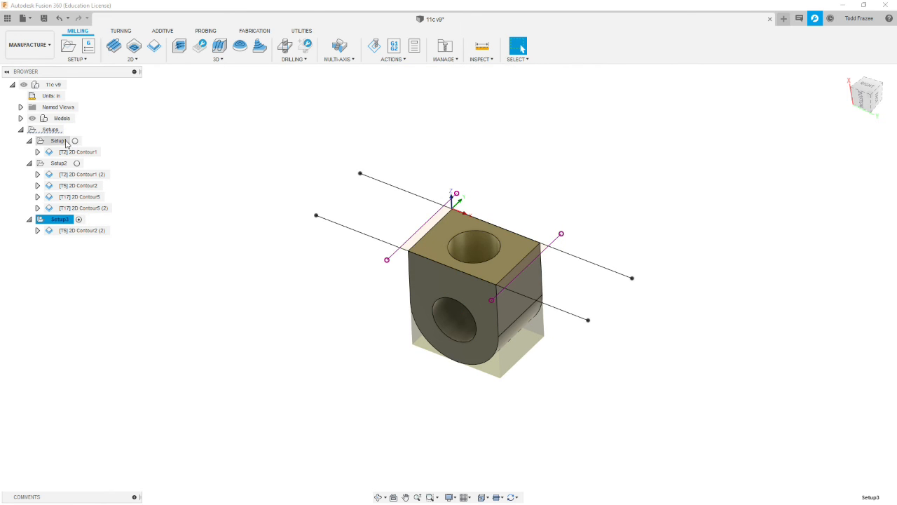
- Make Setup1 active, post-process it with the HAAS (pre-NGC) post, save the code as 1101.nc, and check it
{"action": "left_click", "coordinate": [60, 141]}
{"action": "left_click", "coordinate": [78, 140]}
{"action": "left_click", "coordinate": [394, 45]}
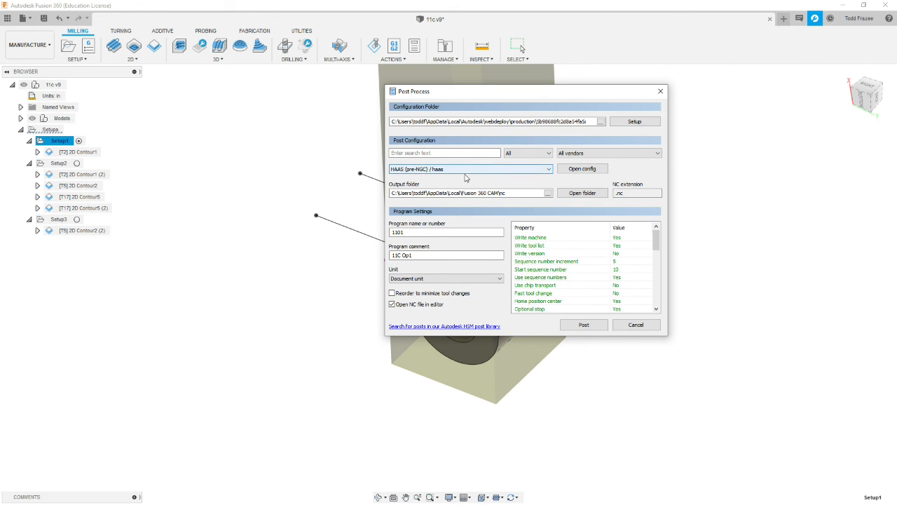
{"action": "left_click", "coordinate": [579, 324]}
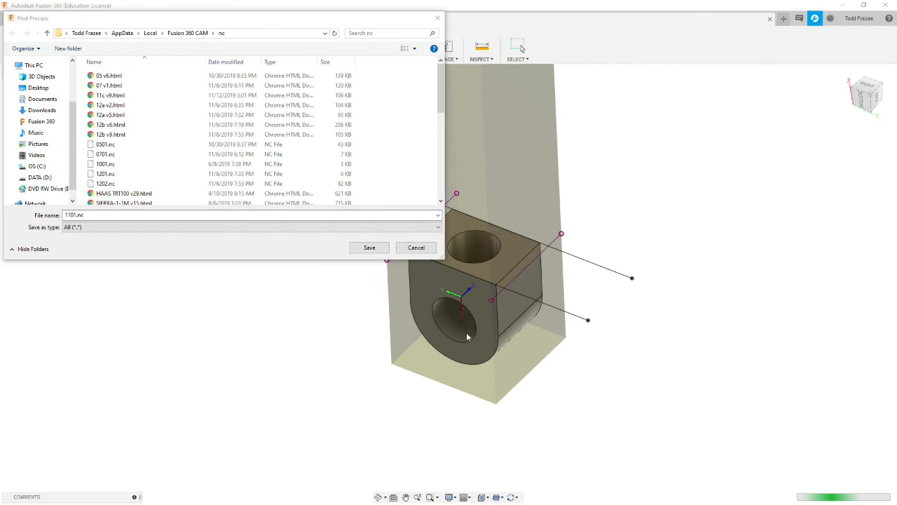
{"action": "left_click", "coordinate": [369, 248]}
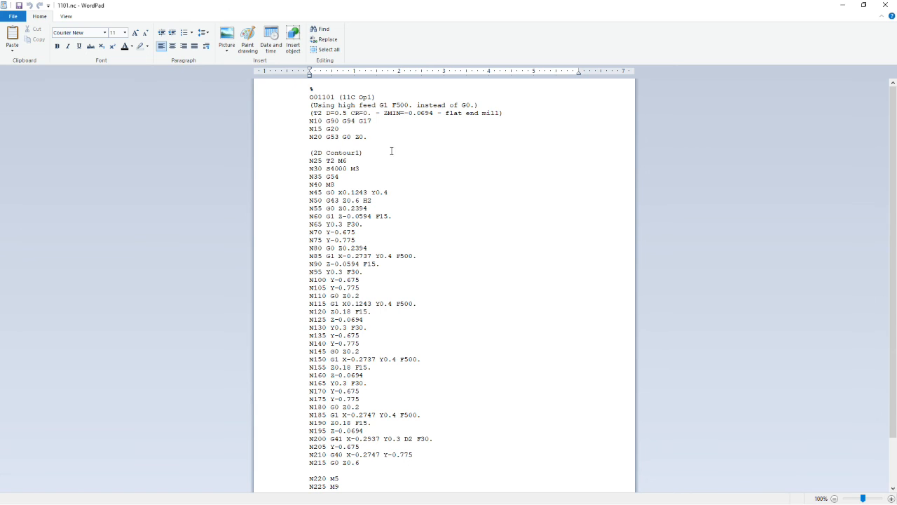
{"action": "left_click", "coordinate": [888, 7]}
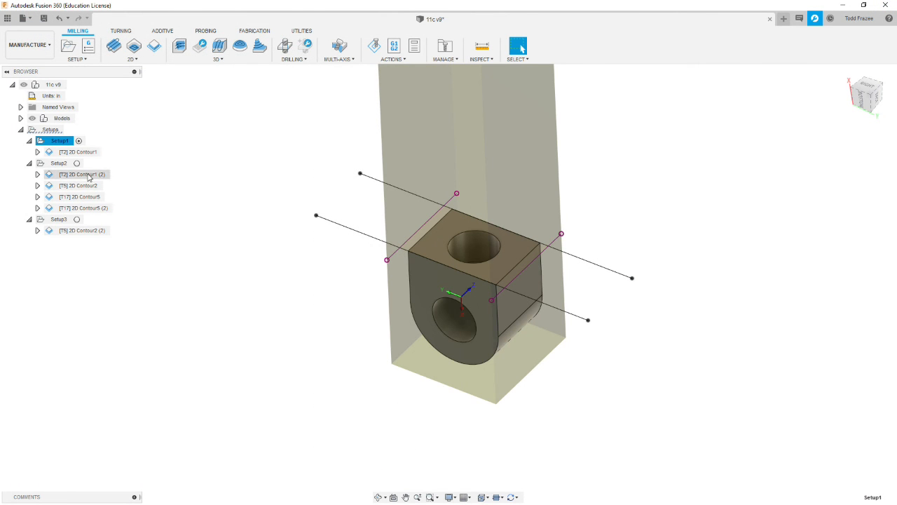
- Make Setup2 active, post-process it with the HAAS (pre-NGC) post, save the code as 1102.nc, and check it
{"action": "left_click", "coordinate": [58, 163]}
{"action": "left_click", "coordinate": [78, 163]}
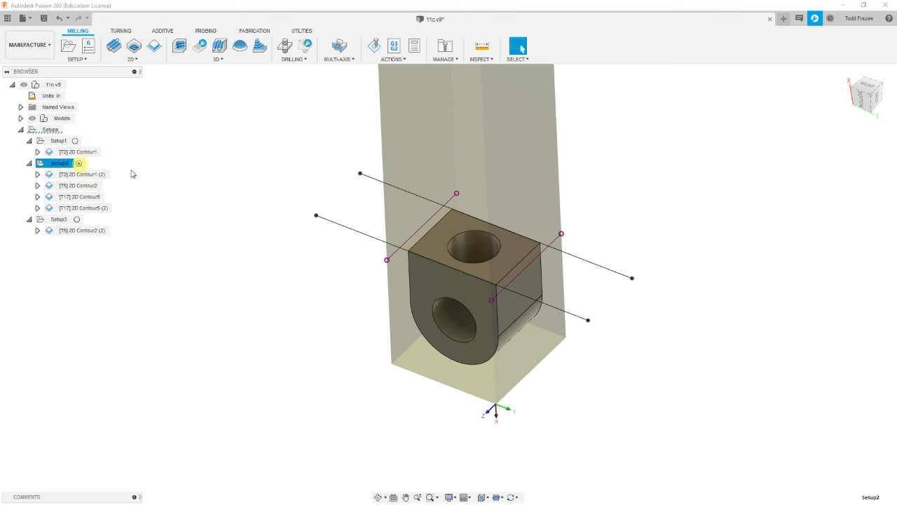
{"action": "left_click", "coordinate": [394, 46]}
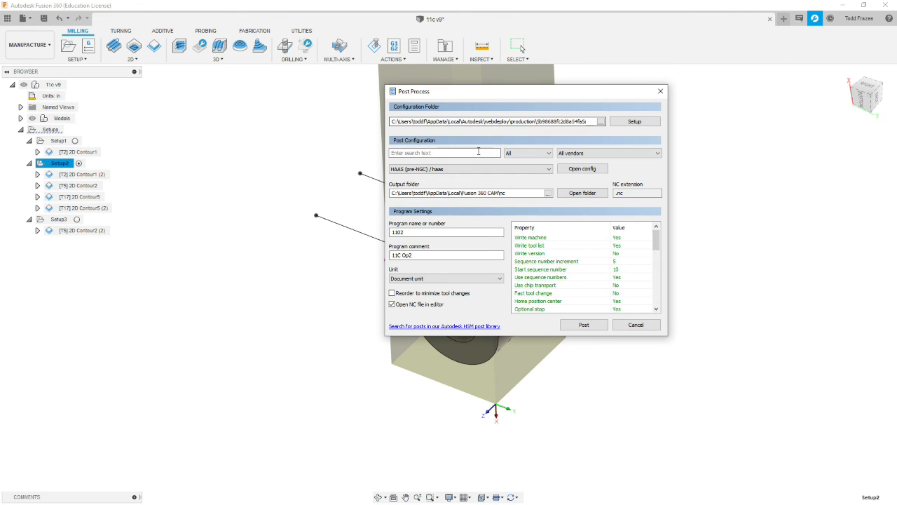
{"action": "left_click", "coordinate": [585, 326]}
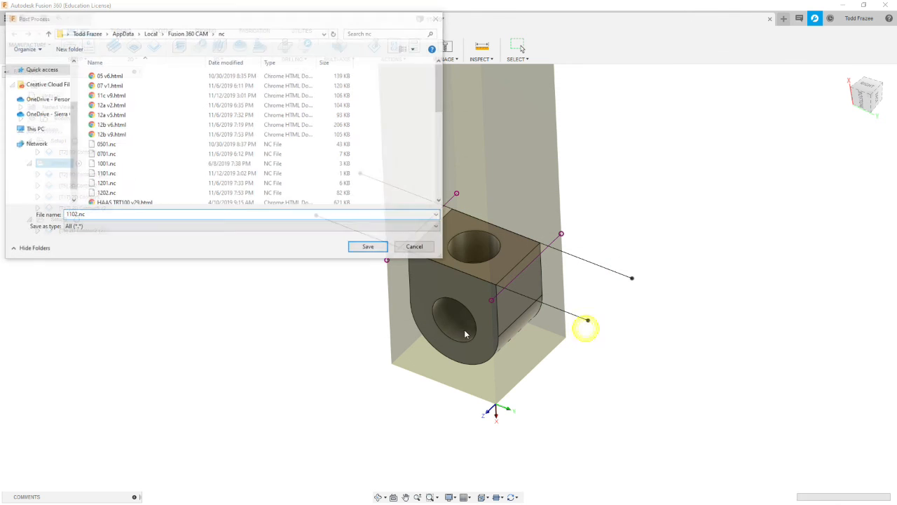
{"action": "left_click", "coordinate": [367, 246]}
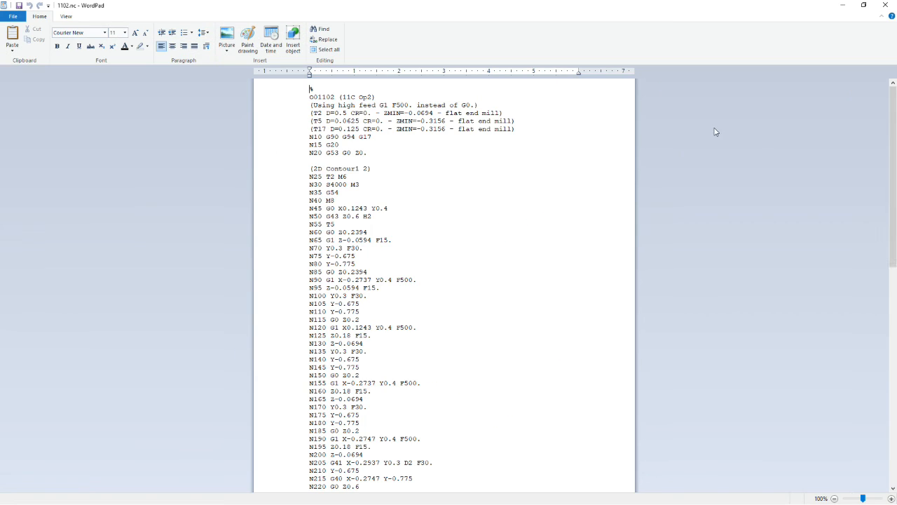
{"action": "left_click", "coordinate": [885, 5]}
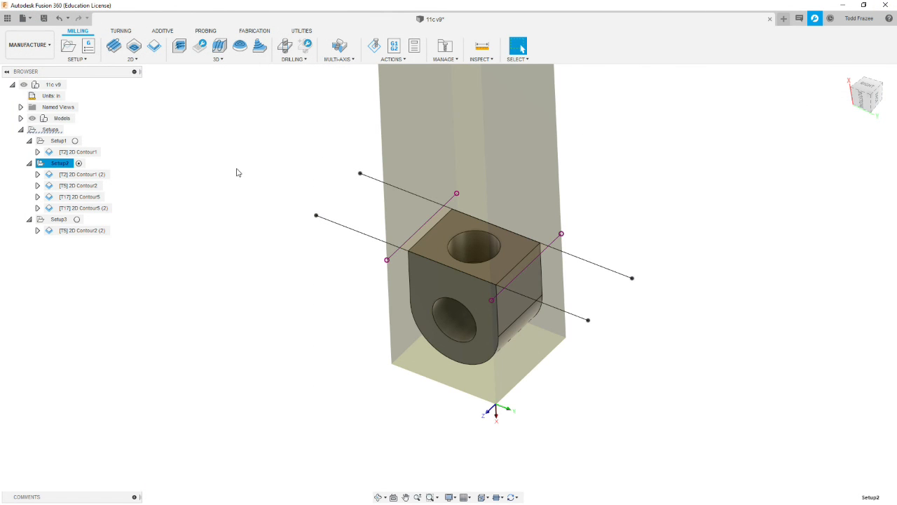
- Make Setup3 active, post-process it to 1103.nc, review the code, and select the whole Setups group
{"action": "left_click", "coordinate": [60, 220]}
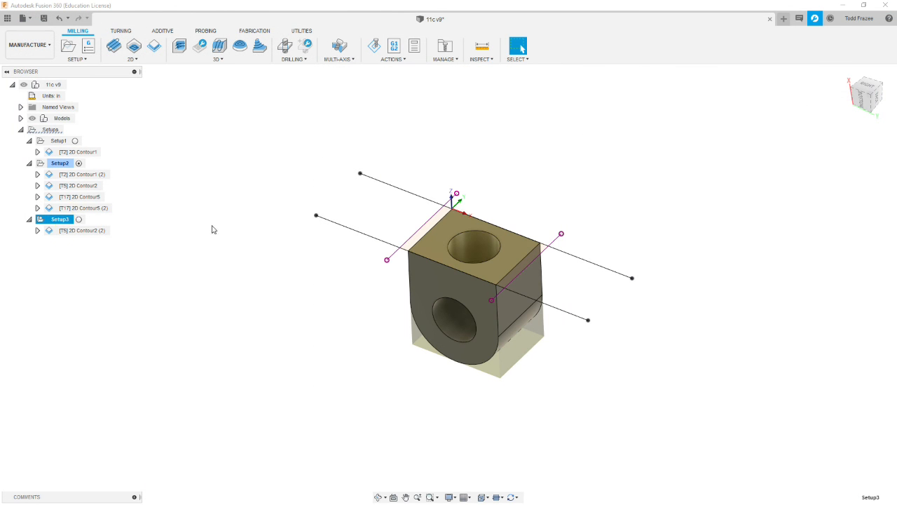
{"action": "left_click", "coordinate": [79, 220]}
{"action": "left_click", "coordinate": [399, 49]}
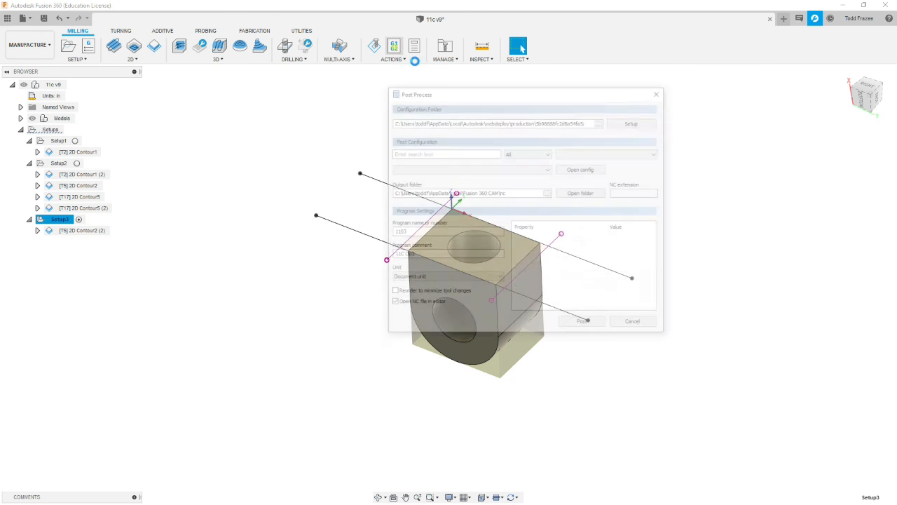
{"action": "left_click", "coordinate": [585, 325]}
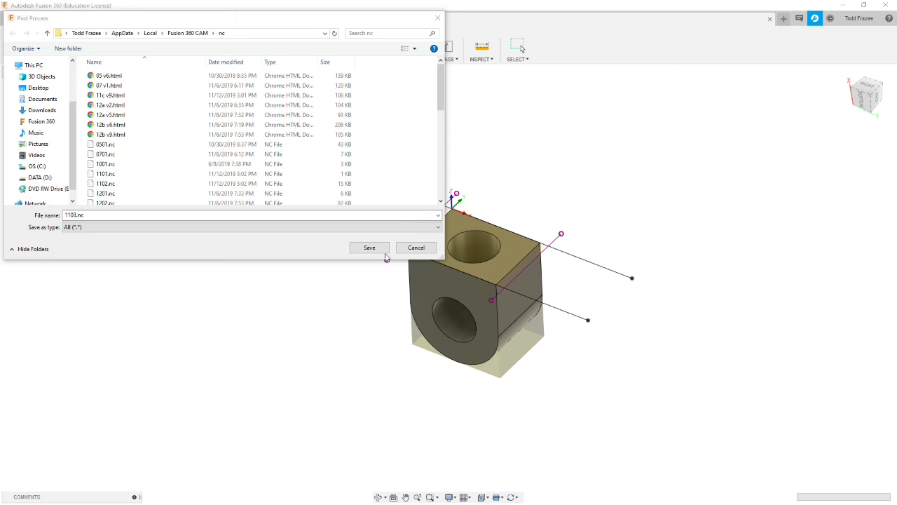
{"action": "left_click", "coordinate": [385, 252]}
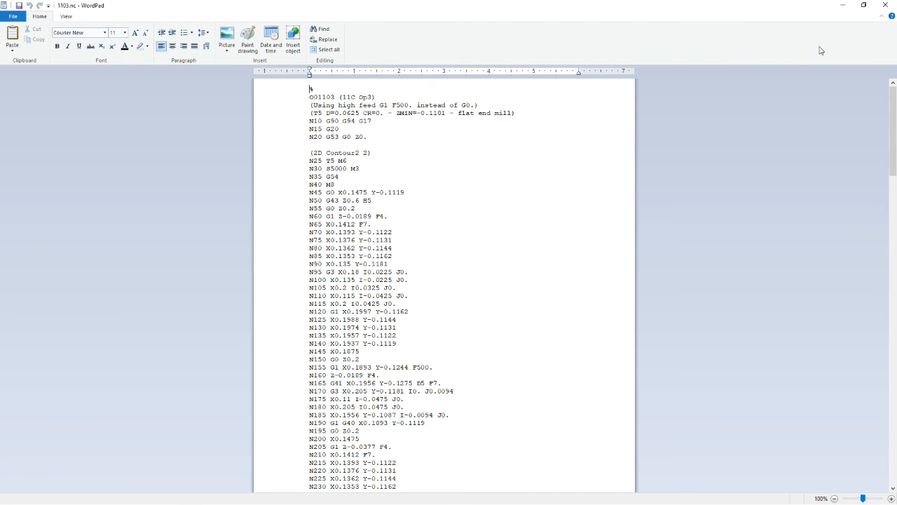
{"action": "left_click", "coordinate": [886, 5]}
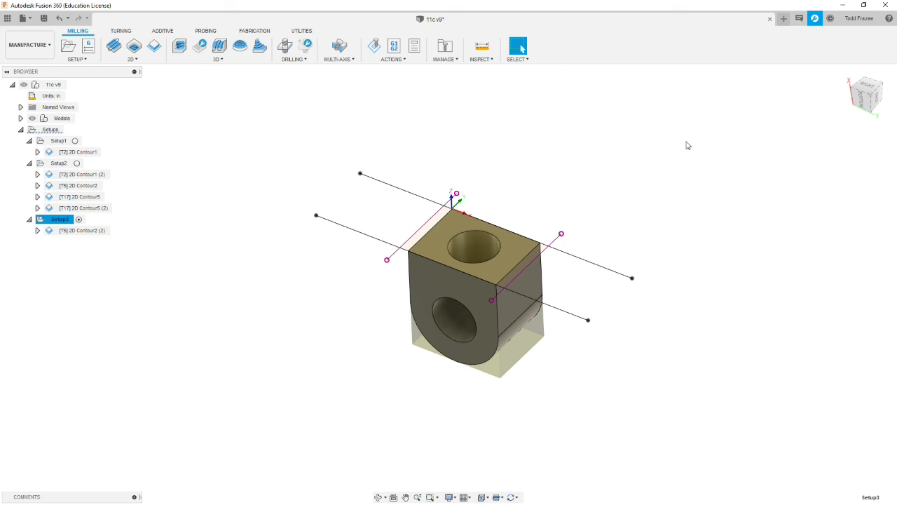
{"action": "left_click", "coordinate": [50, 129]}
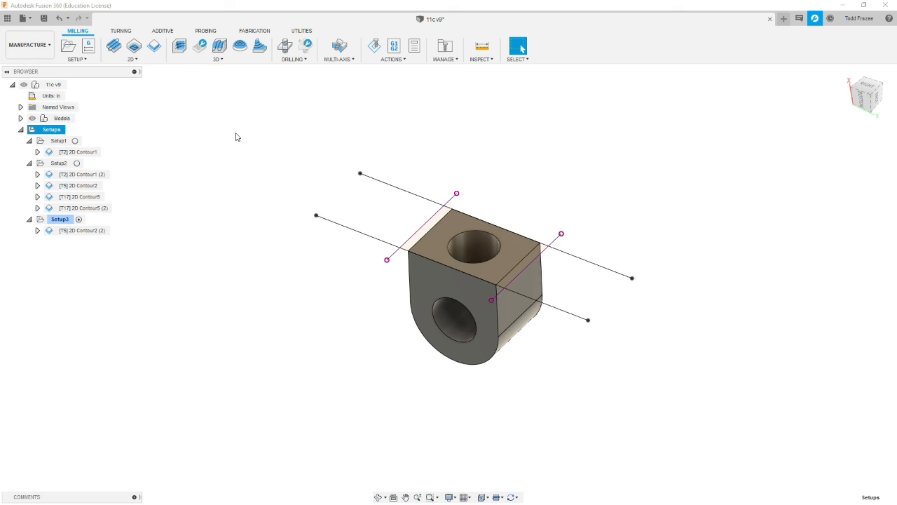